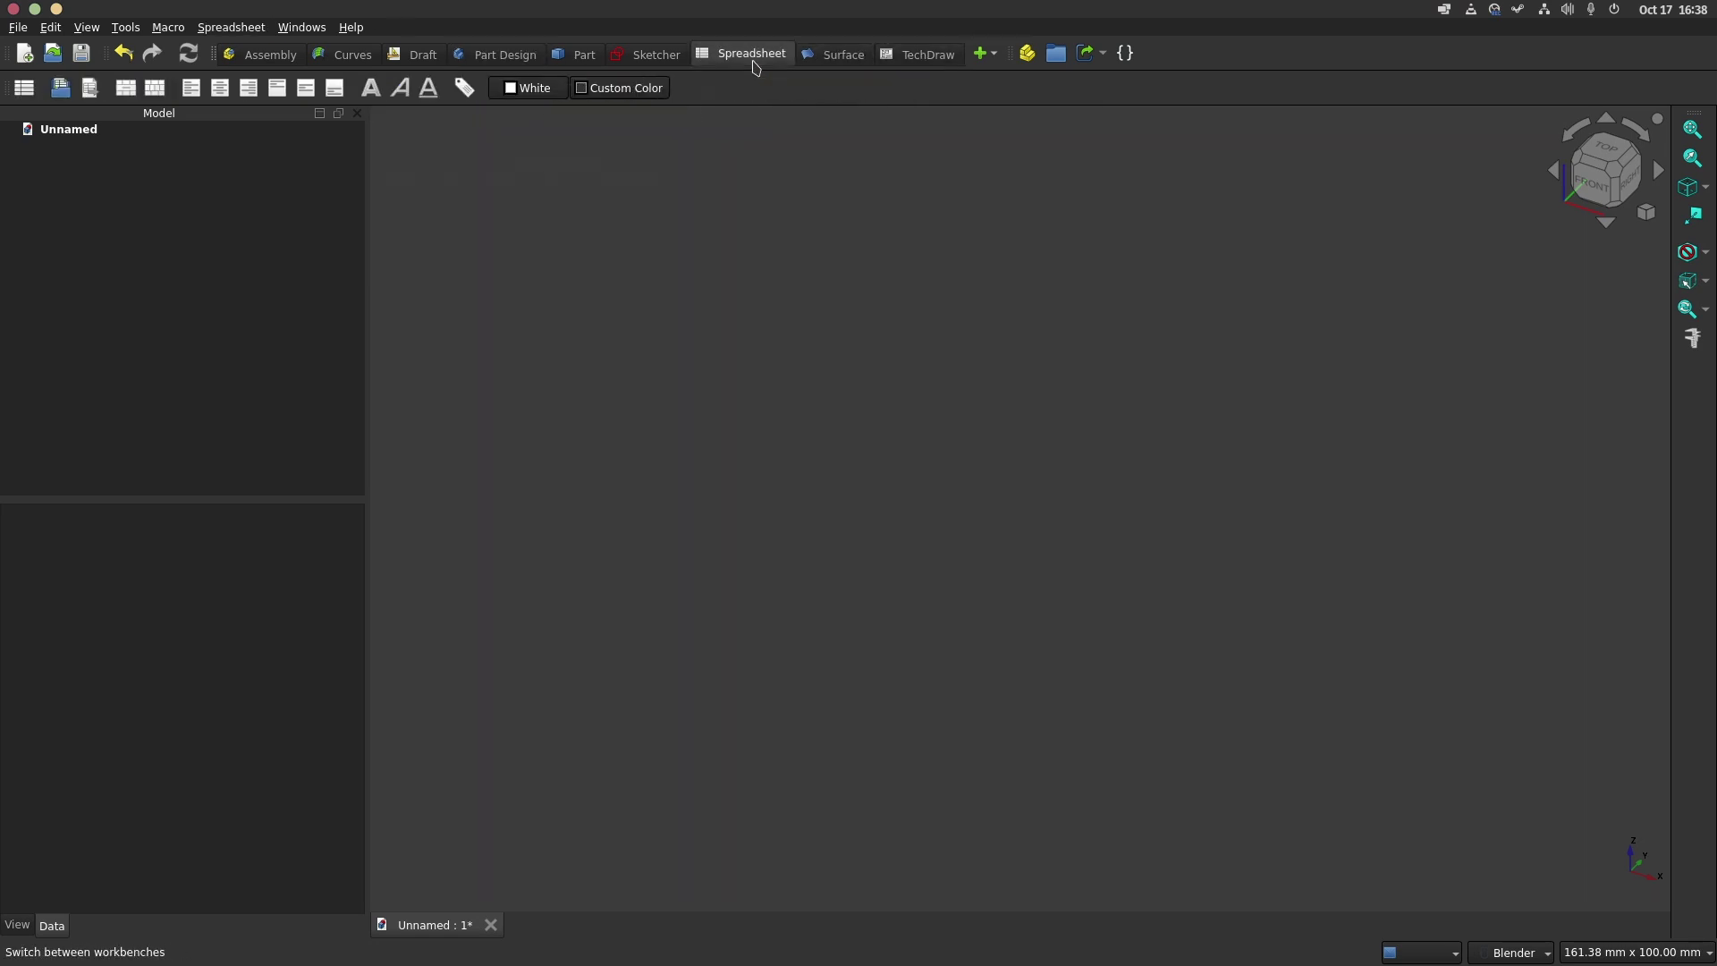
Create a new spreadsheet, open it, and paste the parts table for Leg, Sit and Spacer starting at cell A1
left_click(24, 89)
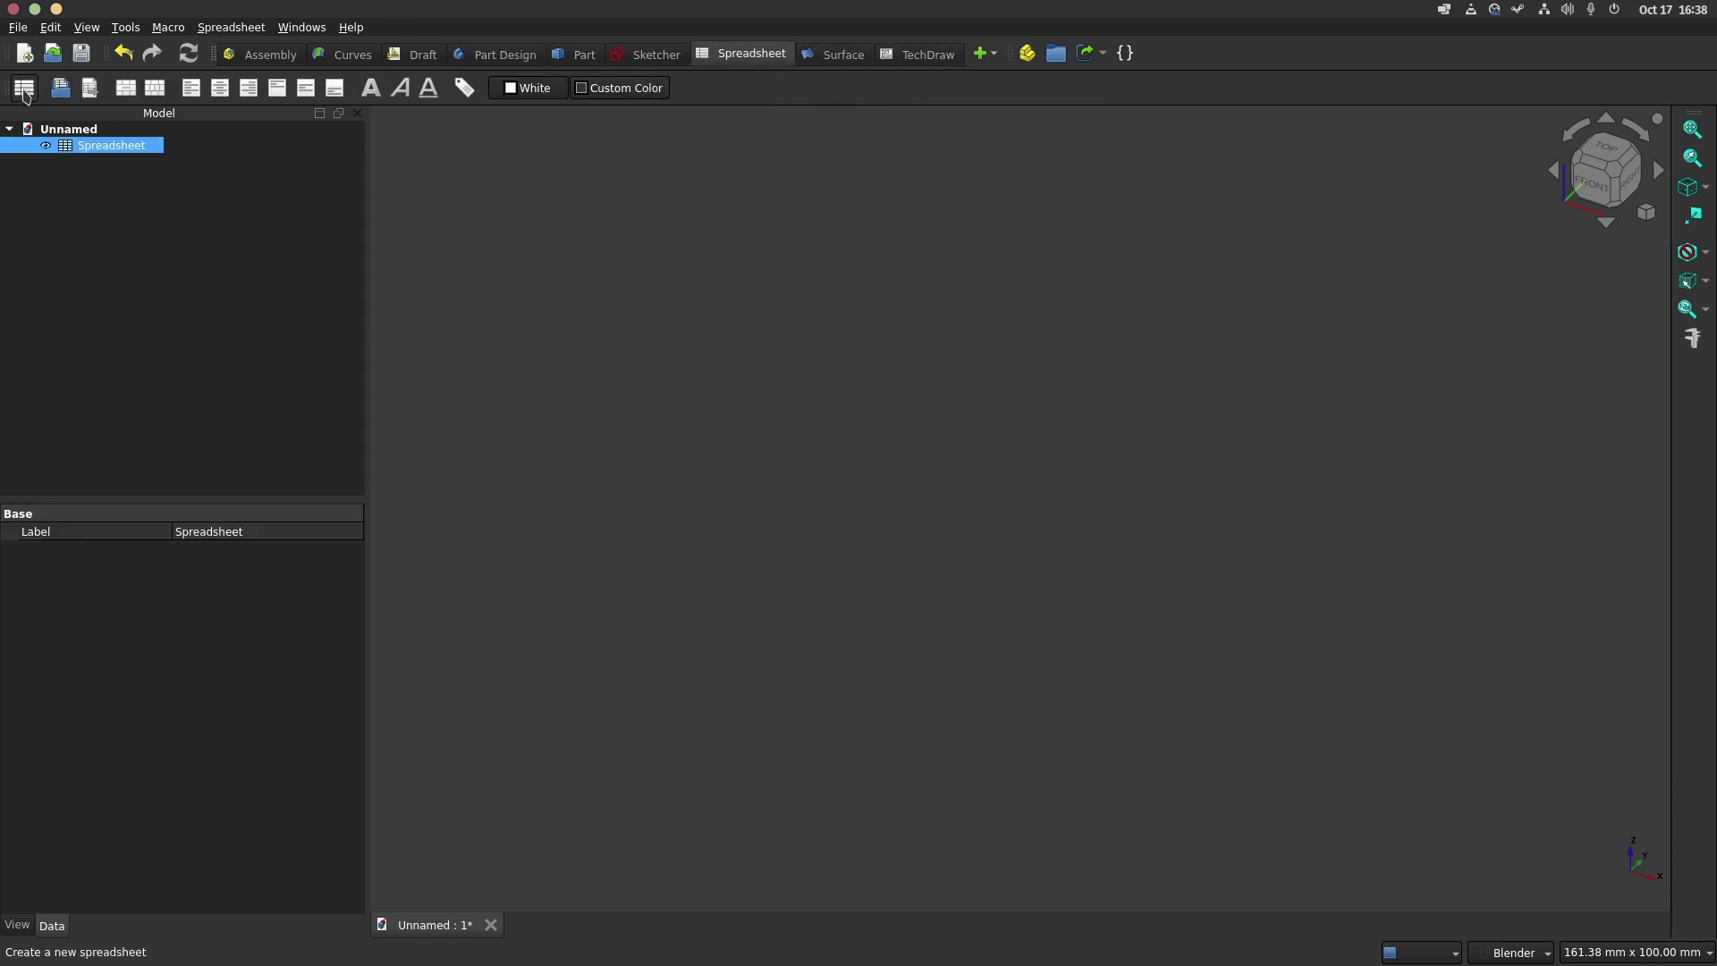
double_click(105, 146)
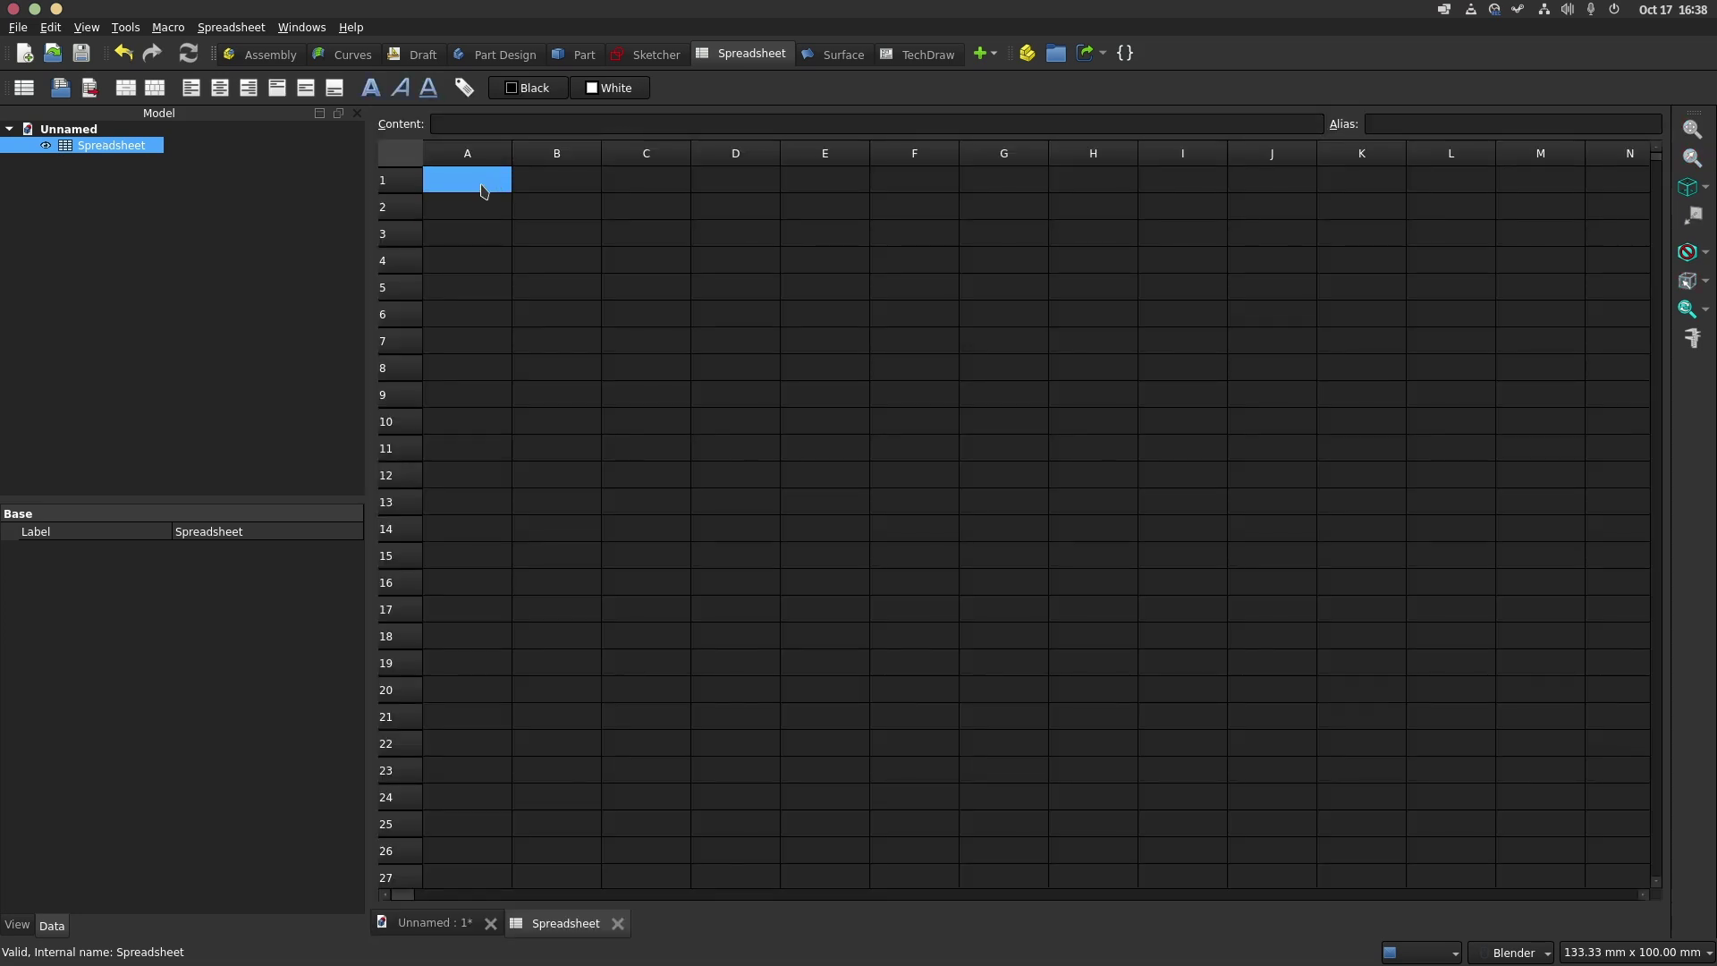
key("ctrl+v")
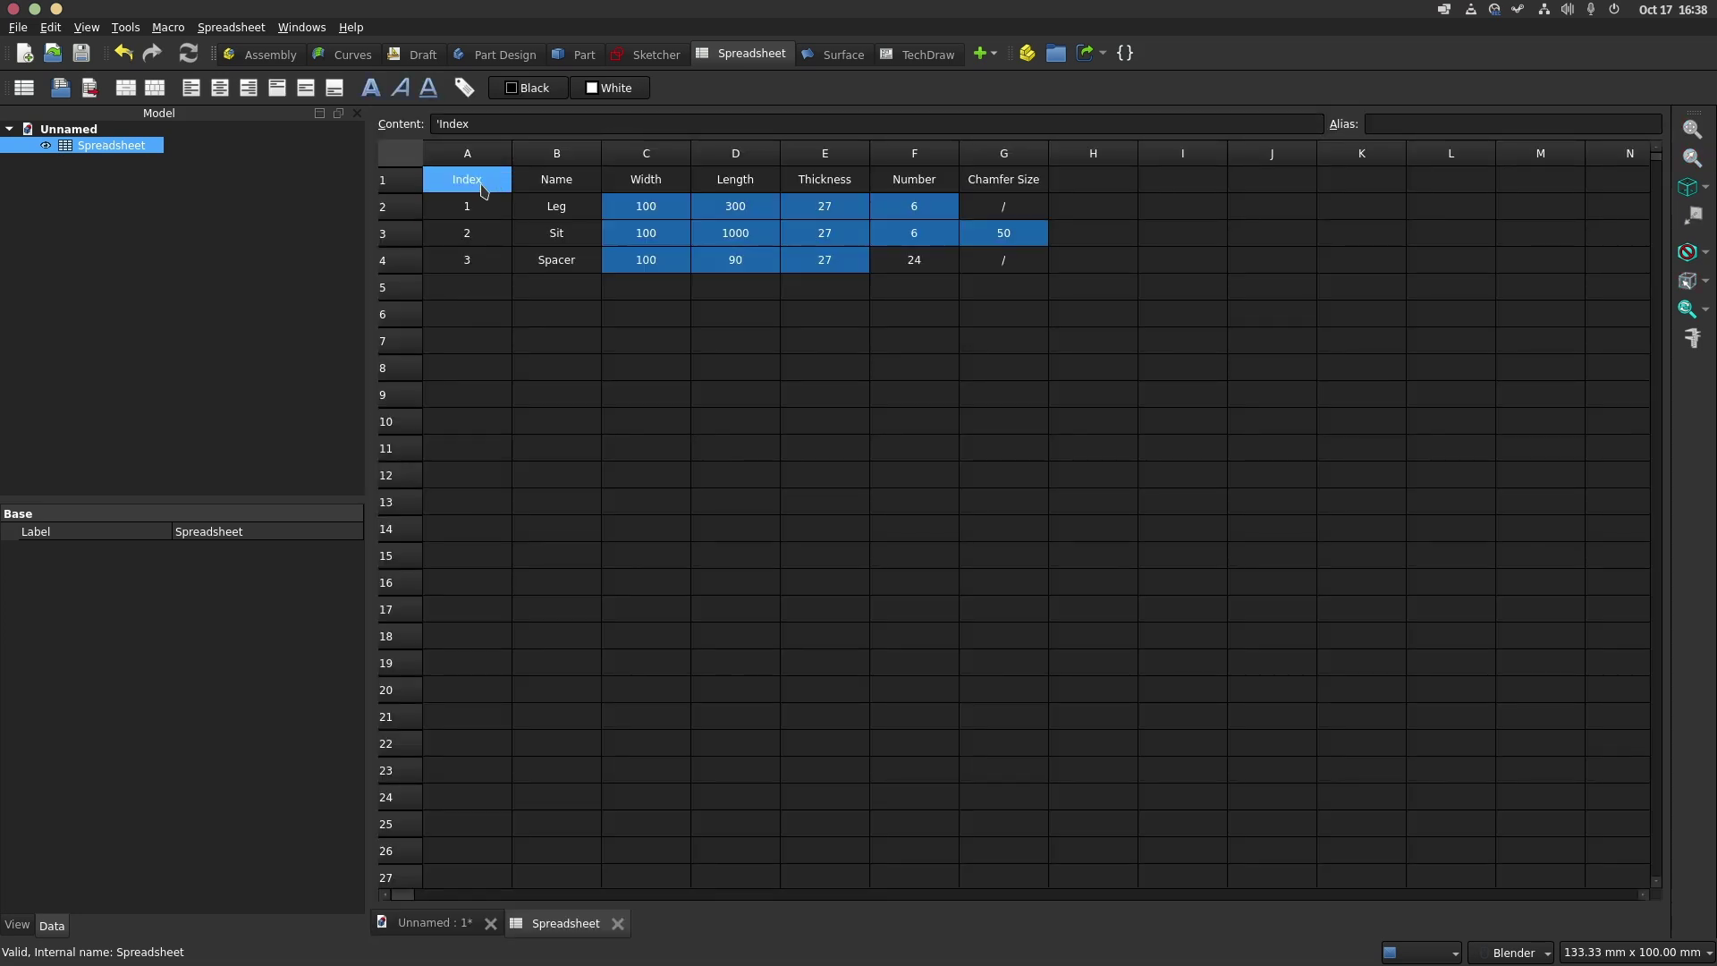
Assign the aliases lw, sw and spw to the Leg, Sit and Spacer width cells C2, C3 and C4
left_click(656, 210)
left_click(1405, 124)
type("lw")
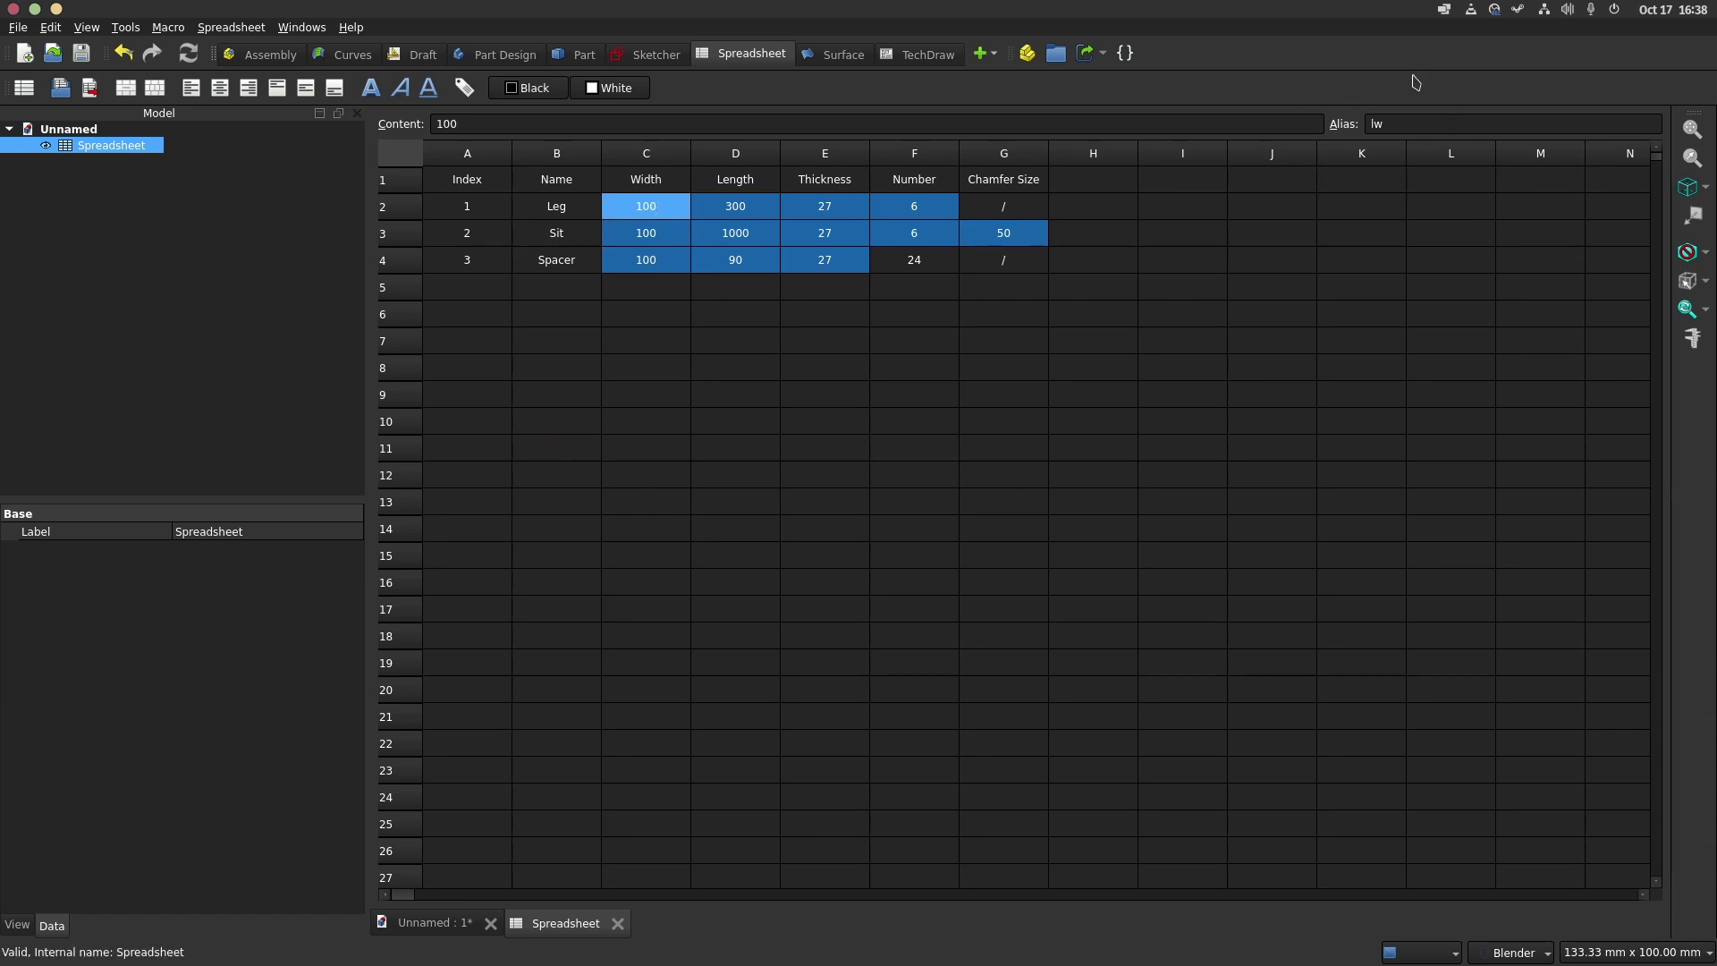
key("Return")
type("sw")
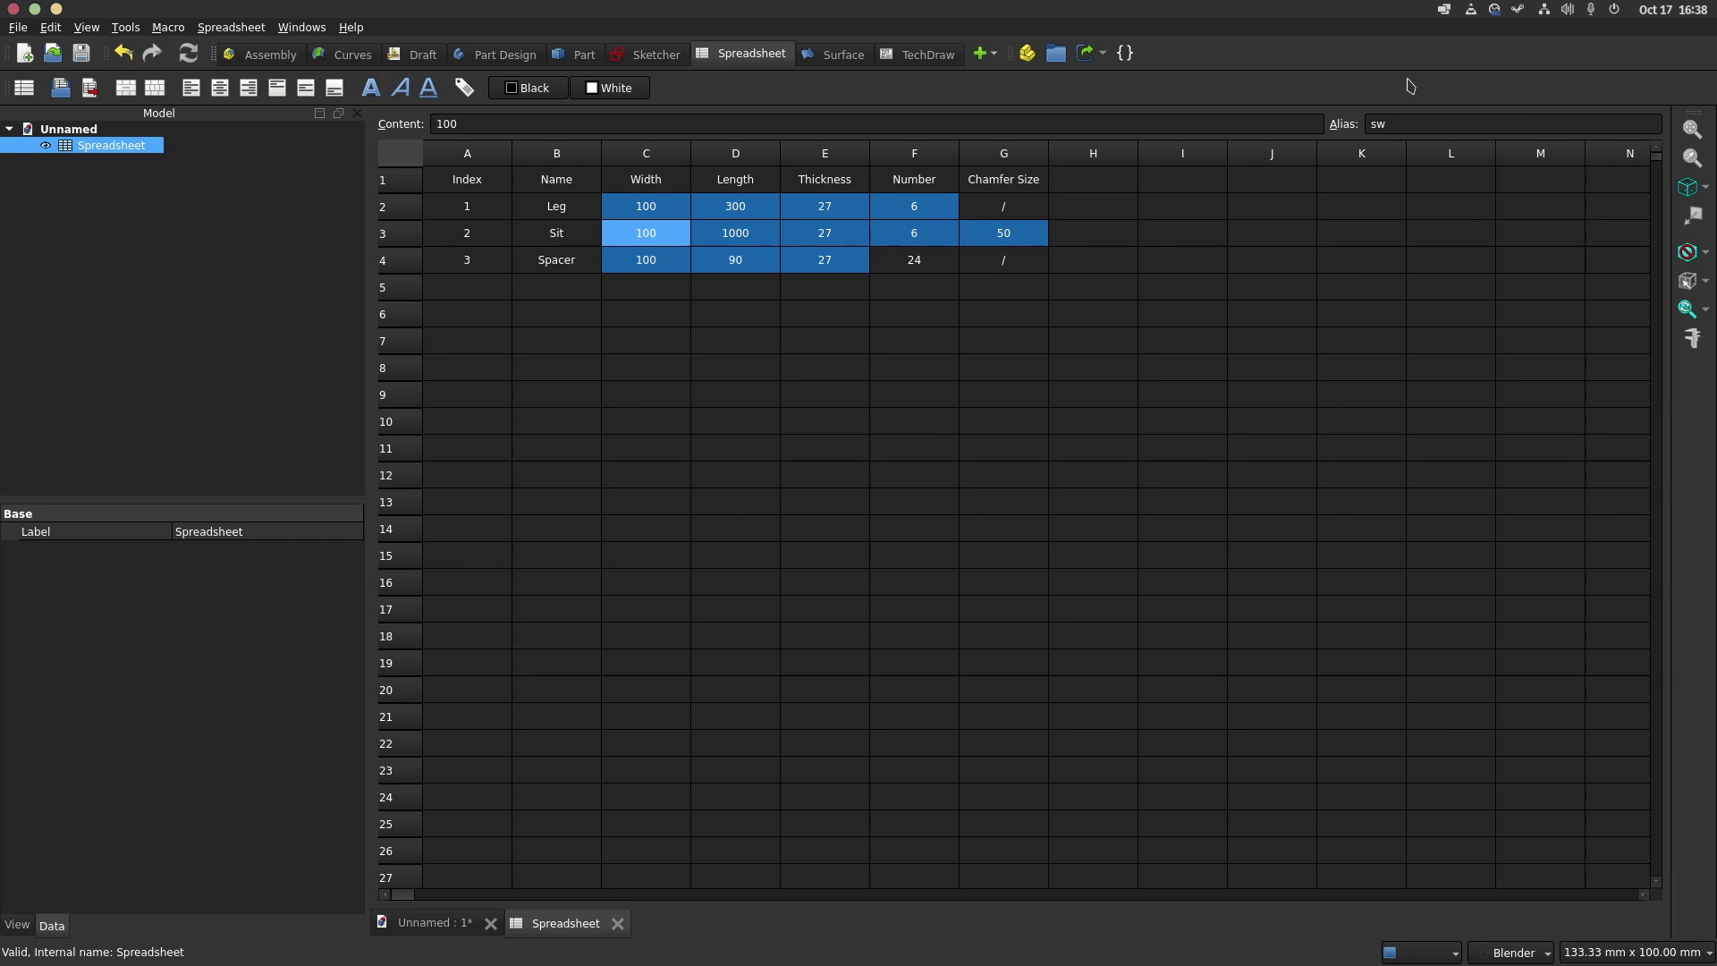
key("Return")
type("spw")
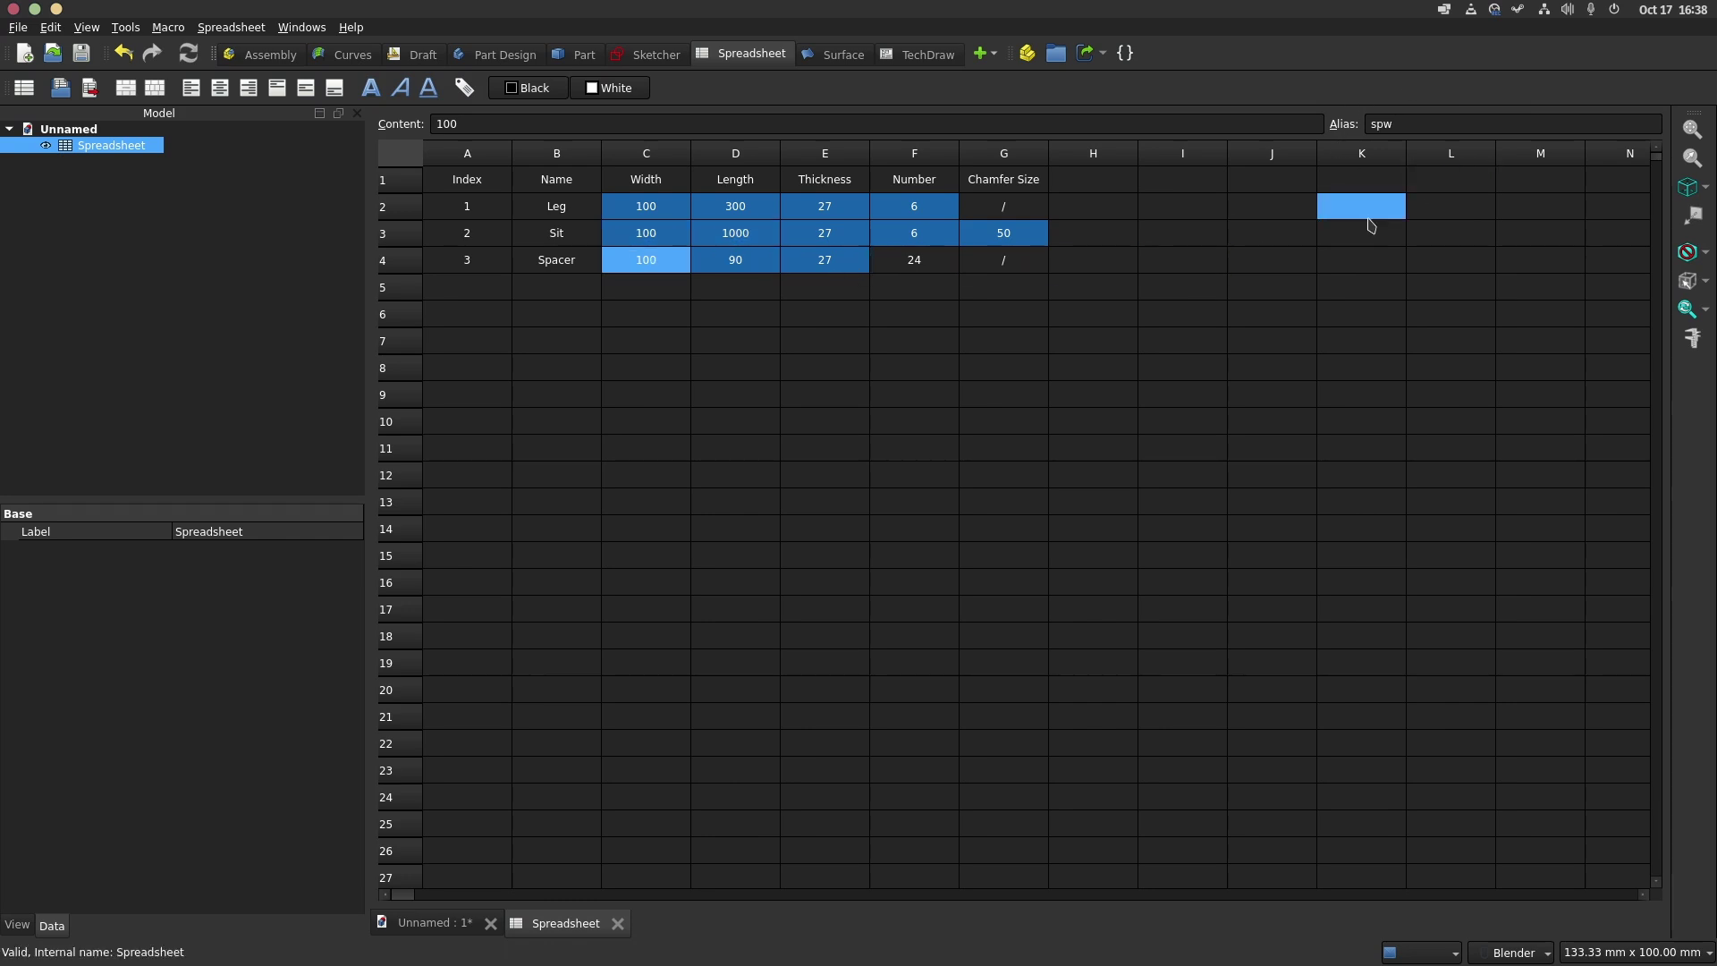
Check the aliases of the three length cells D2 to D4 and the Leg thickness cell E2
left_click(735, 212)
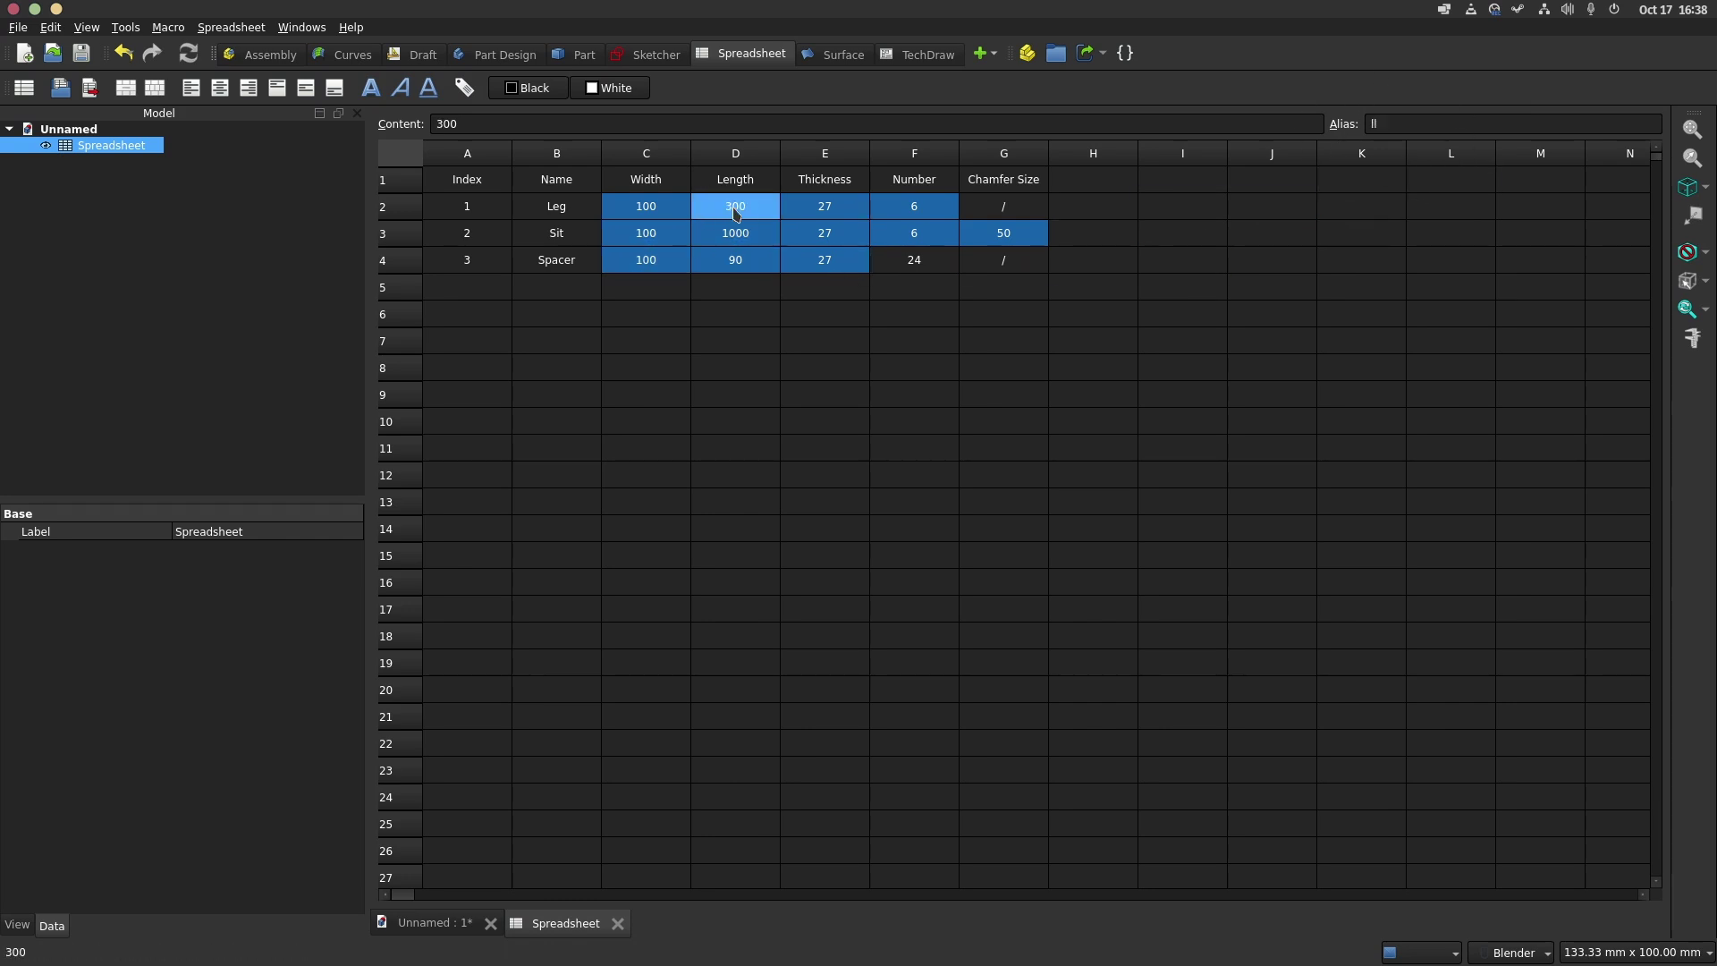
left_click(762, 241)
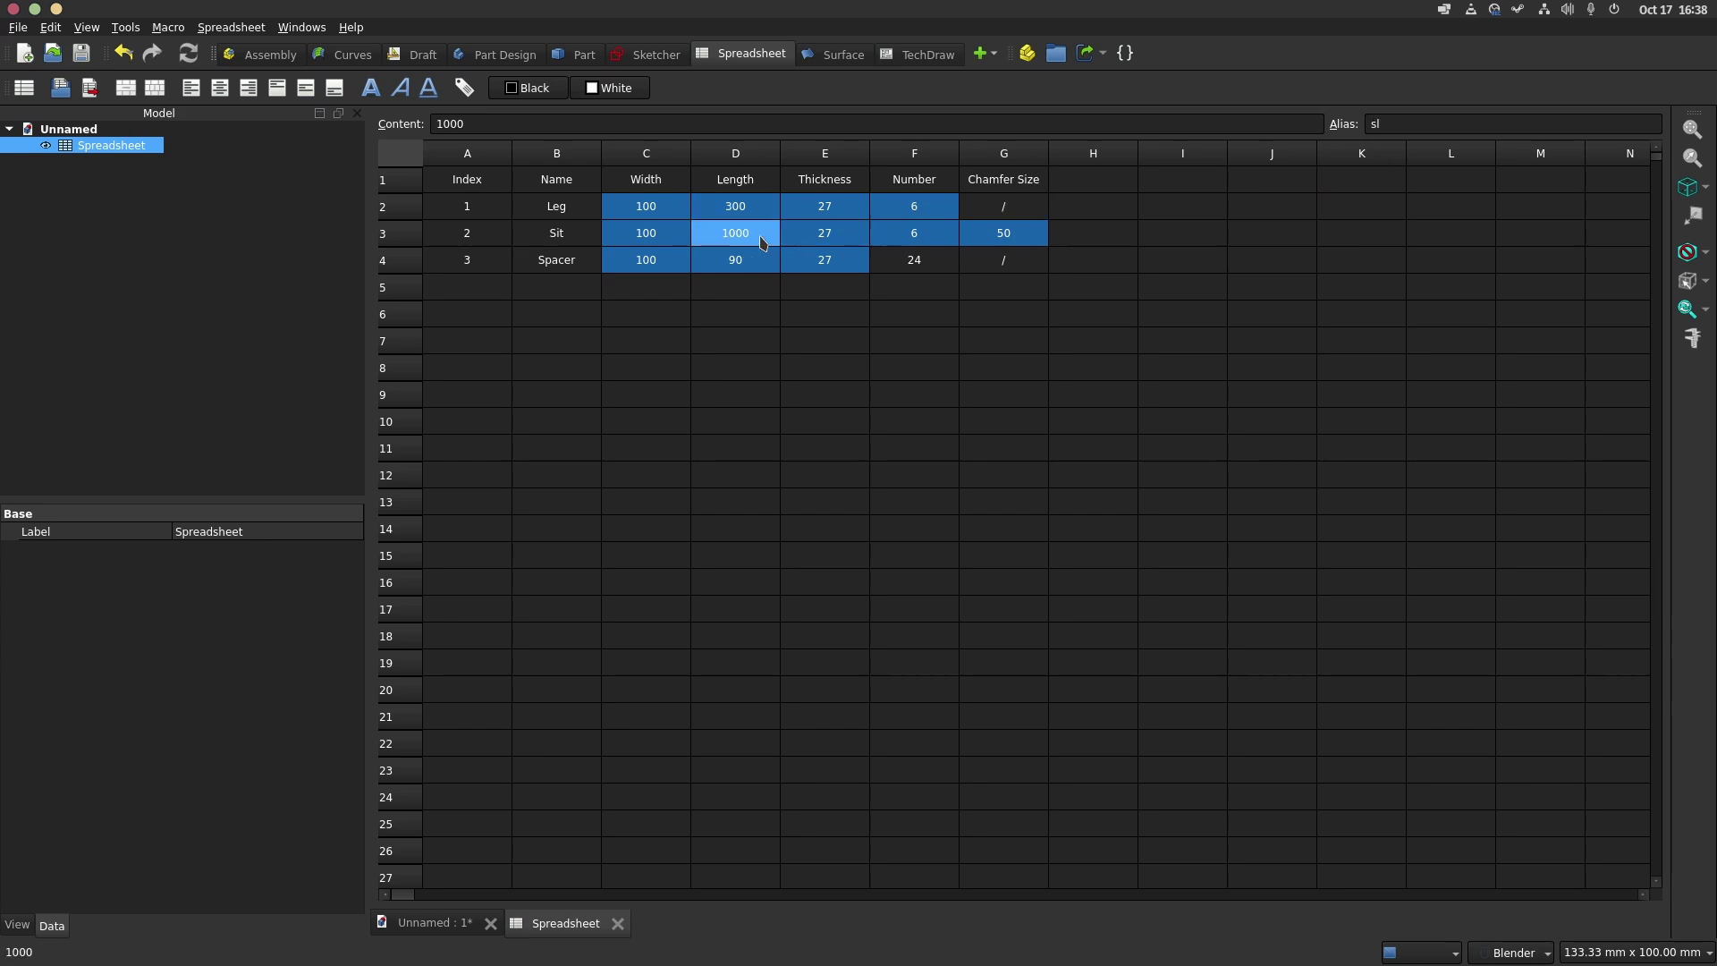
left_click(771, 267)
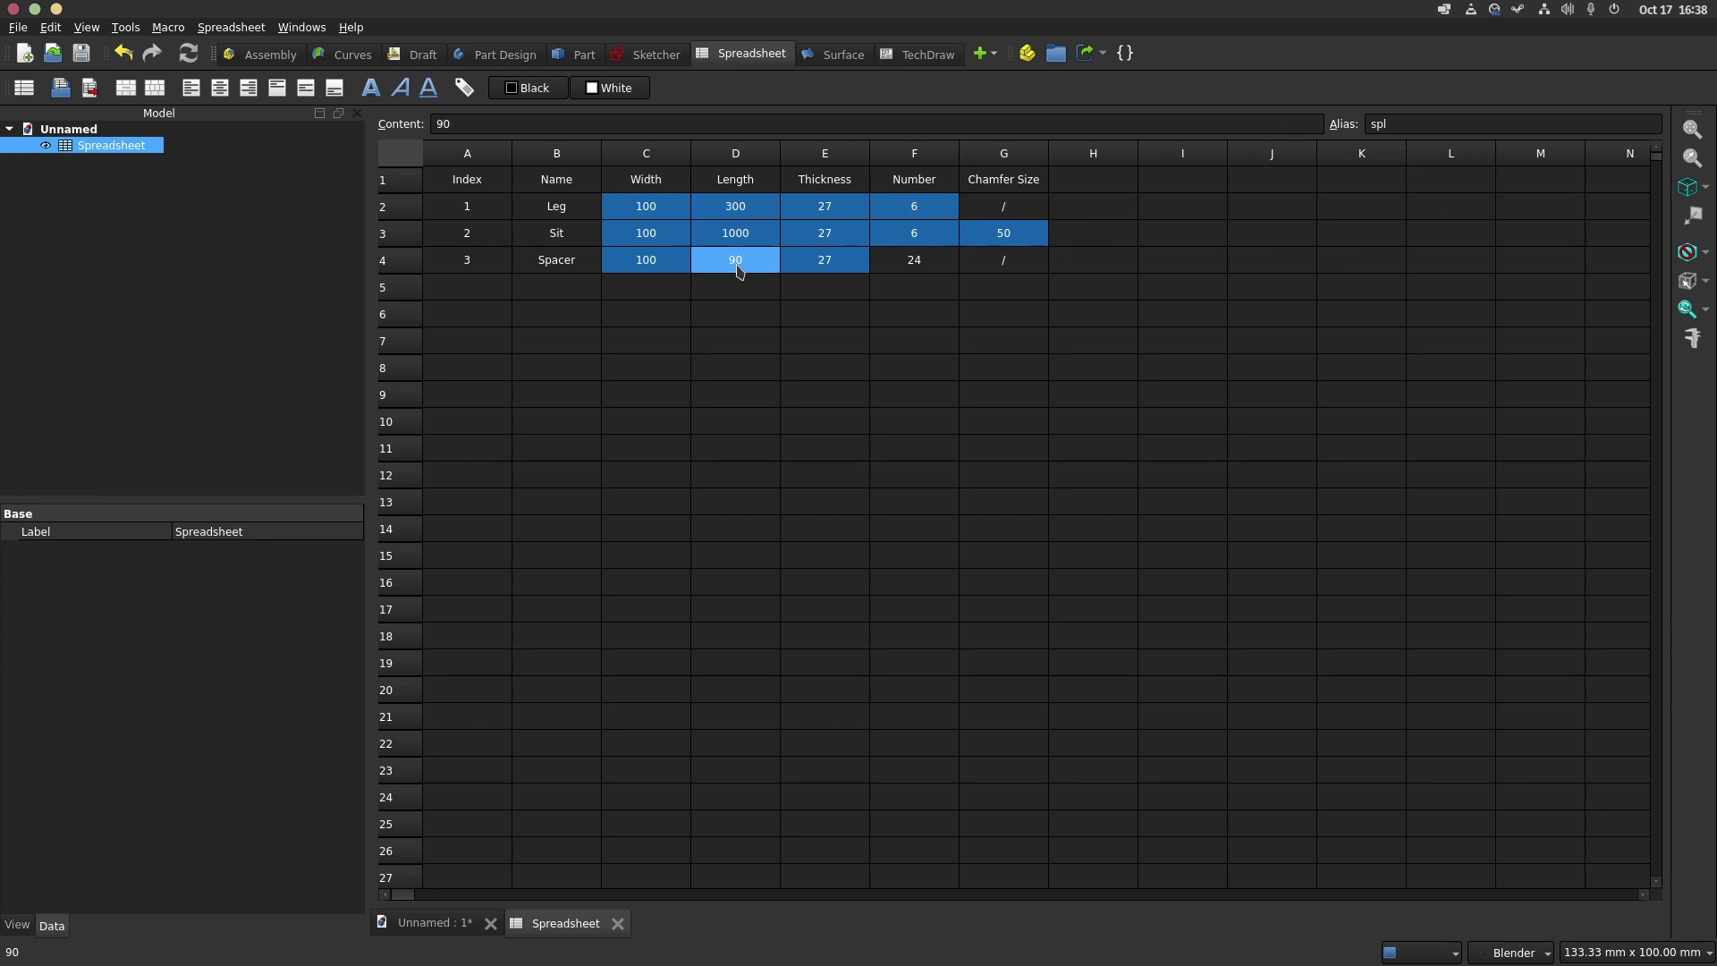
left_click(841, 211)
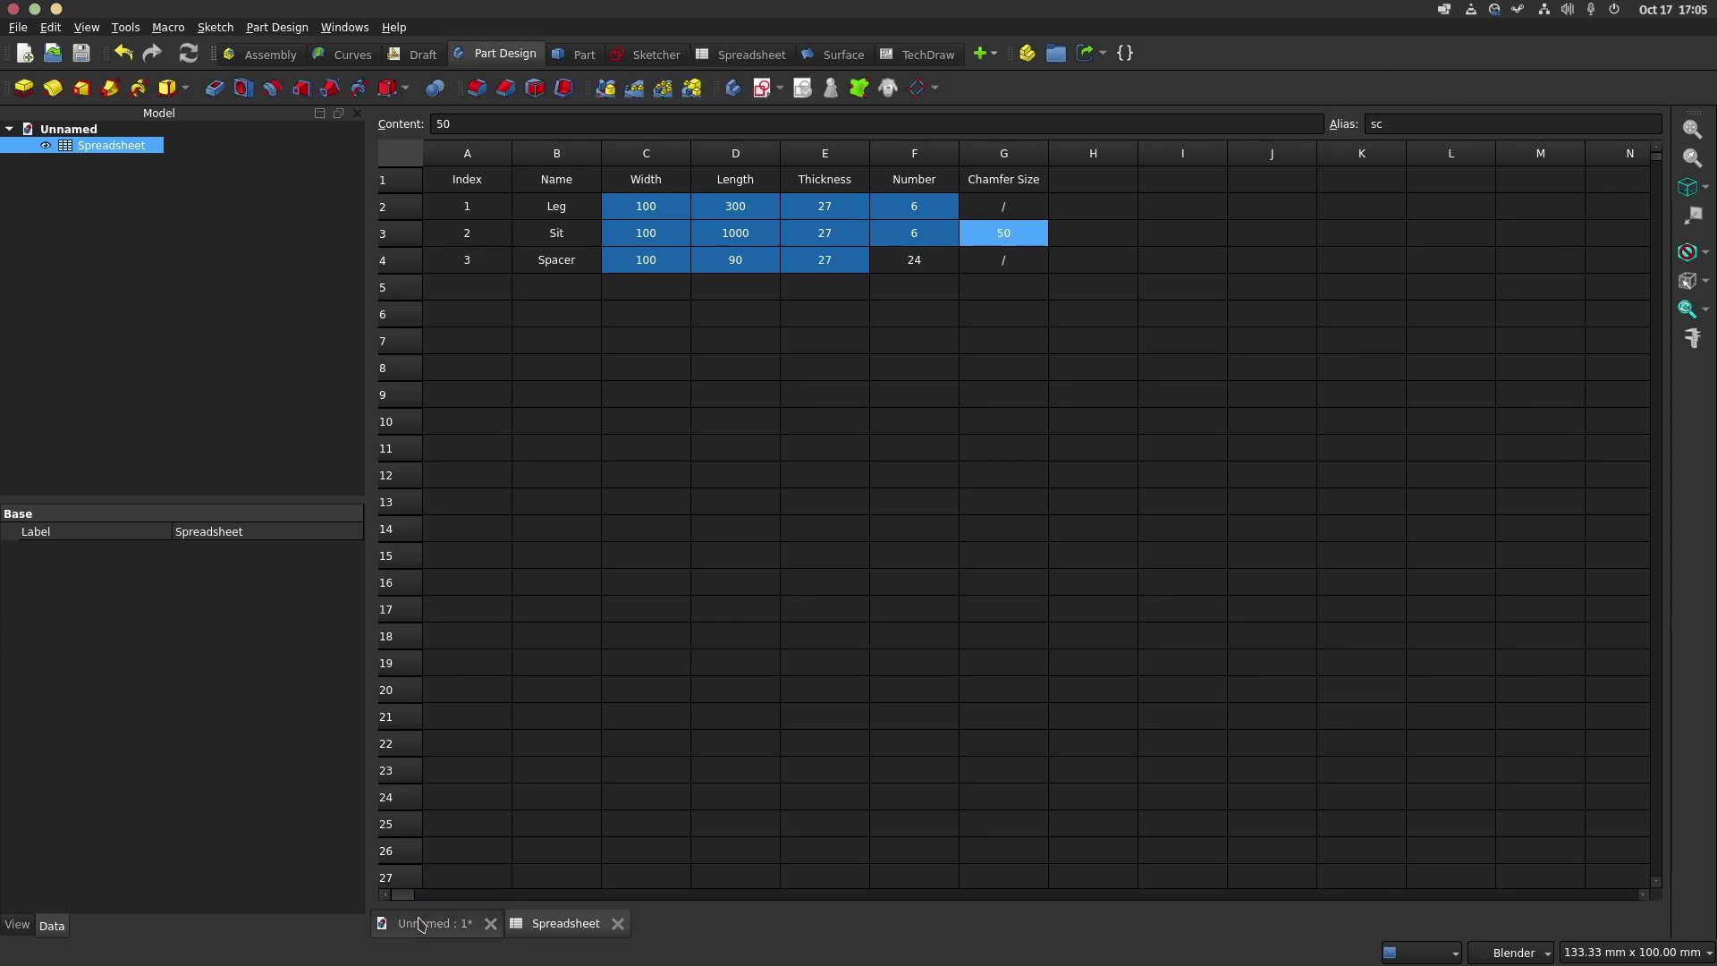
Return to the 3D document view, create a new body, and start a sketch on its XY plane
left_click(422, 923)
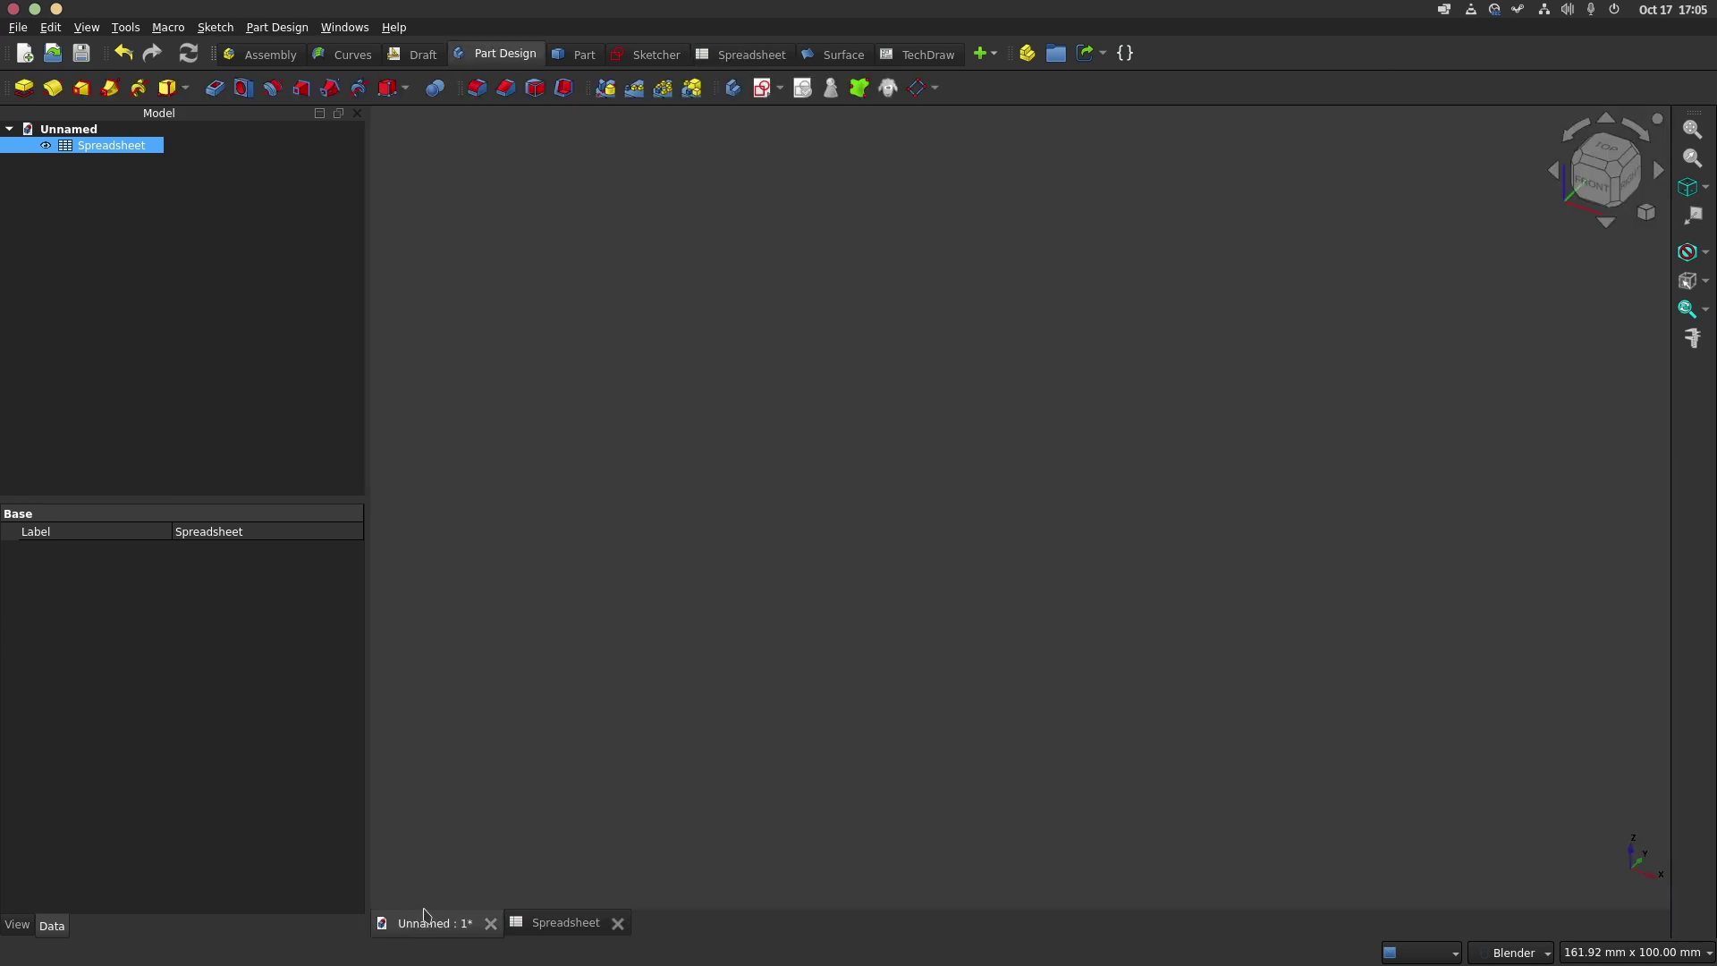
left_click(415, 169)
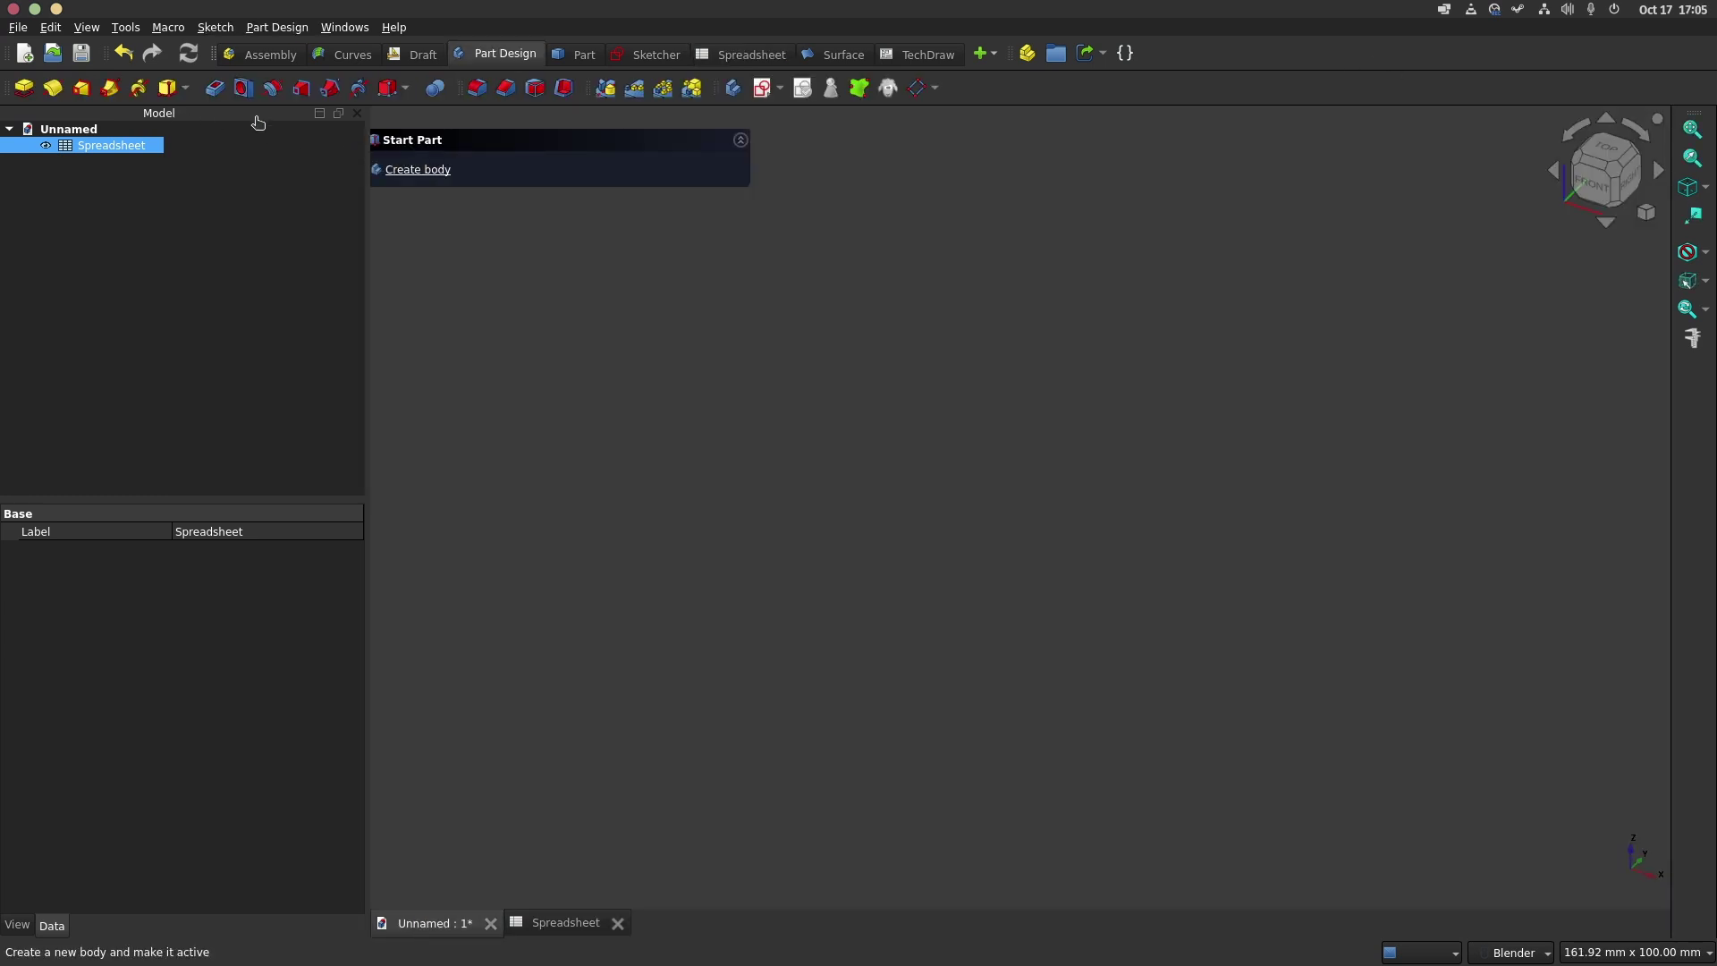
left_click(742, 93)
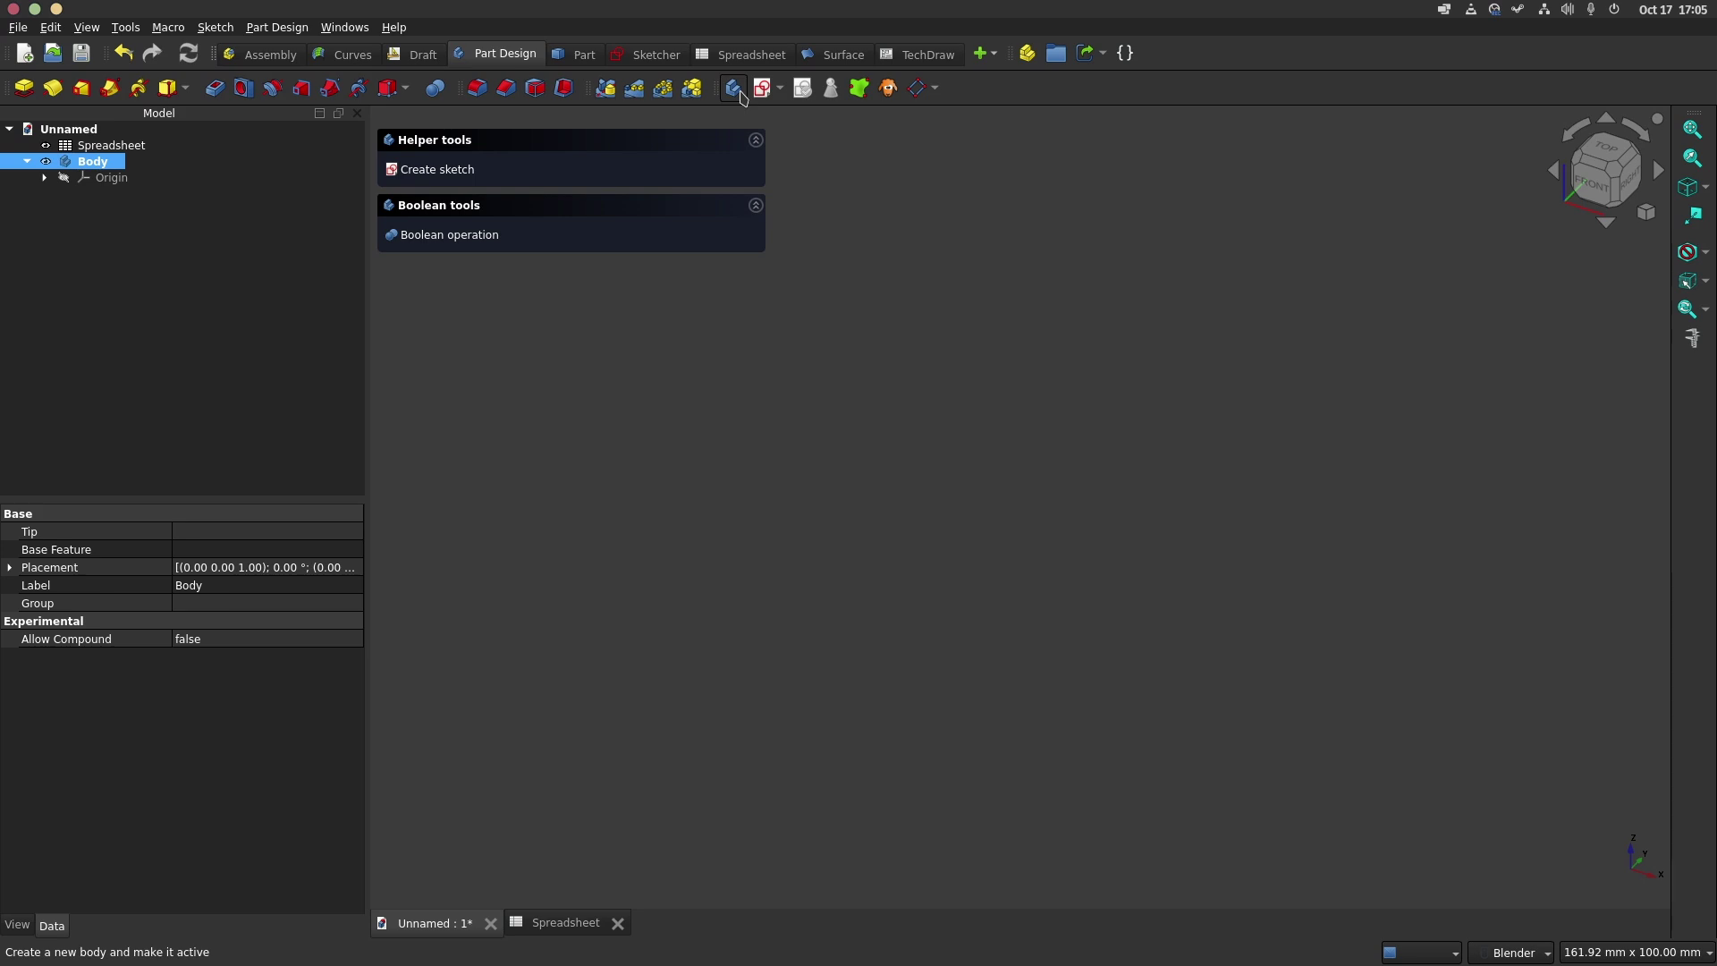
left_click(458, 176)
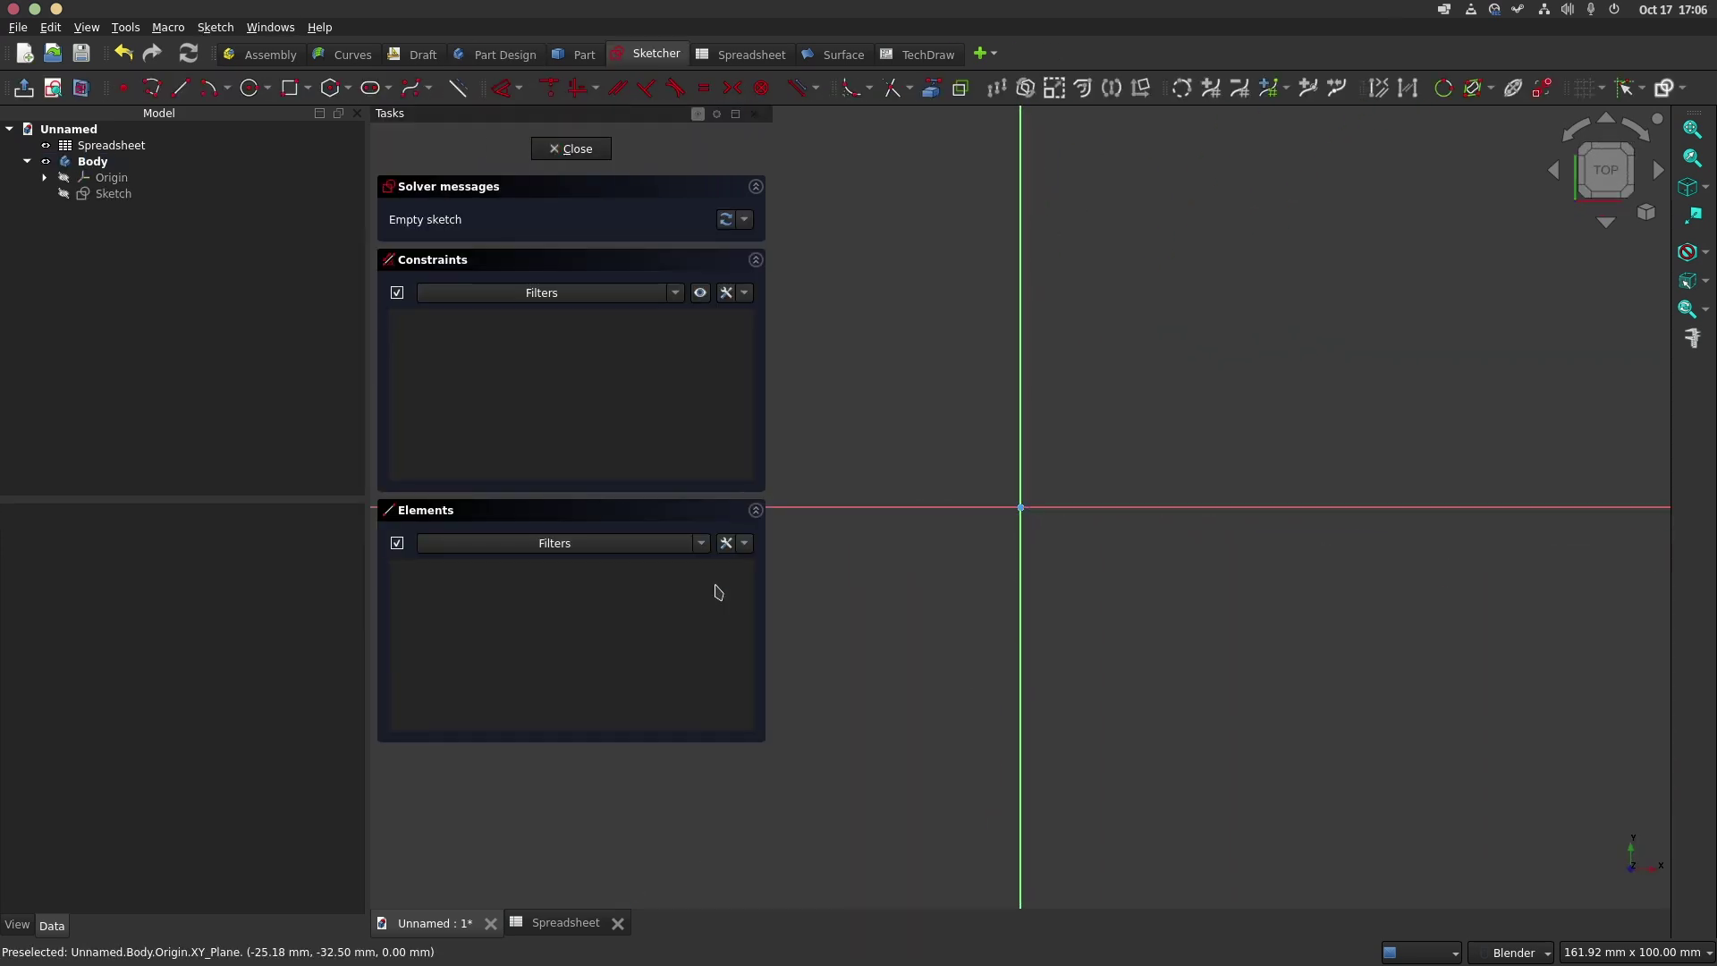
Draw a centered rectangle on the sketch origin, about 33 mm wide and 55 mm high
left_click(307, 88)
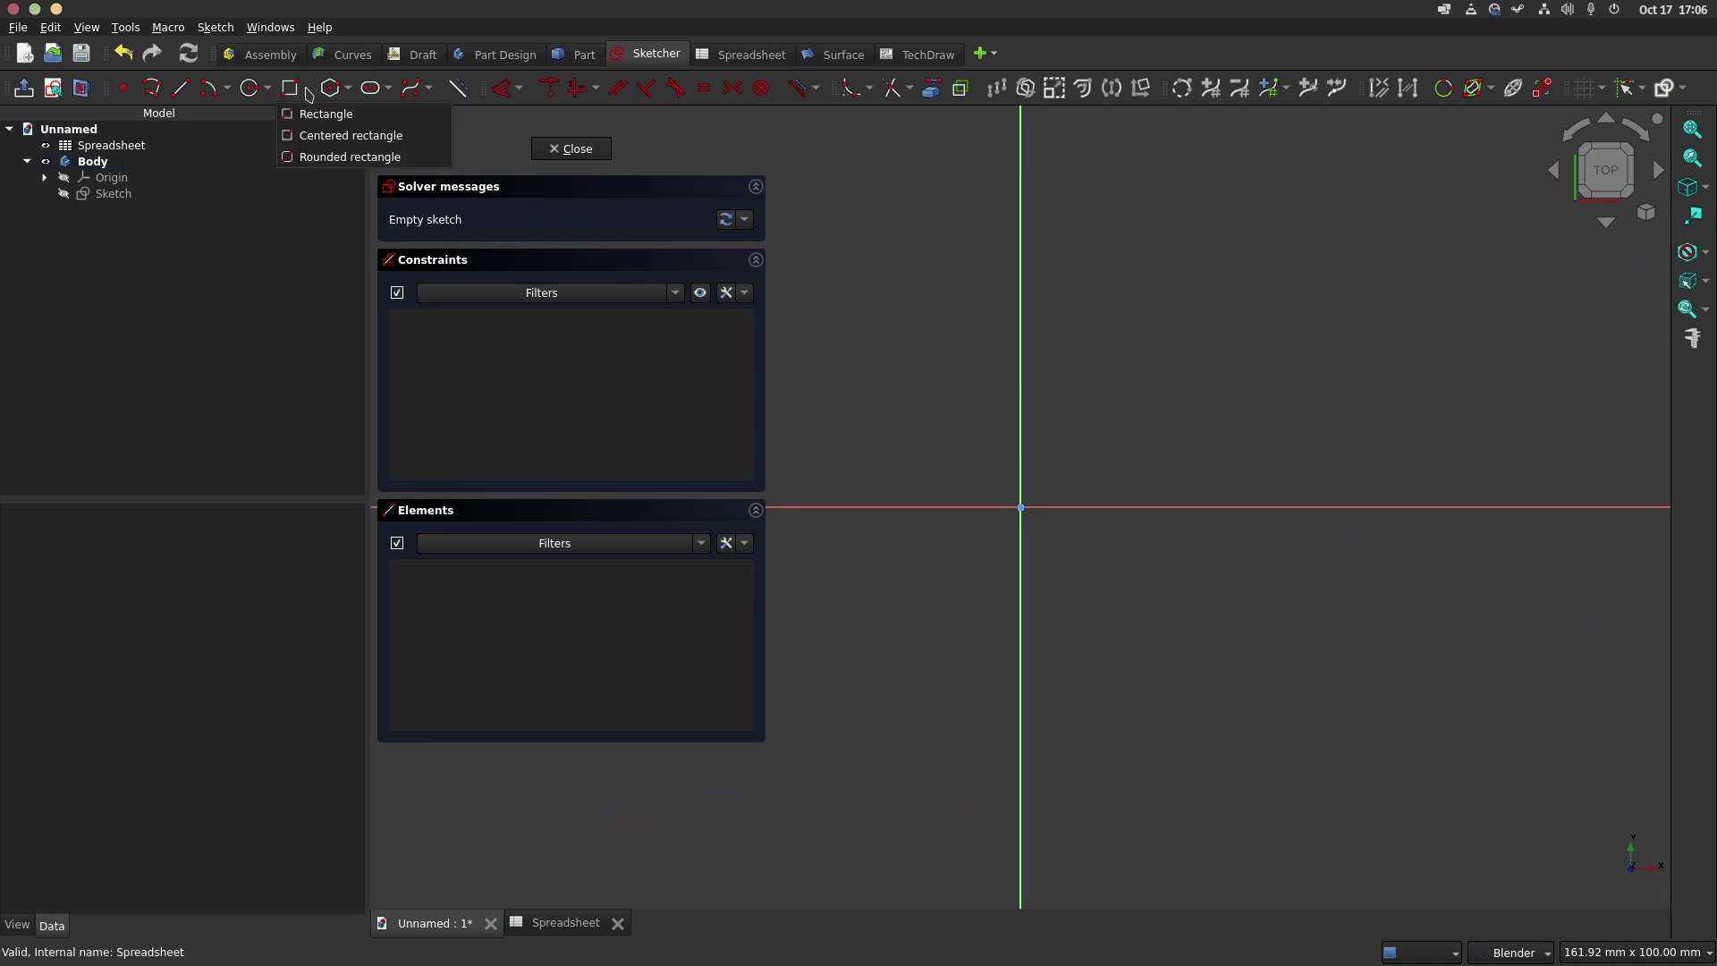
left_click(326, 134)
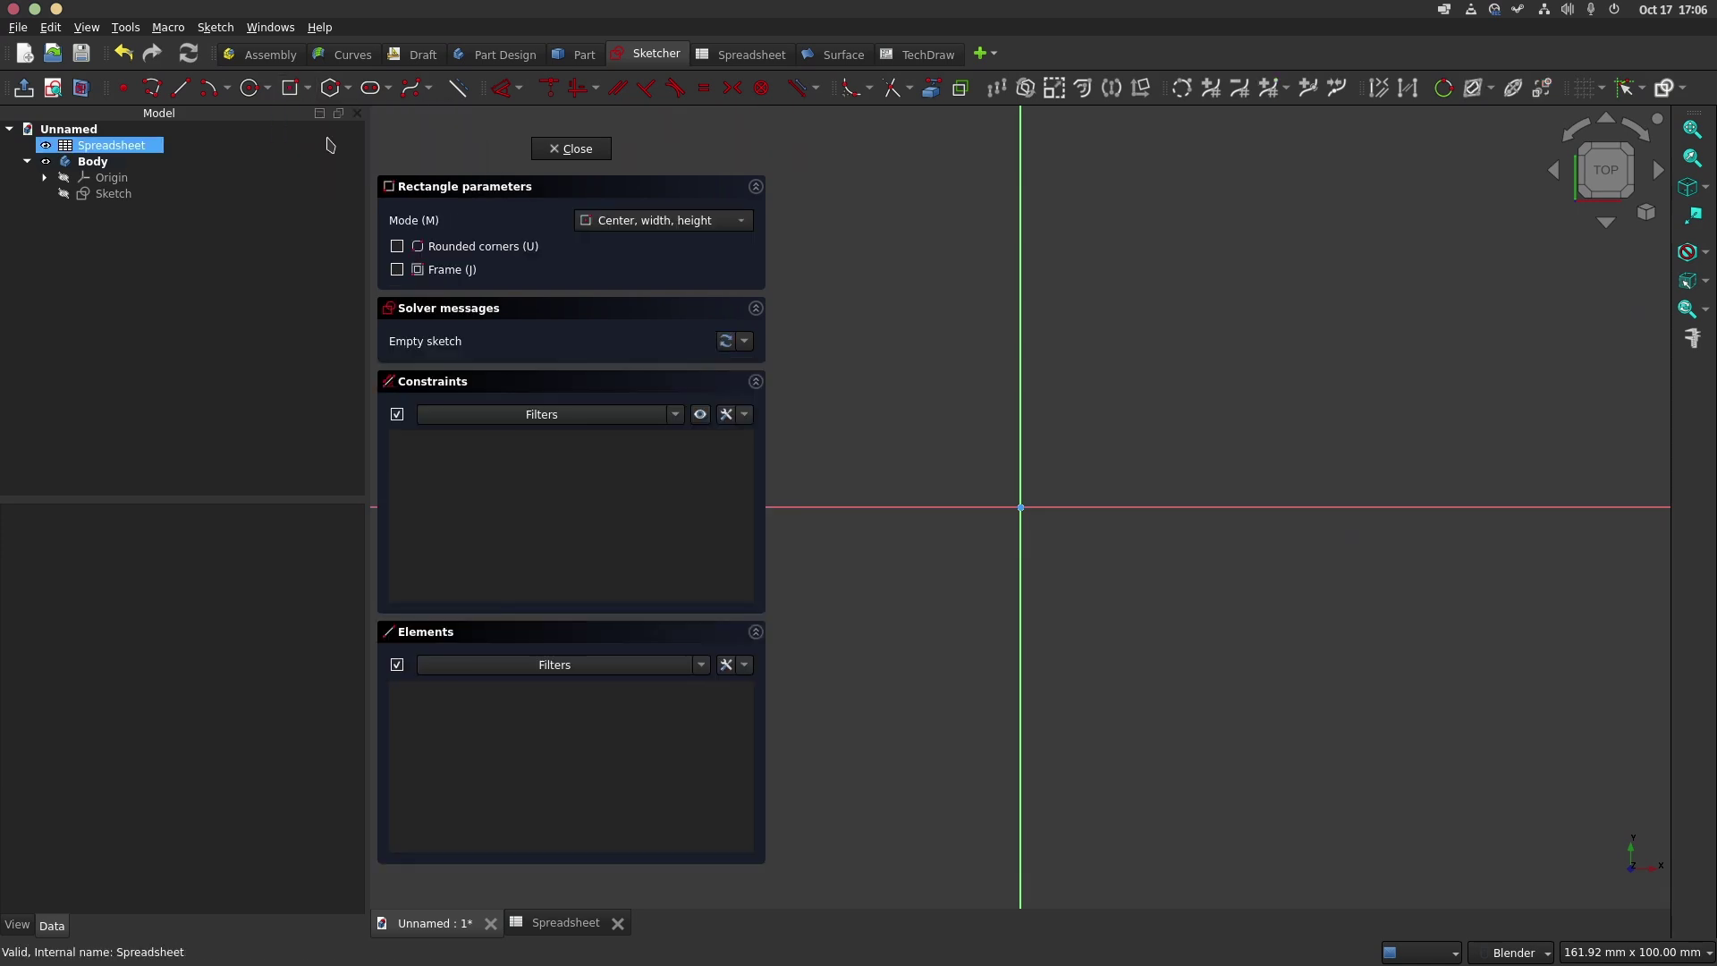
left_click(1020, 507)
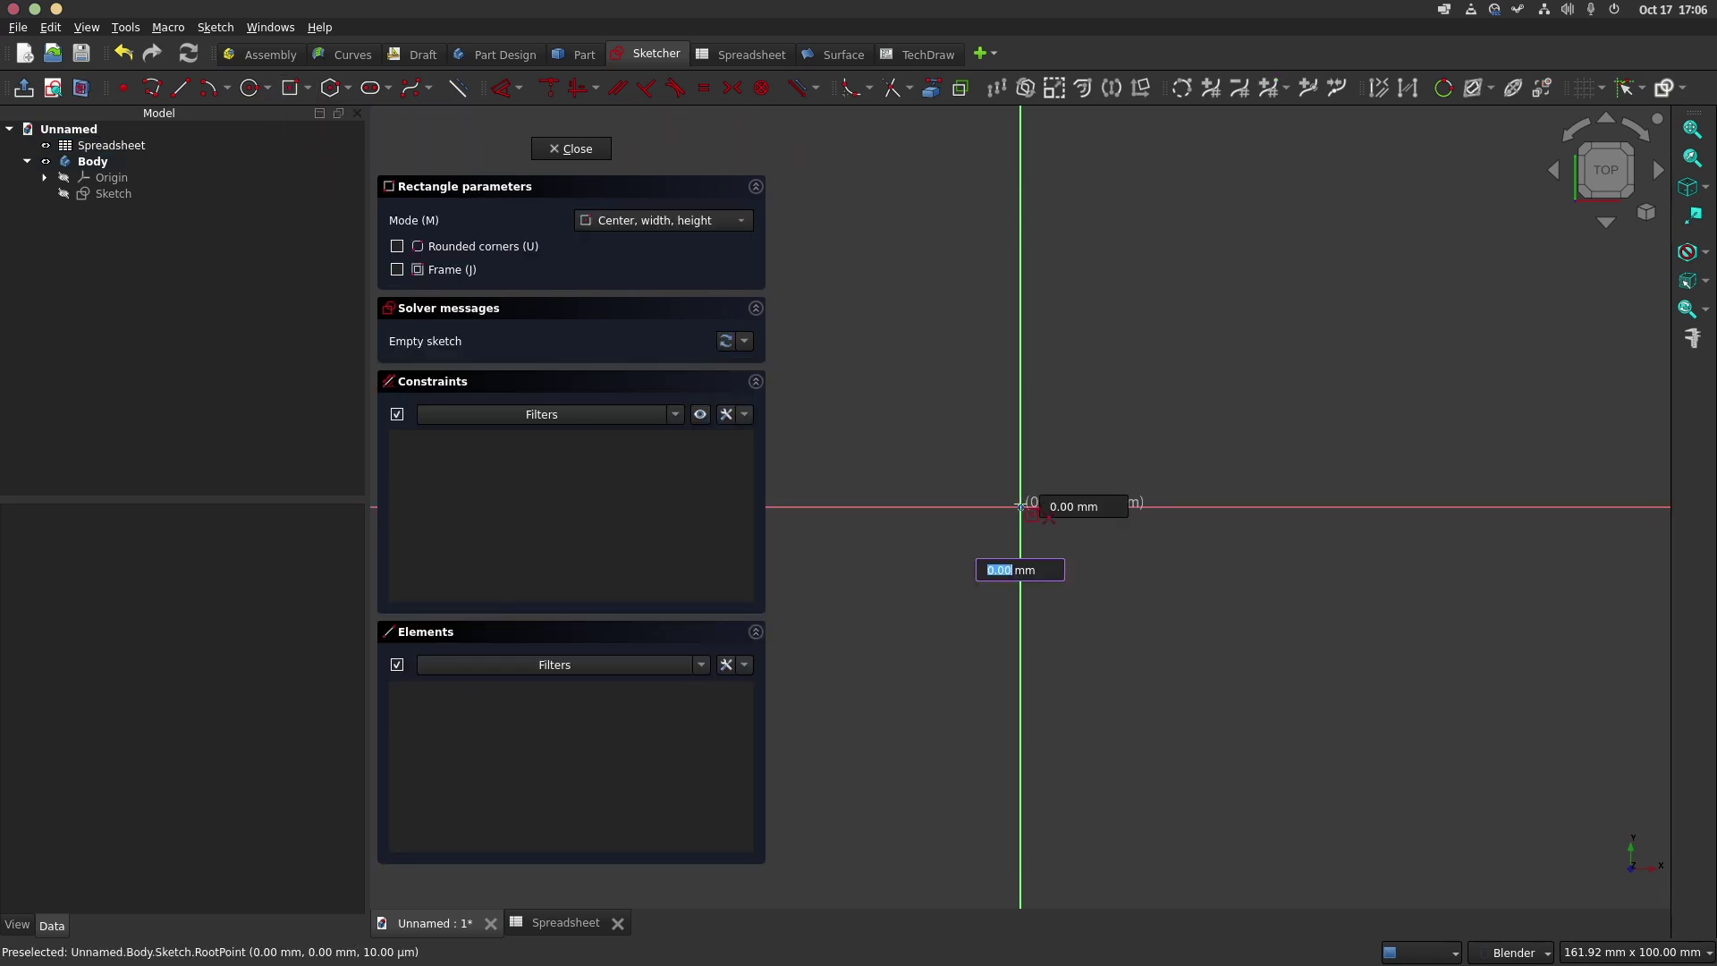
left_click(1153, 286)
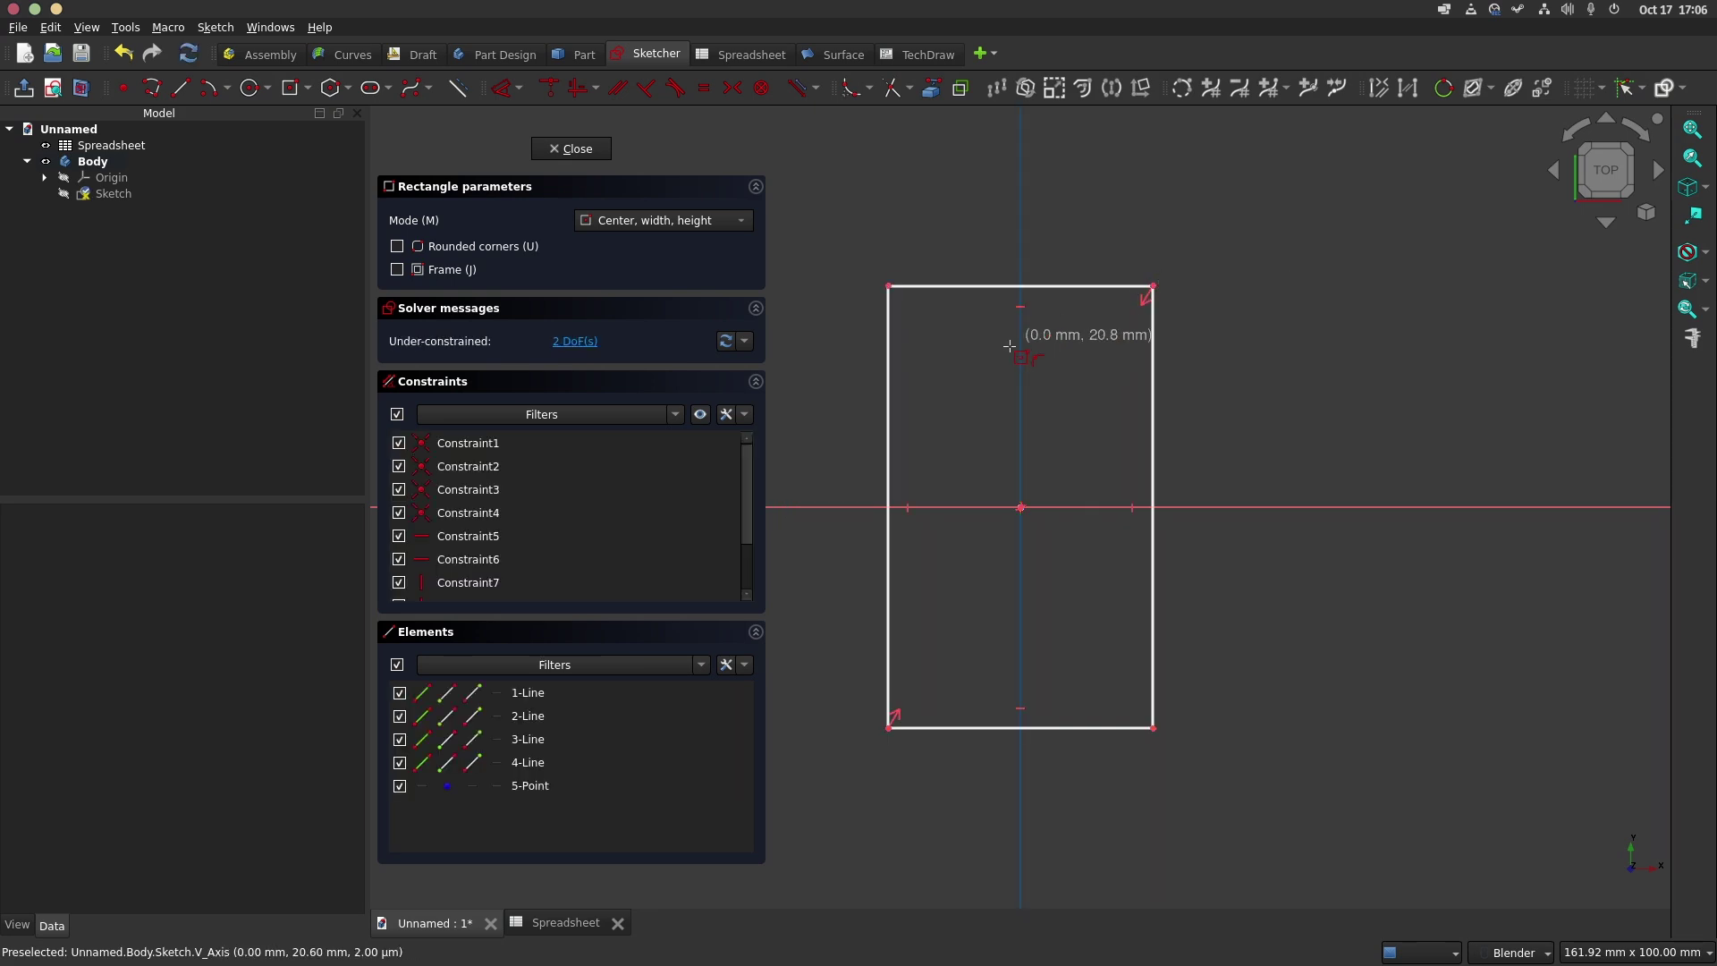
Dimension the rectangle's left vertical edge with the expression <<Spreadsheet>>.lw
left_click(501, 89)
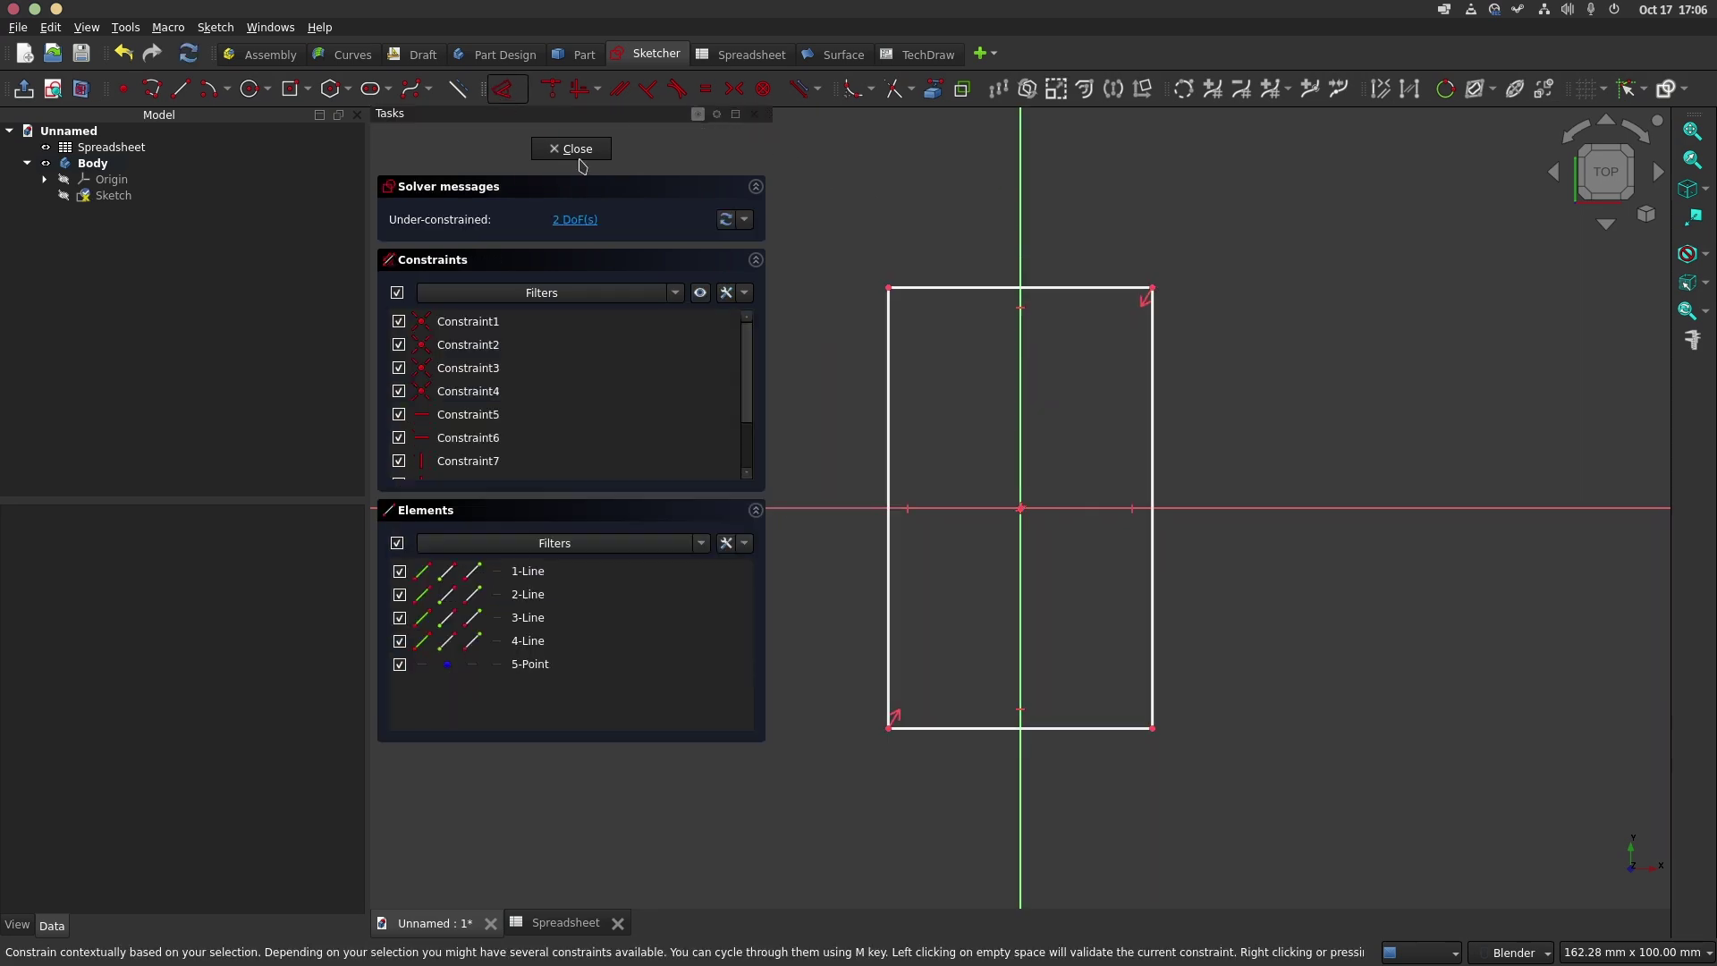
left_click(888, 431)
left_click(857, 458)
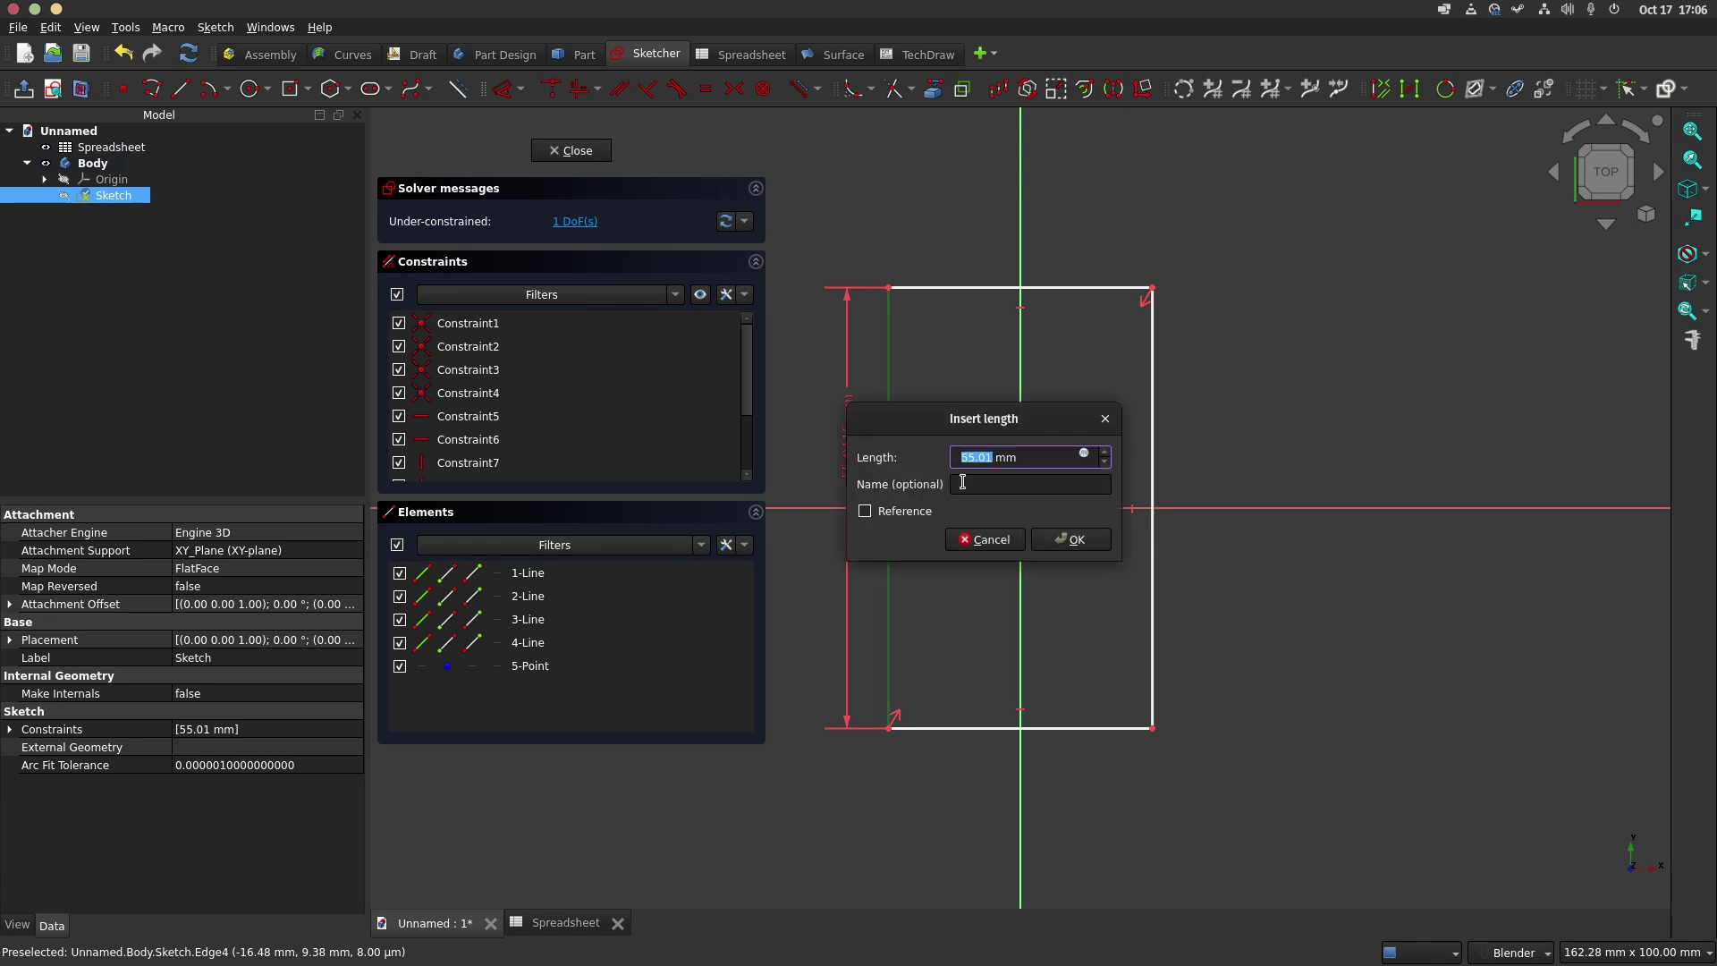
left_click(1084, 457)
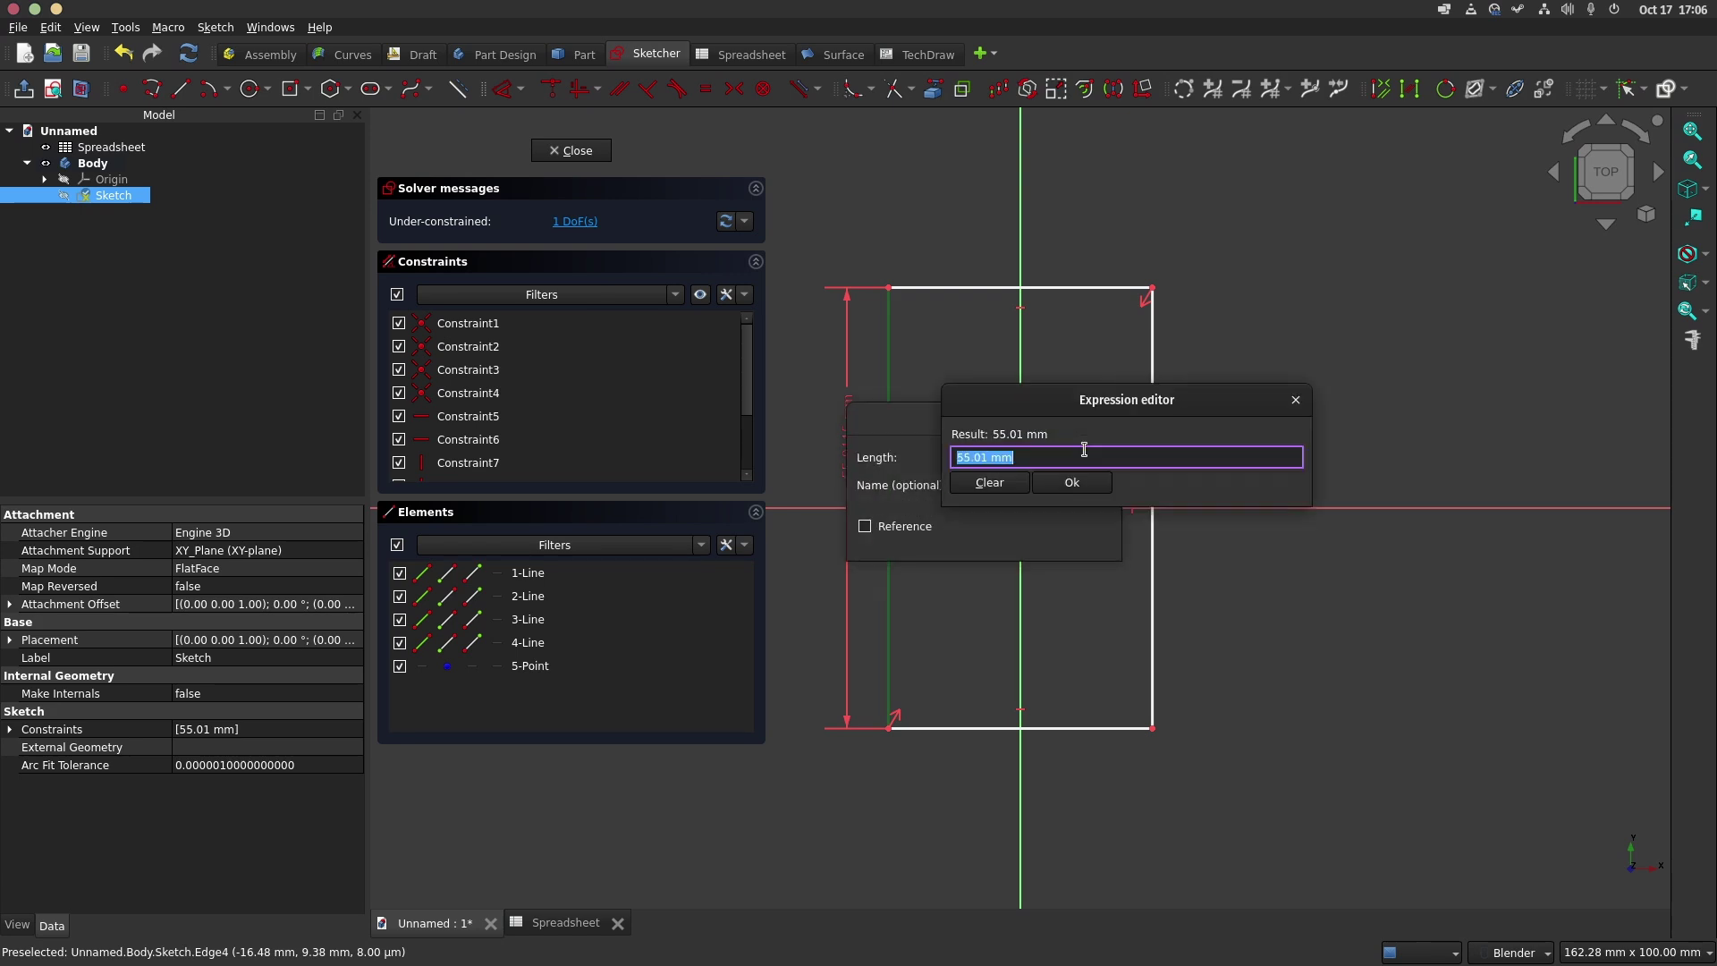
type("sprea")
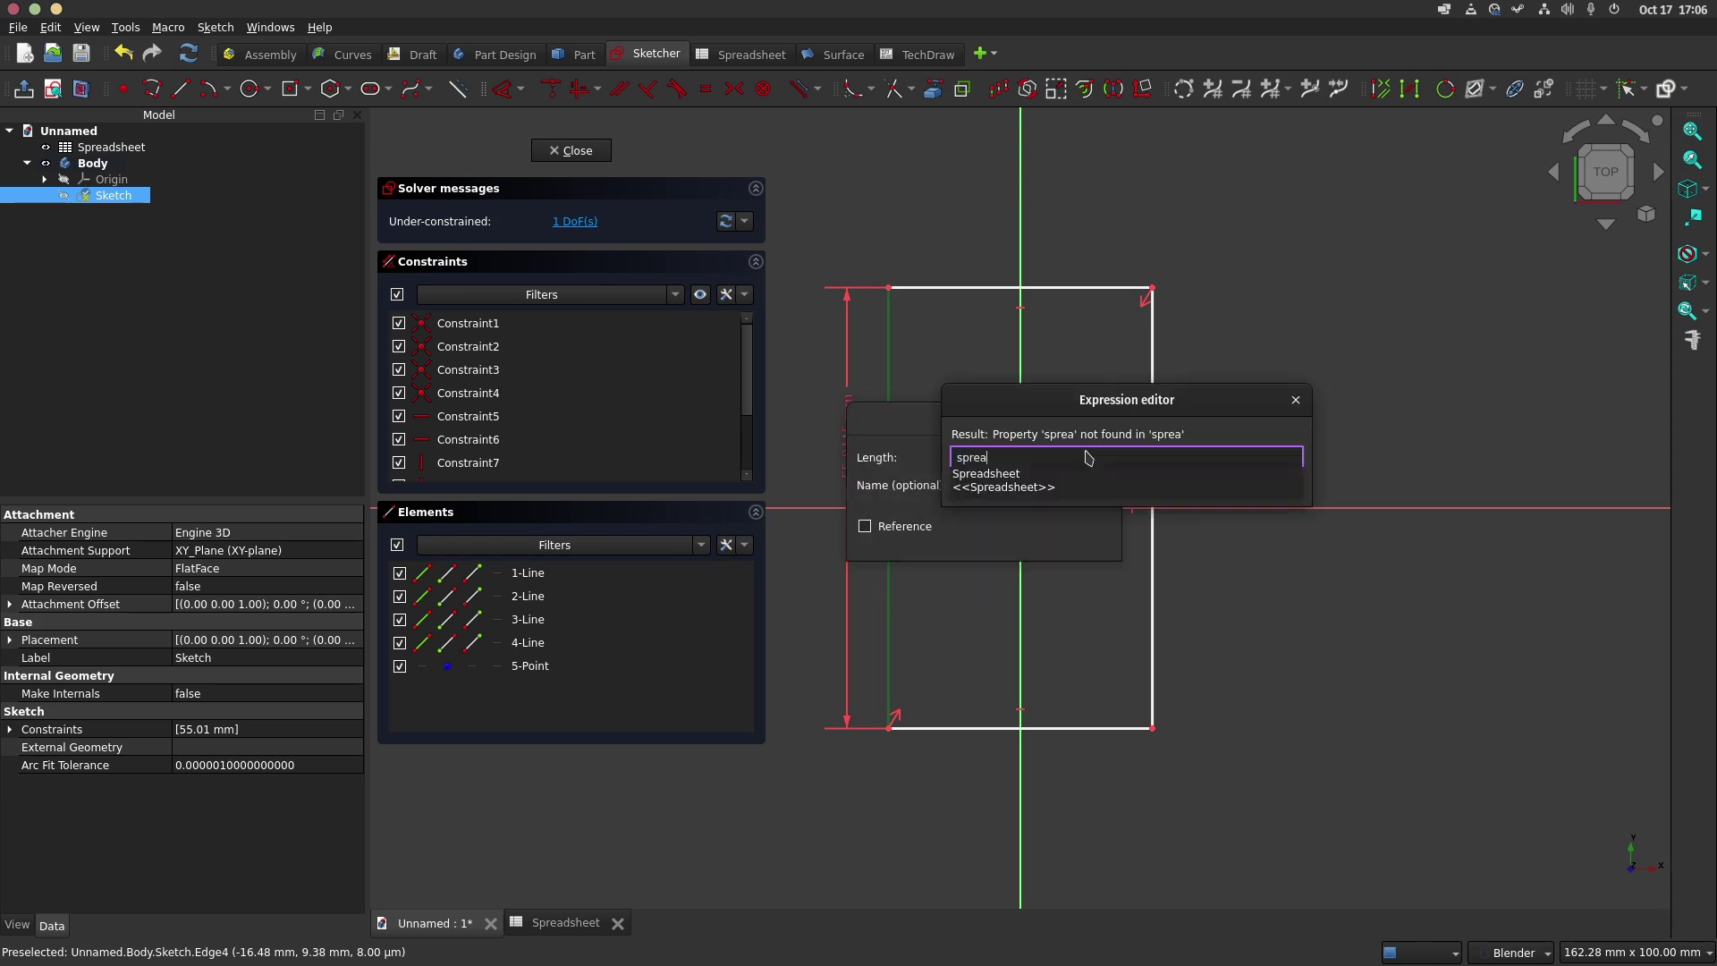
left_click(1033, 487)
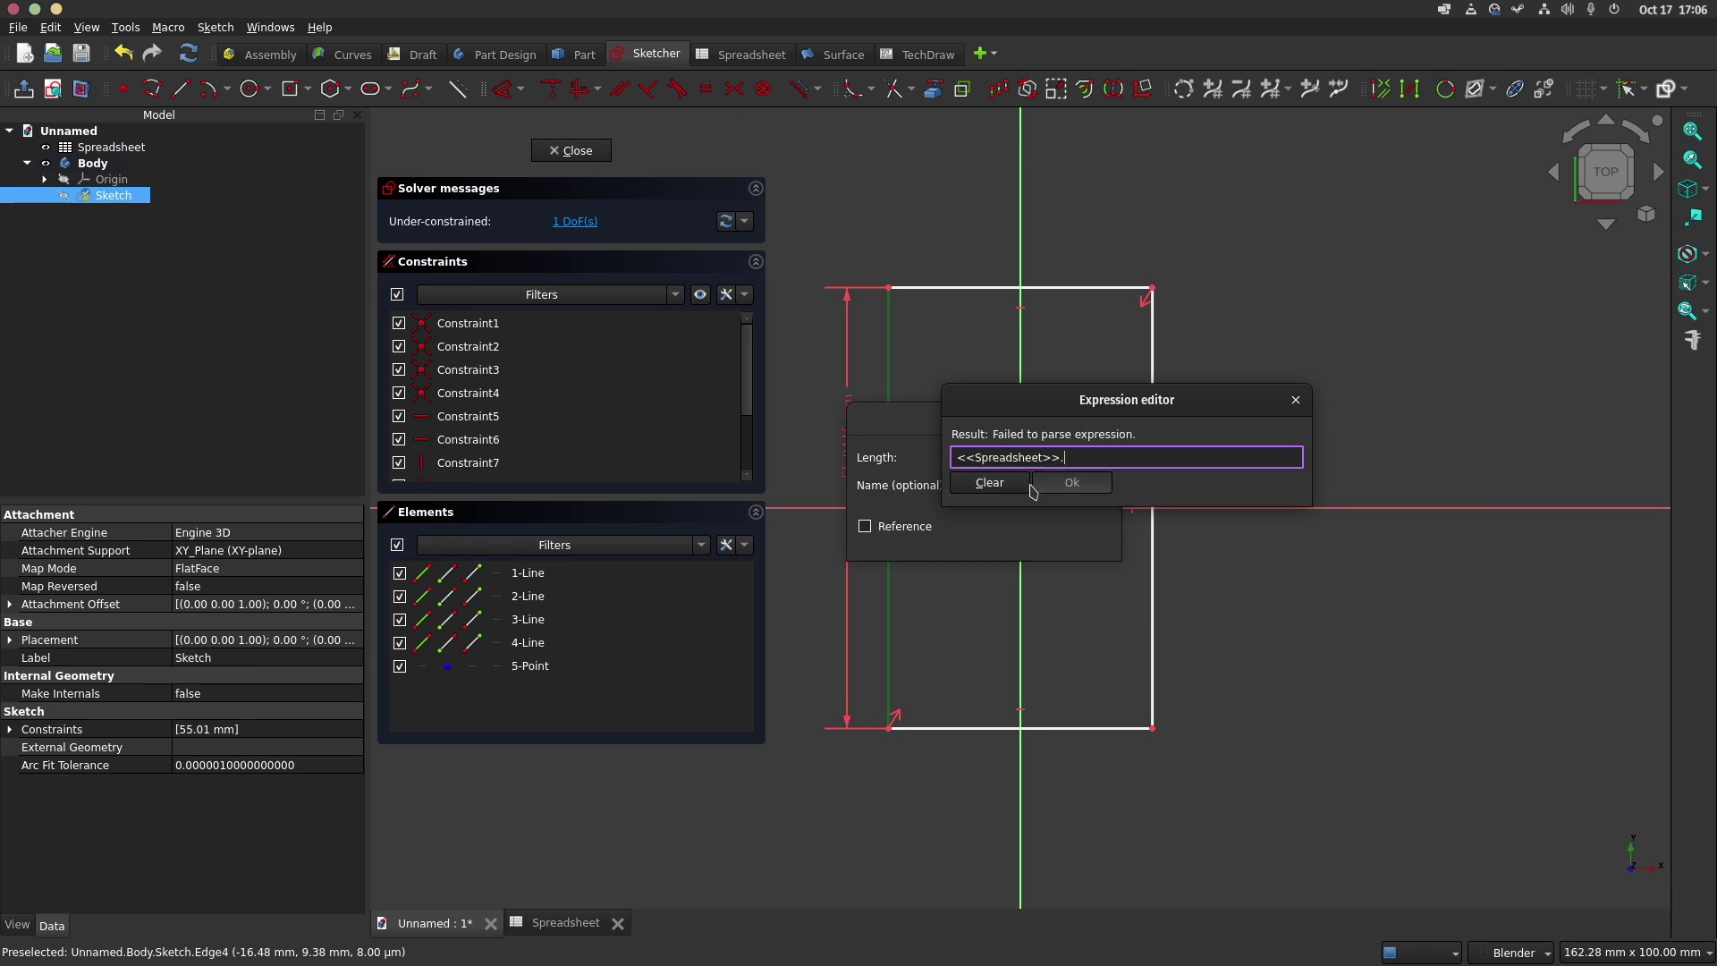
type("lw")
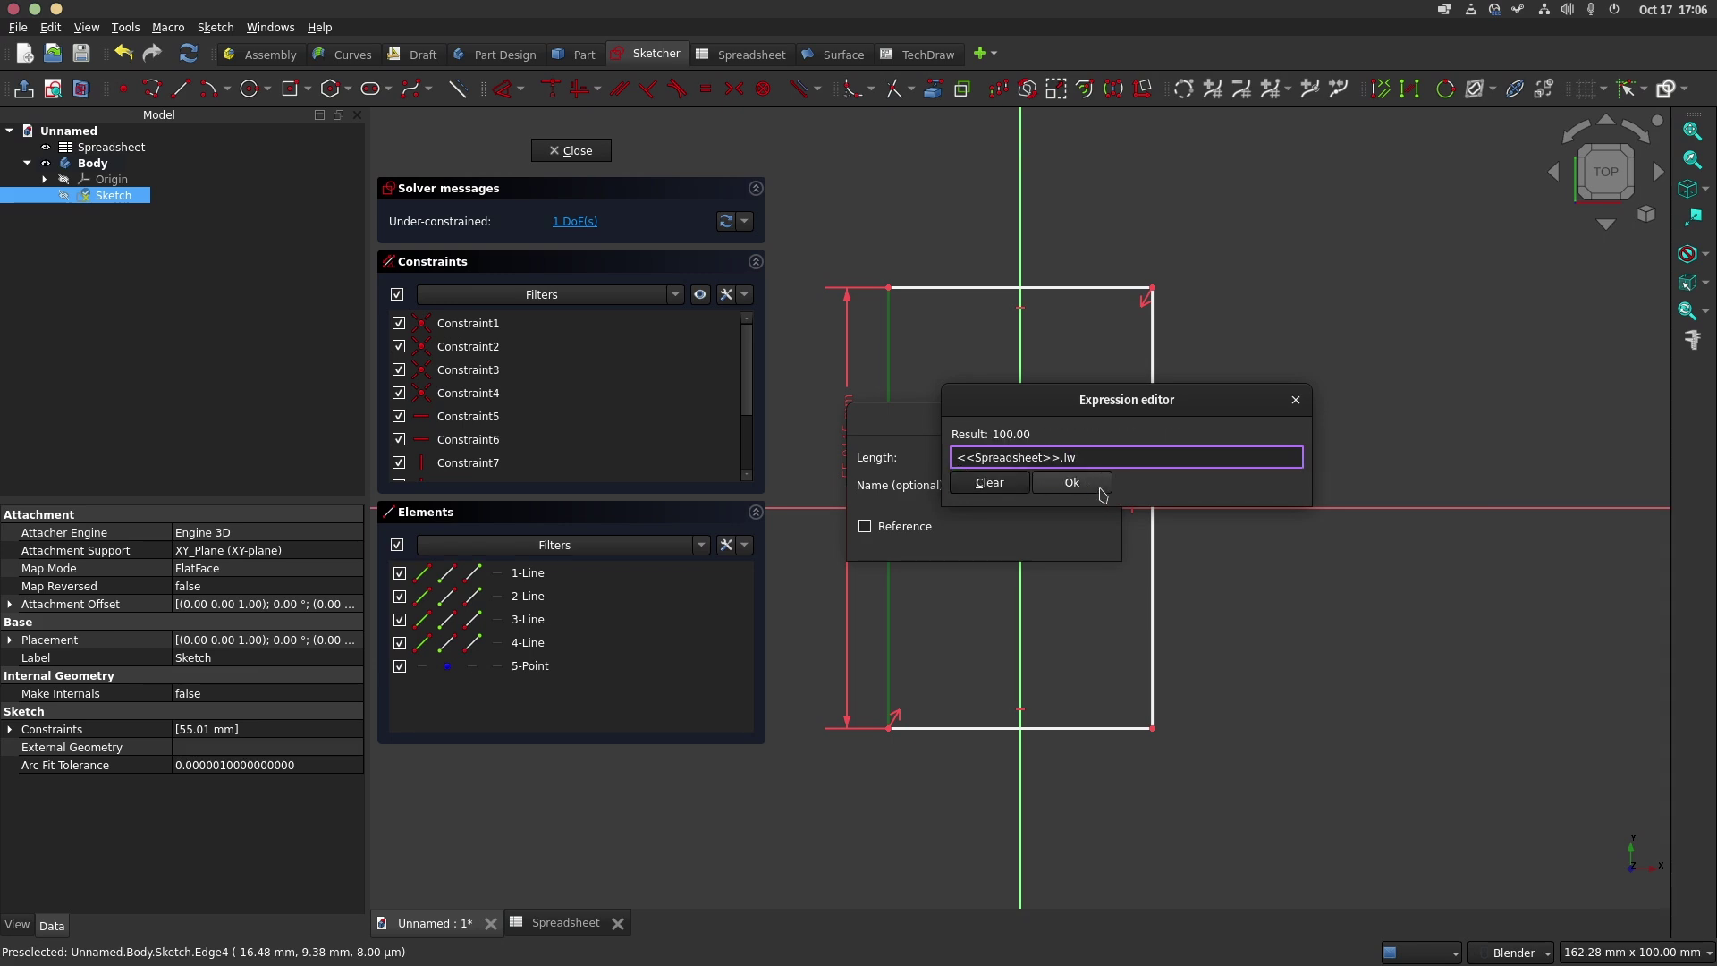
left_click(1093, 493)
left_click(1074, 539)
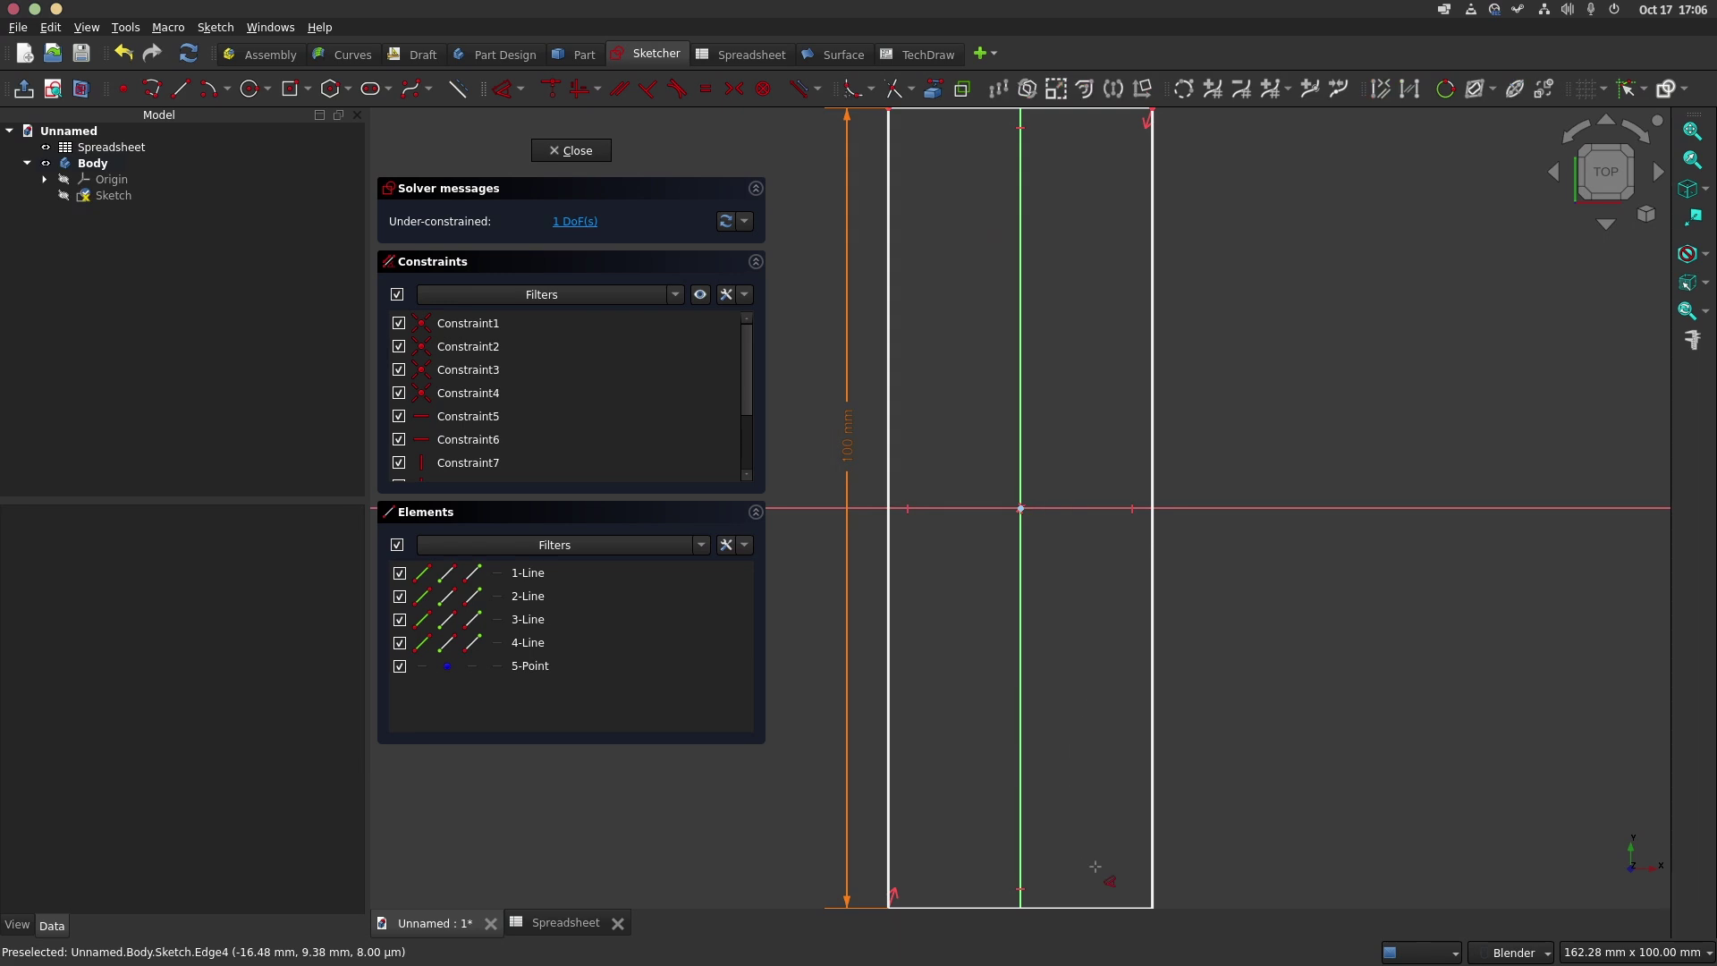
Dimension the rectangle's bottom edge with the expression <<Spreadsheet>>.lth and close the sketch
left_click(1108, 906)
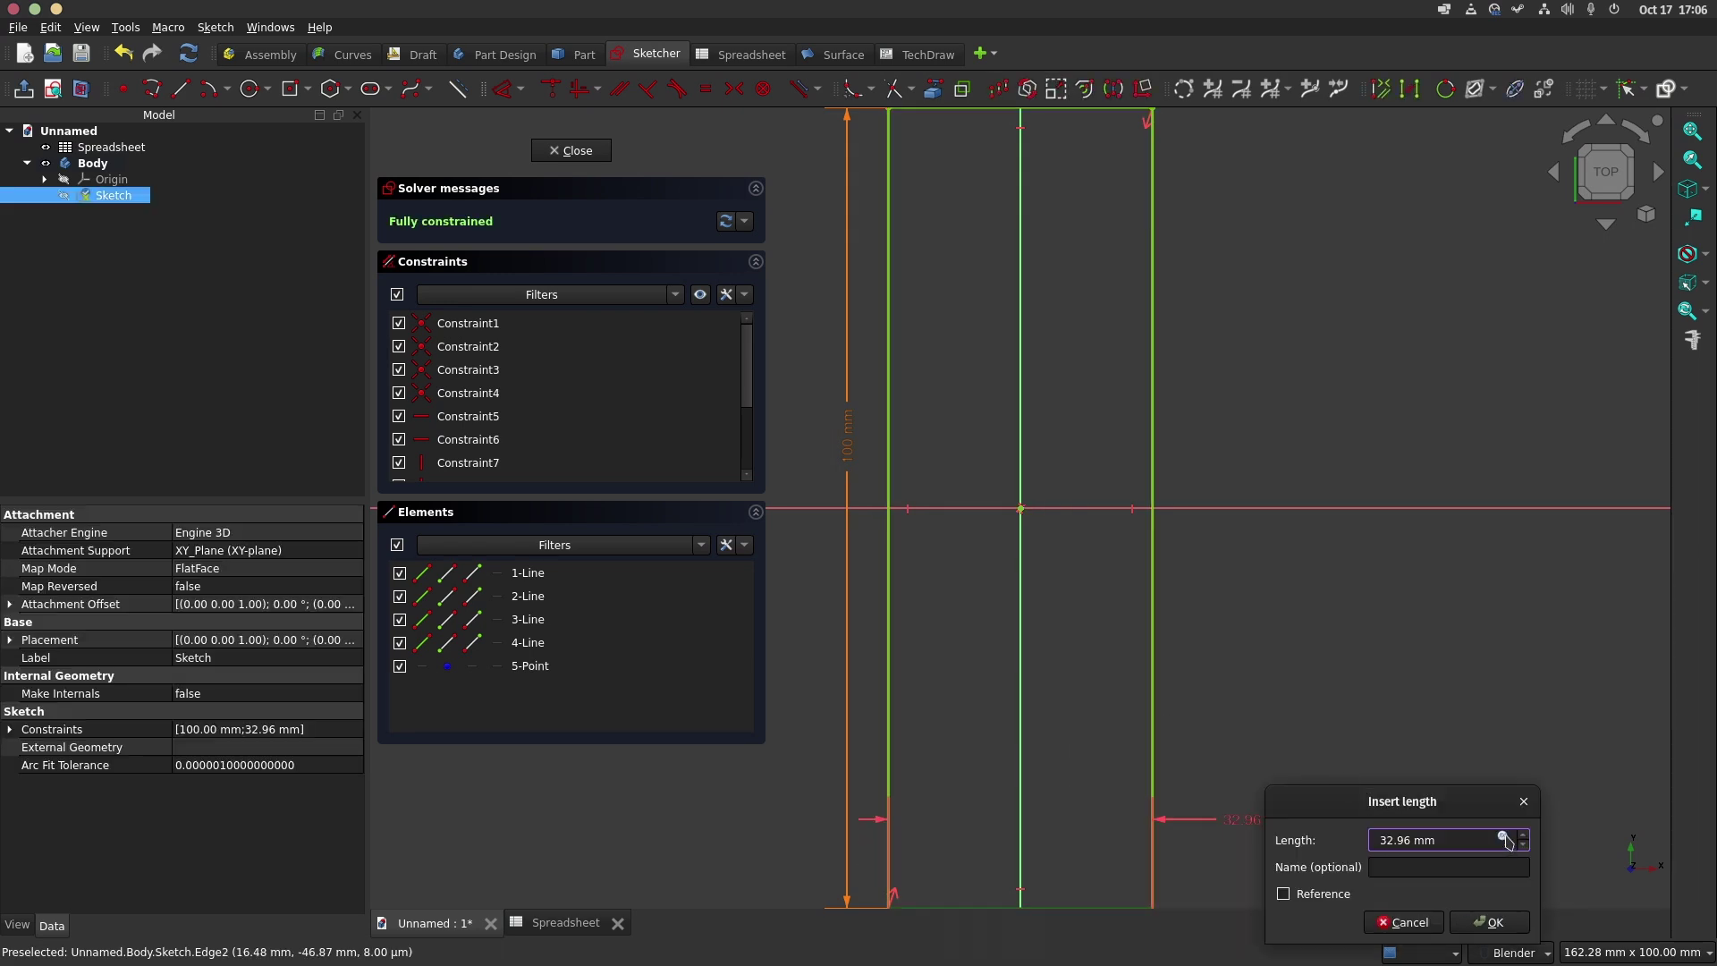
left_click(1504, 835)
type("spr")
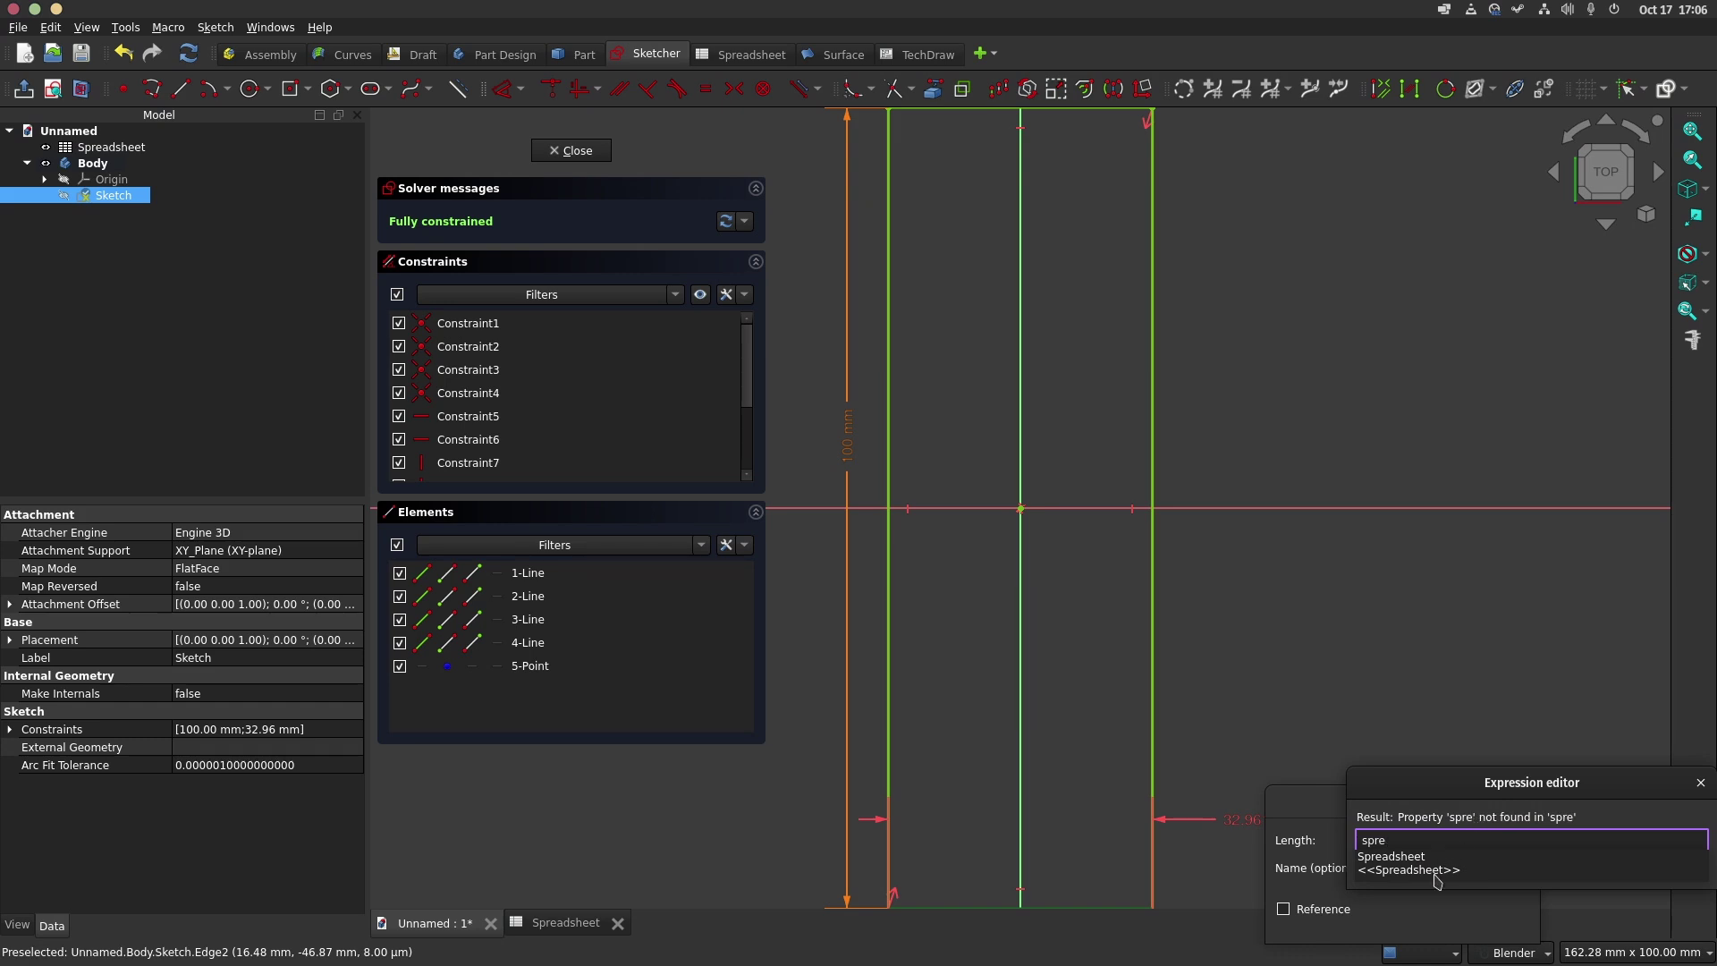
type("e")
left_click(1436, 880)
type("lt")
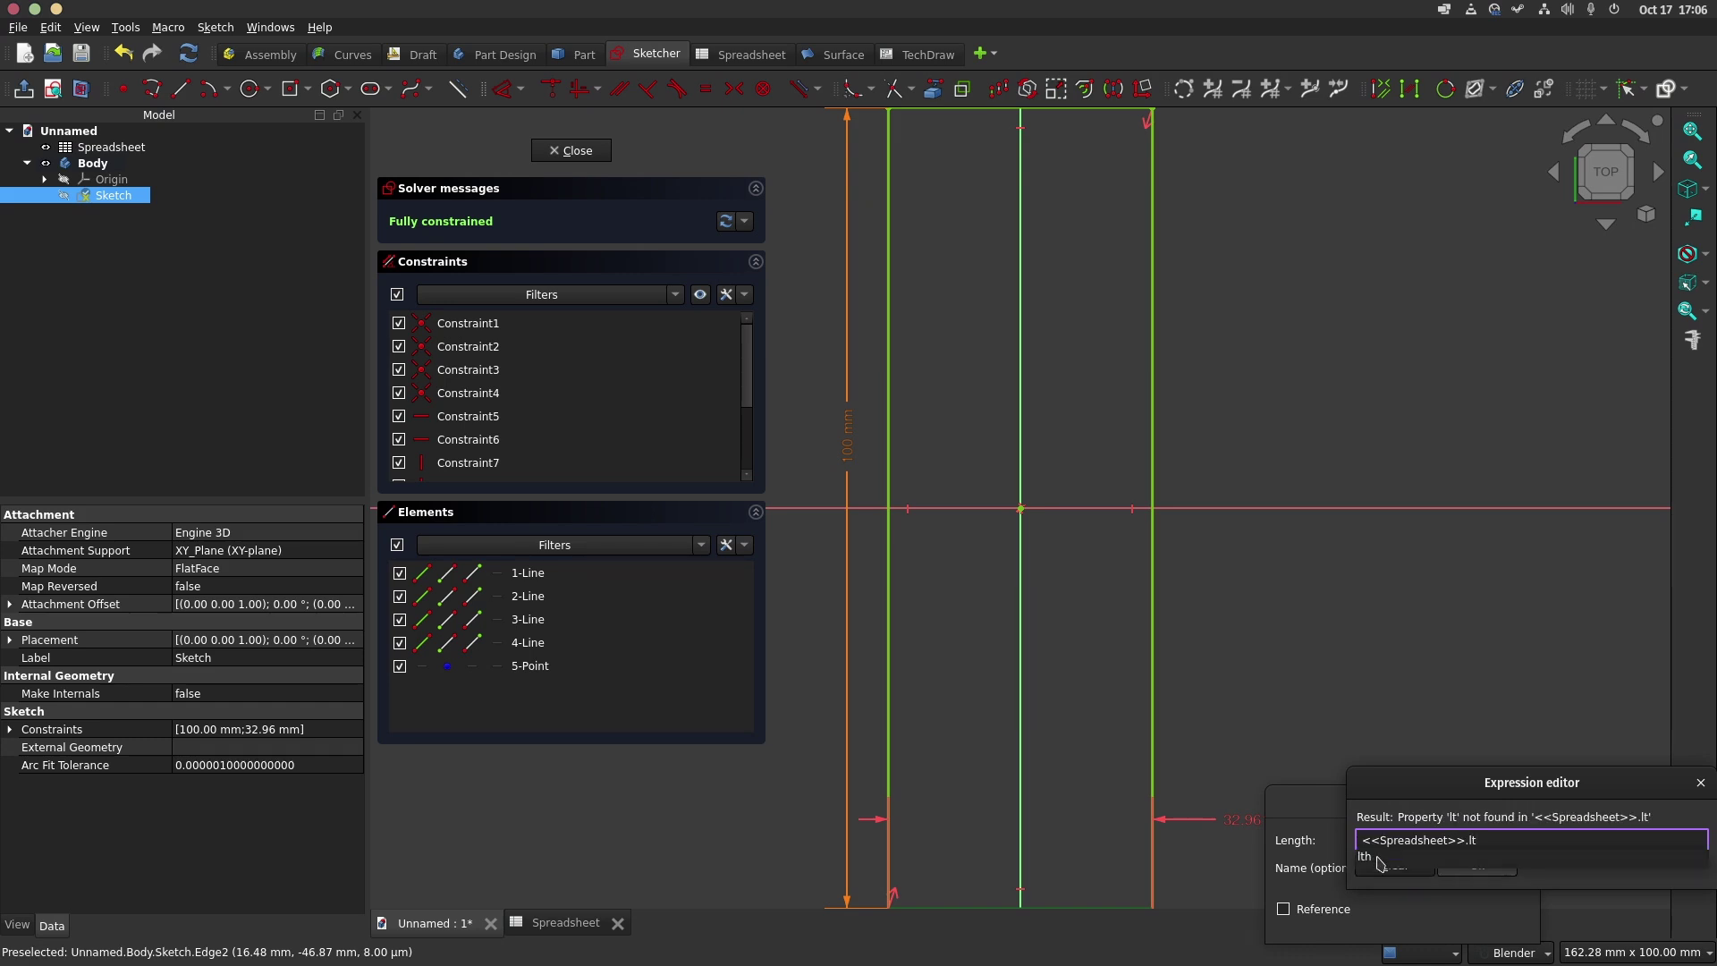
left_click(1379, 859)
left_click(1477, 867)
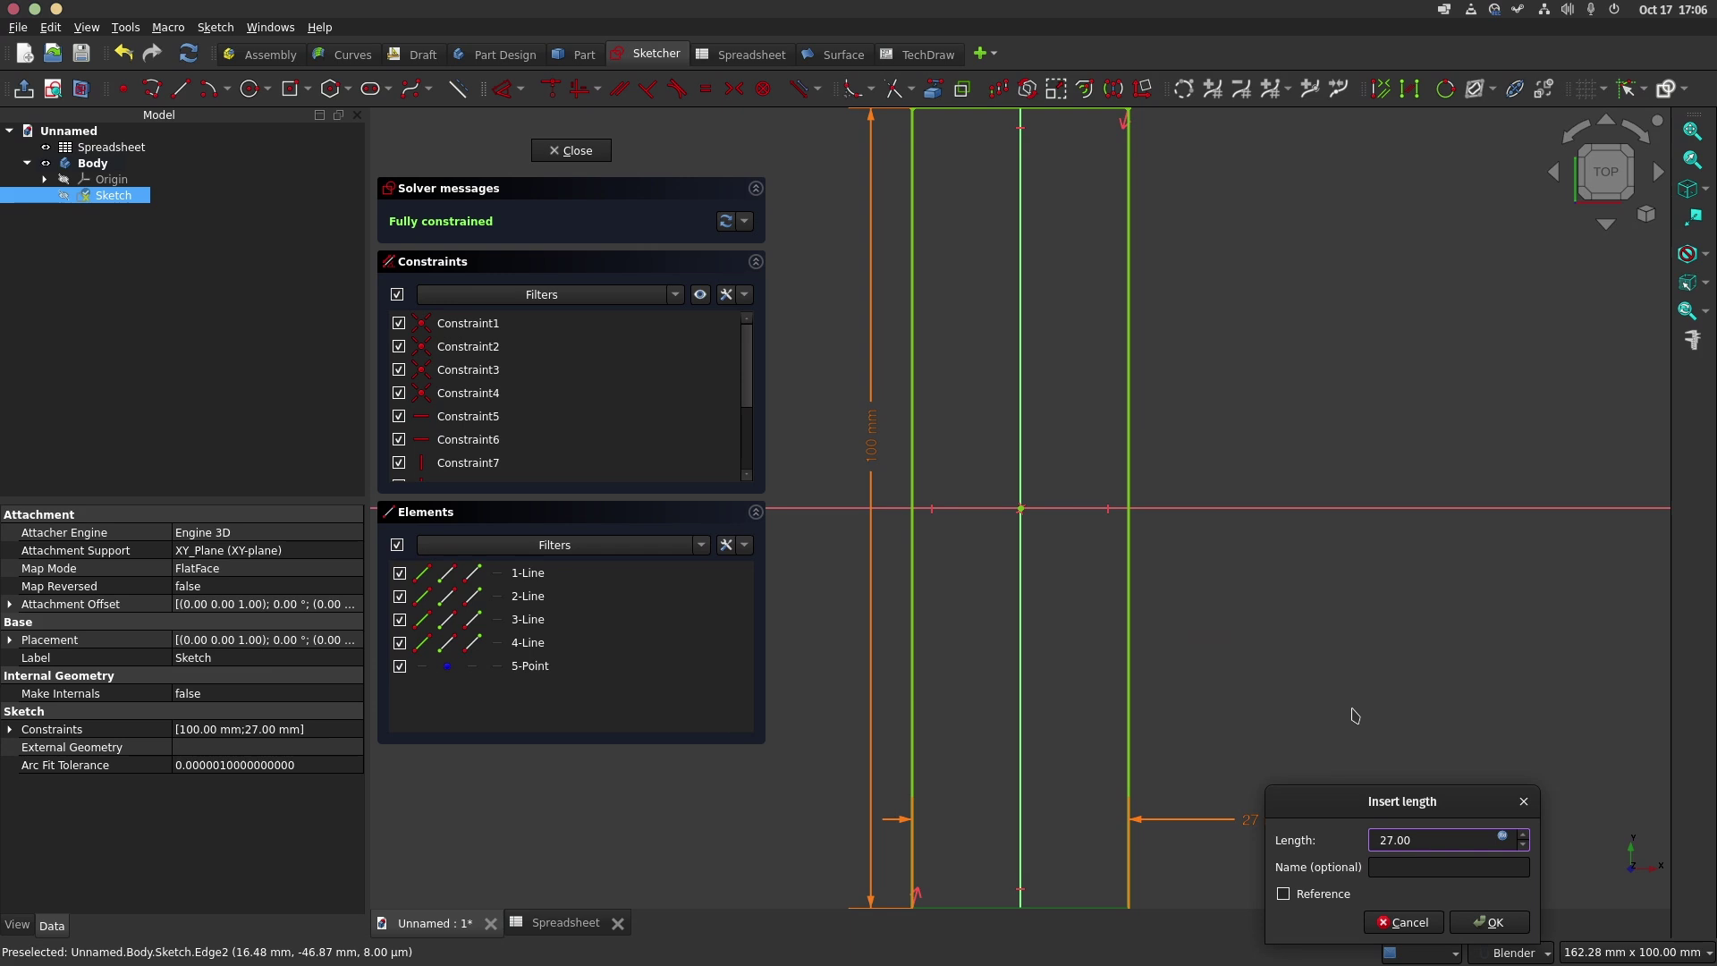
left_click(1487, 922)
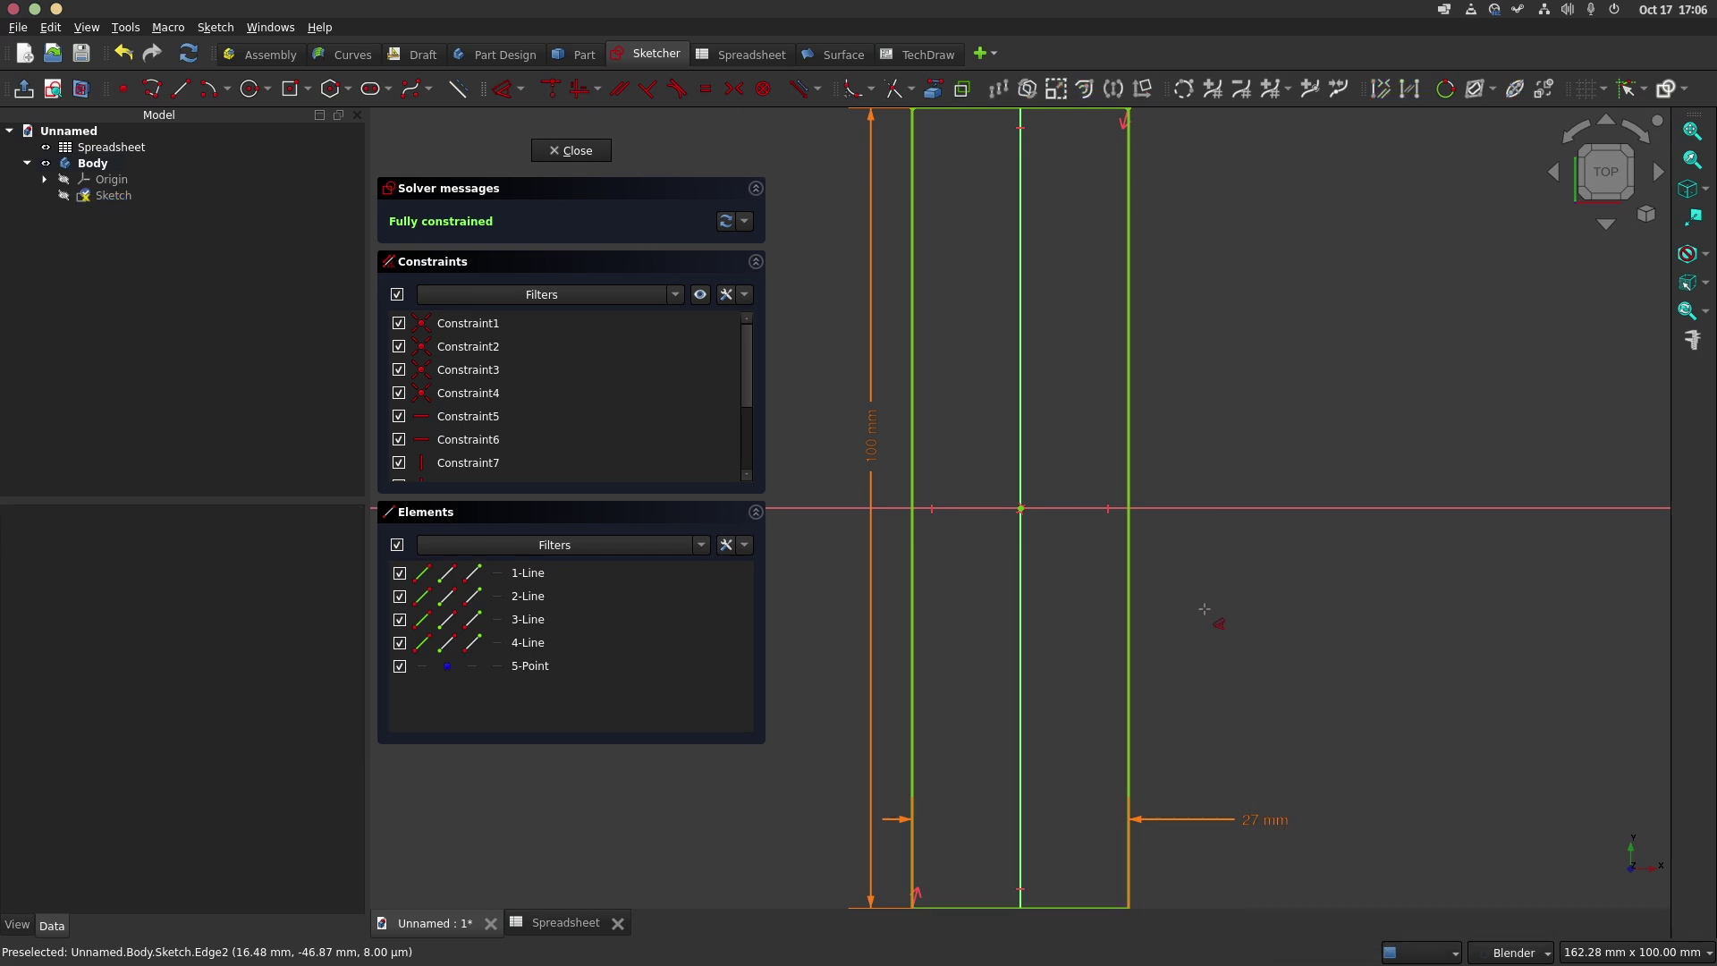
scroll(1211, 606, "down", 2)
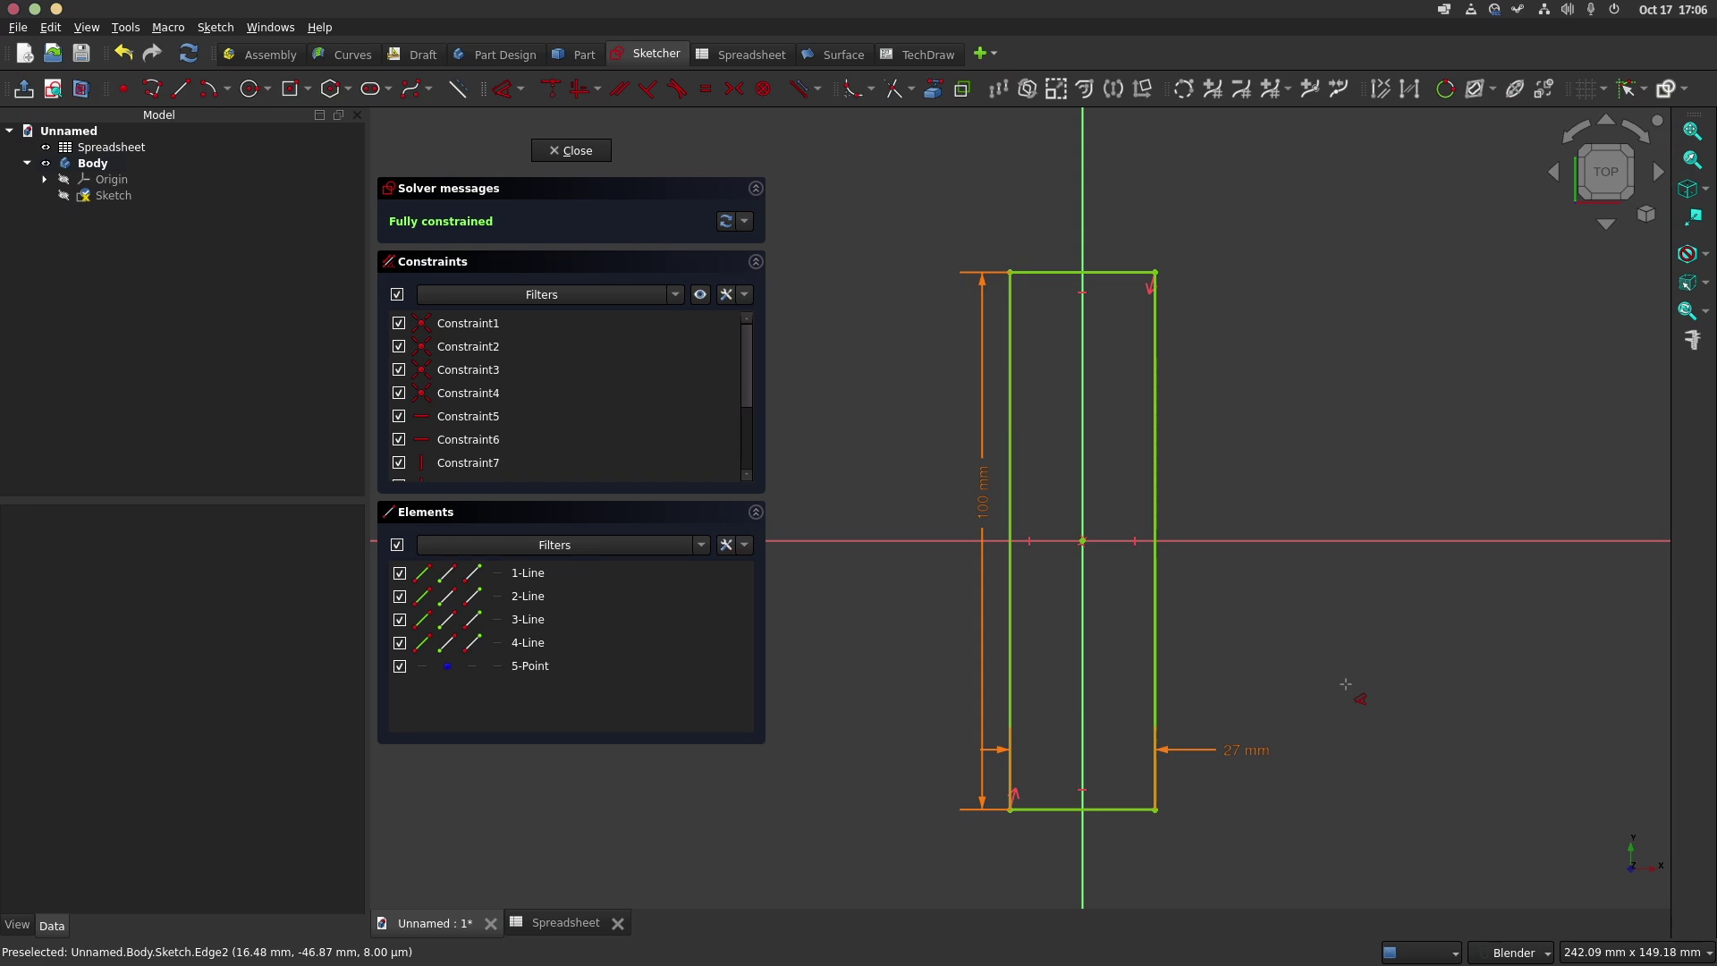
left_click(572, 150)
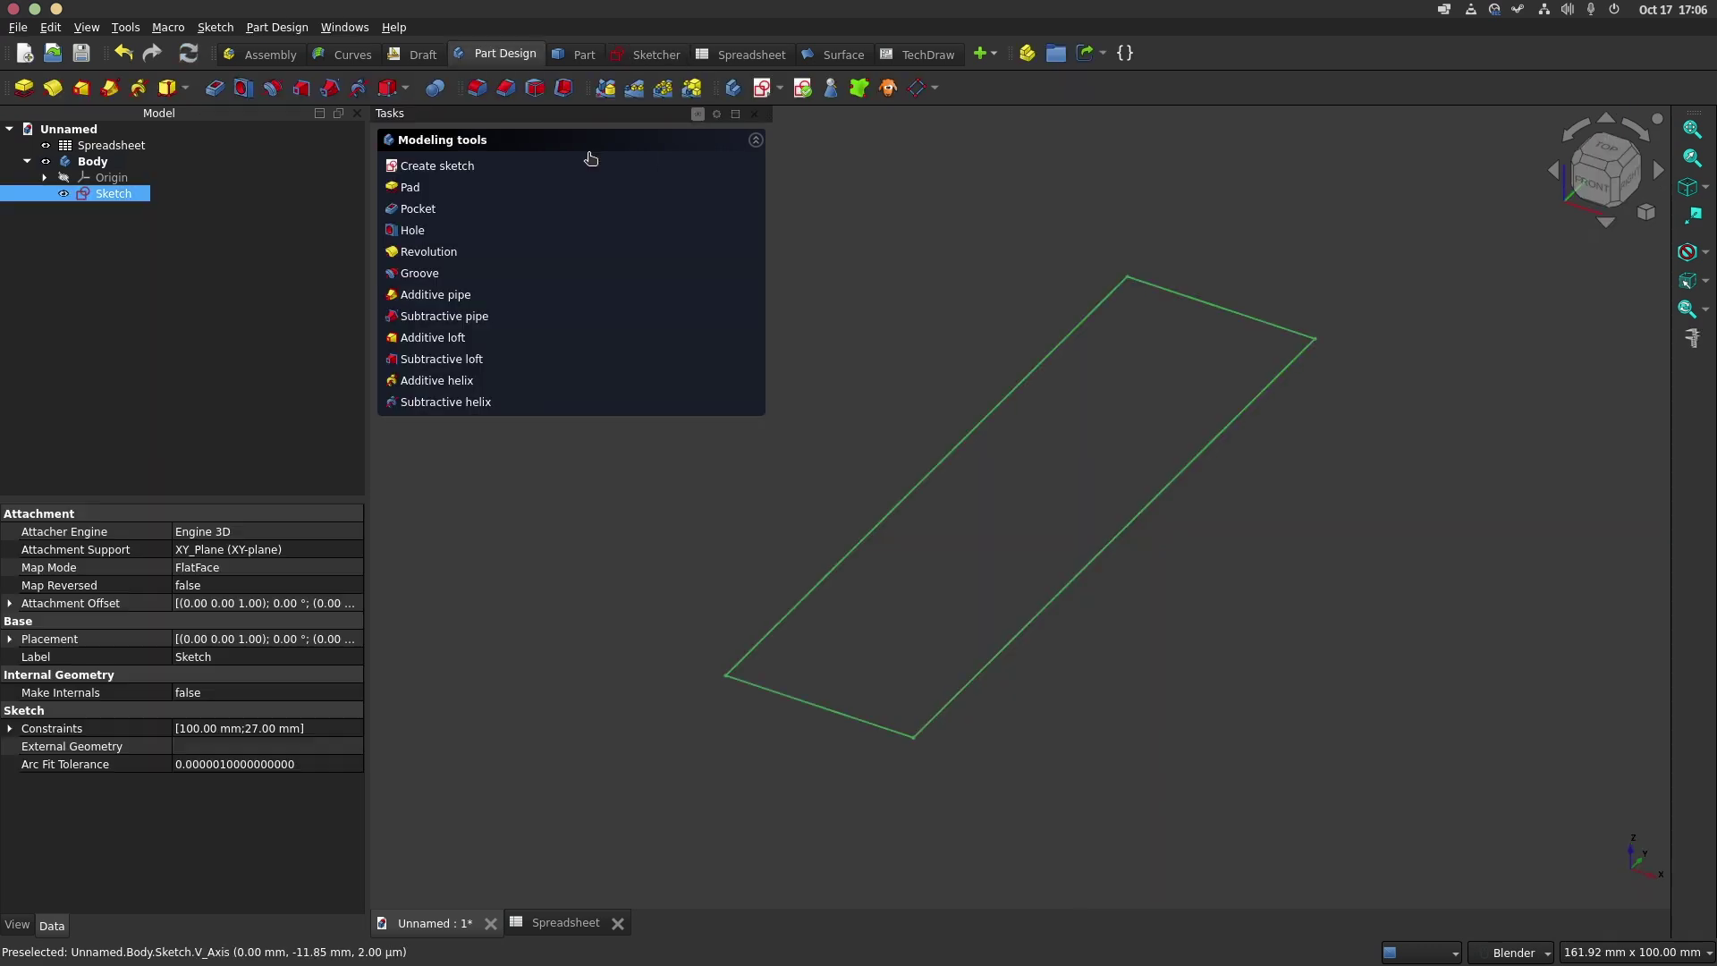
Pad the leg sketch with its length driven by the expression <<Spreadsheet>>.ll
left_click(411, 191)
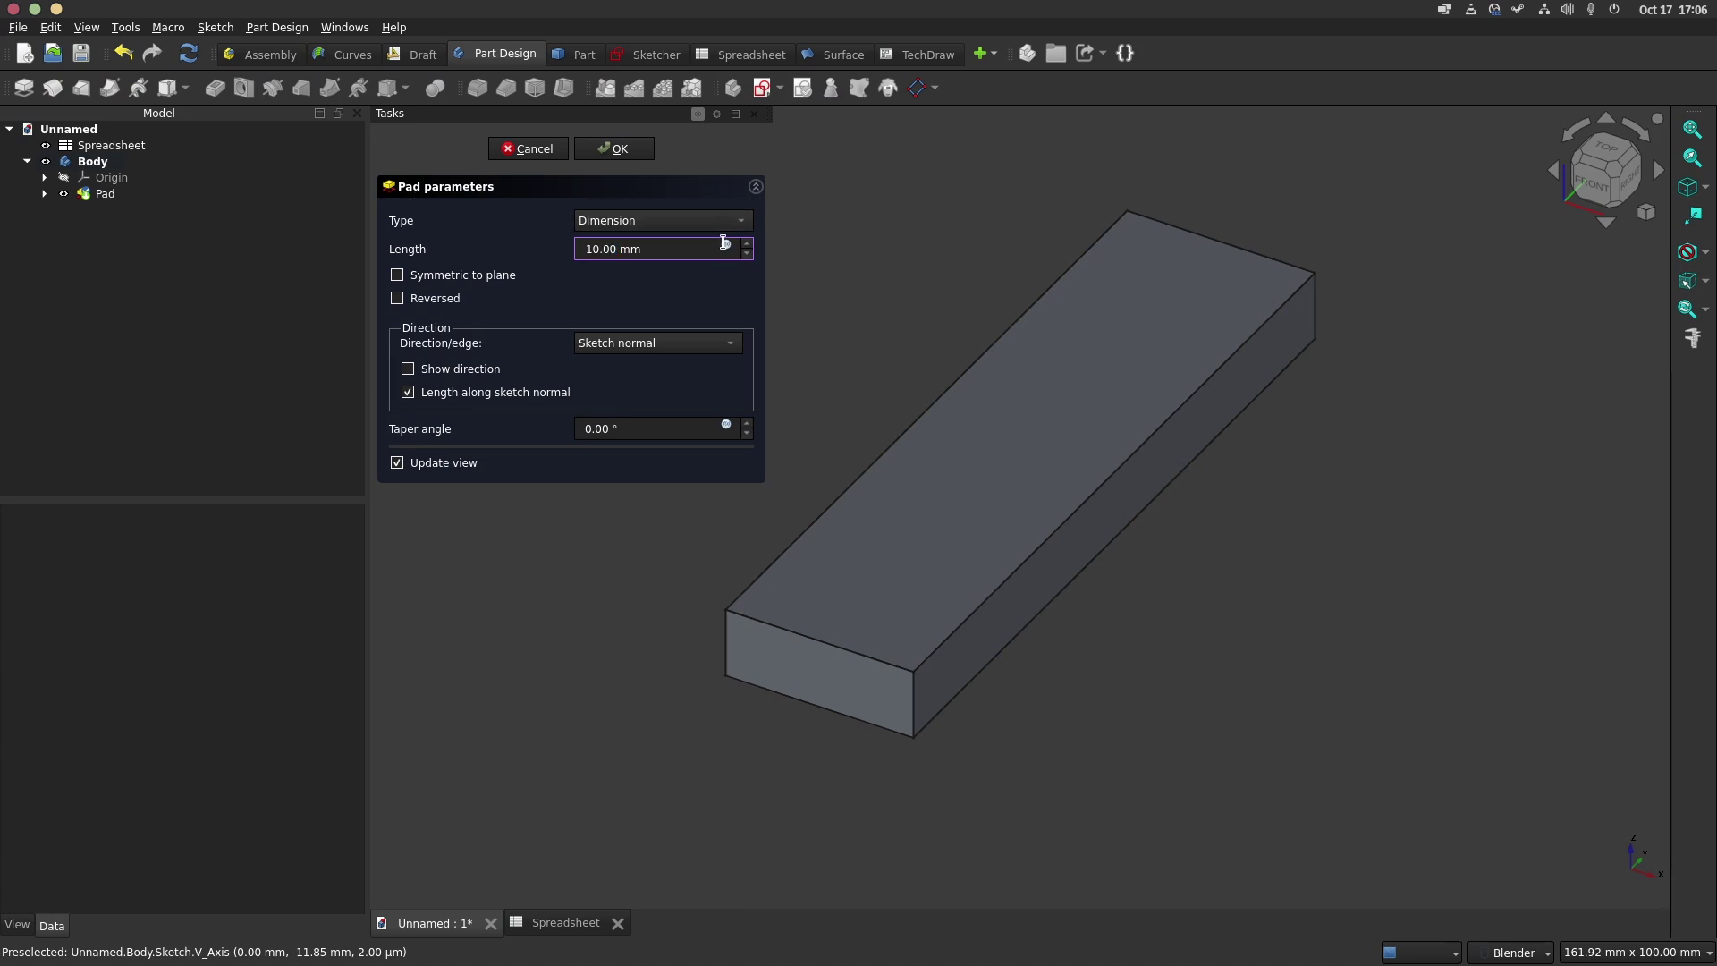
left_click(727, 249)
type("spre")
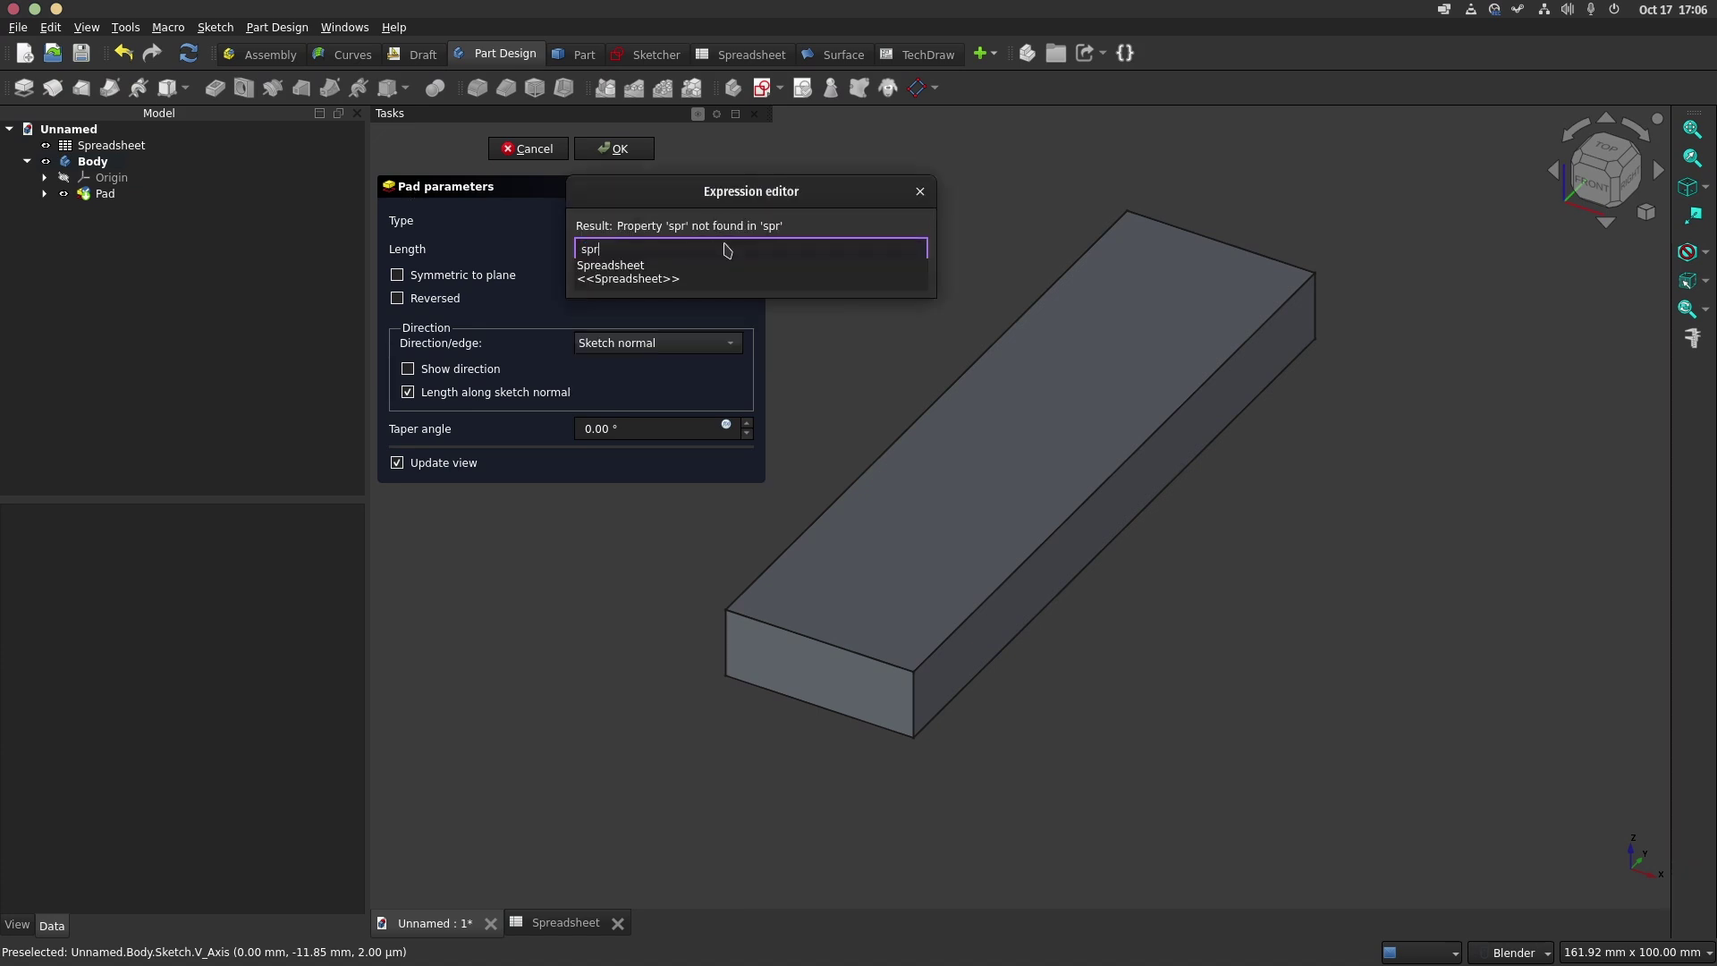
left_click(706, 279)
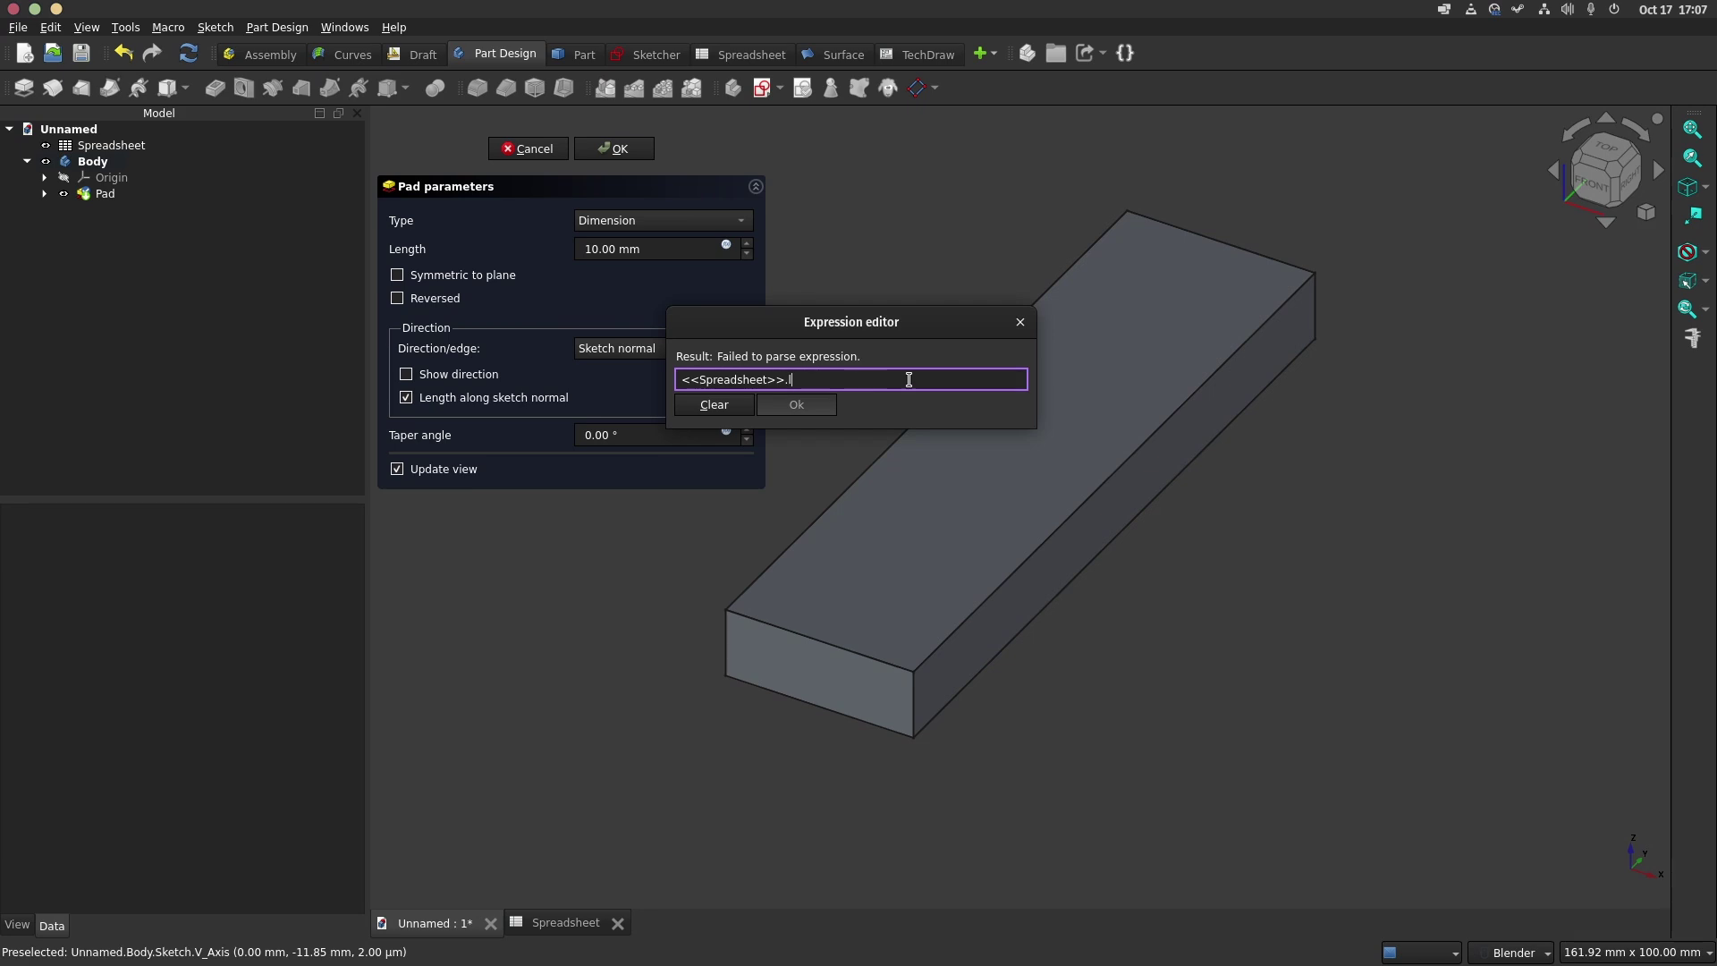
type("ll")
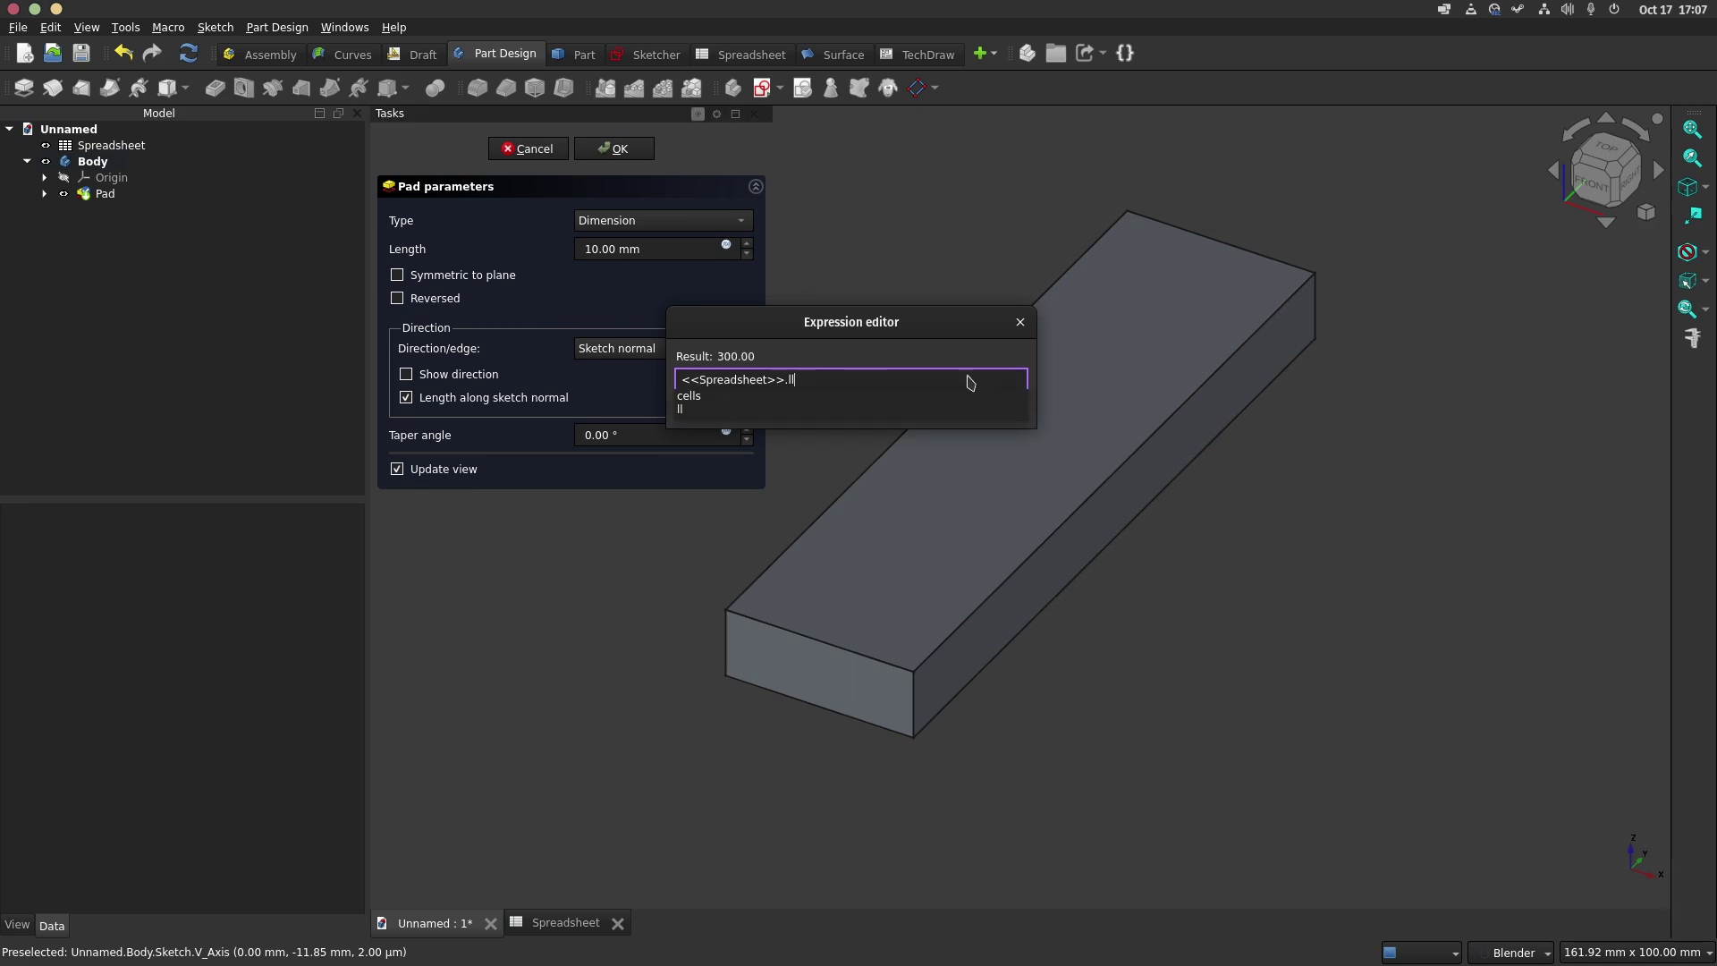
left_click(759, 411)
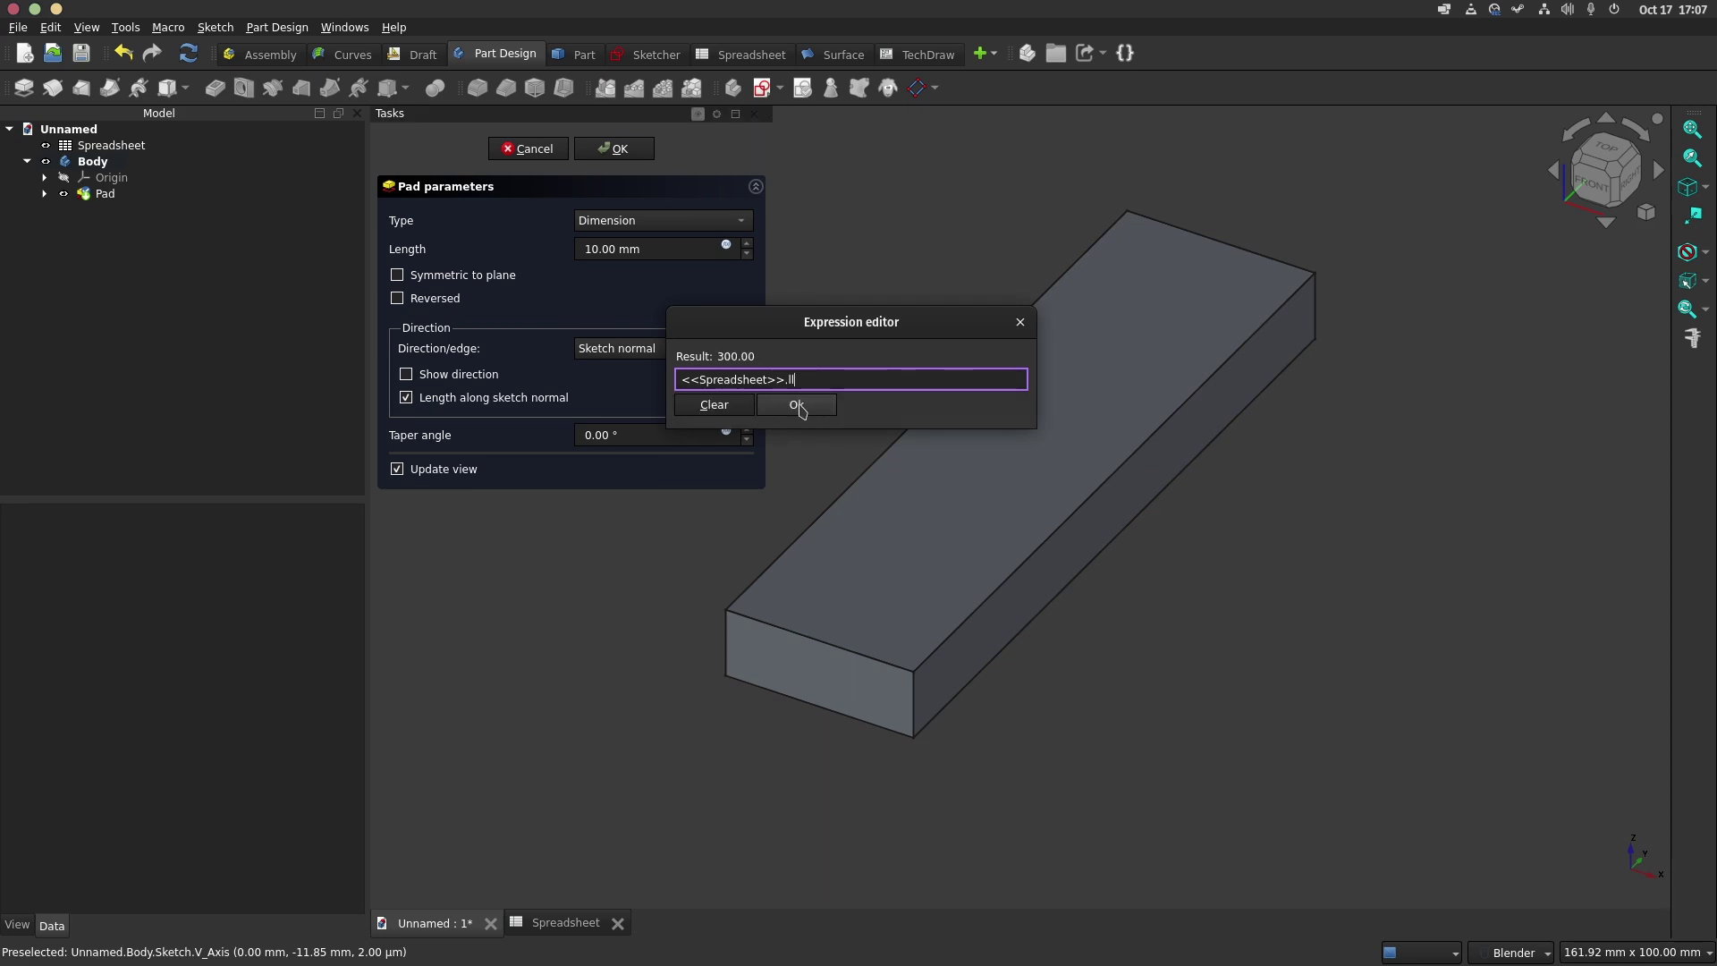
left_click(796, 405)
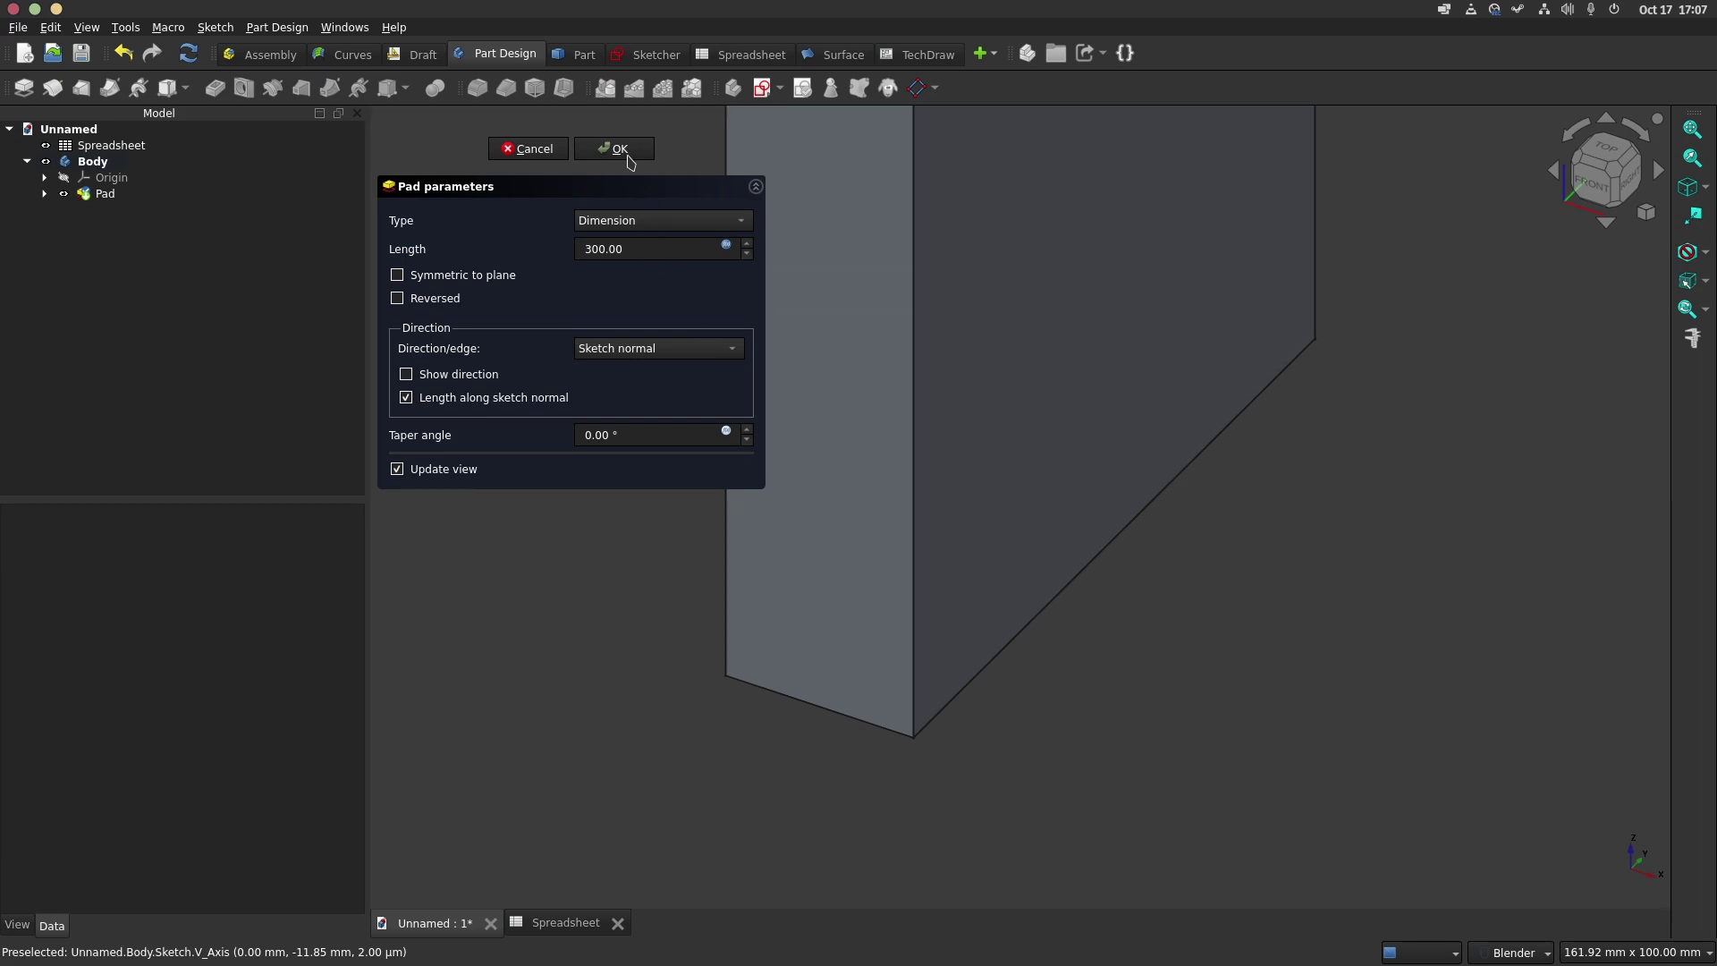
left_click(617, 148)
Rename the body to Leg and set its Allow Compound property to true
scroll(1020, 411, "down", 5)
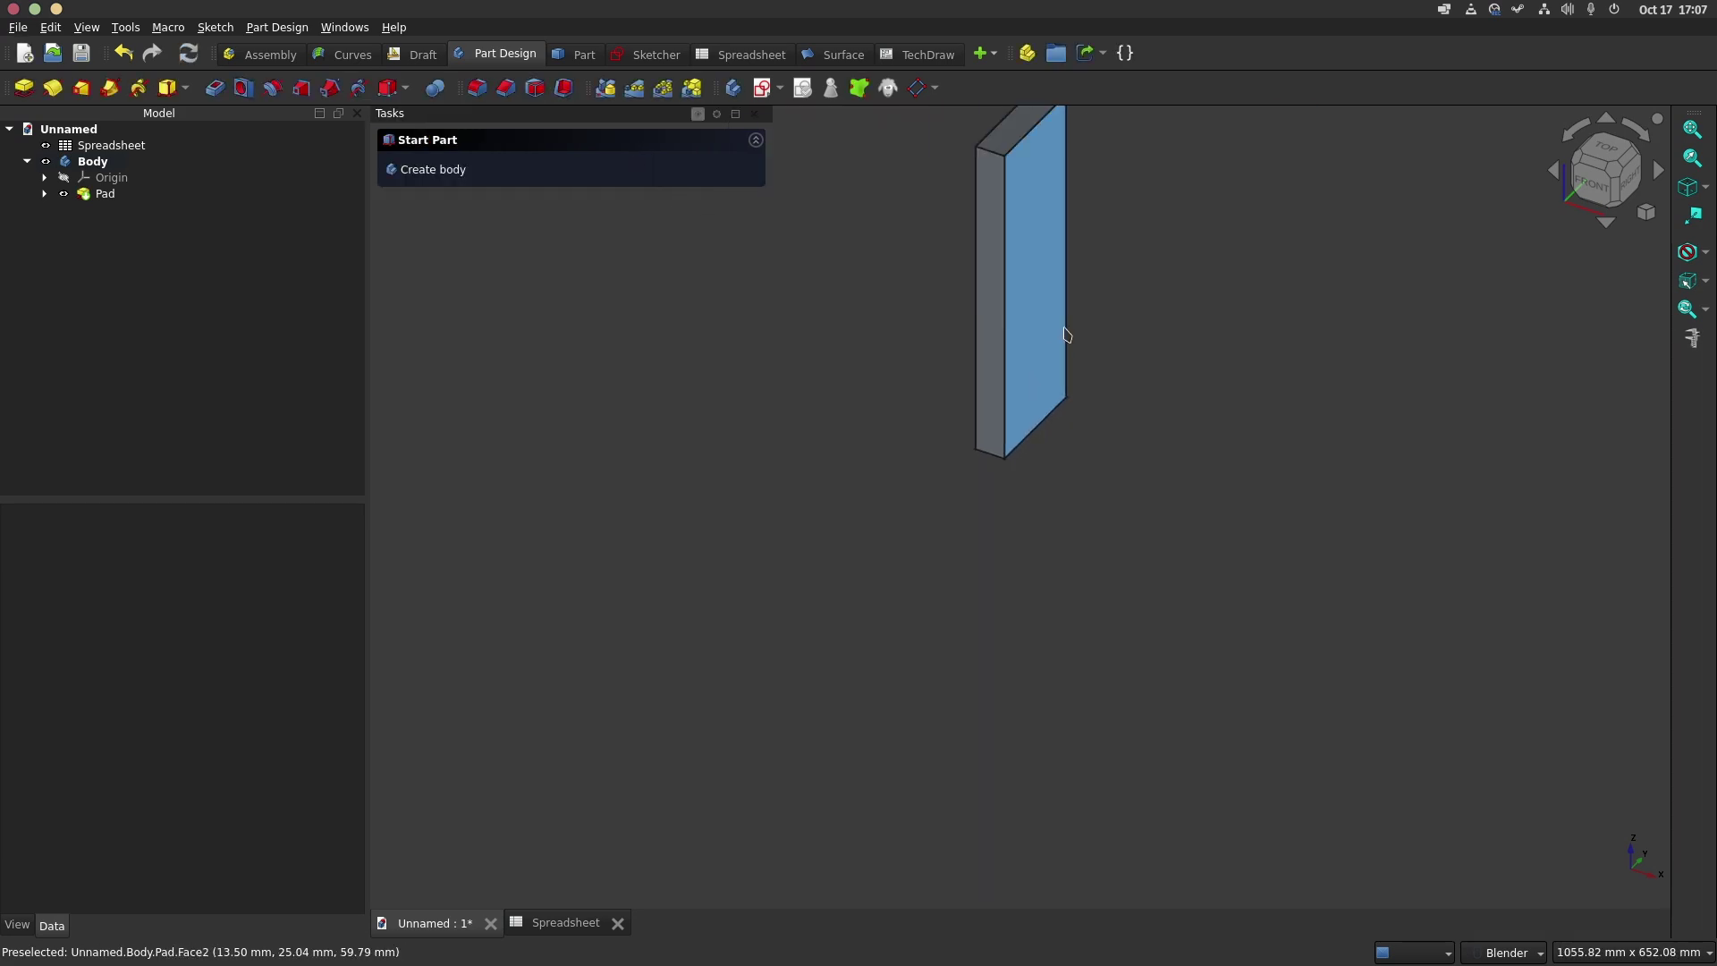
middle_click_drag(1074, 314, 1065, 469, "shift")
middle_click_drag(1059, 346, 1055, 398, "shift")
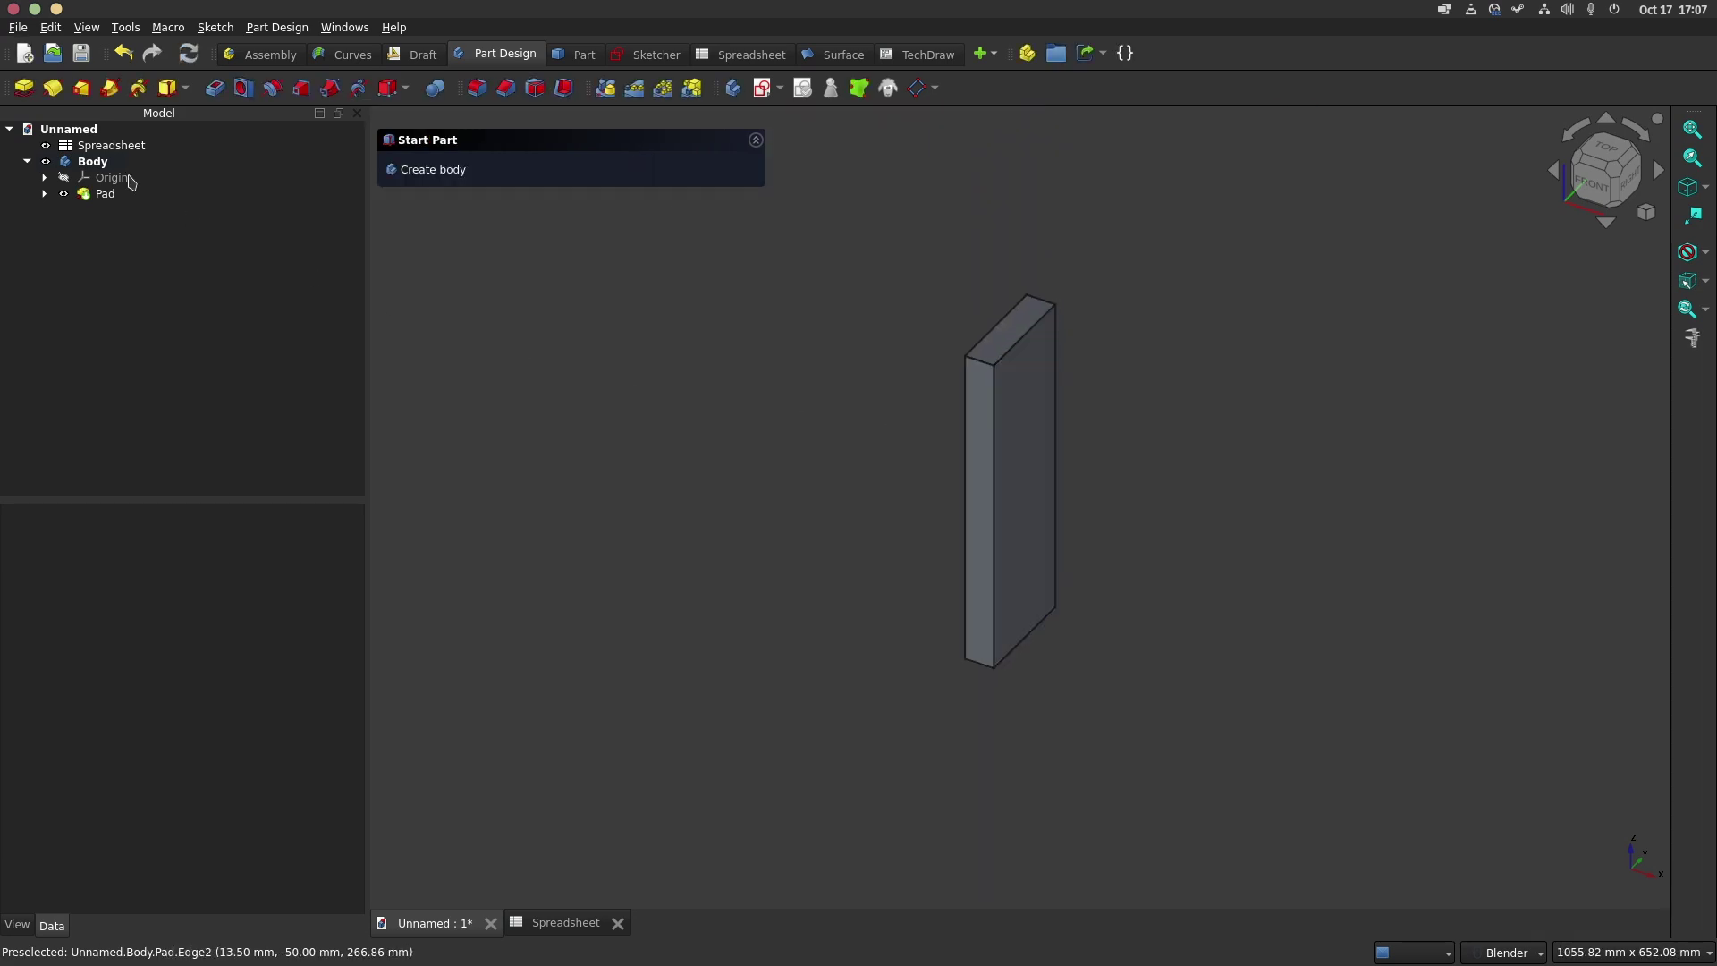
left_click(101, 163)
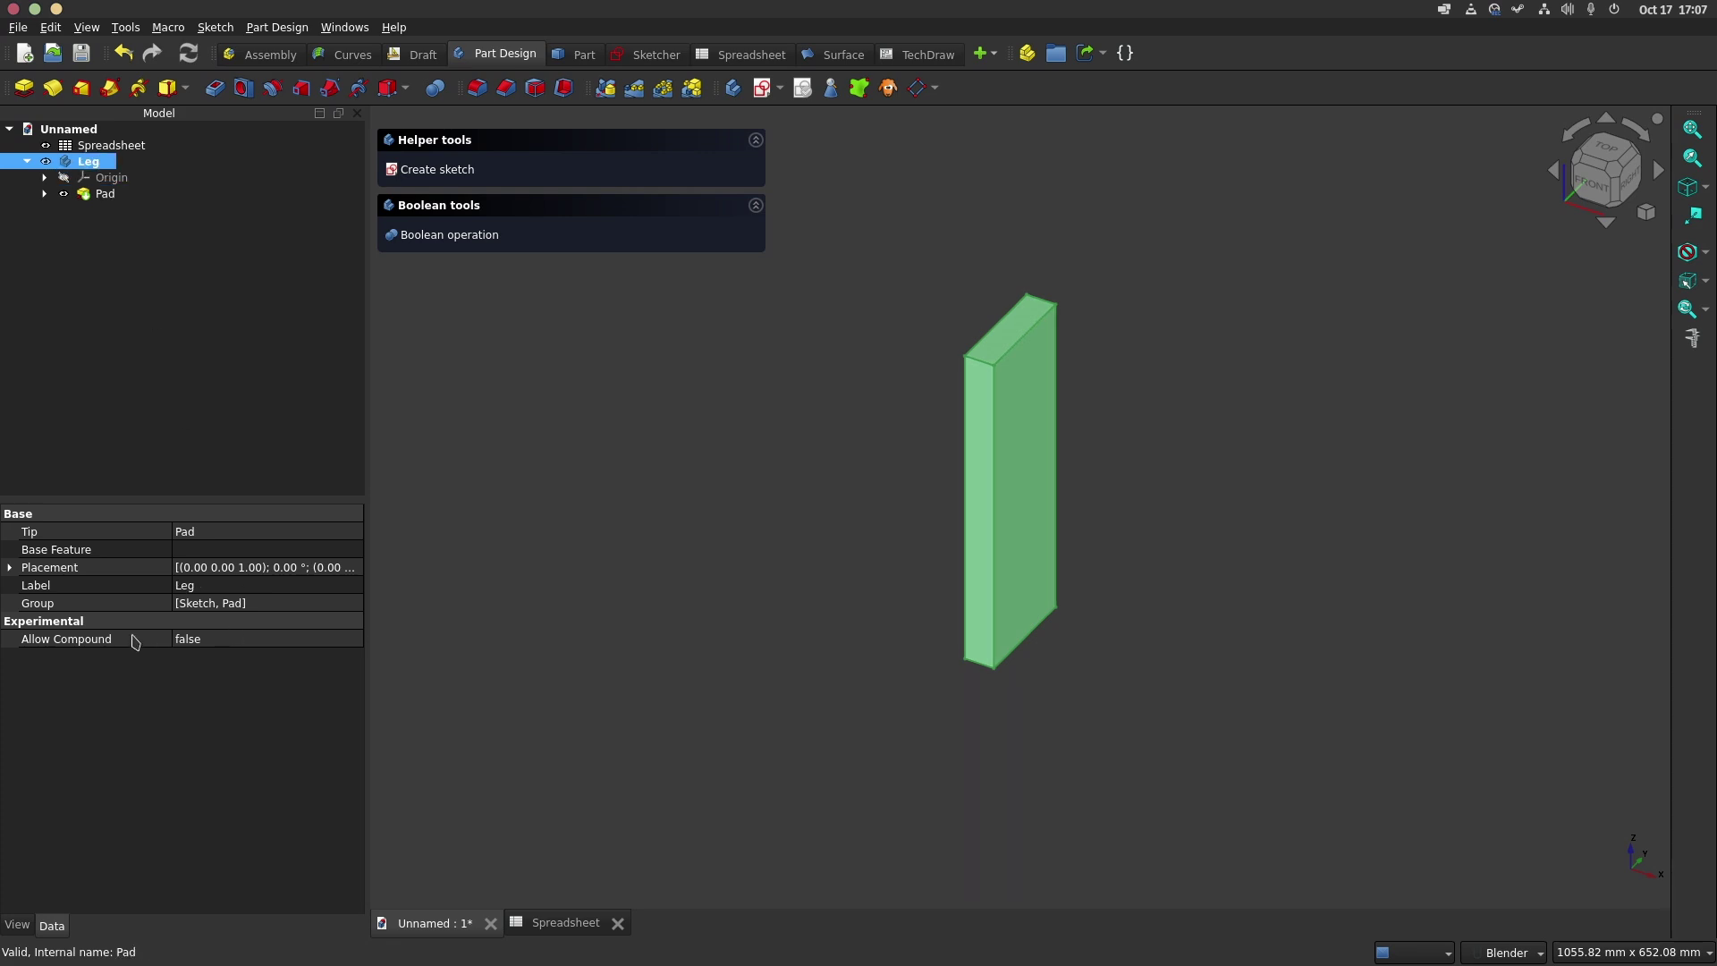
left_click(206, 643)
left_click(207, 642)
left_click(214, 669)
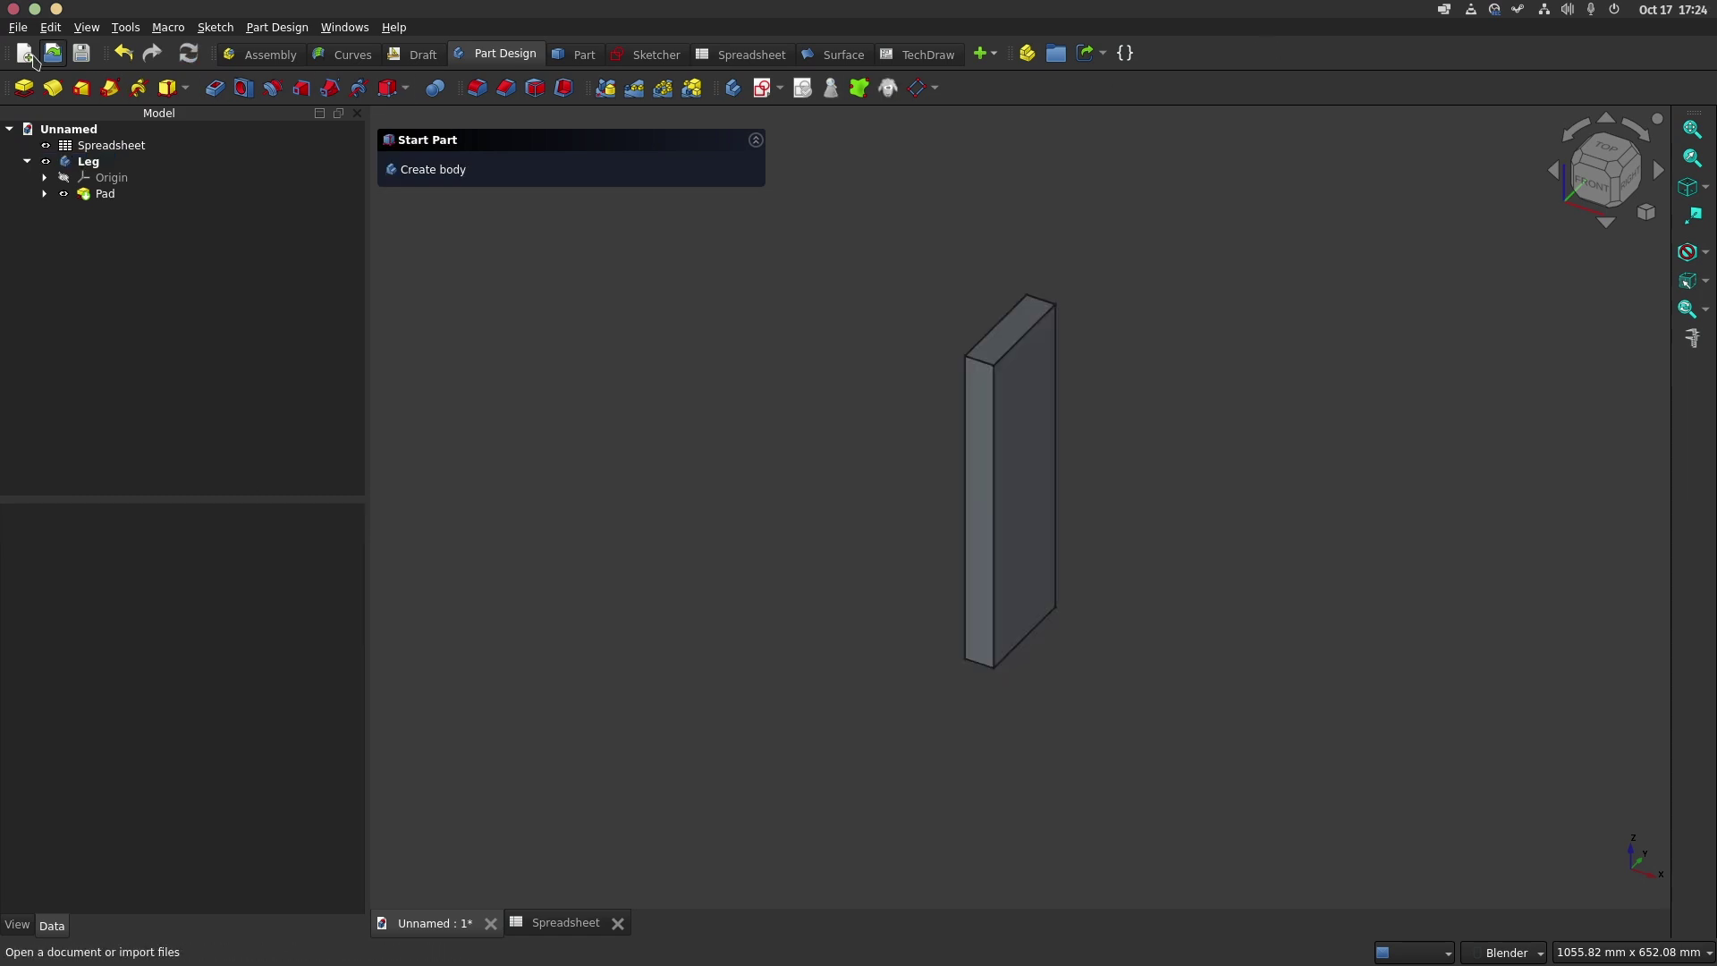
Save the document as woodbench.FCStd in the Woodbench folder
left_click(18, 27)
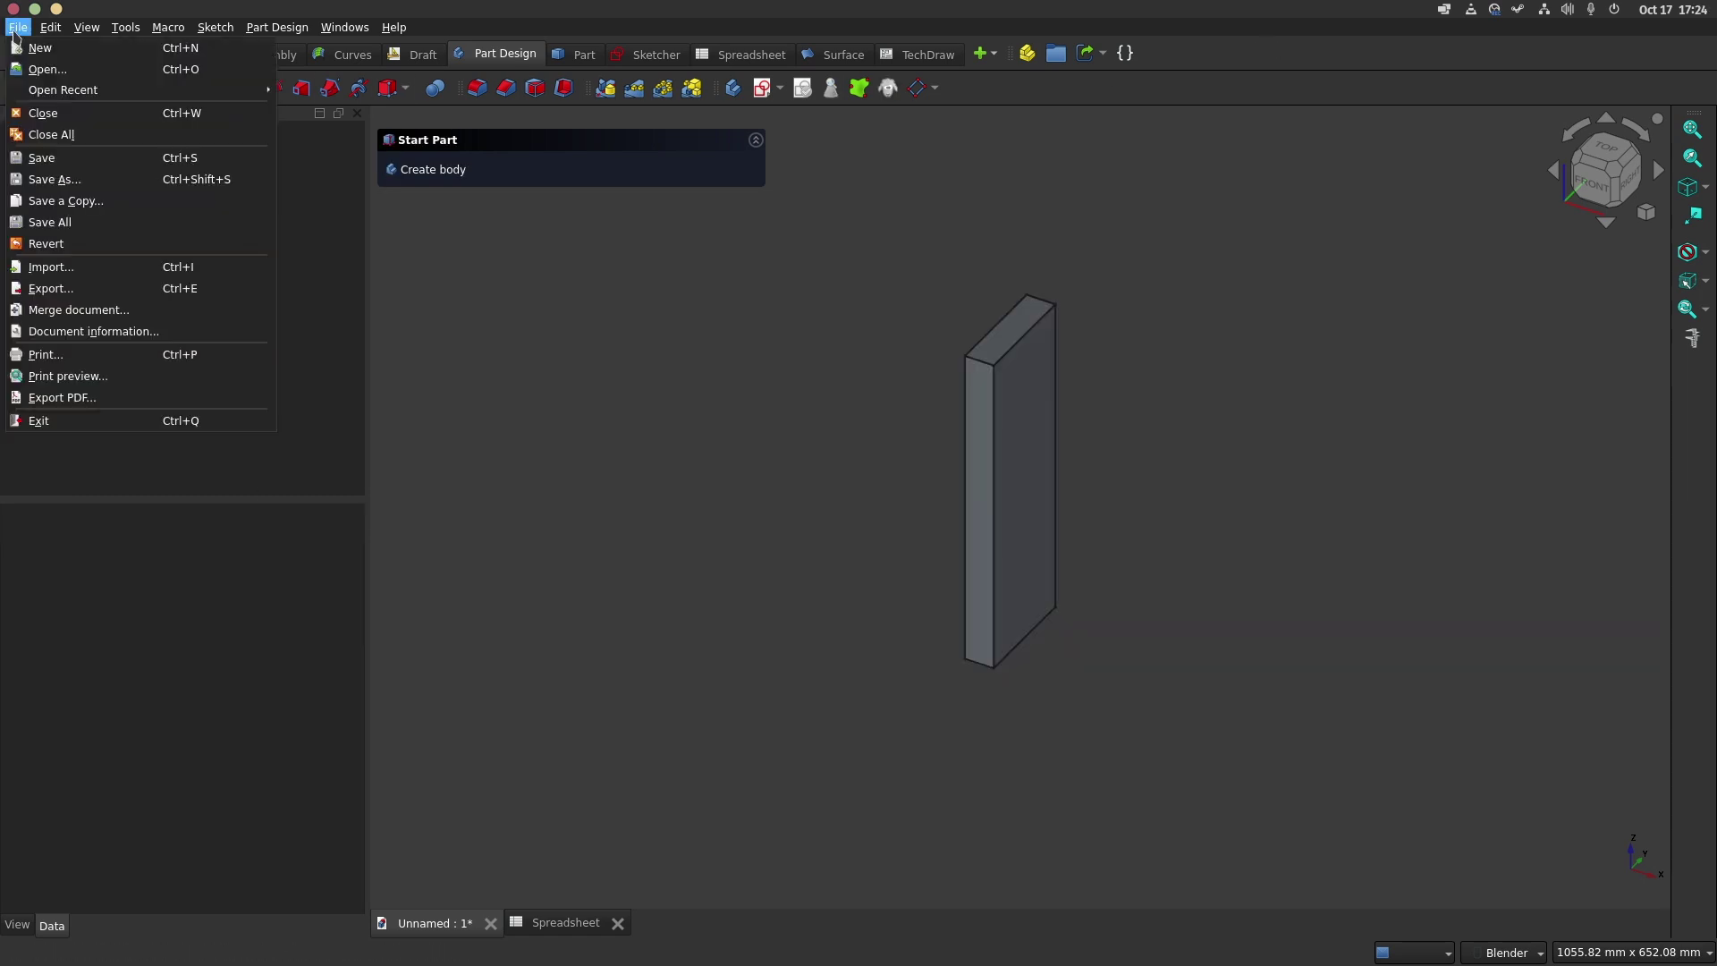
left_click(41, 157)
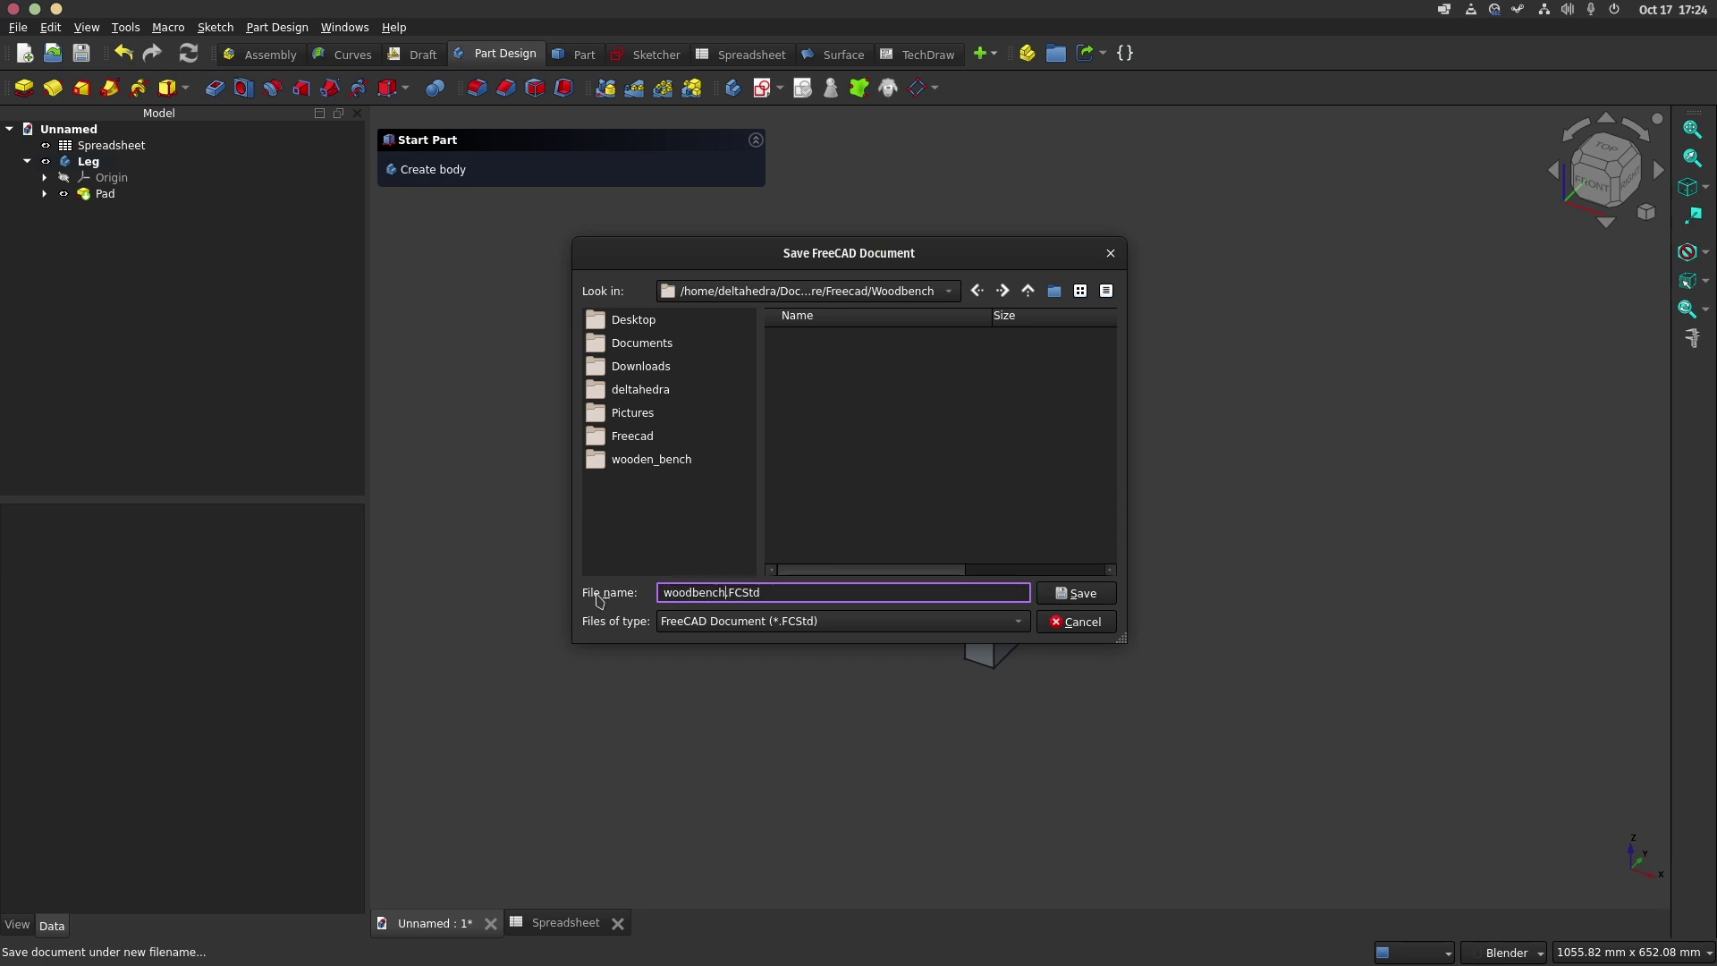
key("Return")
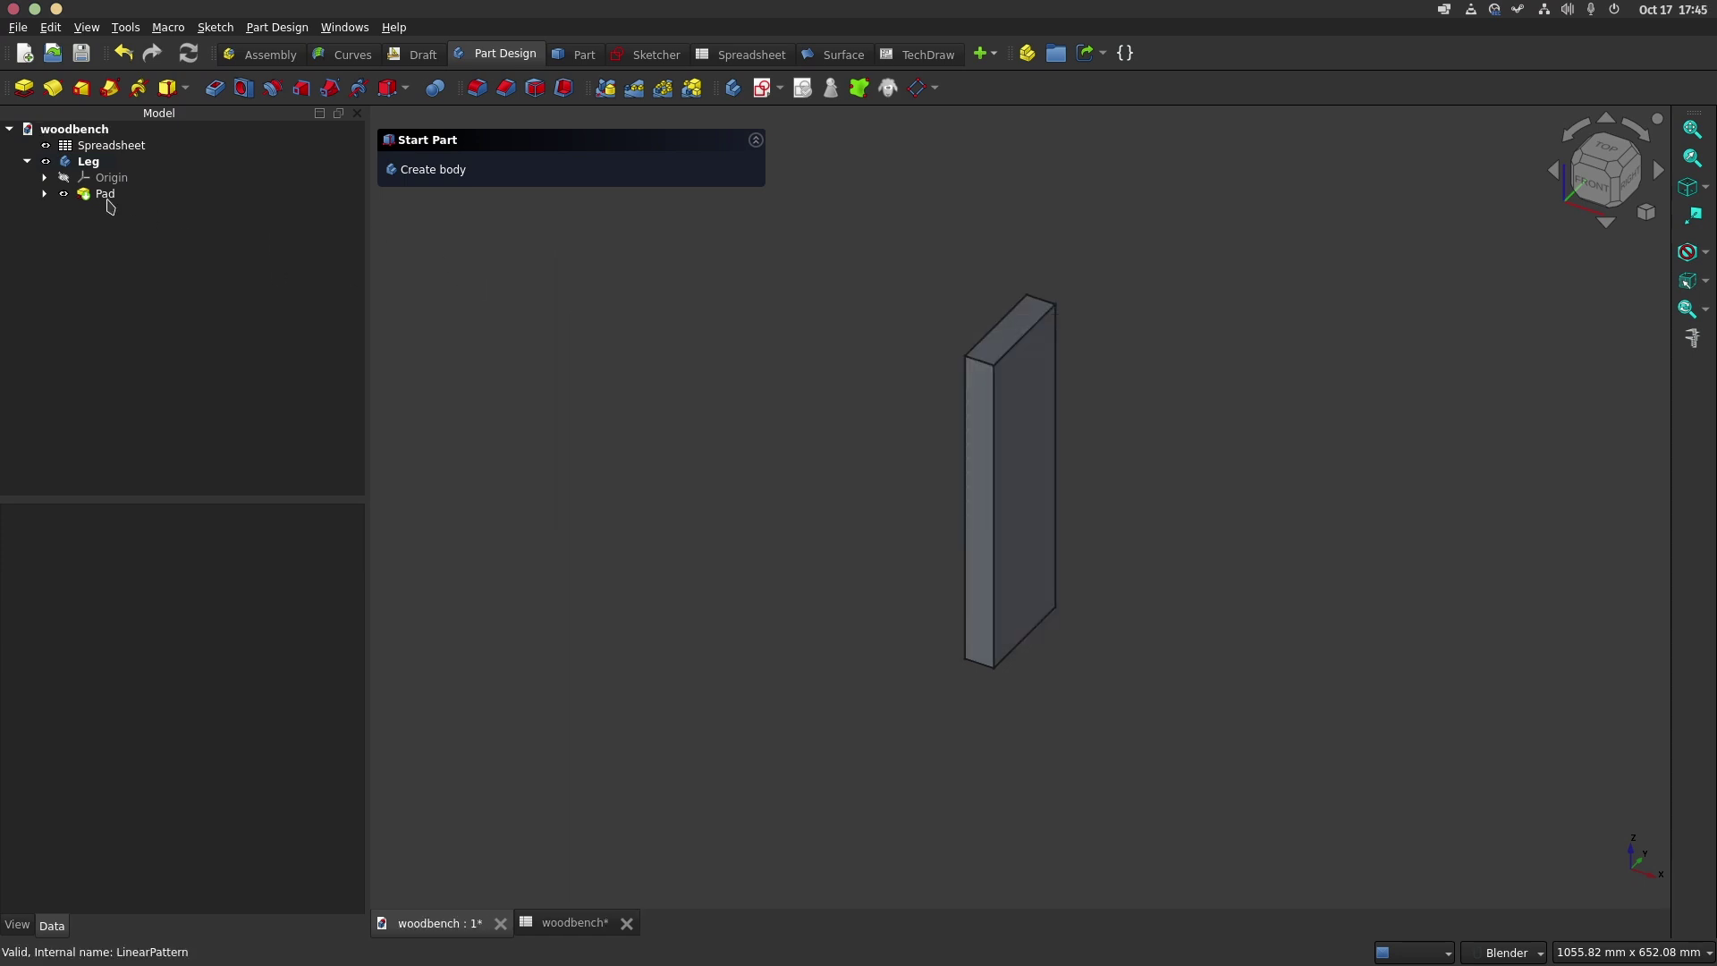
Start a linear pattern of the leg's pad along the Base X axis in Offset mode
left_click(104, 194)
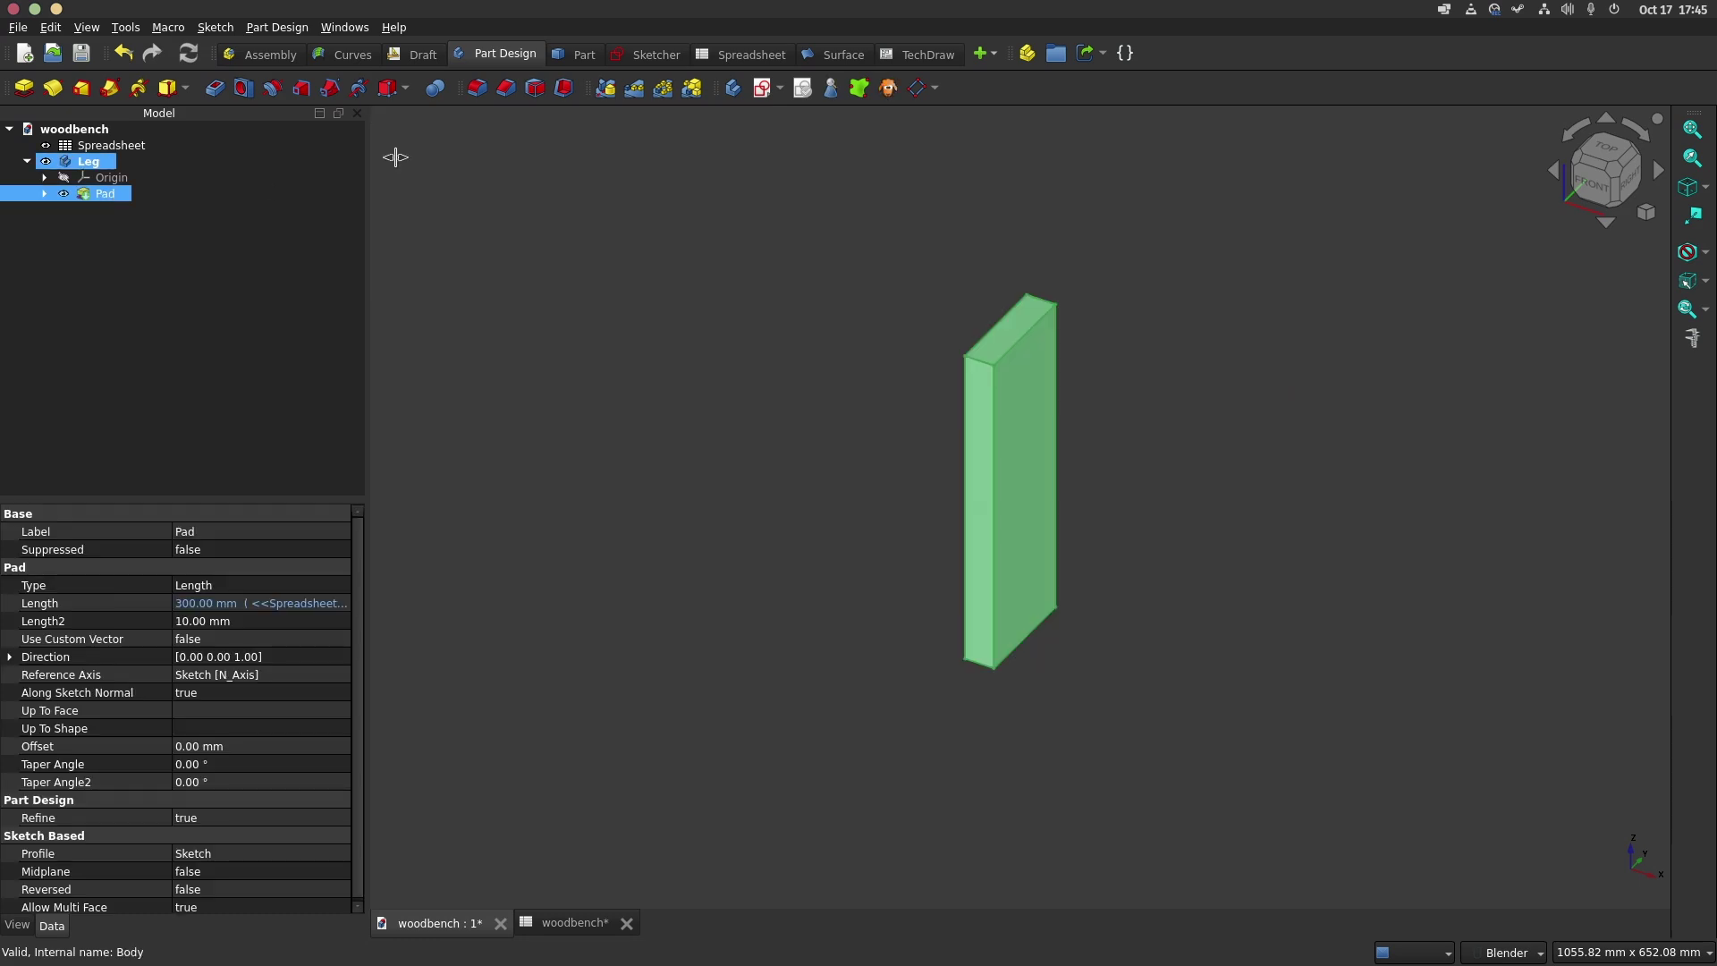
left_click(635, 88)
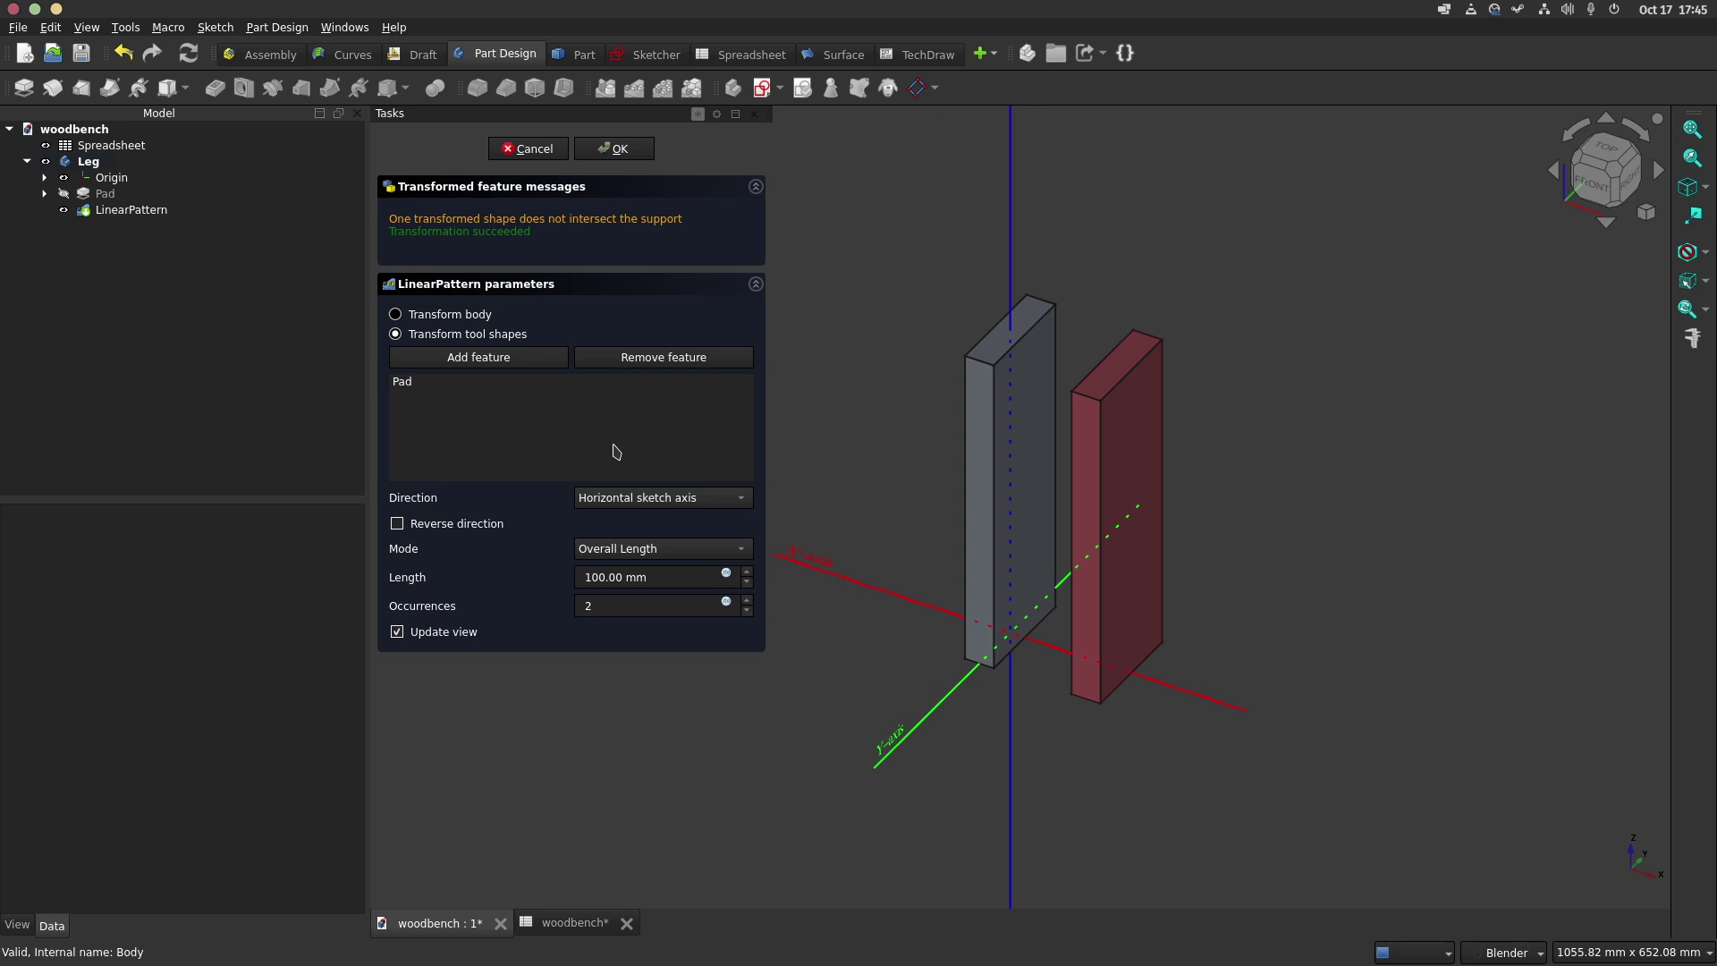
left_click(650, 499)
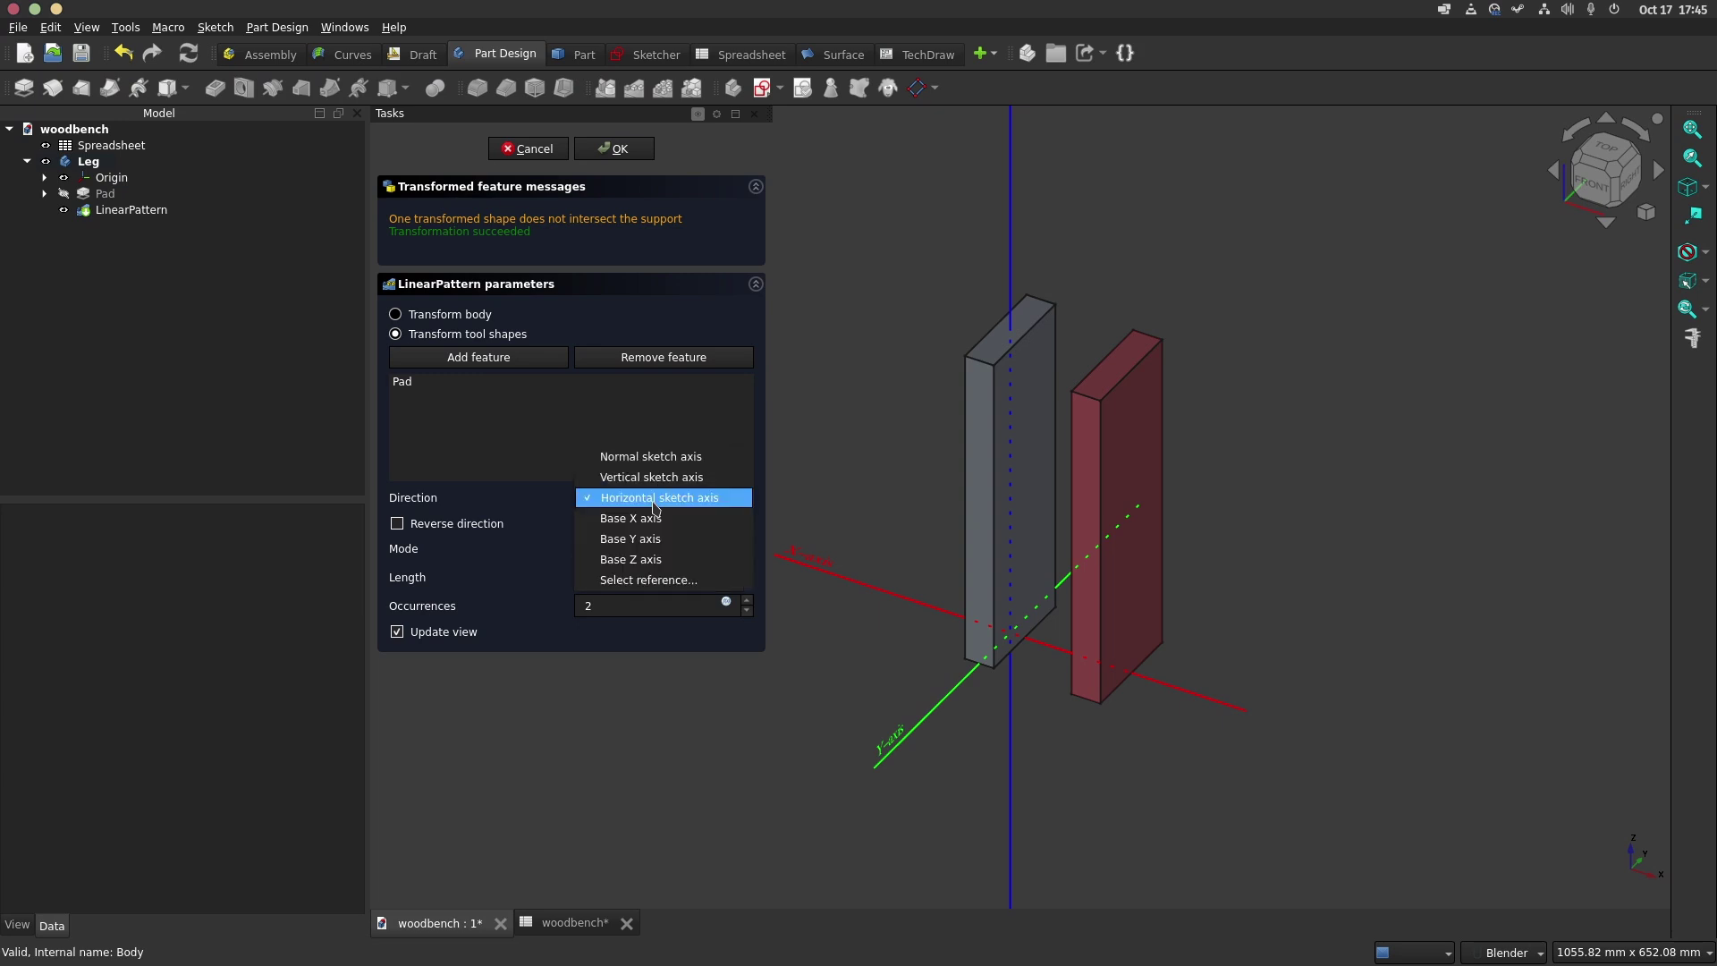
left_click(652, 513)
left_click(654, 549)
left_click(640, 568)
Set the pattern's offset to the expression <<Spreadsheet>>.lth+<<Spreadsheet>>.sth
left_click(726, 575)
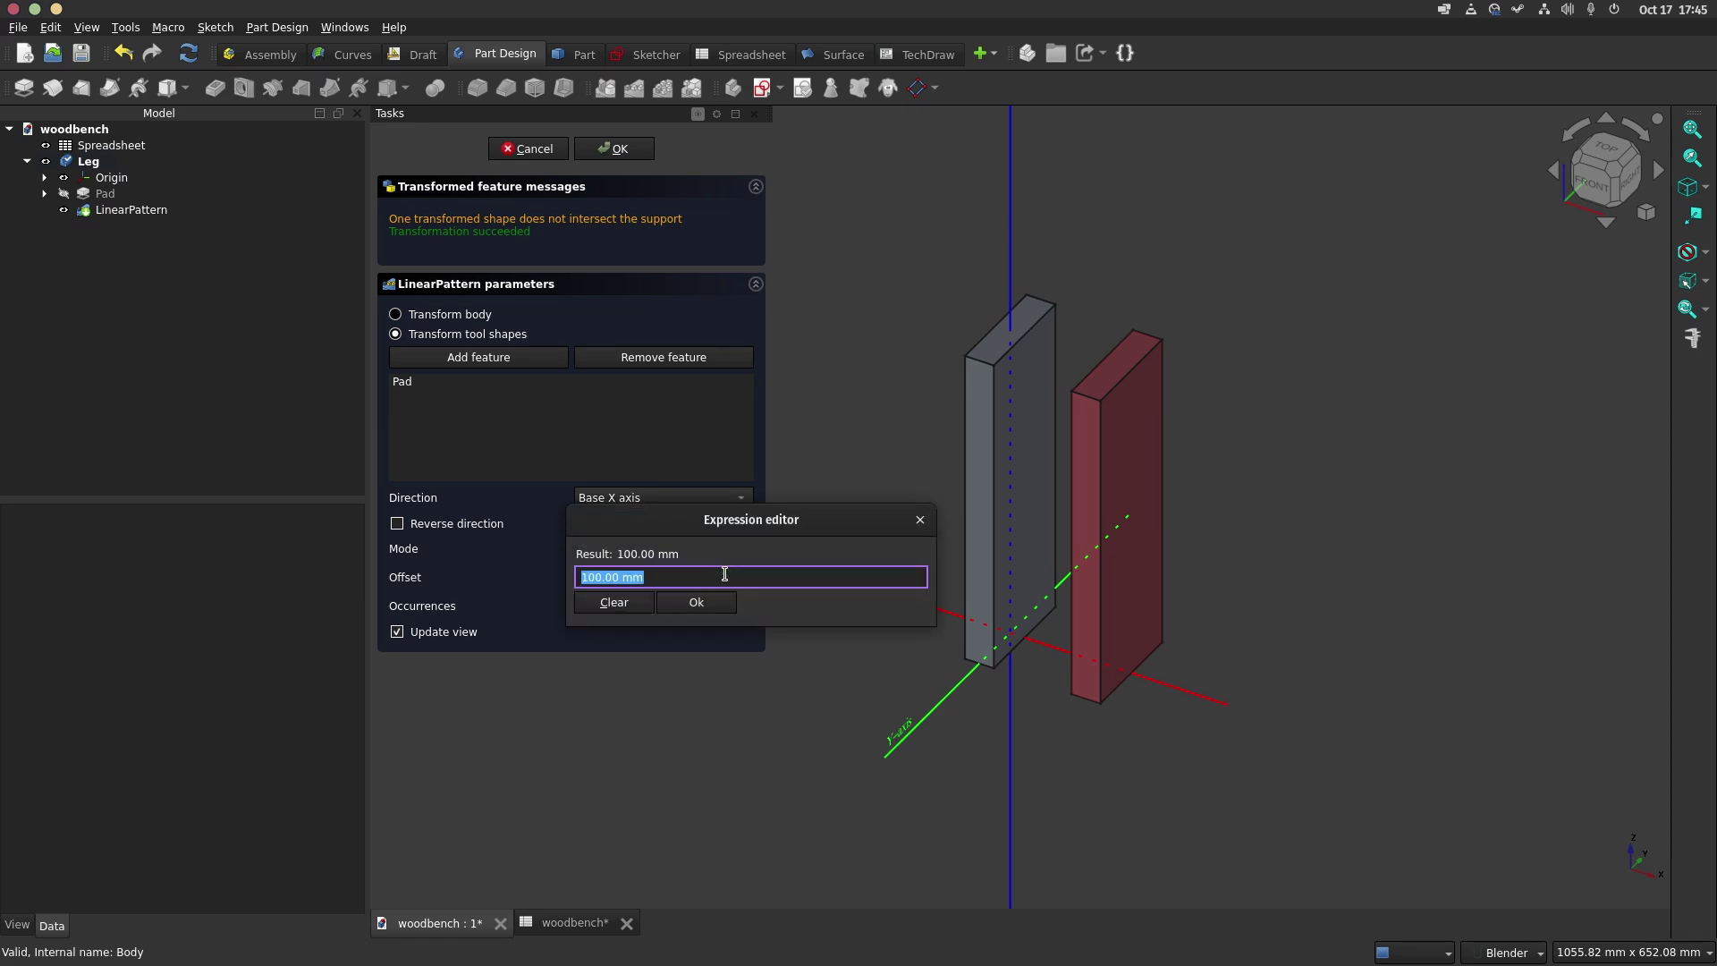
type("sd")
key("BackSpace")
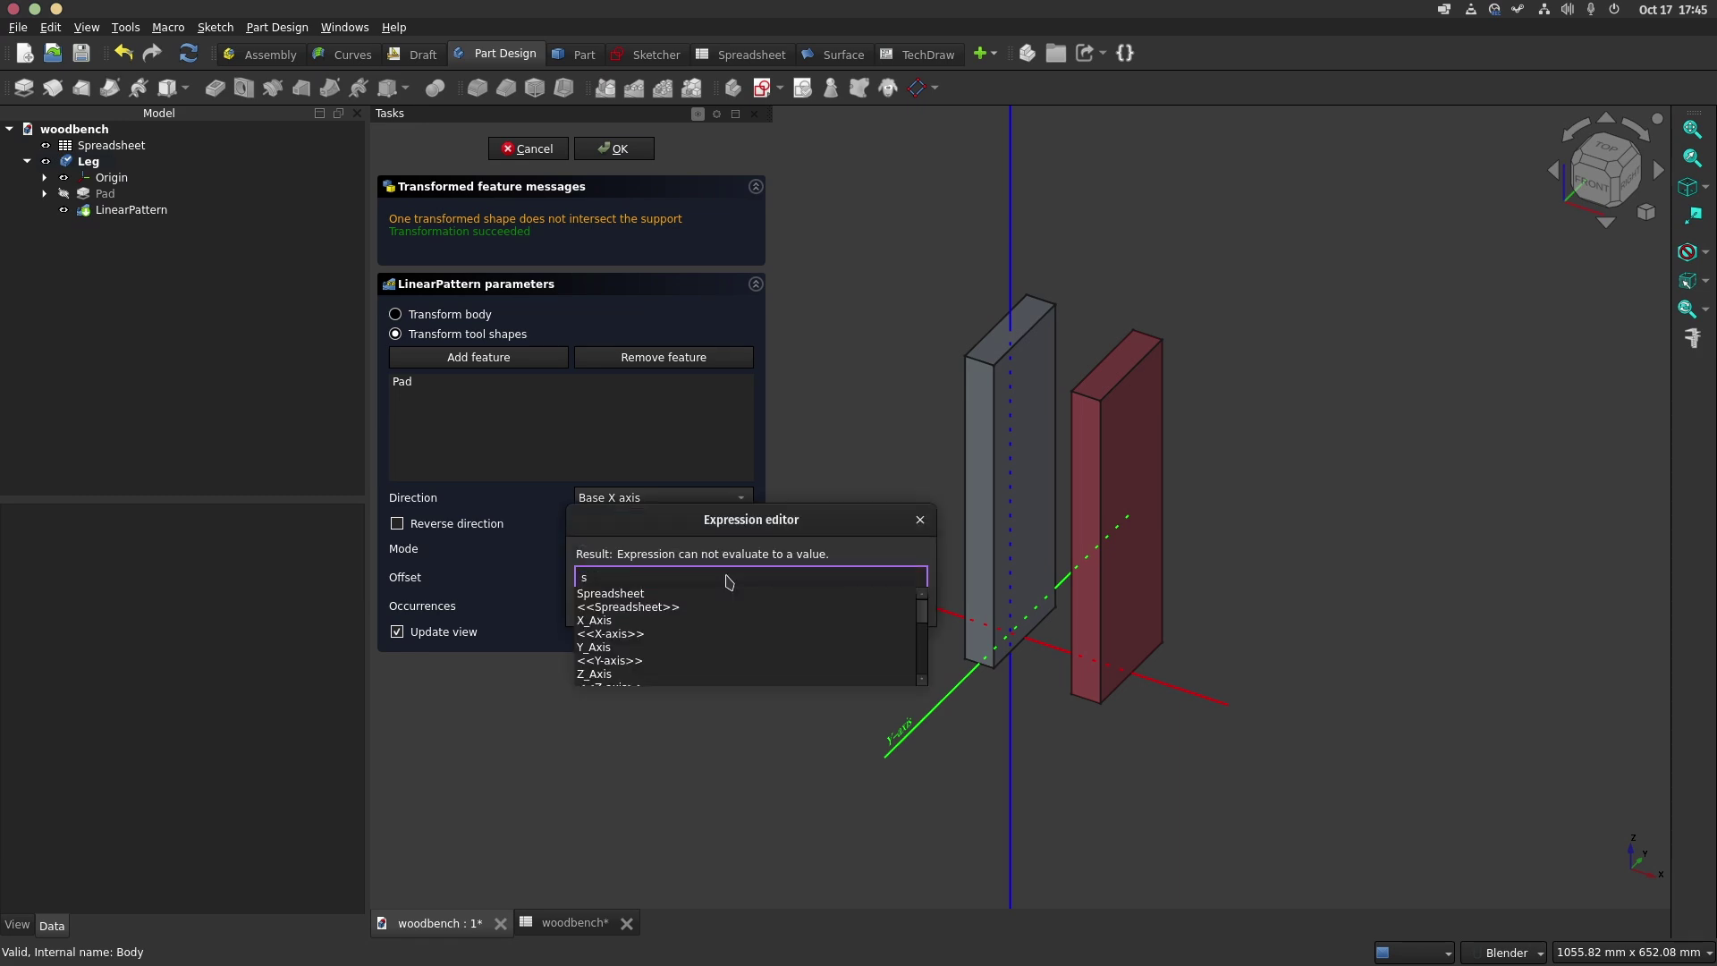
key("Down")
key("Down")
type("l")
key("Down")
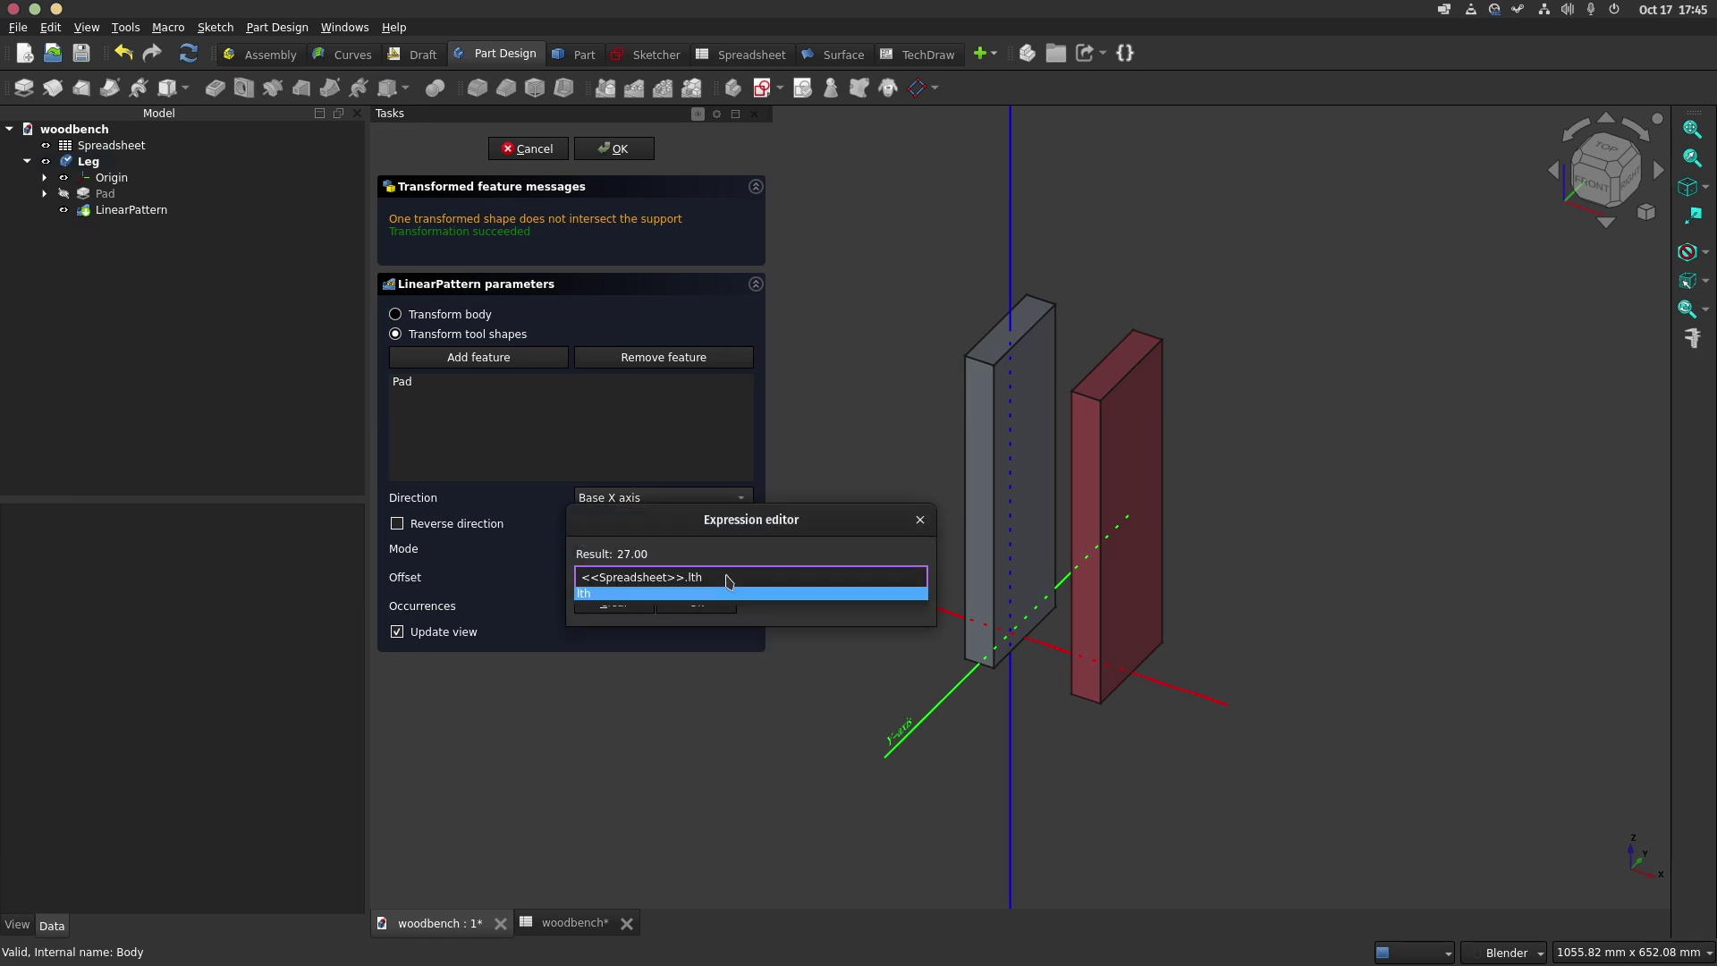
type("+<<Spreadsheet>>.")
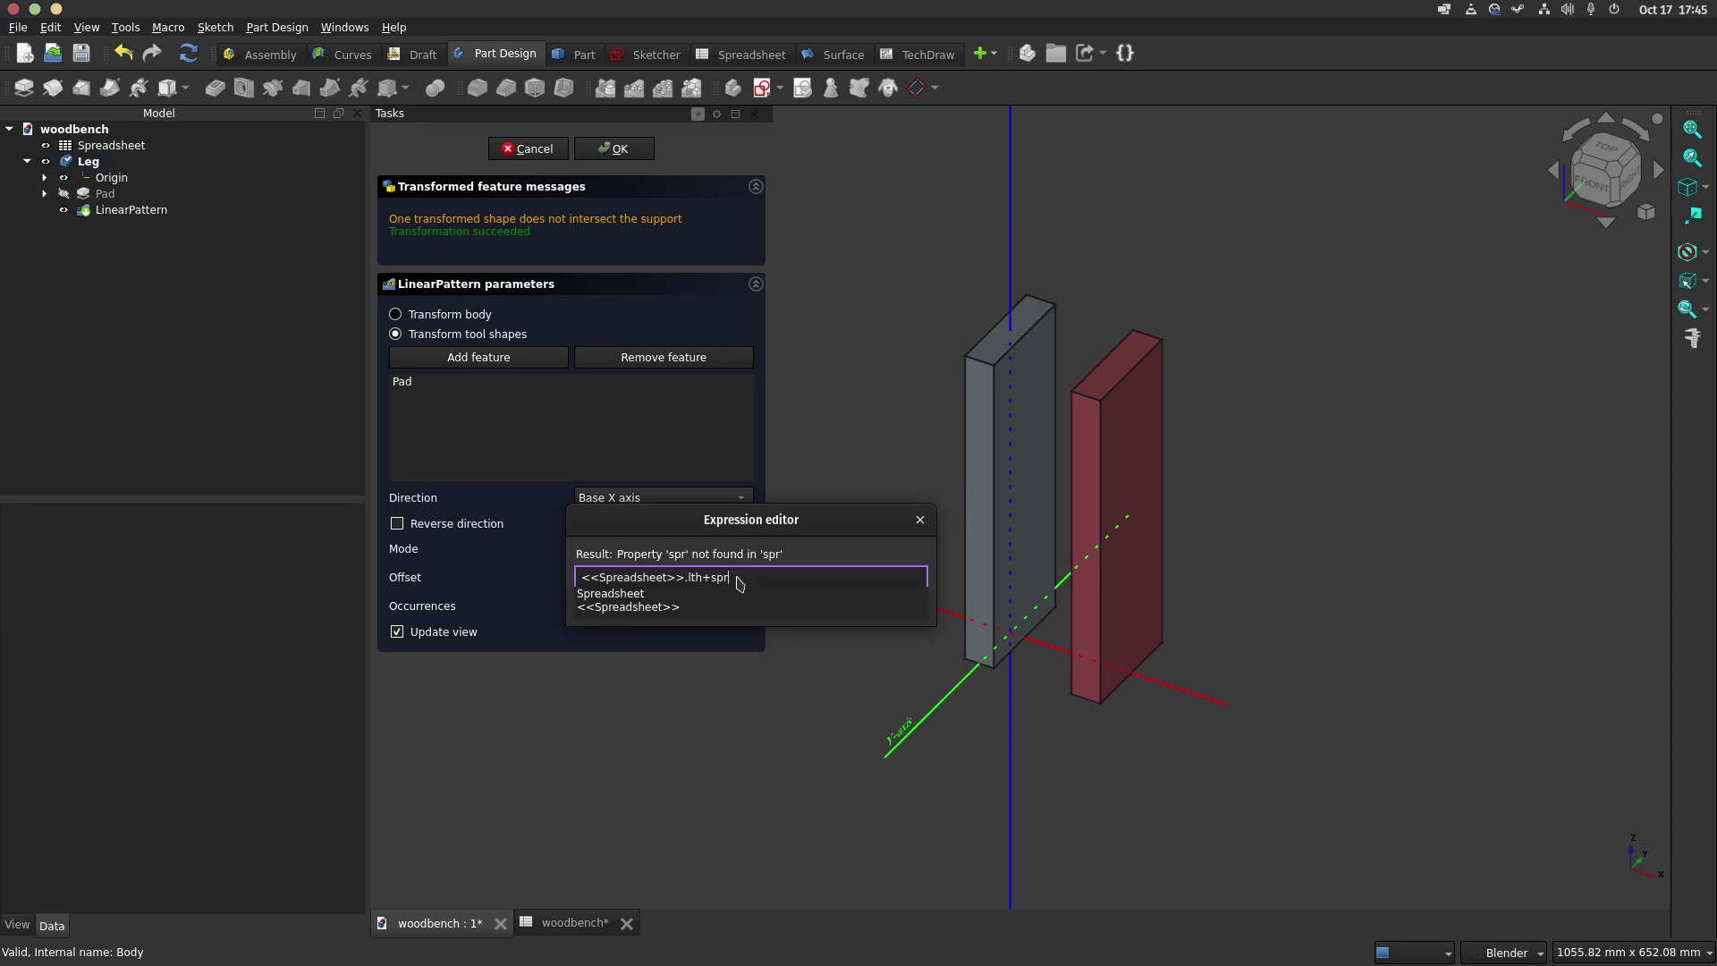
type("lth")
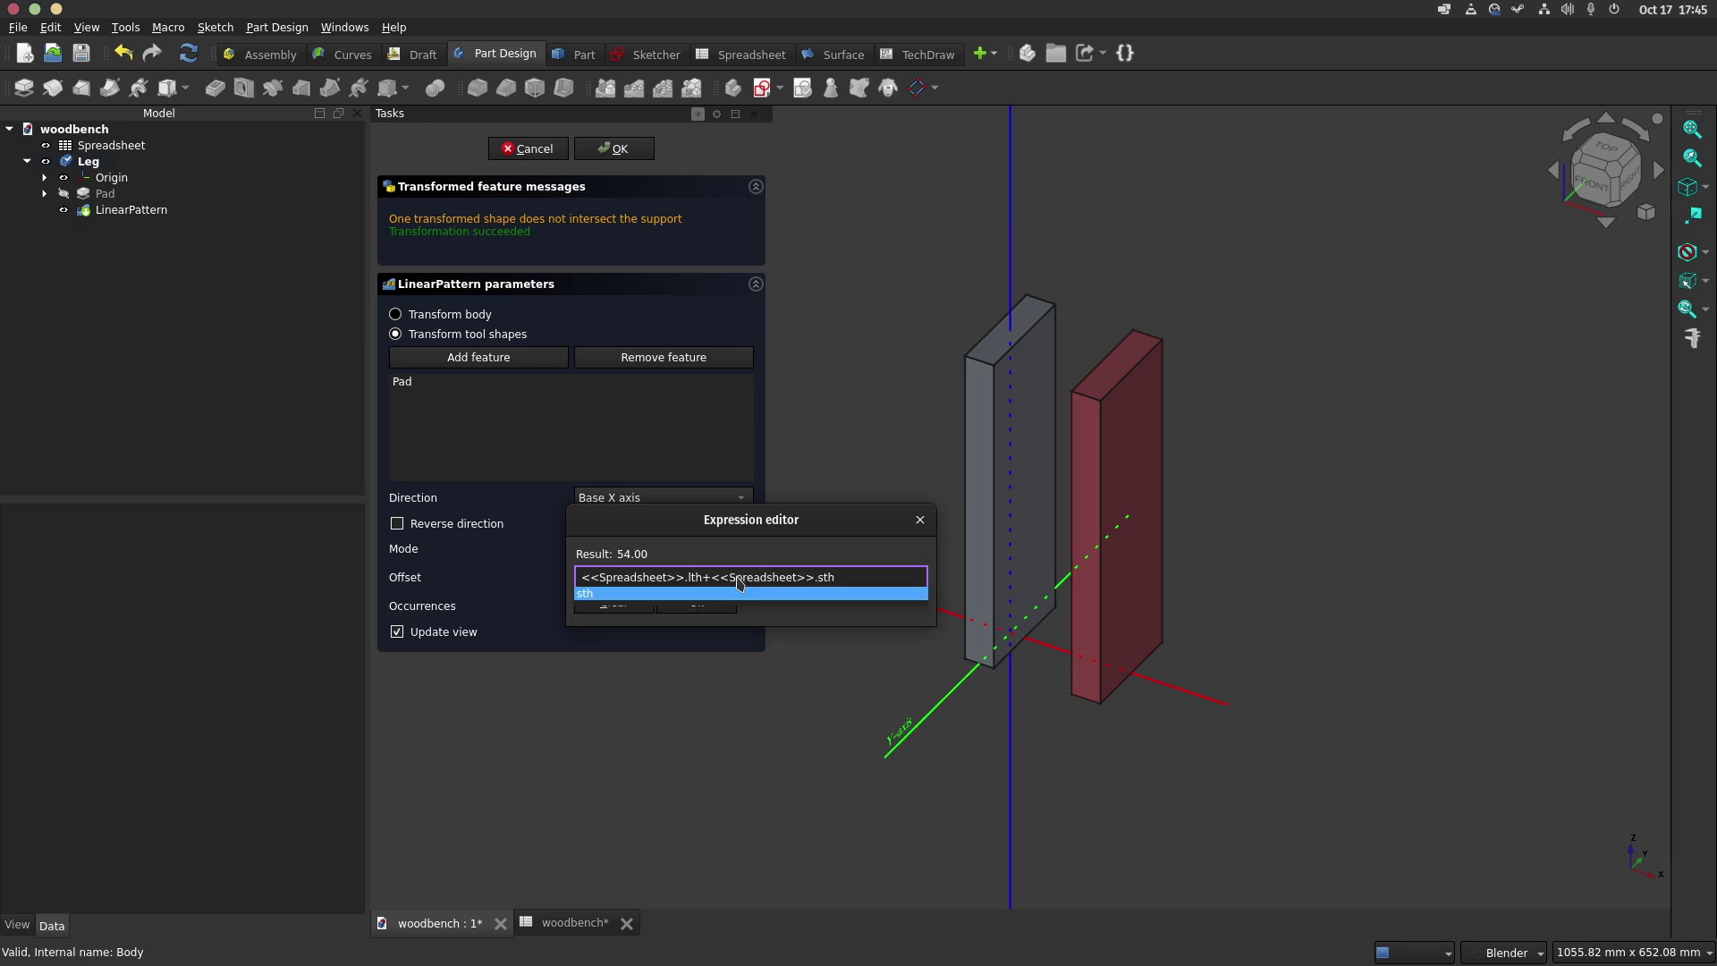
left_click(694, 601)
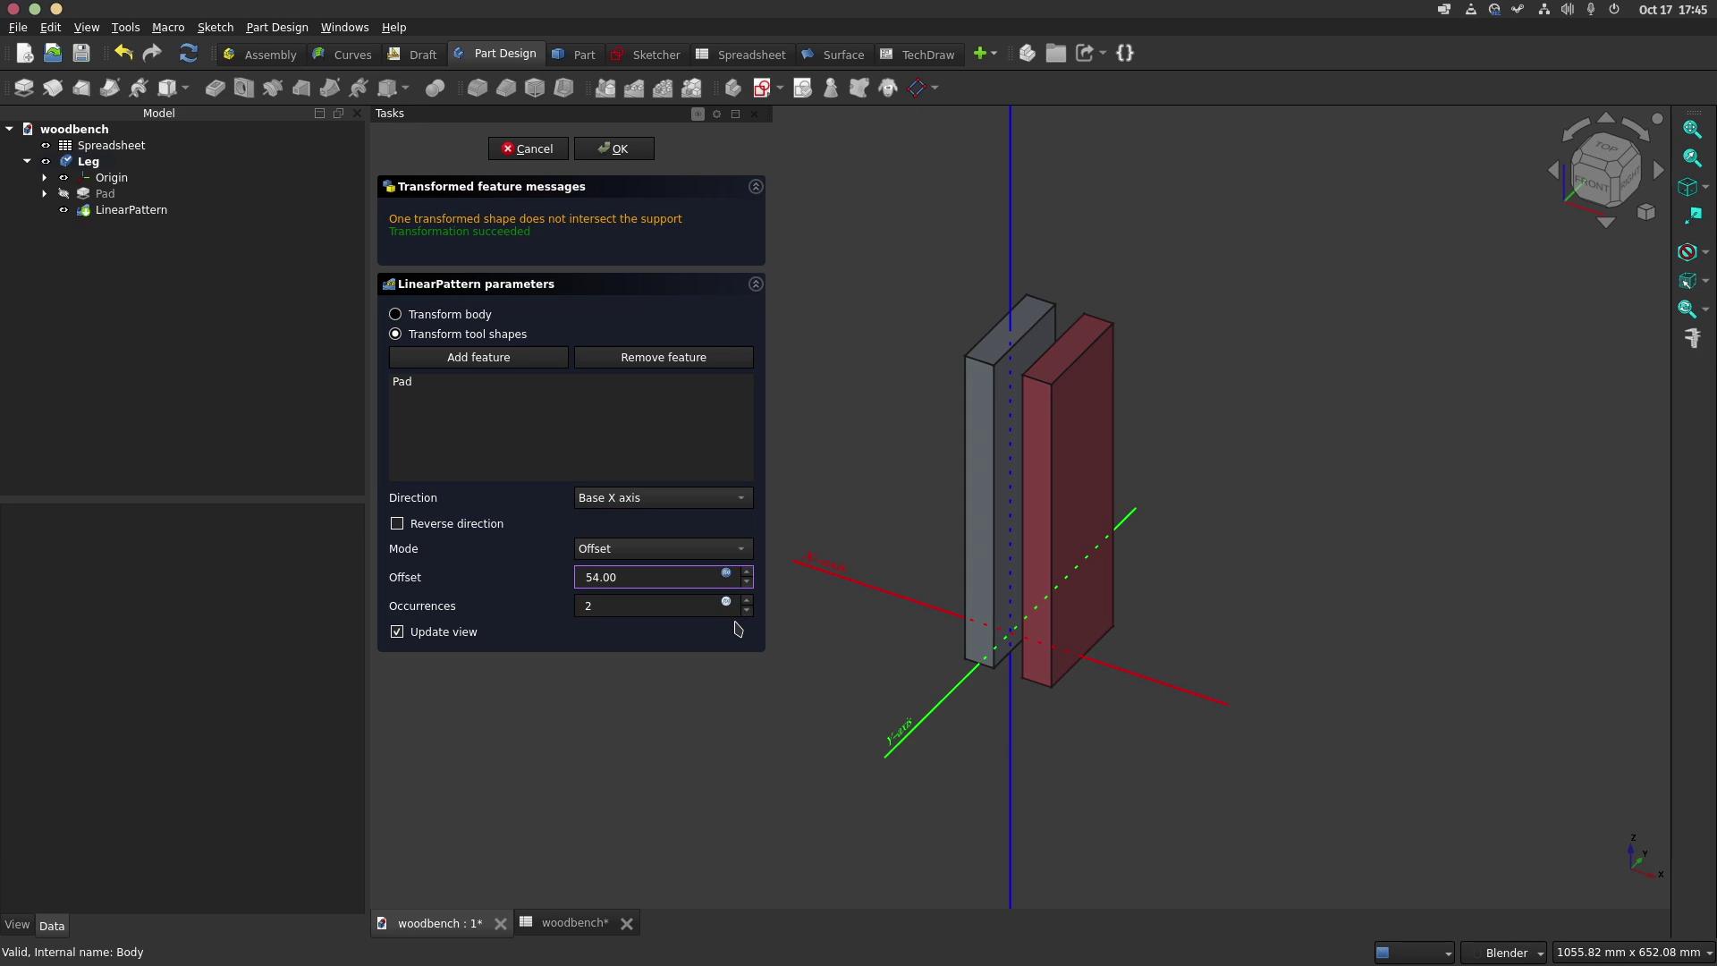
Set the pattern's occurrences to the expression <<Spreadsheet>>.ln and accept the linear pattern
left_click(726, 601)
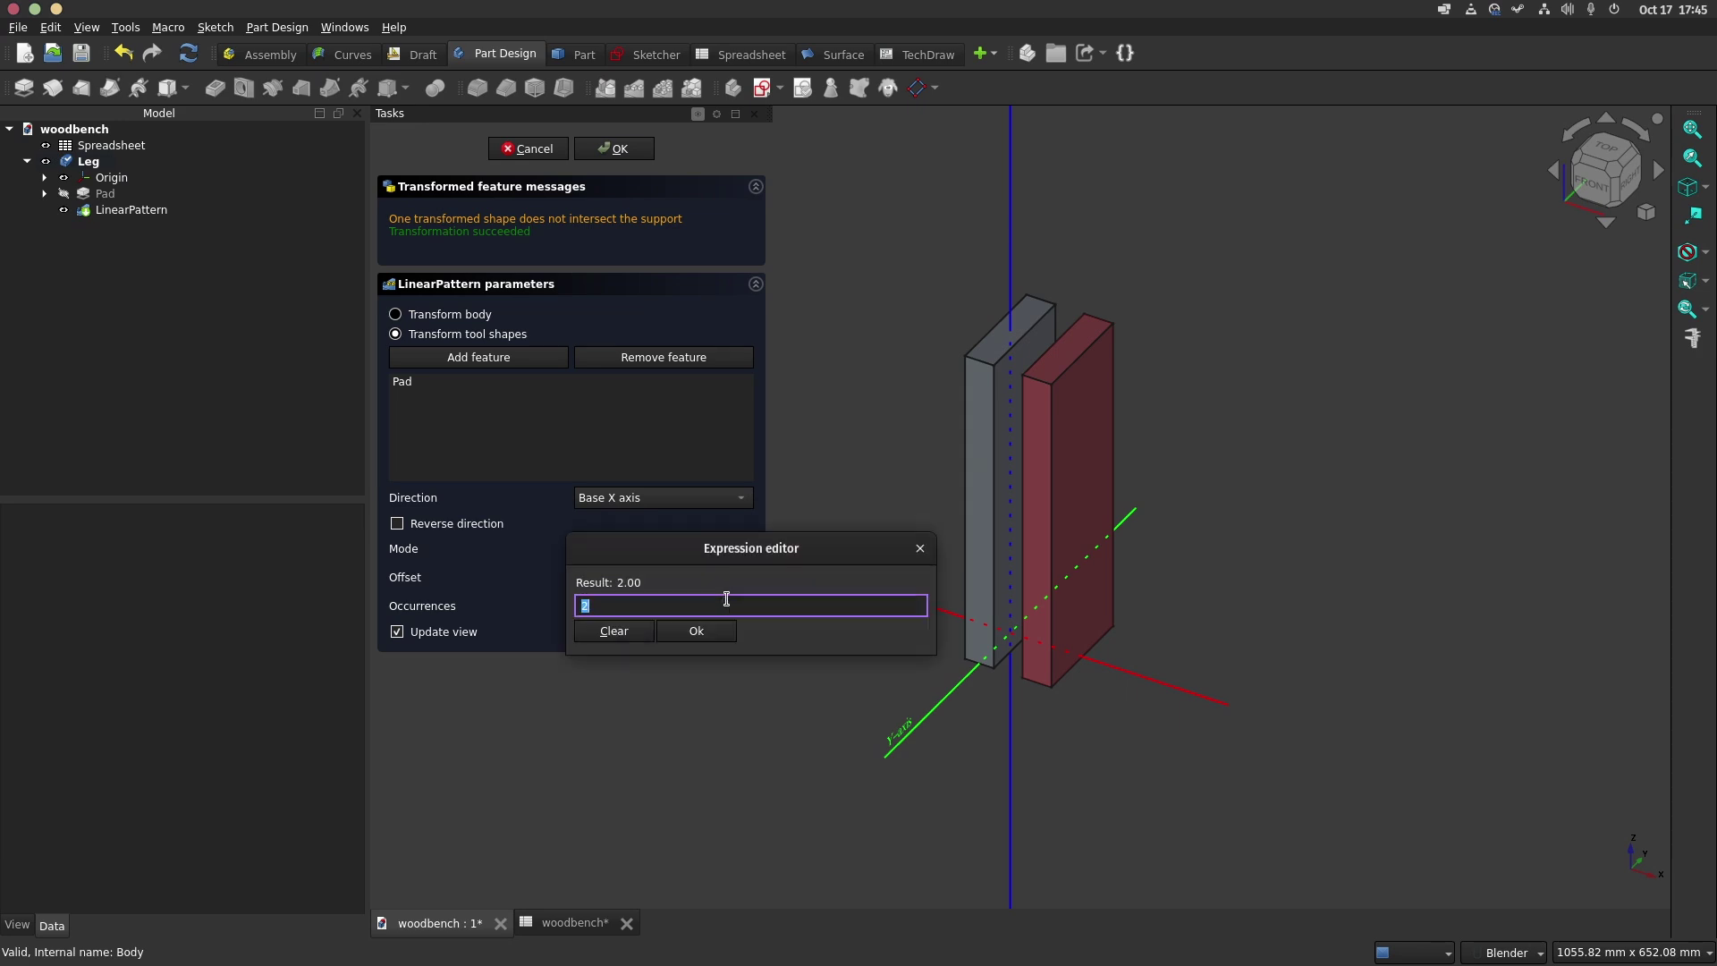
type("sp")
key("Down")
key("Down")
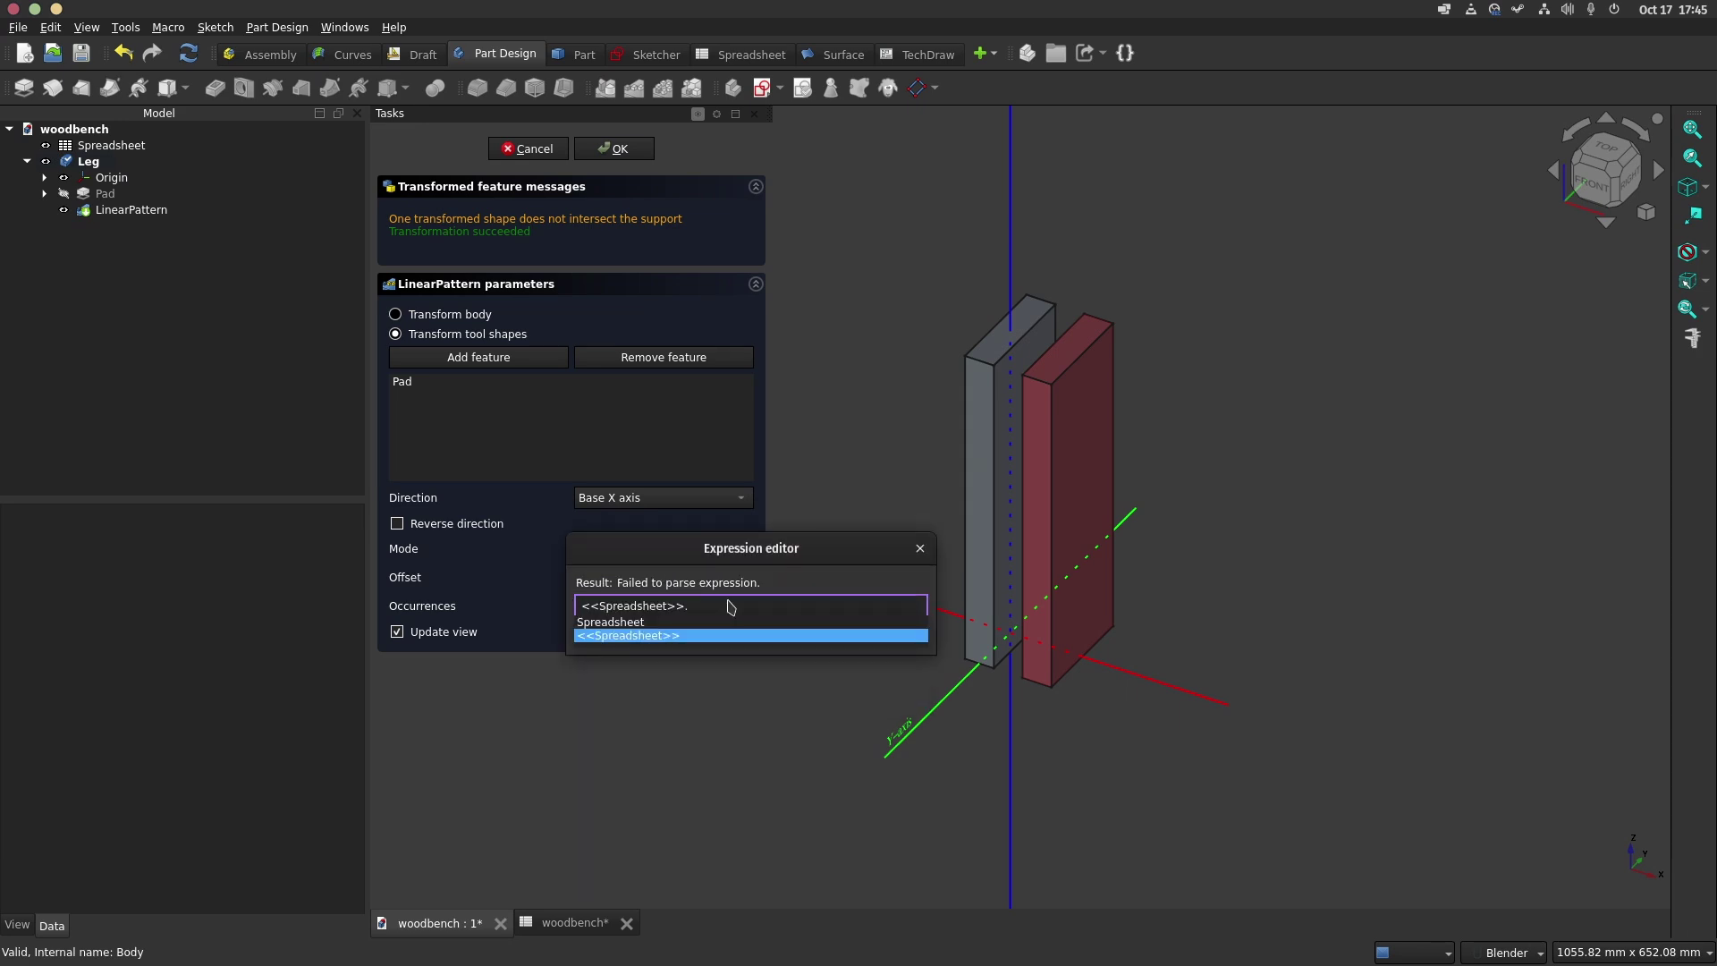
type("ln")
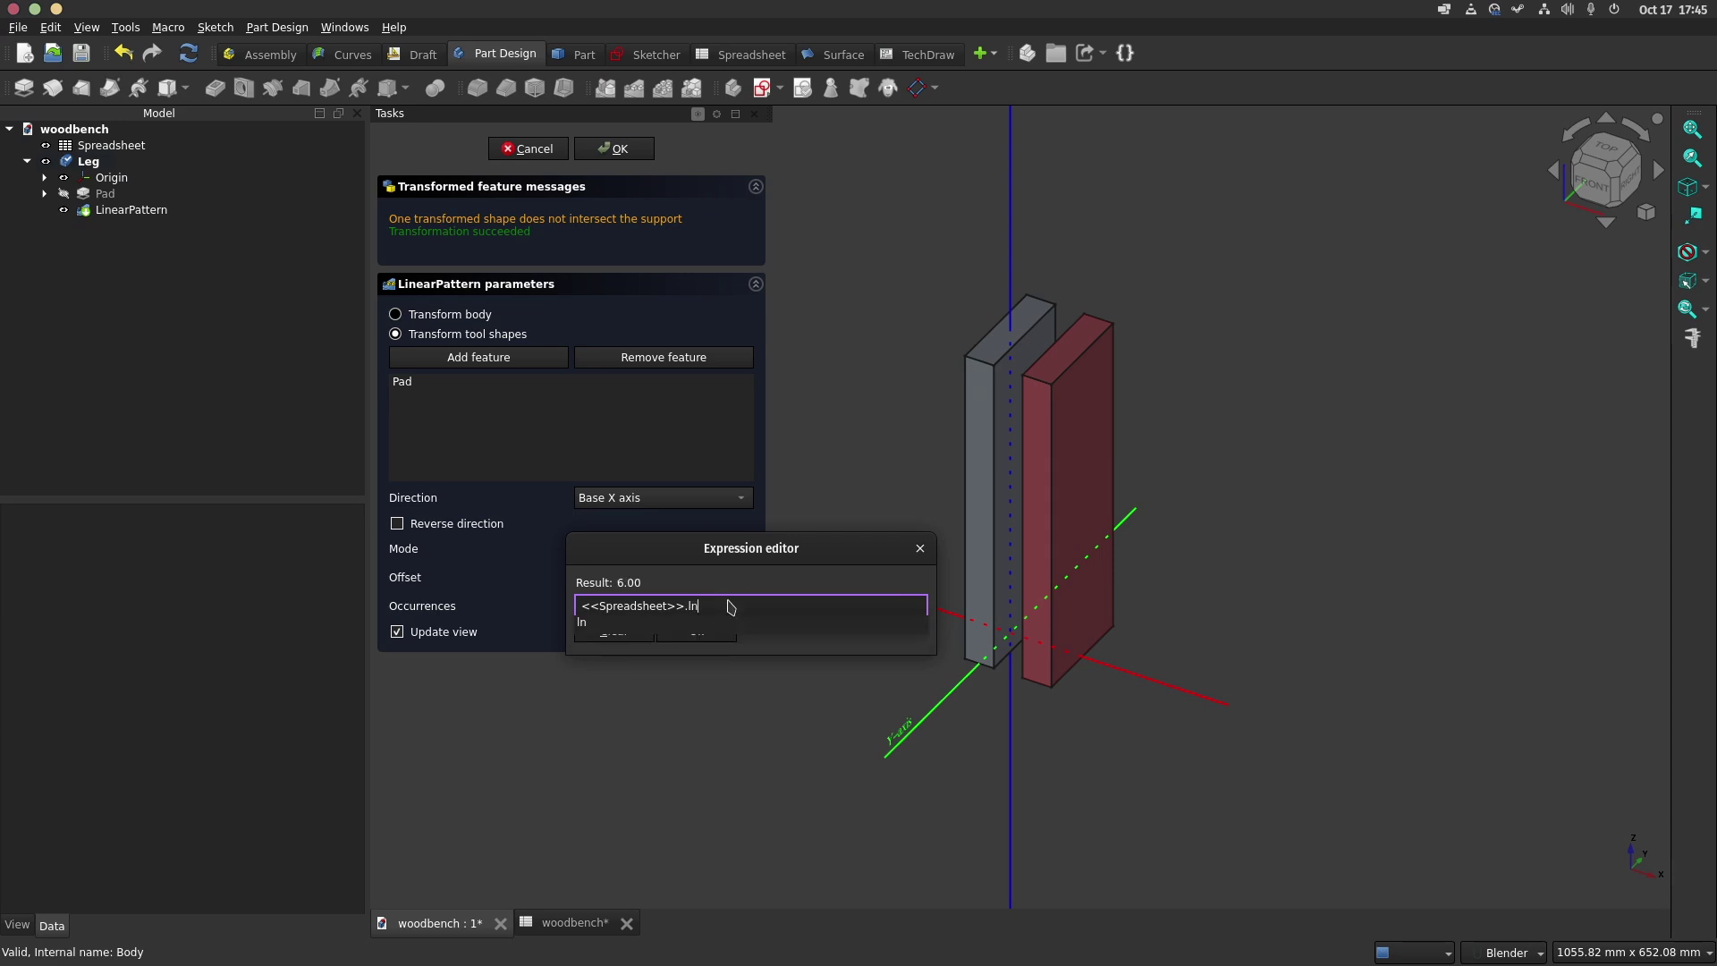
left_click(699, 640)
left_click(701, 632)
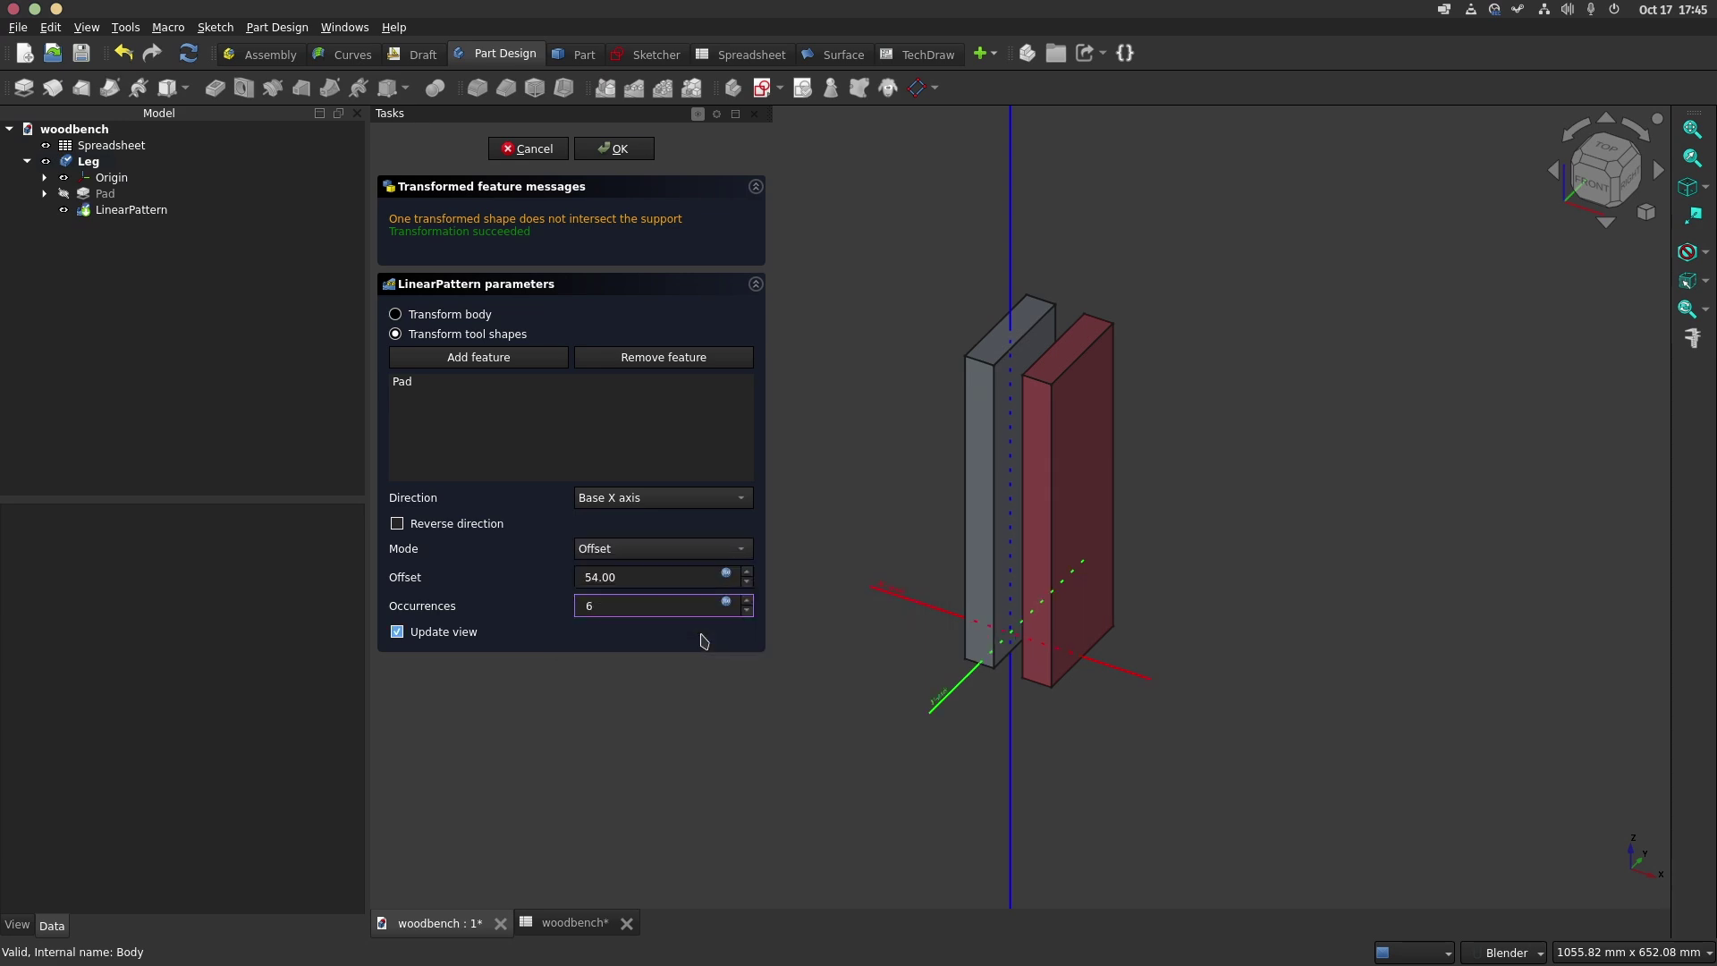
left_click(623, 152)
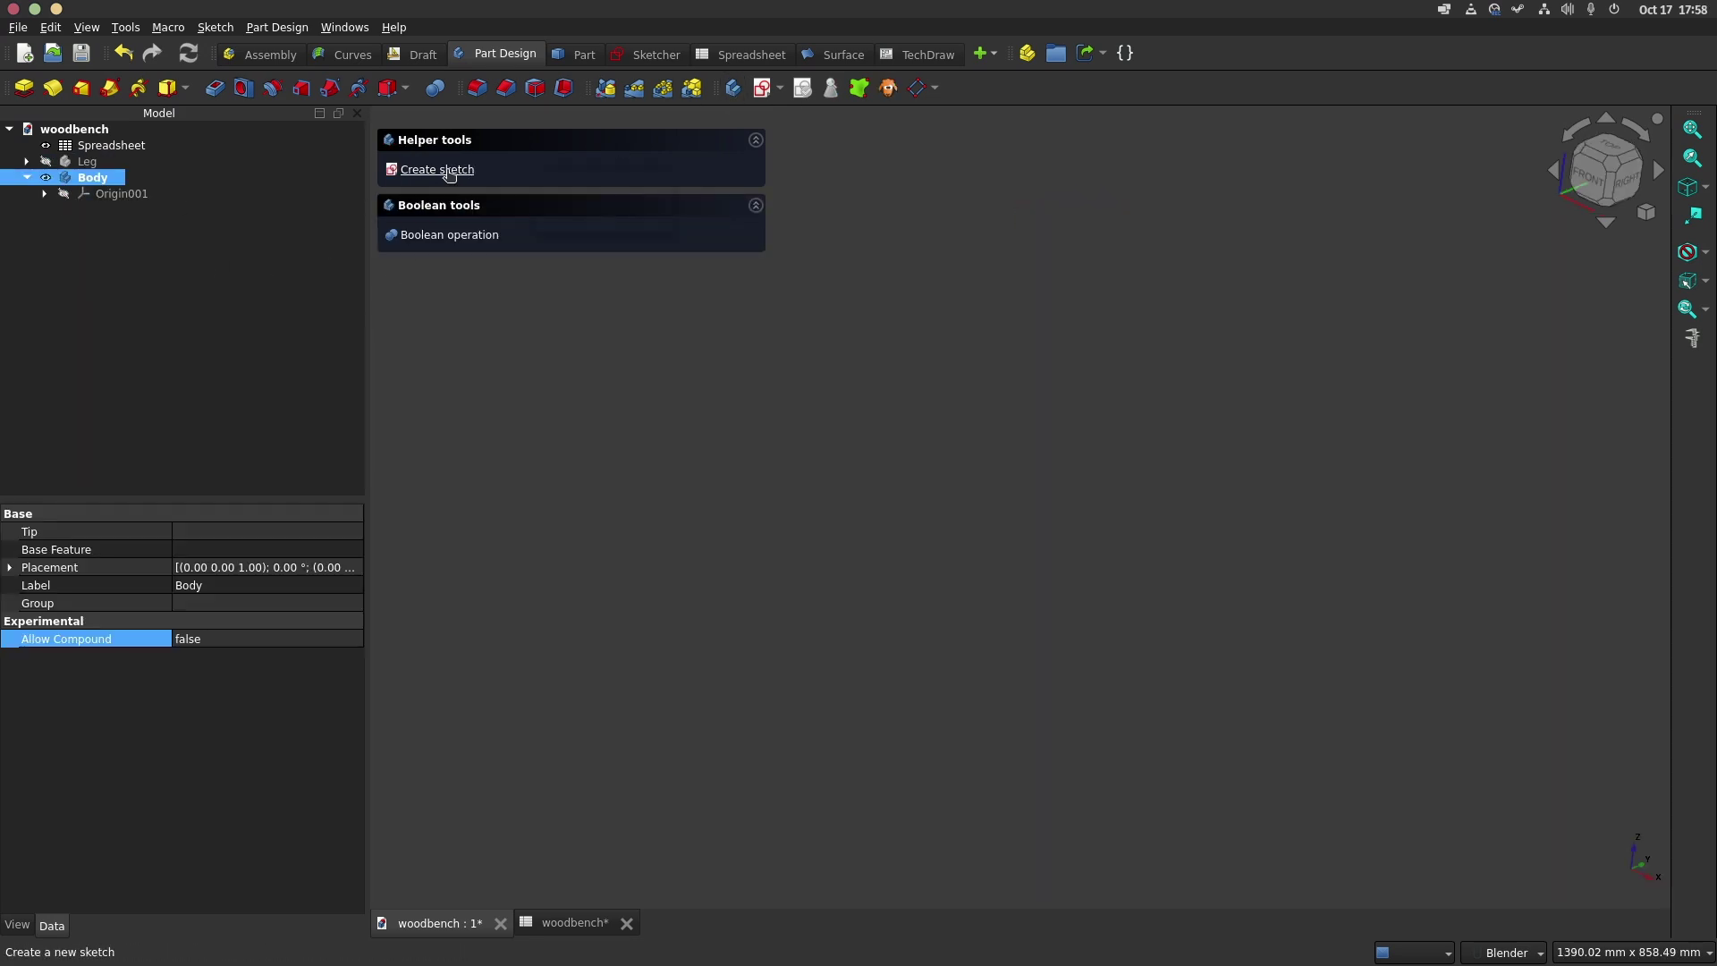
On the XY plane of a new body, sketch an origin-centered rectangle about 109 mm wide and 203 mm high
left_click(451, 177)
left_click(1022, 443)
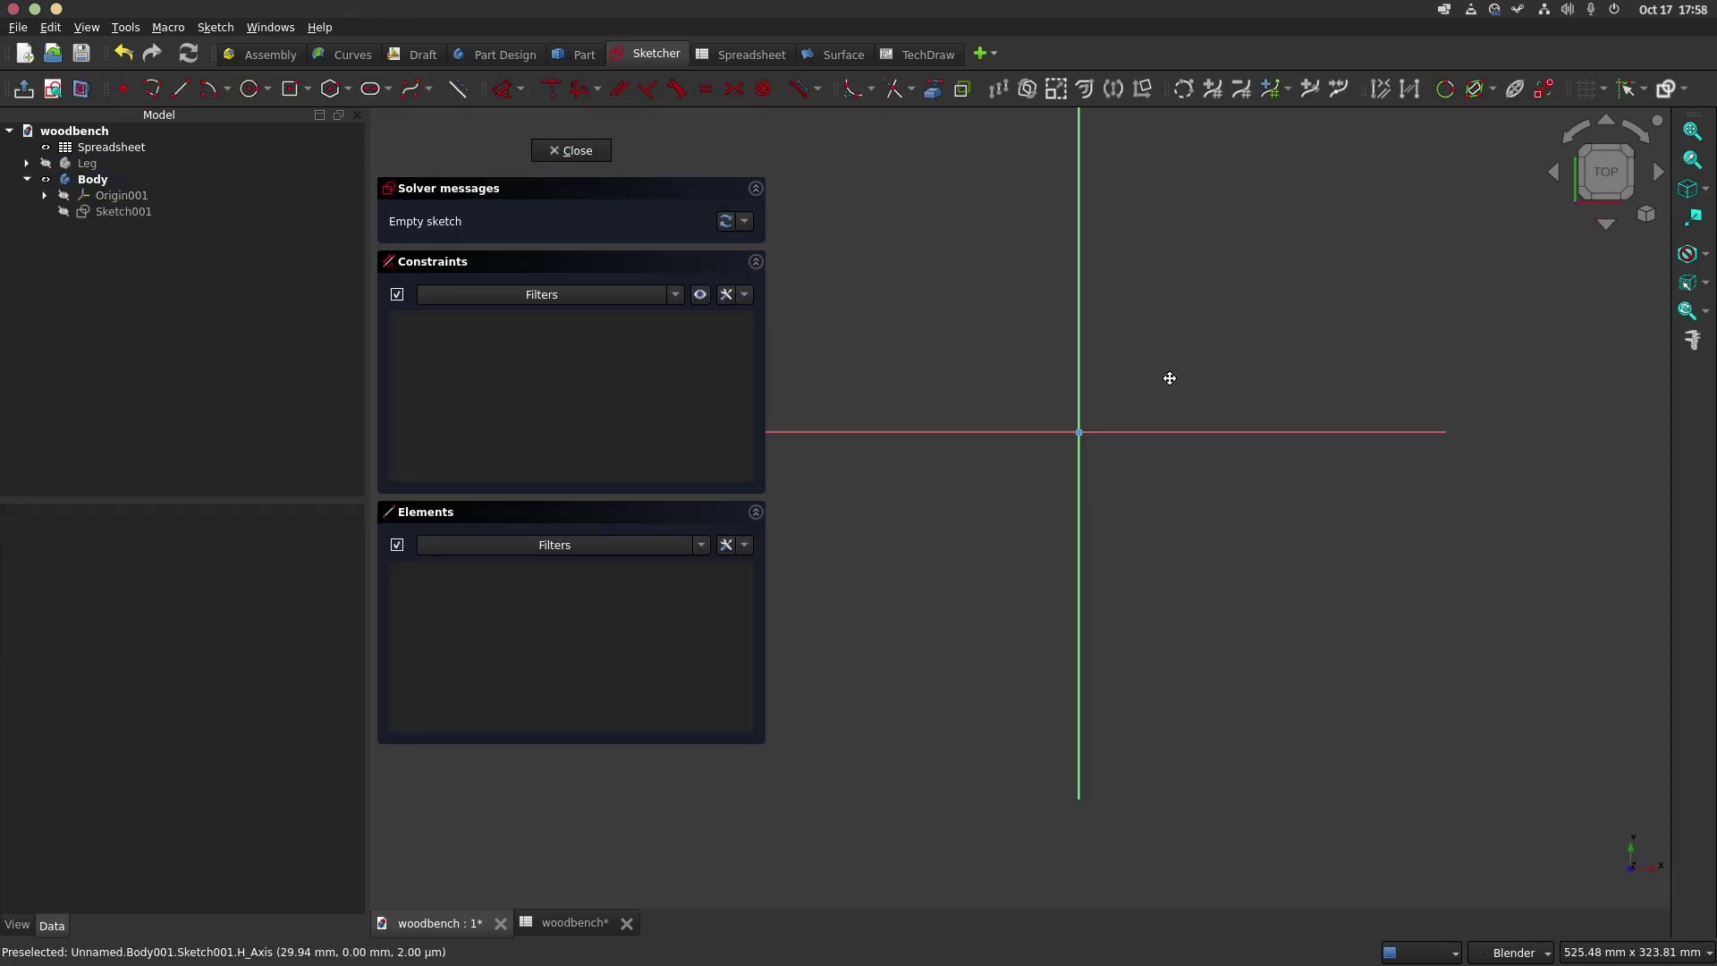
left_click(291, 89)
left_click(1138, 487)
left_click(1273, 235)
Dimension the rectangle's left vertical edge with a <<Spreadsheet>> expression that sets it to 100 mm
key("d")
left_click(1003, 386)
left_click(910, 399)
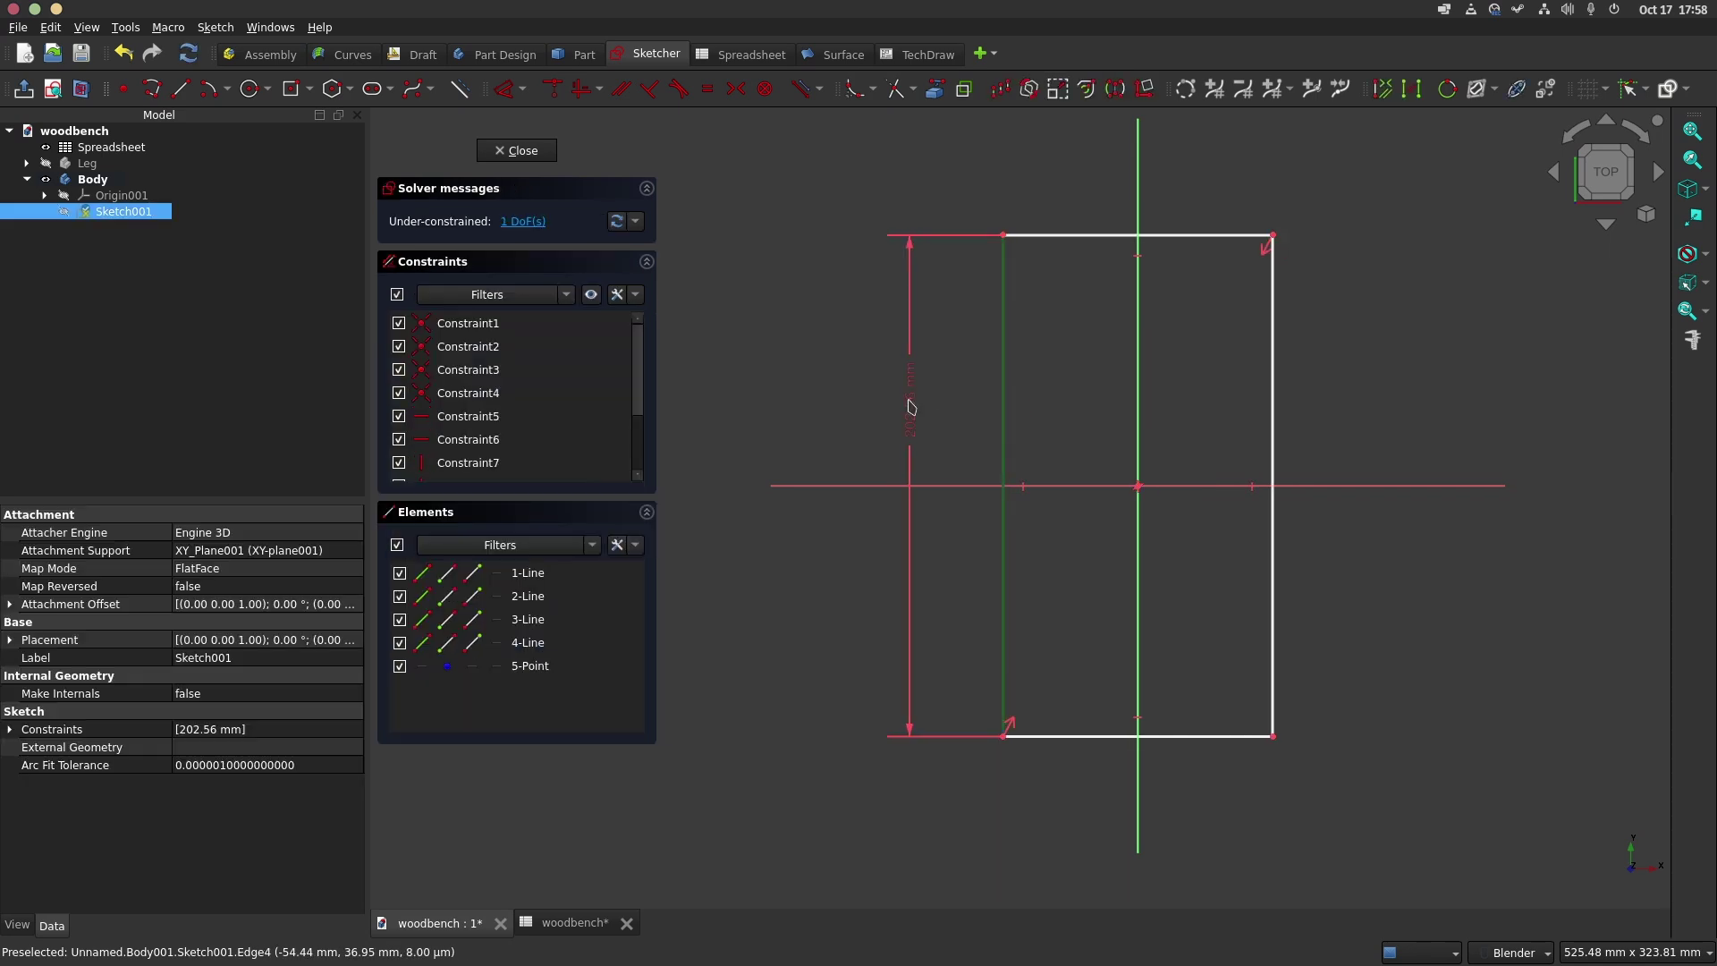
left_click(1145, 421)
type("spre")
key("Down")
key("Down")
key("Return")
type("ss")
key("Return")
key("Return")
Dimension the rectangle's bottom edge with a spreadsheet expression and close the sketch
left_click(1087, 612)
type("lh=")
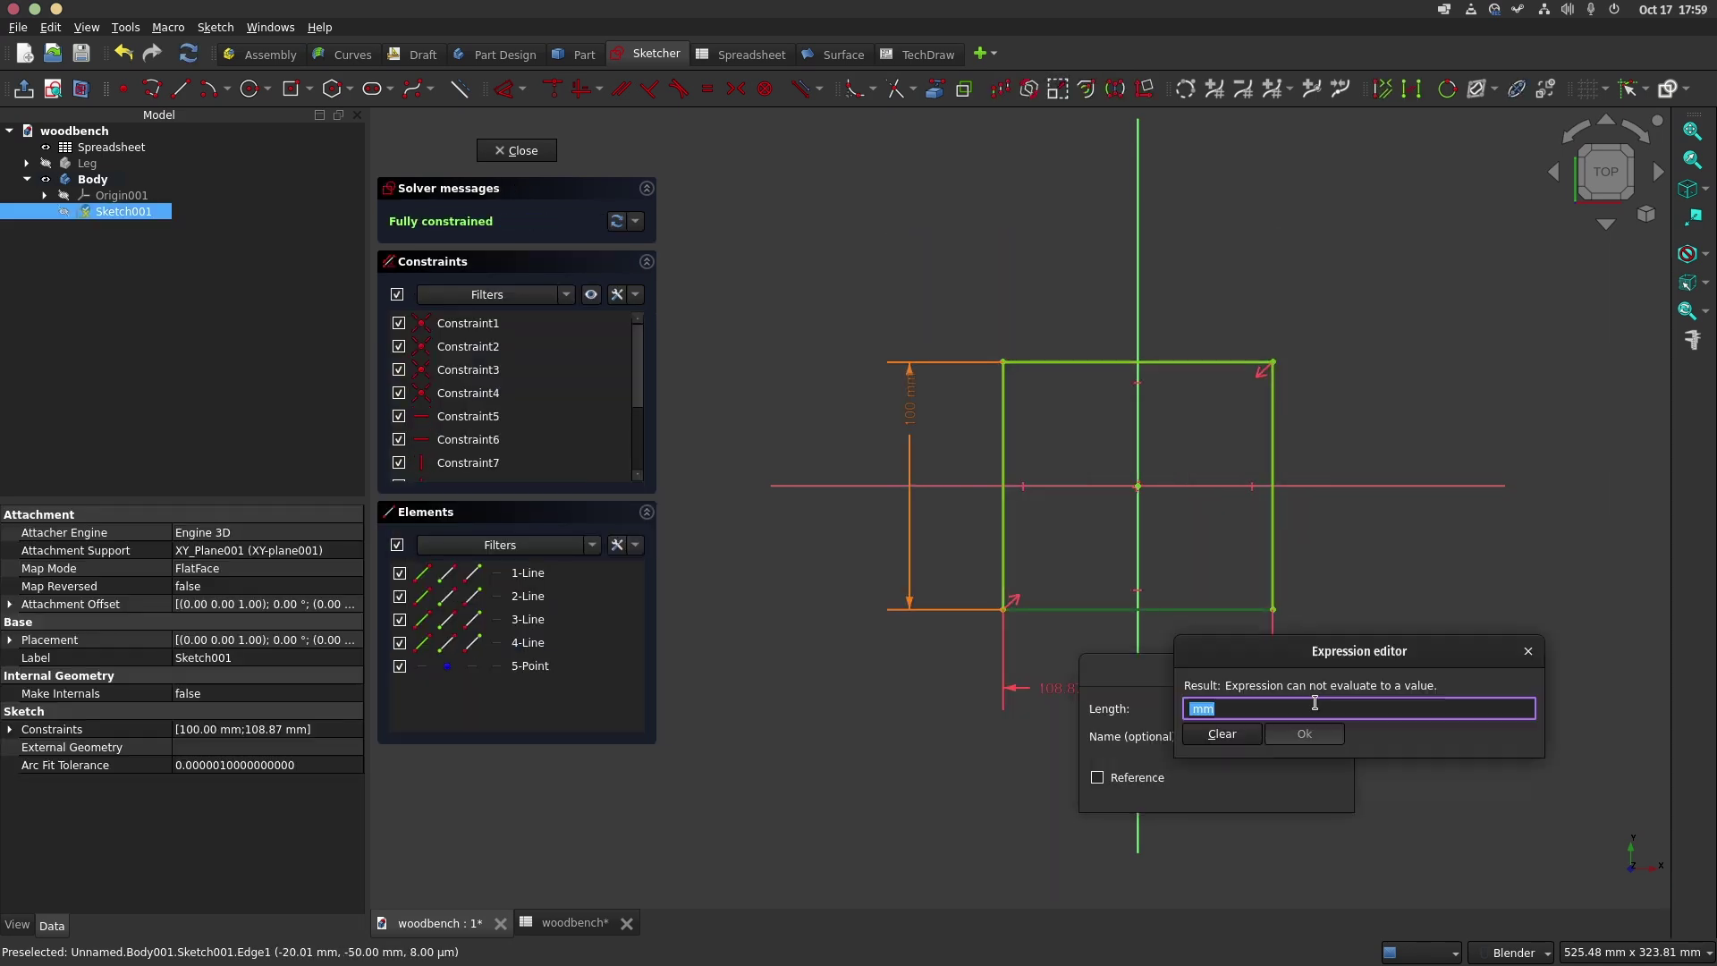
key("Return")
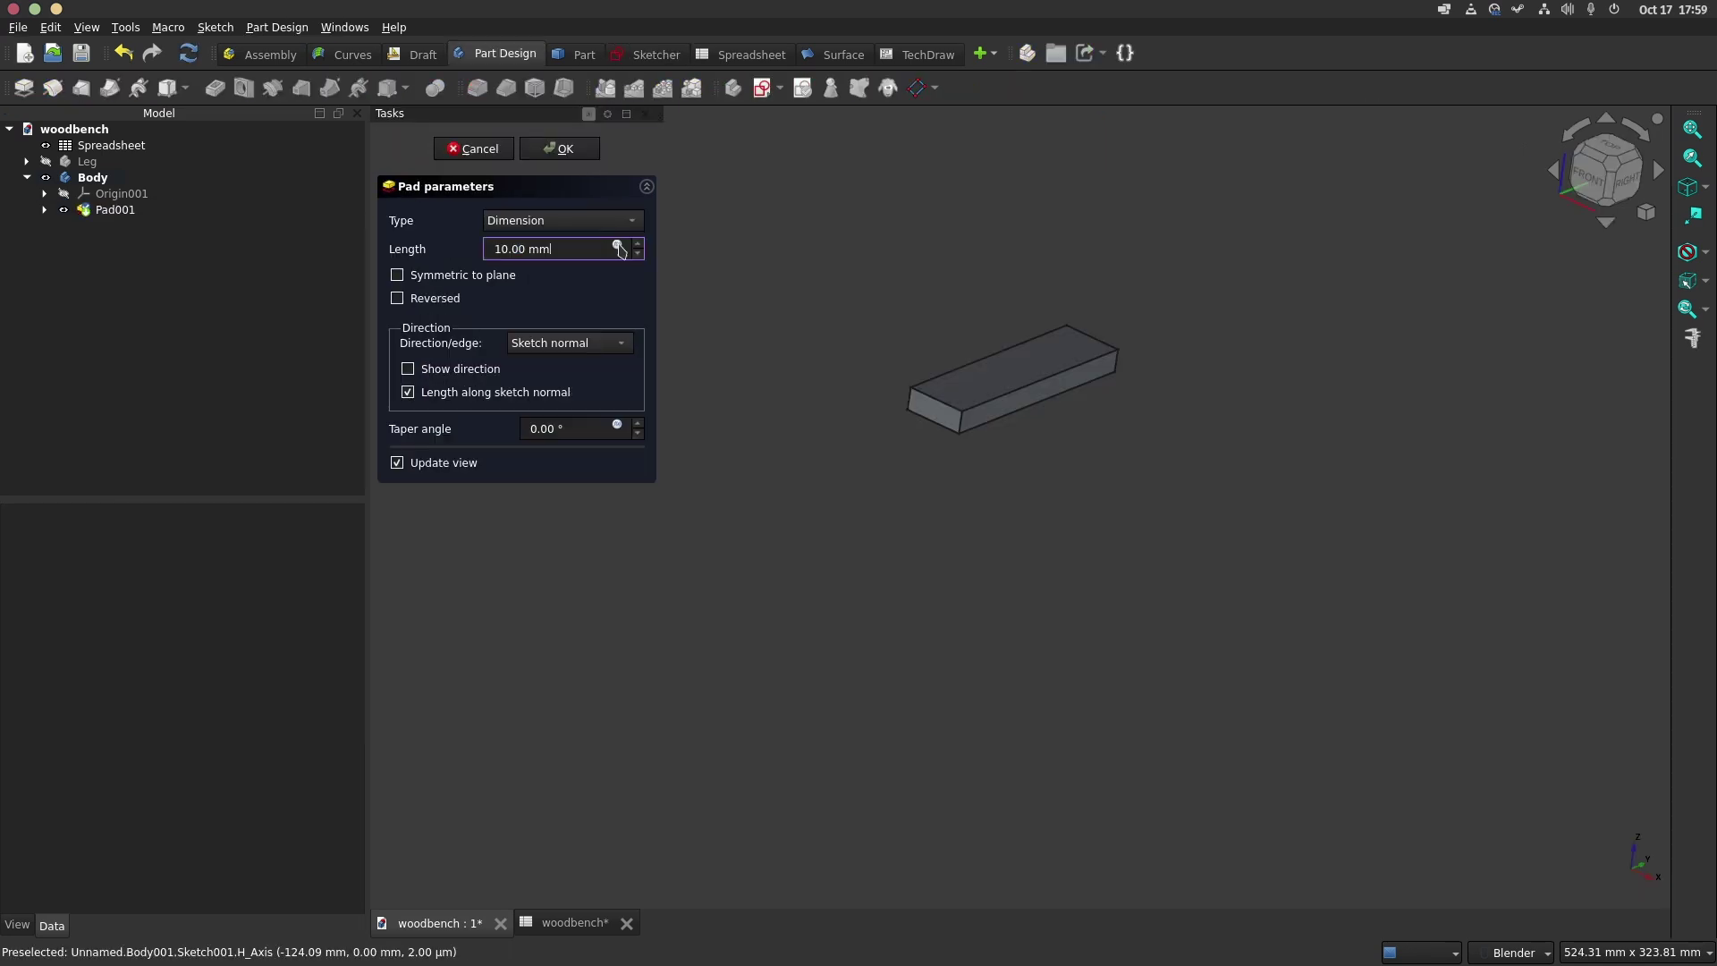
Pad the new rectangle sketch with its length driven by a <<Spreadsheet>> expression
left_click(619, 248)
type("spre")
key("Down")
key("Down")
key("Return")
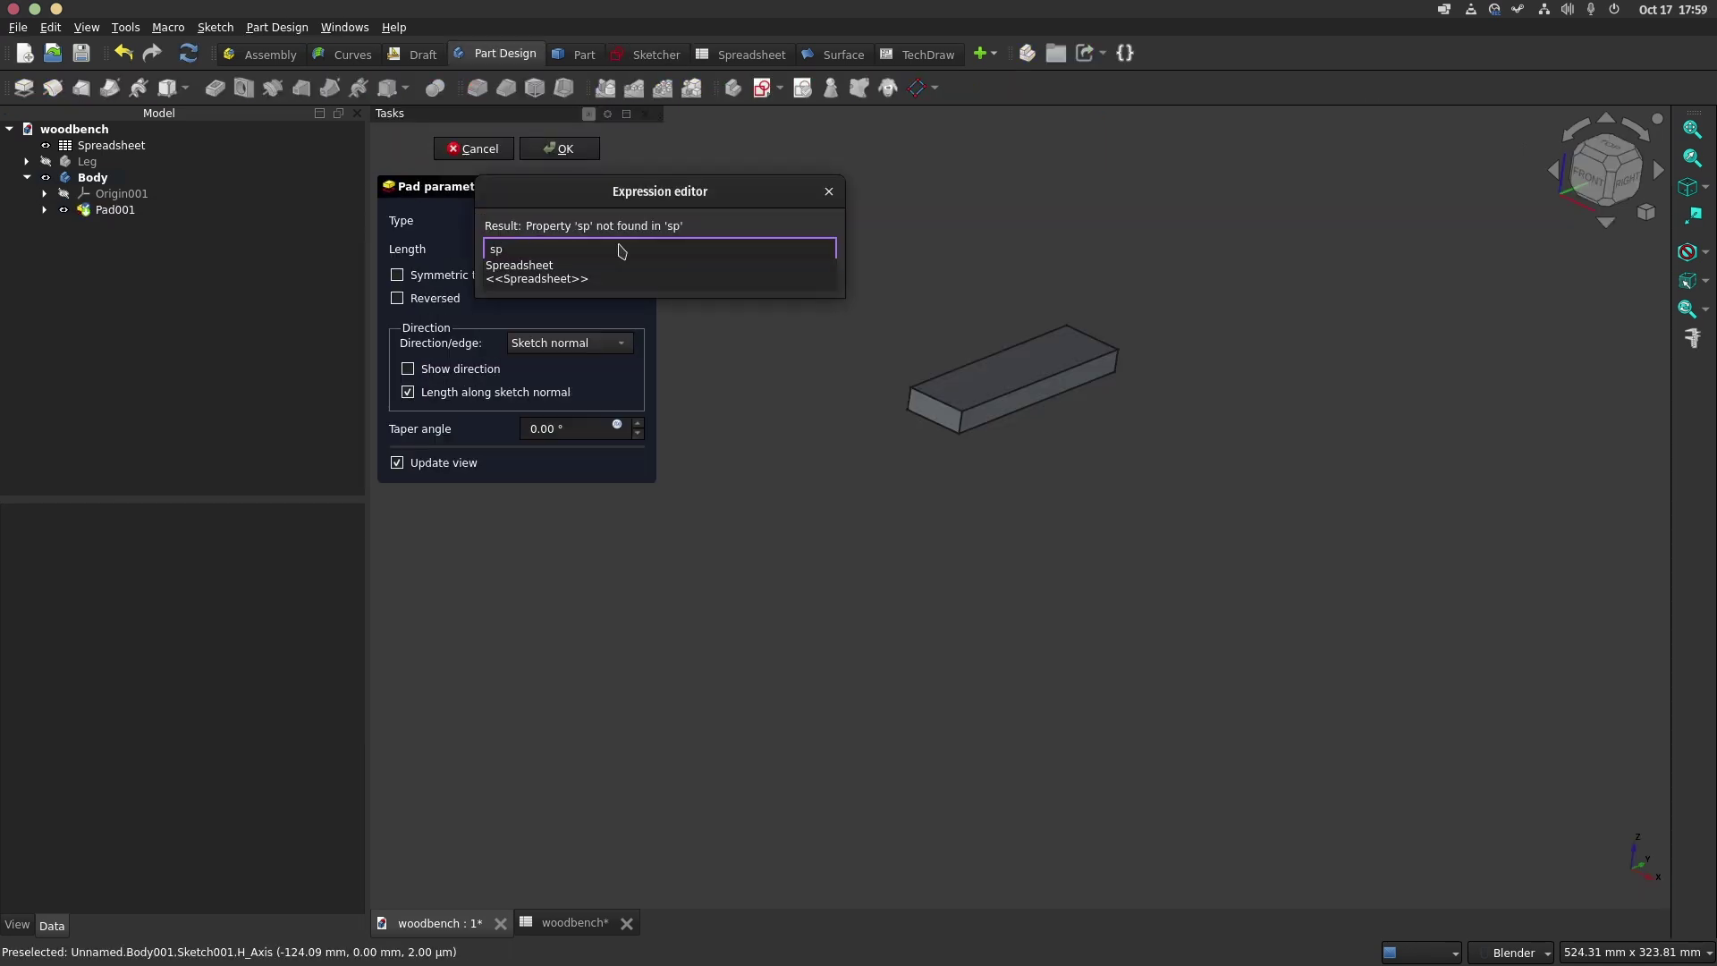
type("l")
key("Return")
key("Return")
left_click(576, 156)
Set the new body's Allow Compound property to true
scroll(993, 358, "down", 1)
middle_click_drag(988, 134, 887, 528, "shift")
scroll(887, 527, "down", 9)
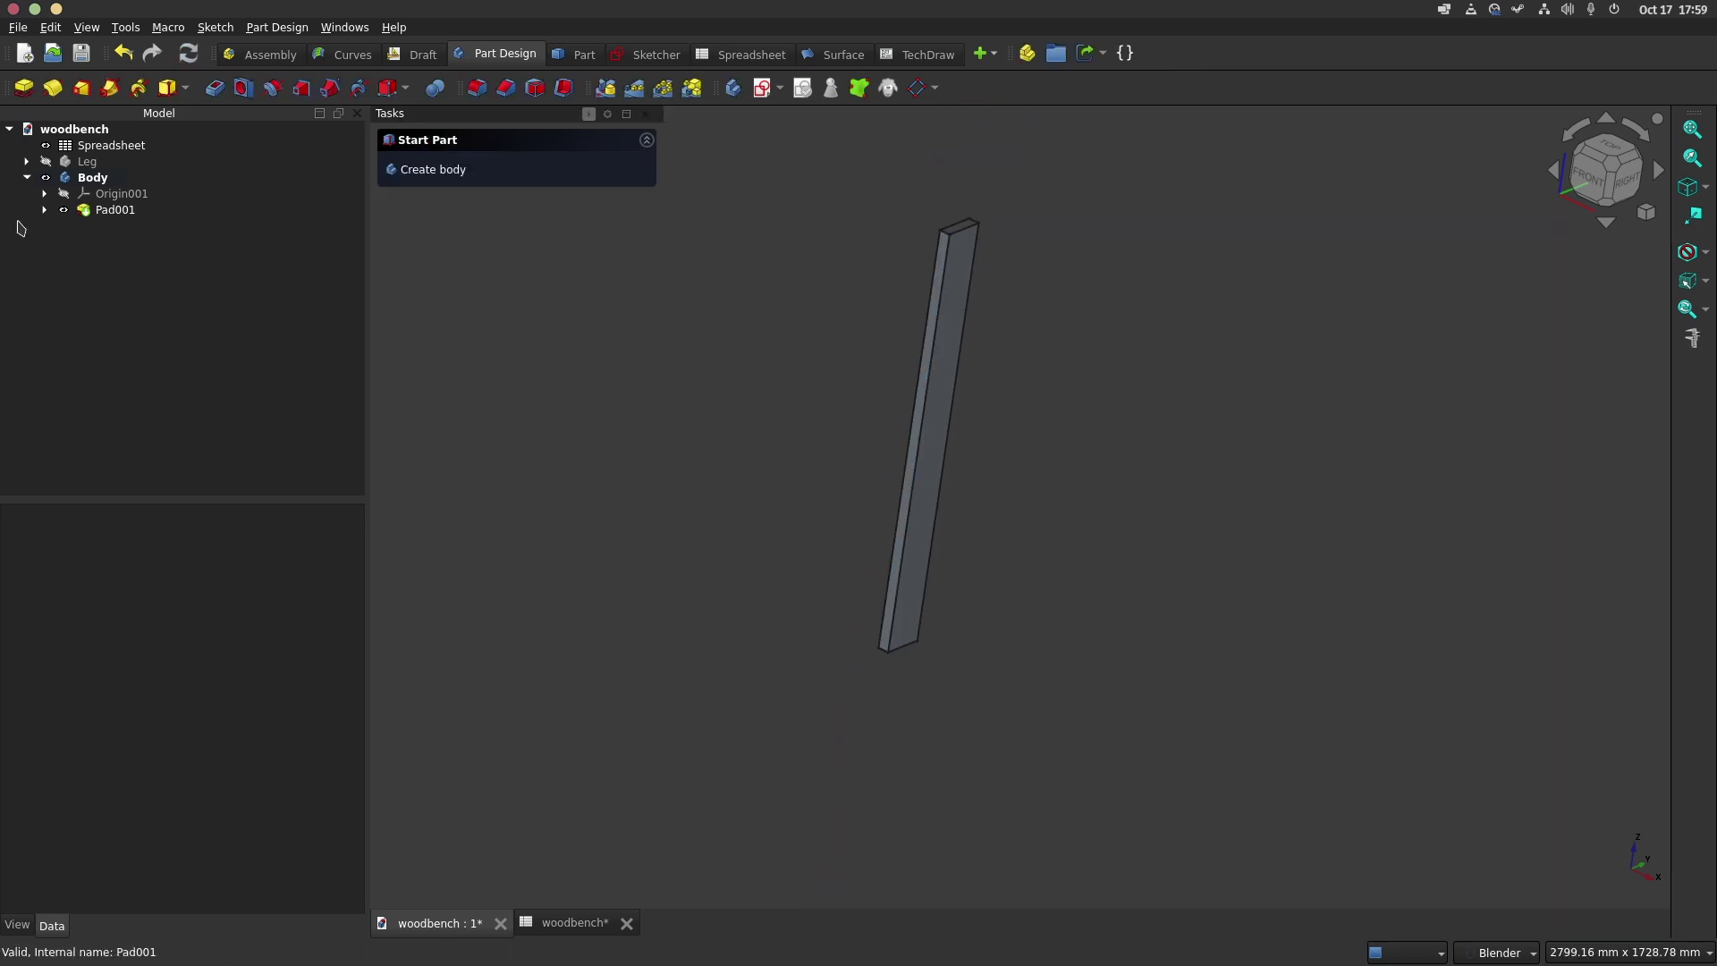
left_click(92, 178)
left_click(219, 640)
left_click(219, 662)
Chamfer the same-side short edge at both ends of the long board, driving the chamfer size with a <<Spreadsheet>> expression
left_click(926, 212)
scroll(926, 212, "up", 8)
left_click(925, 207)
scroll(881, 536, "down", 3)
middle_click_drag(828, 787, 845, 411, "shift")
left_click(828, 792, "ctrl")
left_click(506, 87)
left_click(617, 461)
type("spre")
key("Down")
key("Down")
key("Return")
type("w")
left_click(575, 492)
left_click(563, 150)
Start a linear pattern of the chamfered board and set its mode to Offset
scroll(1109, 143, "down", 6)
middle_click_drag(1109, 143, 916, 322, "shift")
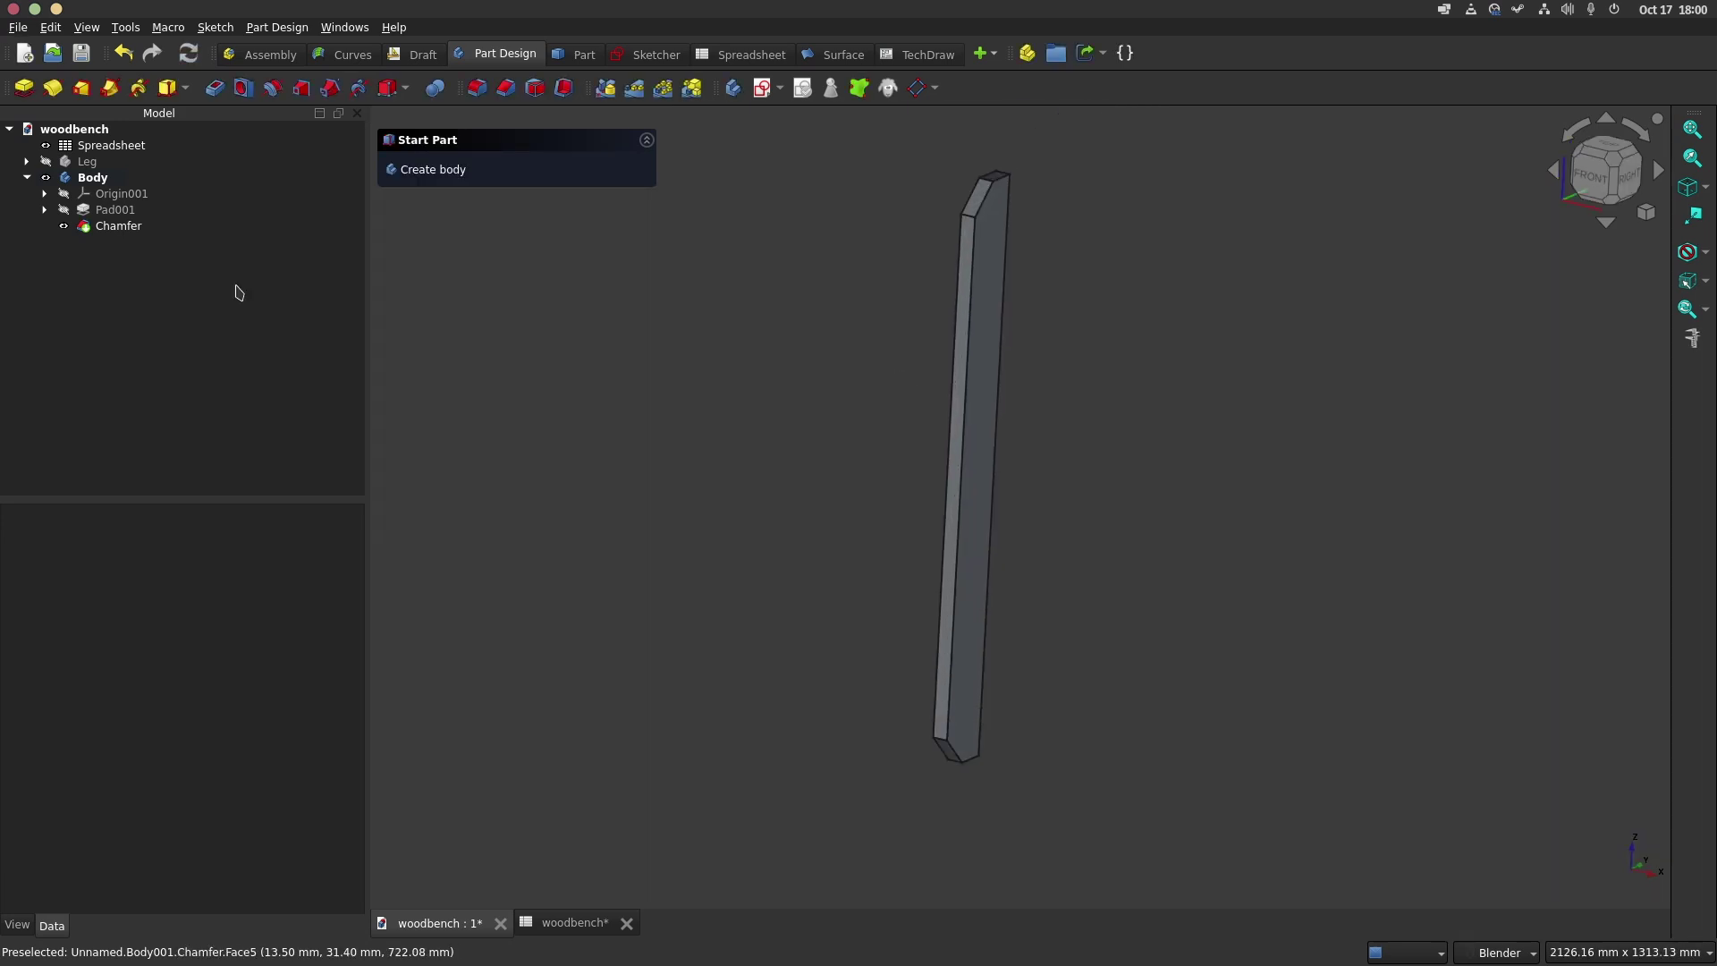
left_click(505, 88)
left_click(580, 549)
left_click(581, 568)
Set the board pattern's offset to <<Spreadsheet>>.sth plus a second spreadsheet alias and accept the six-board pattern
left_click(619, 577)
key("equal")
type("spre")
key("Down")
key("Down")
key("Return")
type("sth+spre")
key("Down")
key("Down")
key("Return")
type("spt")
left_click(591, 605)
left_click(559, 149)
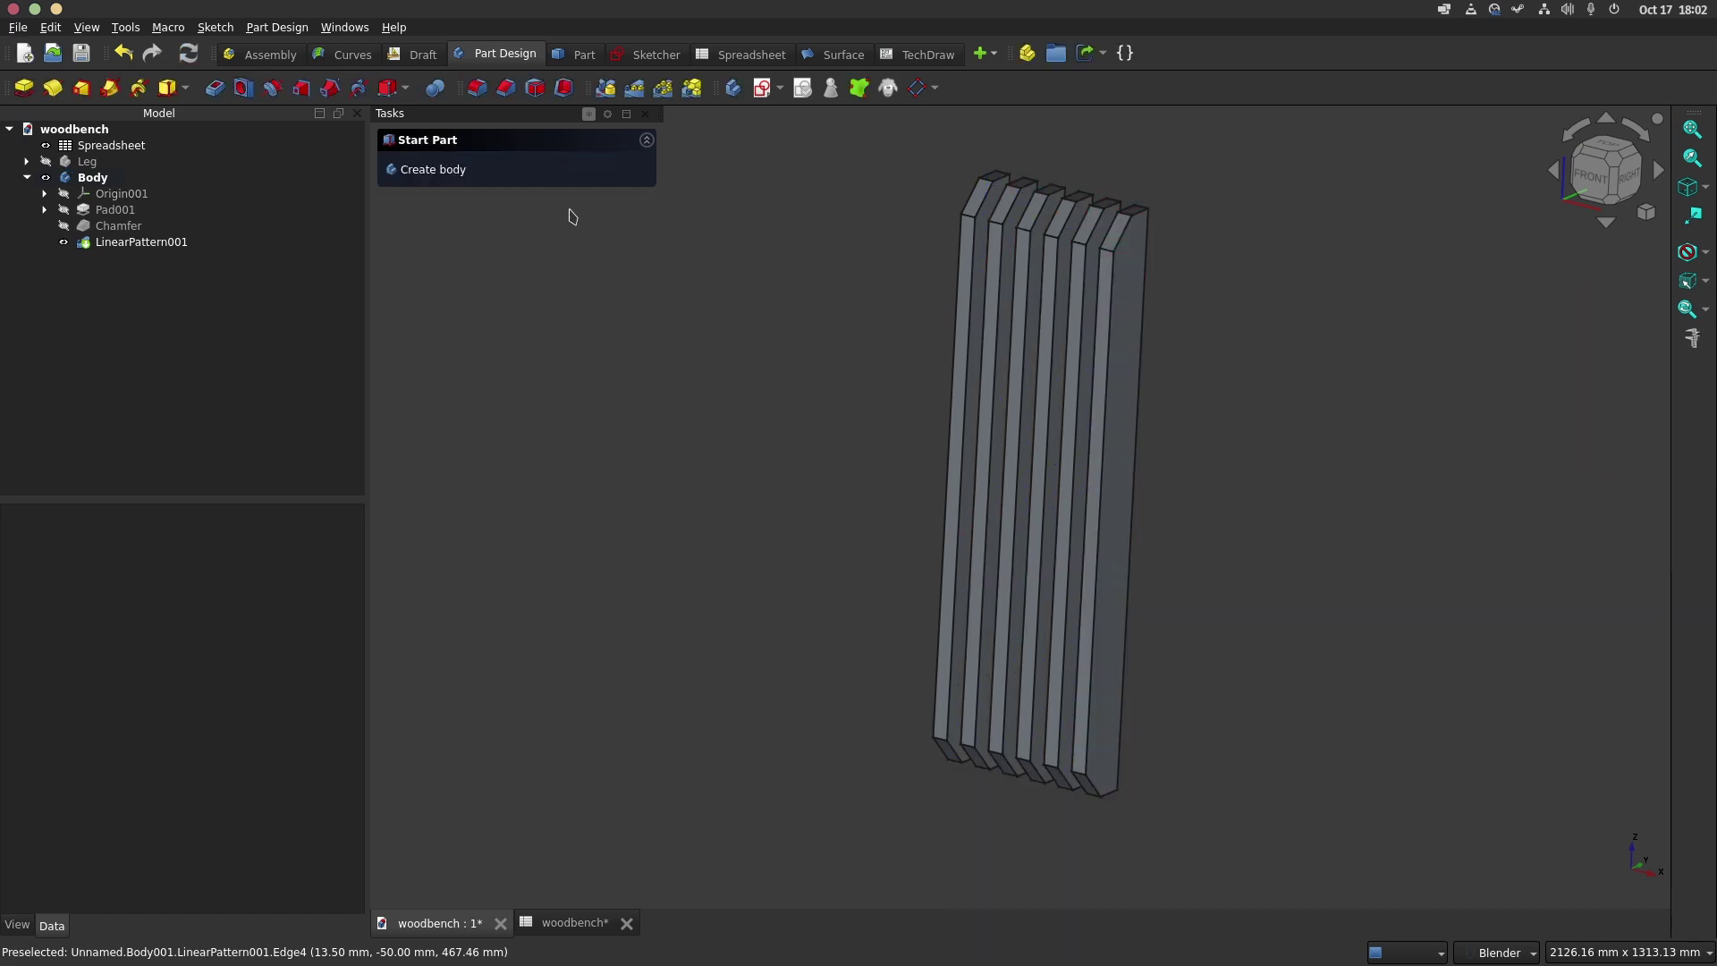
Rename the patterned board body to Sit
left_click(93, 178)
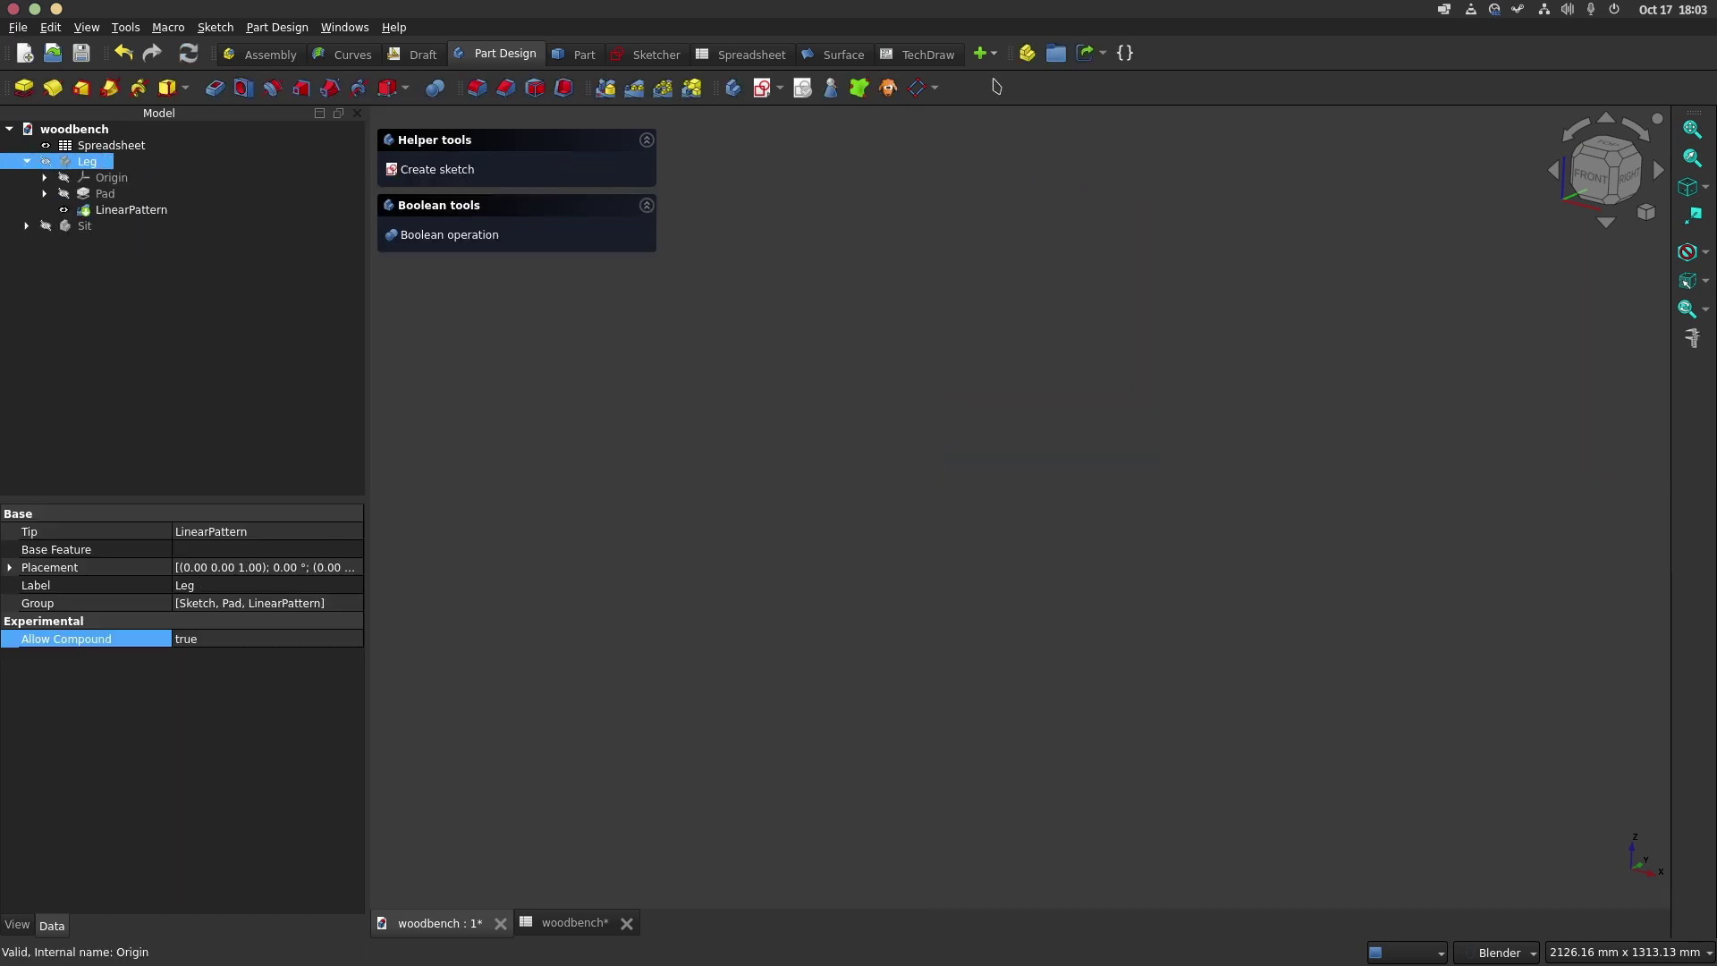
Start a sketch on the XY plane of a new body and draw an origin-centred rectangle about 176 mm wide
left_click(733, 86)
left_click(437, 170)
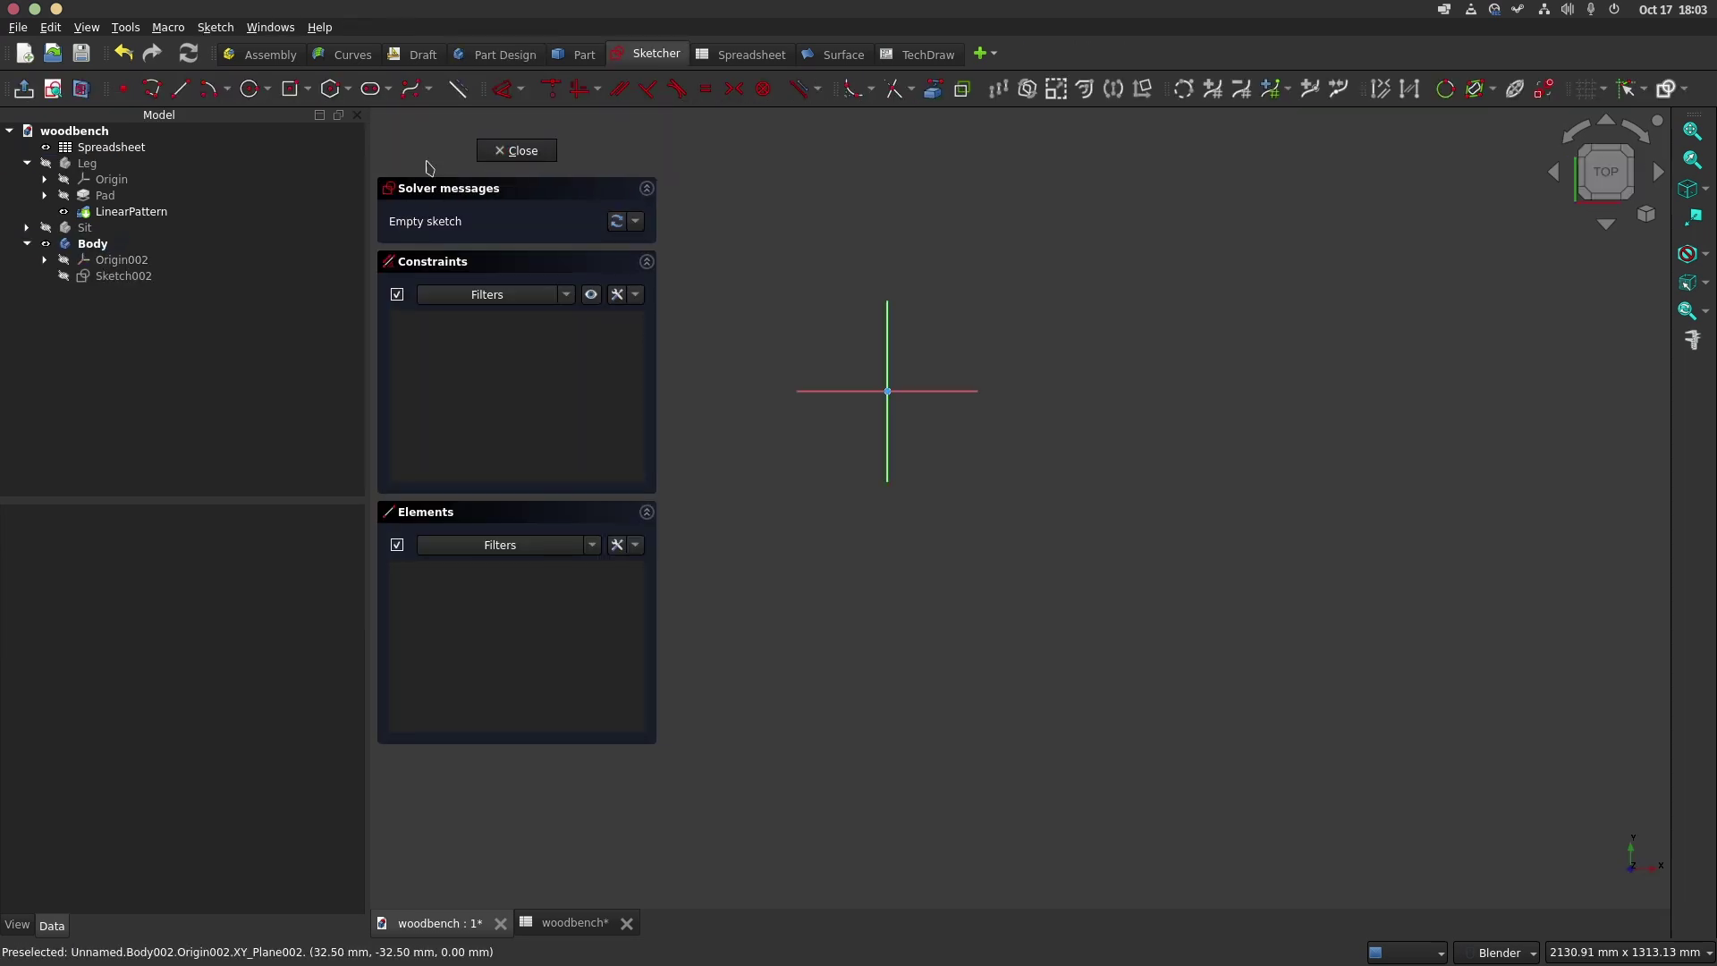
left_click(290, 88)
left_click(887, 391)
left_click(941, 444)
Dimension the rectangle's horizontal width with the expression <<Spreadsheet>>.spt
key("d")
left_click(923, 444)
left_click(920, 541)
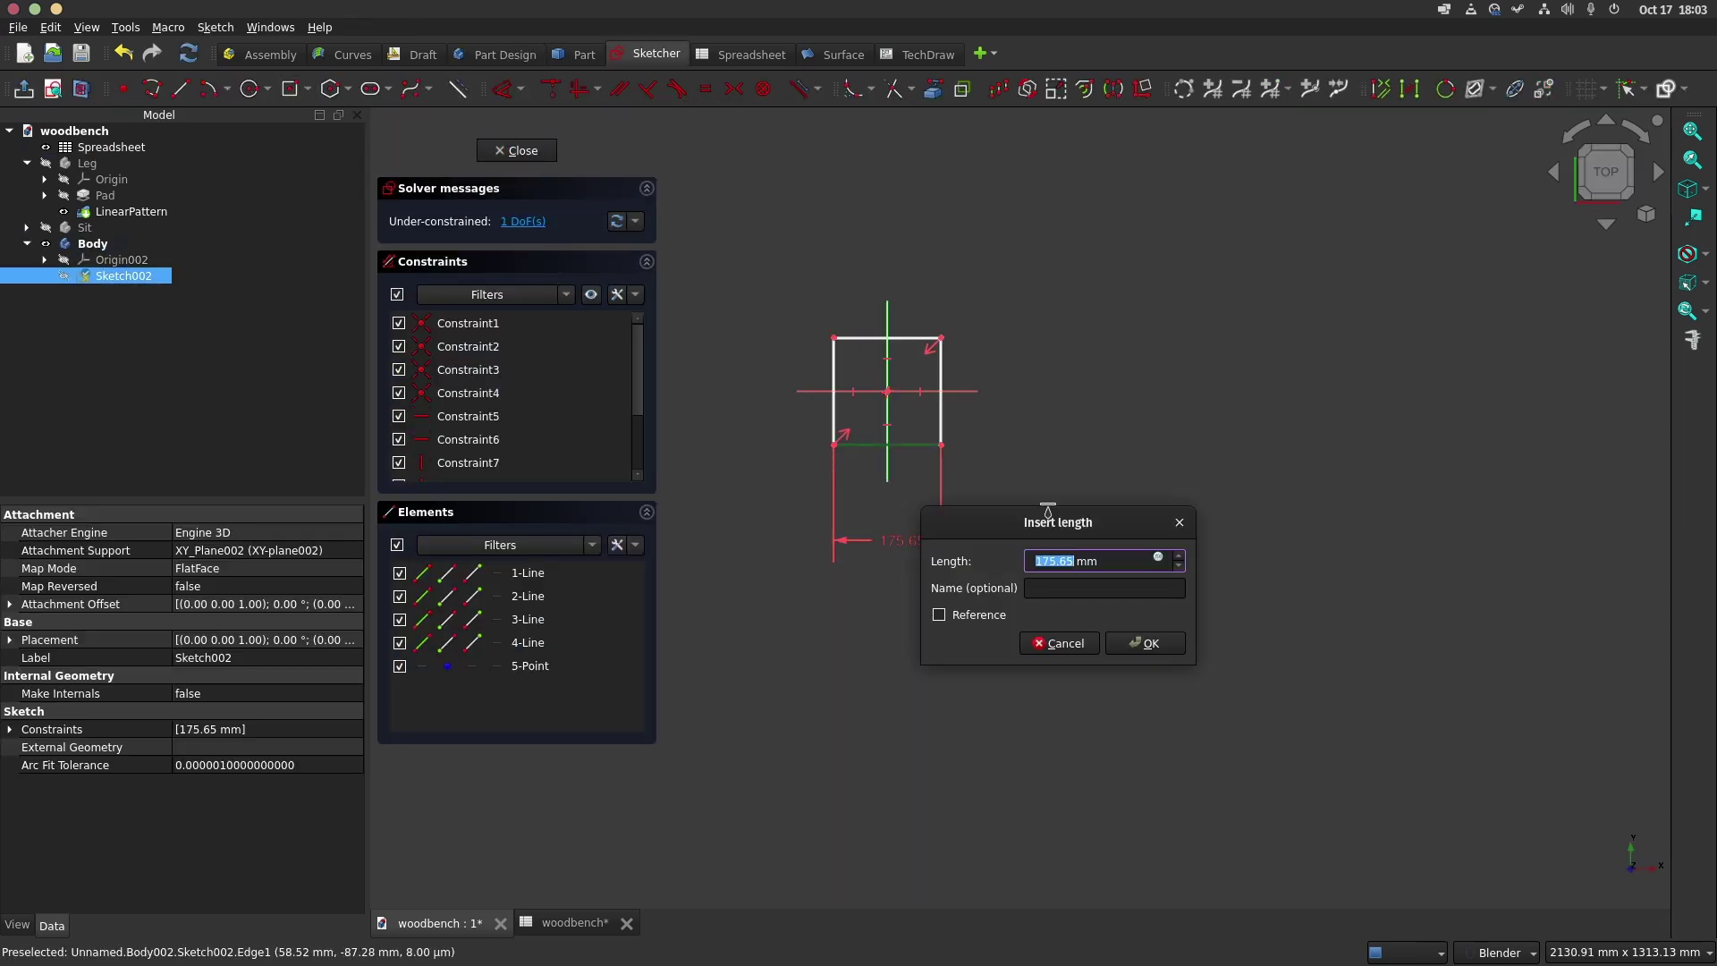
left_click(1158, 558)
type("sp")
key("Down")
key("Down")
key("Return")
type("spt")
key("Return")
key("Return")
Dimension the rectangle's vertical side, driving its length with a <<Spreadsheet>> expression
key("Return")
left_click(879, 424)
left_click(818, 433)
left_click(1055, 450)
type("s")
left_click(1006, 482)
type("sw")
key("Return")
key("Return")
left_click(1043, 534)
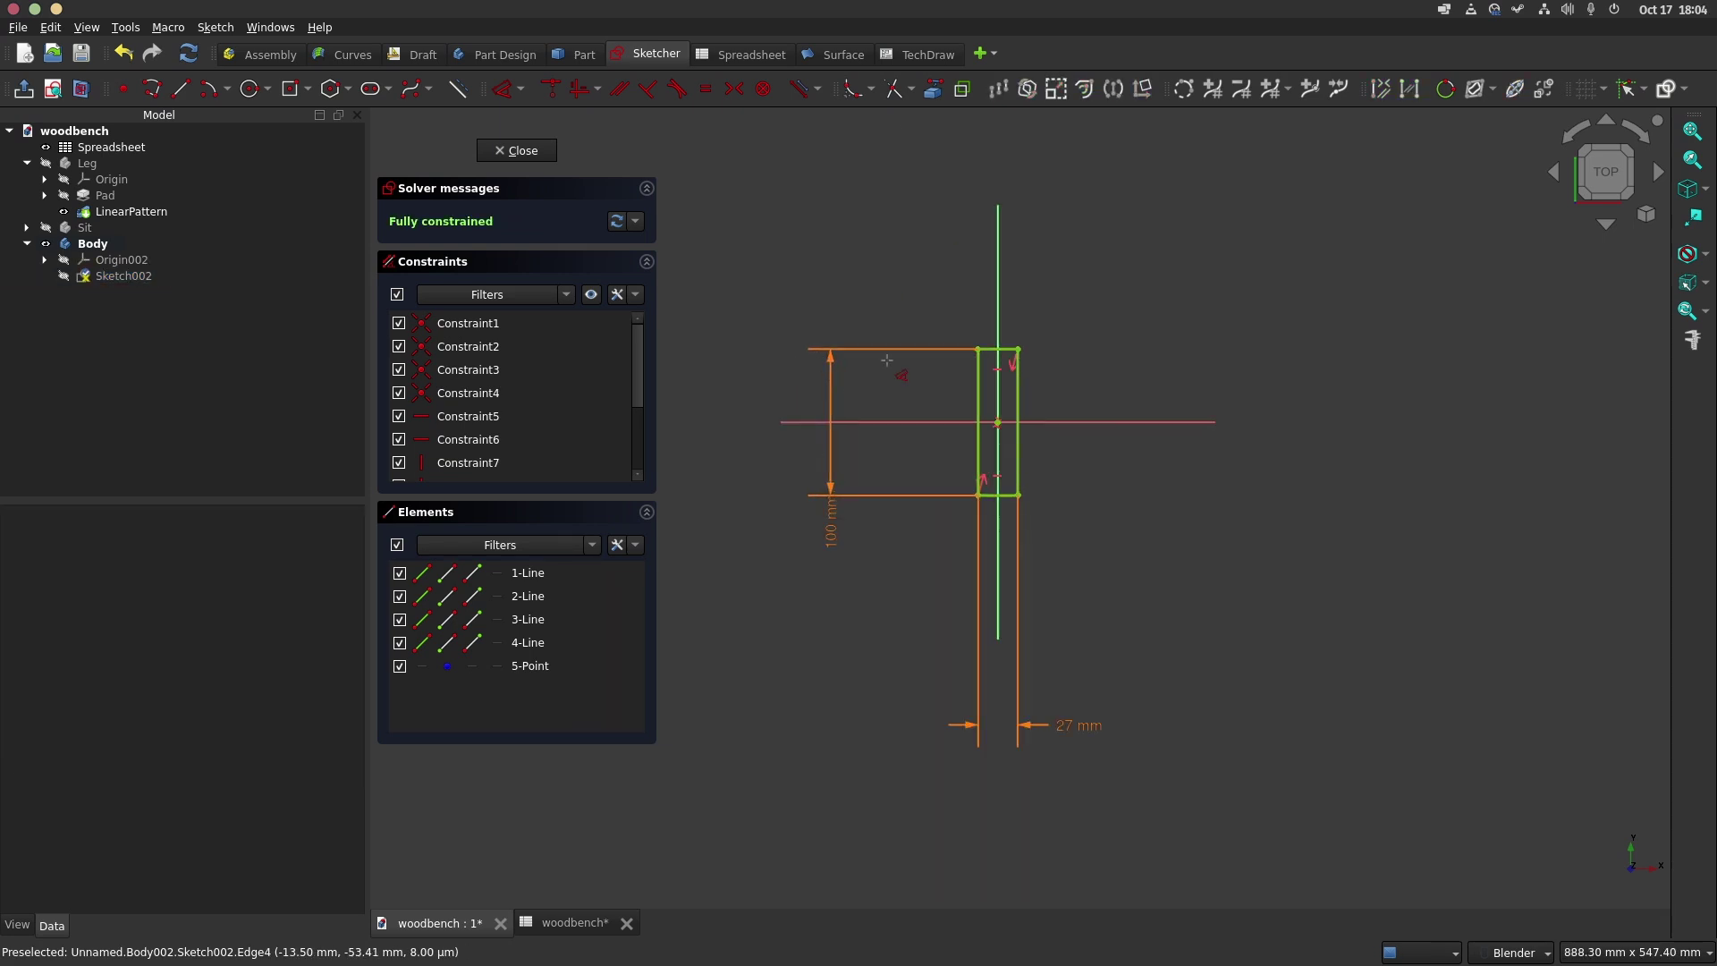
Close the sketch and pad the rectangle with its length set to <<Spreadsheet>>.spl
left_click(528, 150)
left_click(24, 88)
left_click(616, 245)
type("spr")
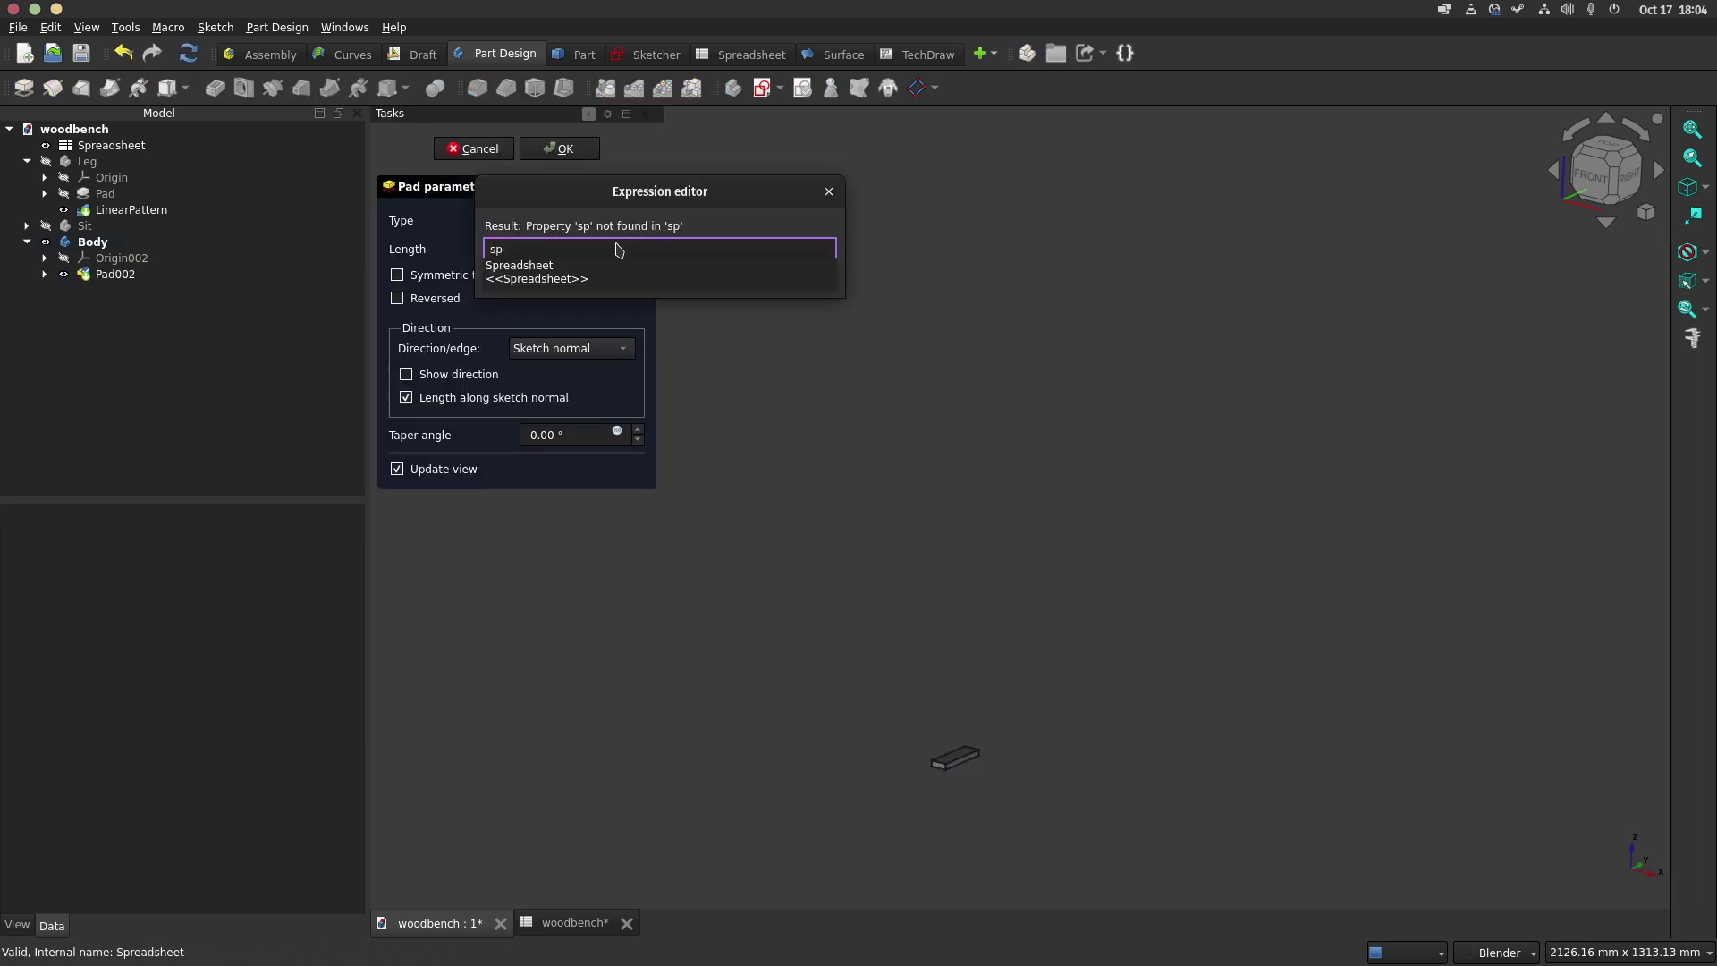
key("Down")
key("Down")
key("Return")
type("spl")
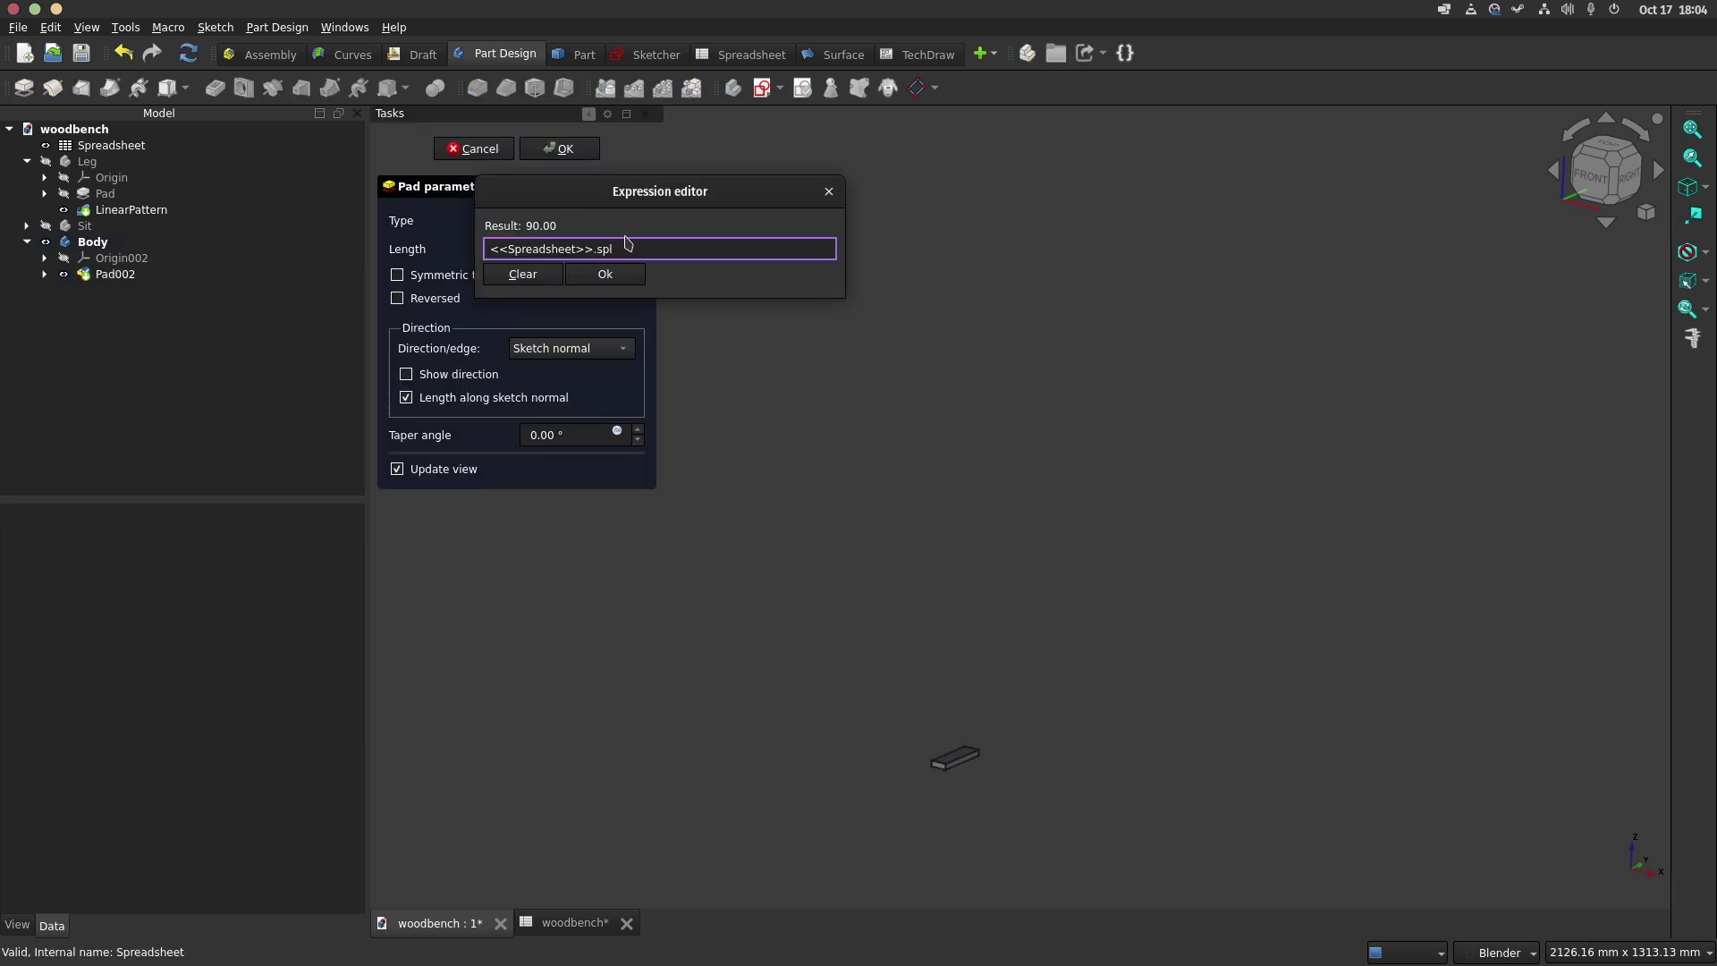
left_click(606, 274)
left_click(559, 148)
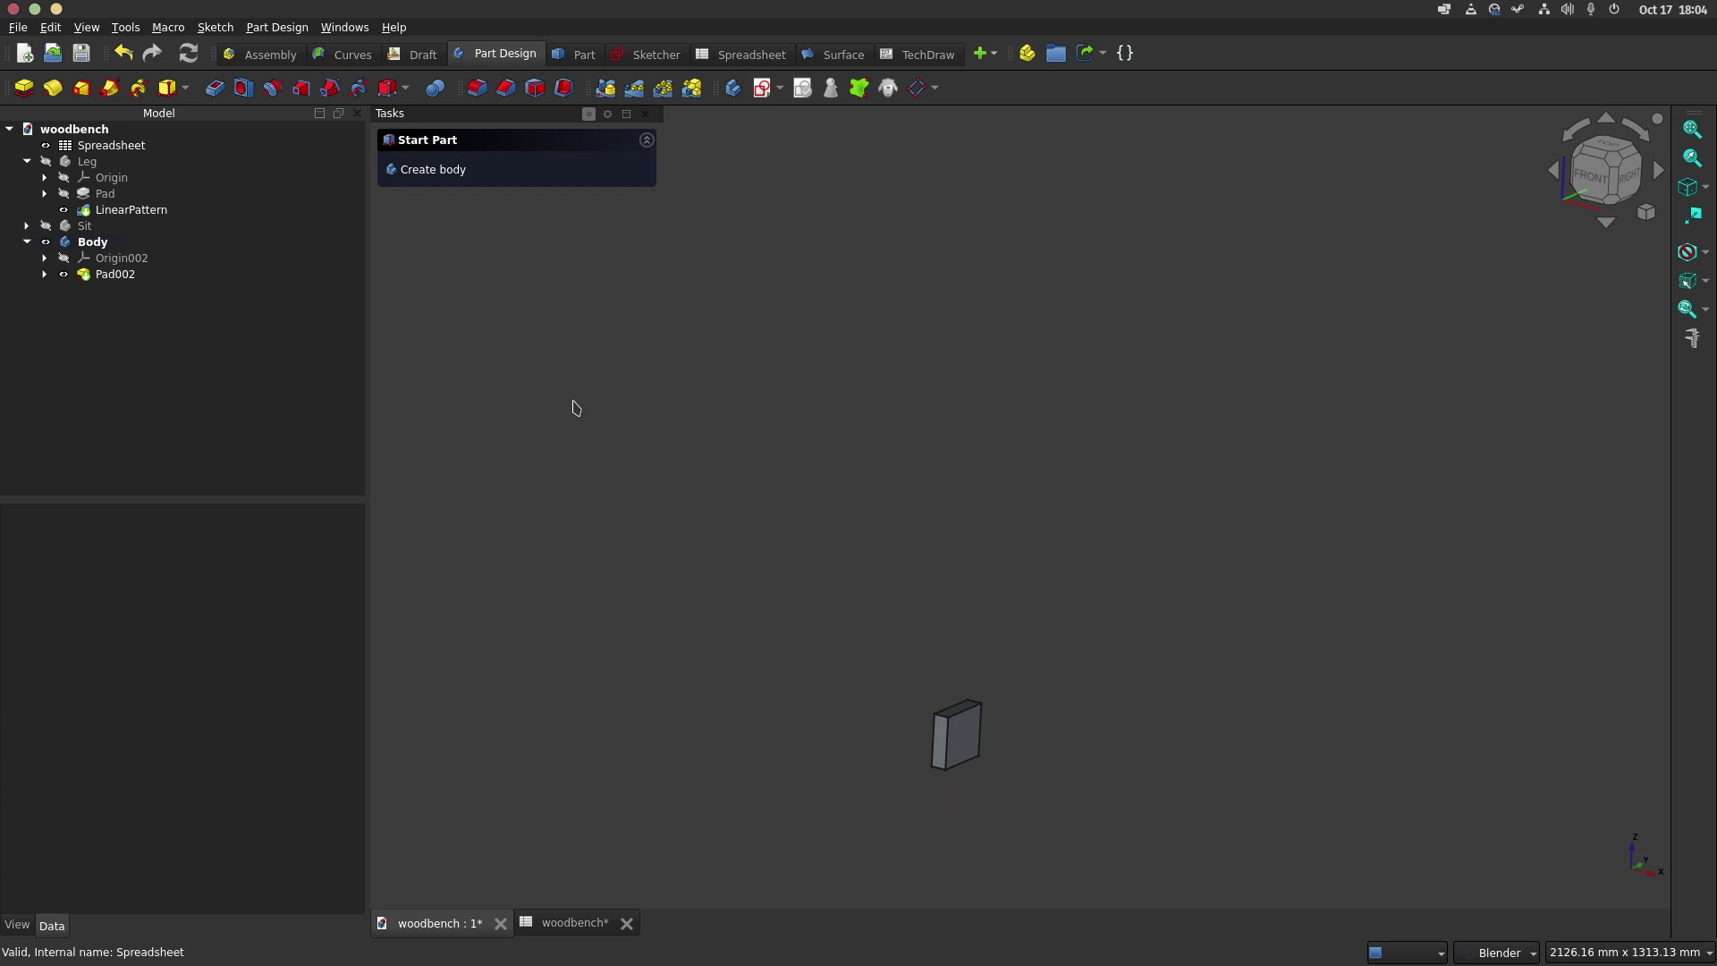
Increase the spacer length in the spreadsheet and return to the 3D model
double_click(111, 145)
left_click(719, 252)
left_click(439, 923)
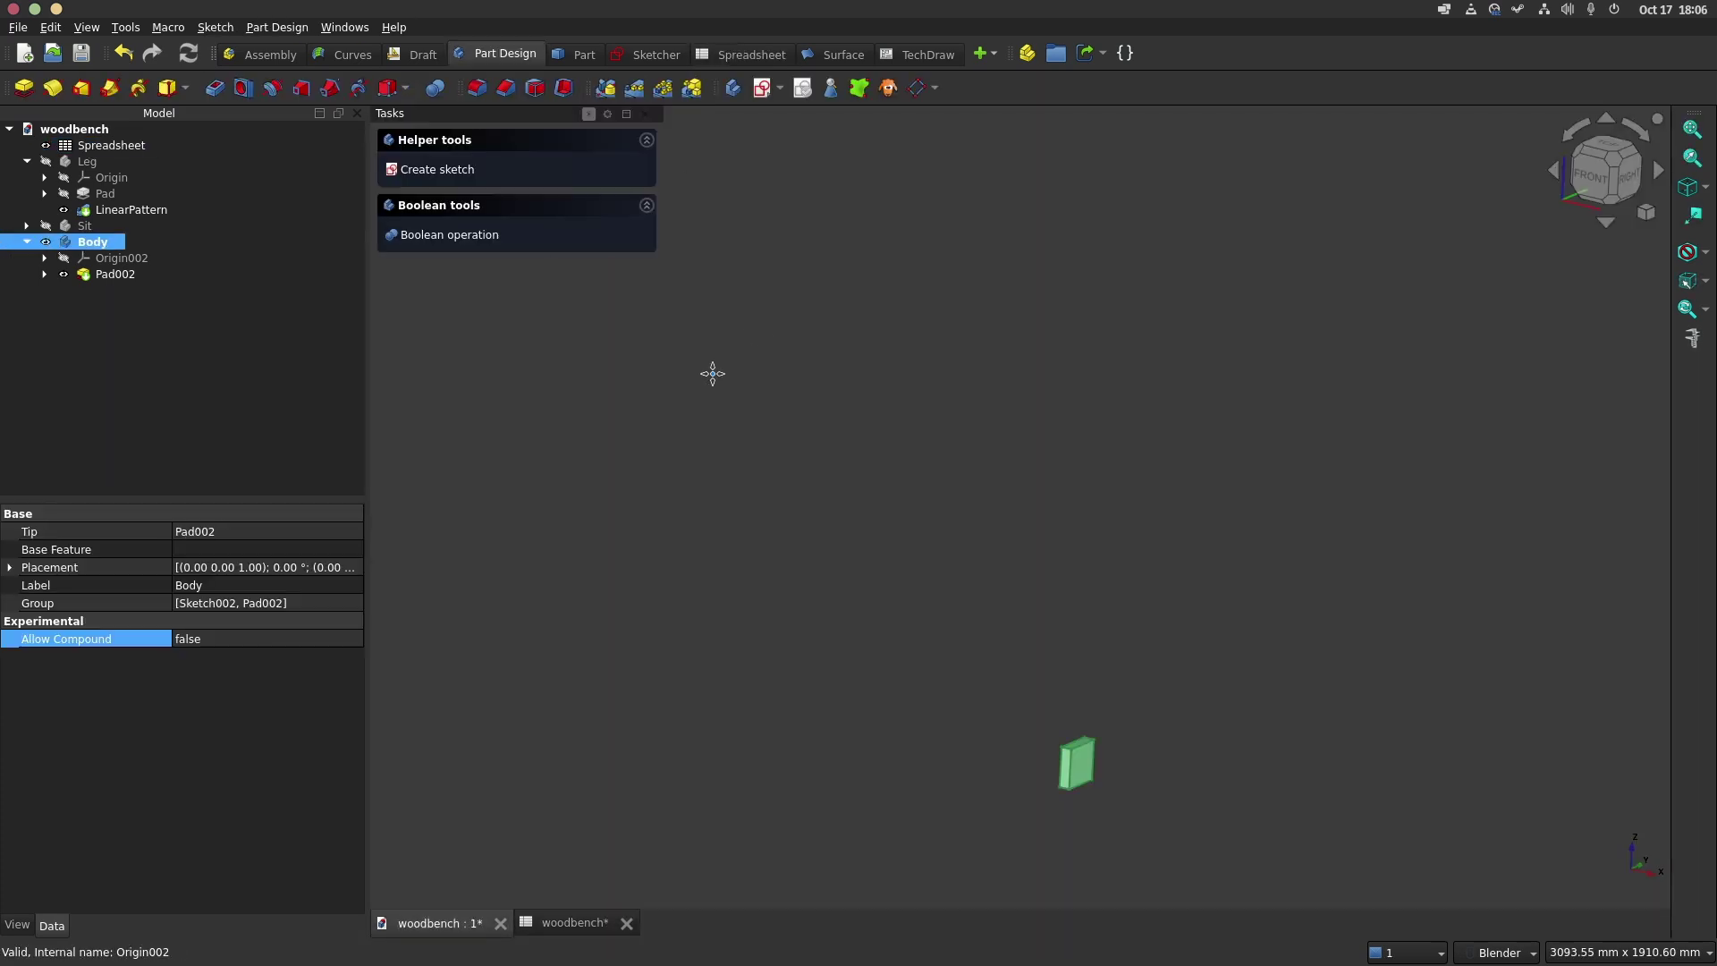
Set Allow Compound to true for the new body and start a linear pattern along the base X axis in Offset mode
left_click(237, 641)
left_click(235, 663)
left_click(634, 87)
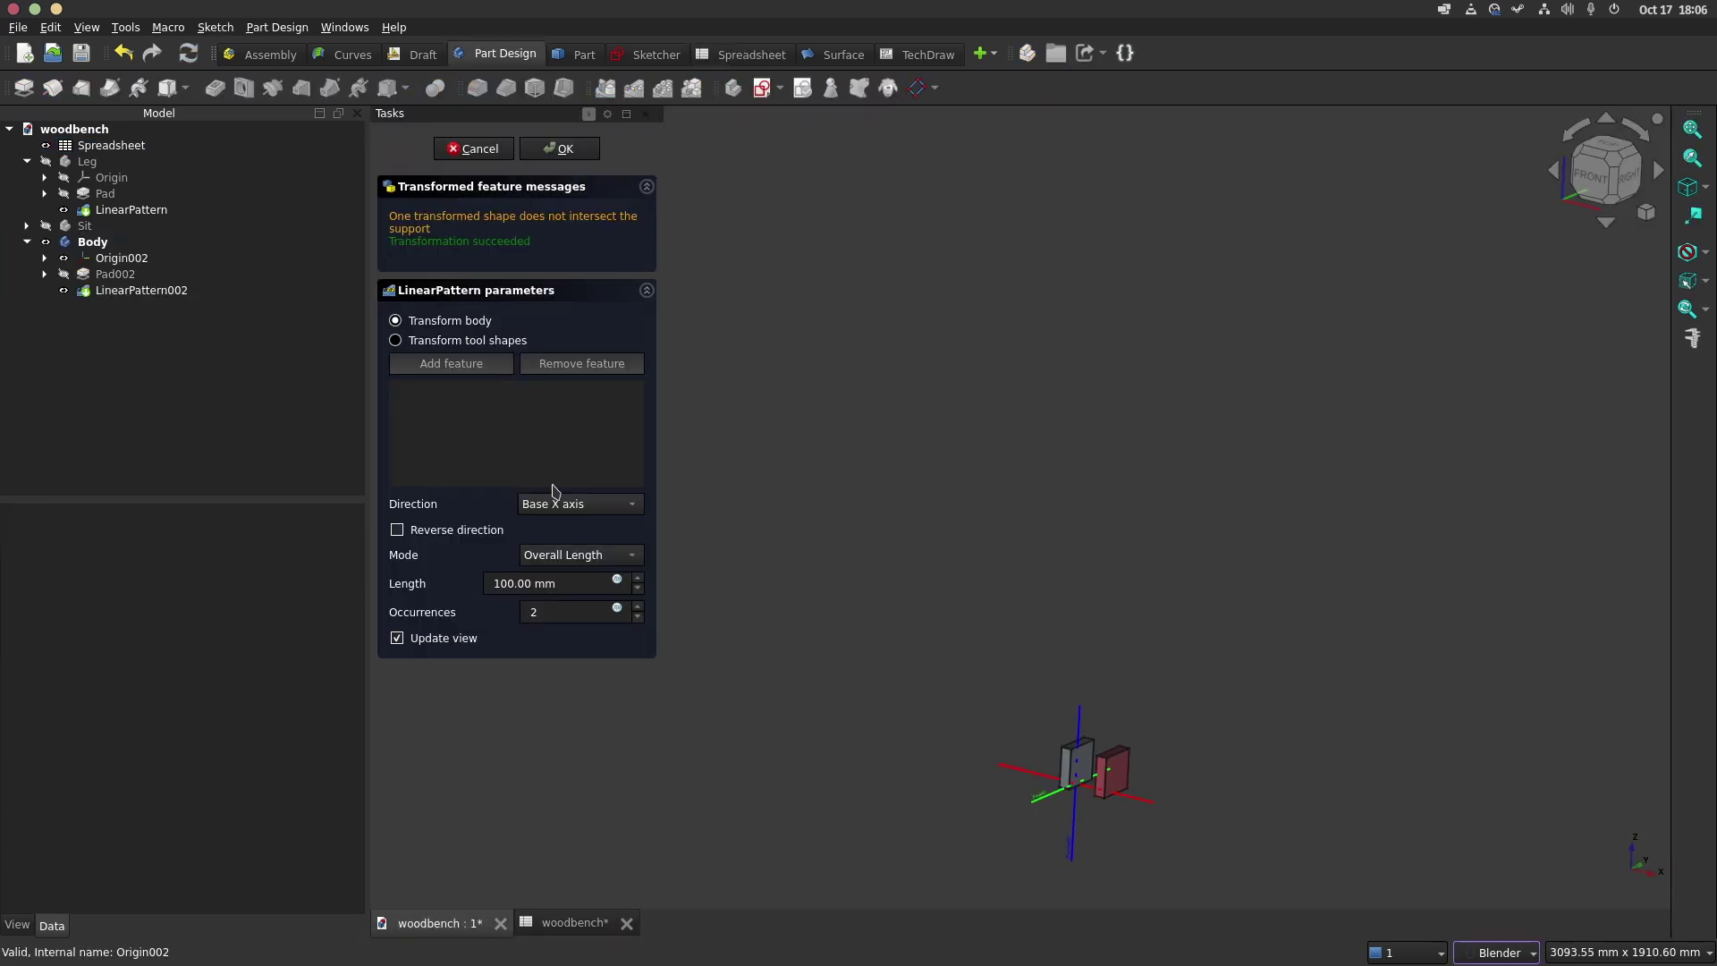
scroll(577, 561, "down", 1)
Set the pattern's offset to <<Spreadsheet>>.spt plus <<Spreadsheet>>.lth
left_click(615, 582)
type("spre")
key("Down")
key("Return")
type(".spt/spre")
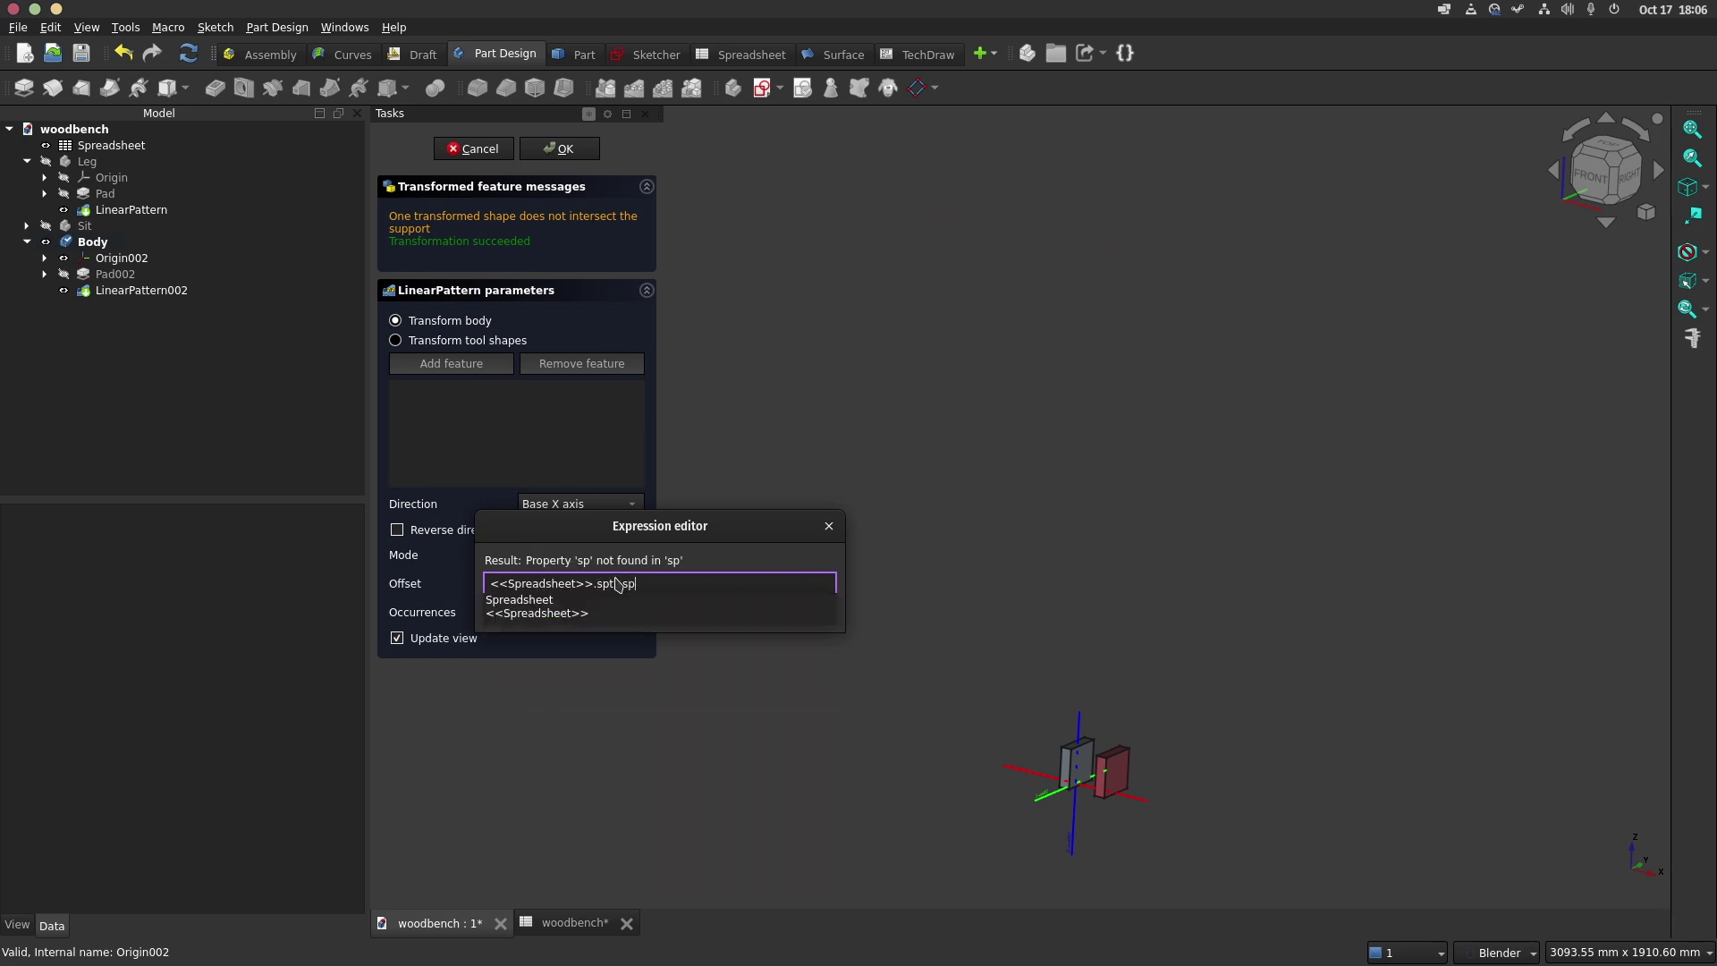
key("Down")
key("Return")
type(".lth")
key("Return")
Drive the pattern's occurrences with a <<Spreadsheet>> expression that produces 5 and accept the pattern
left_click(621, 614)
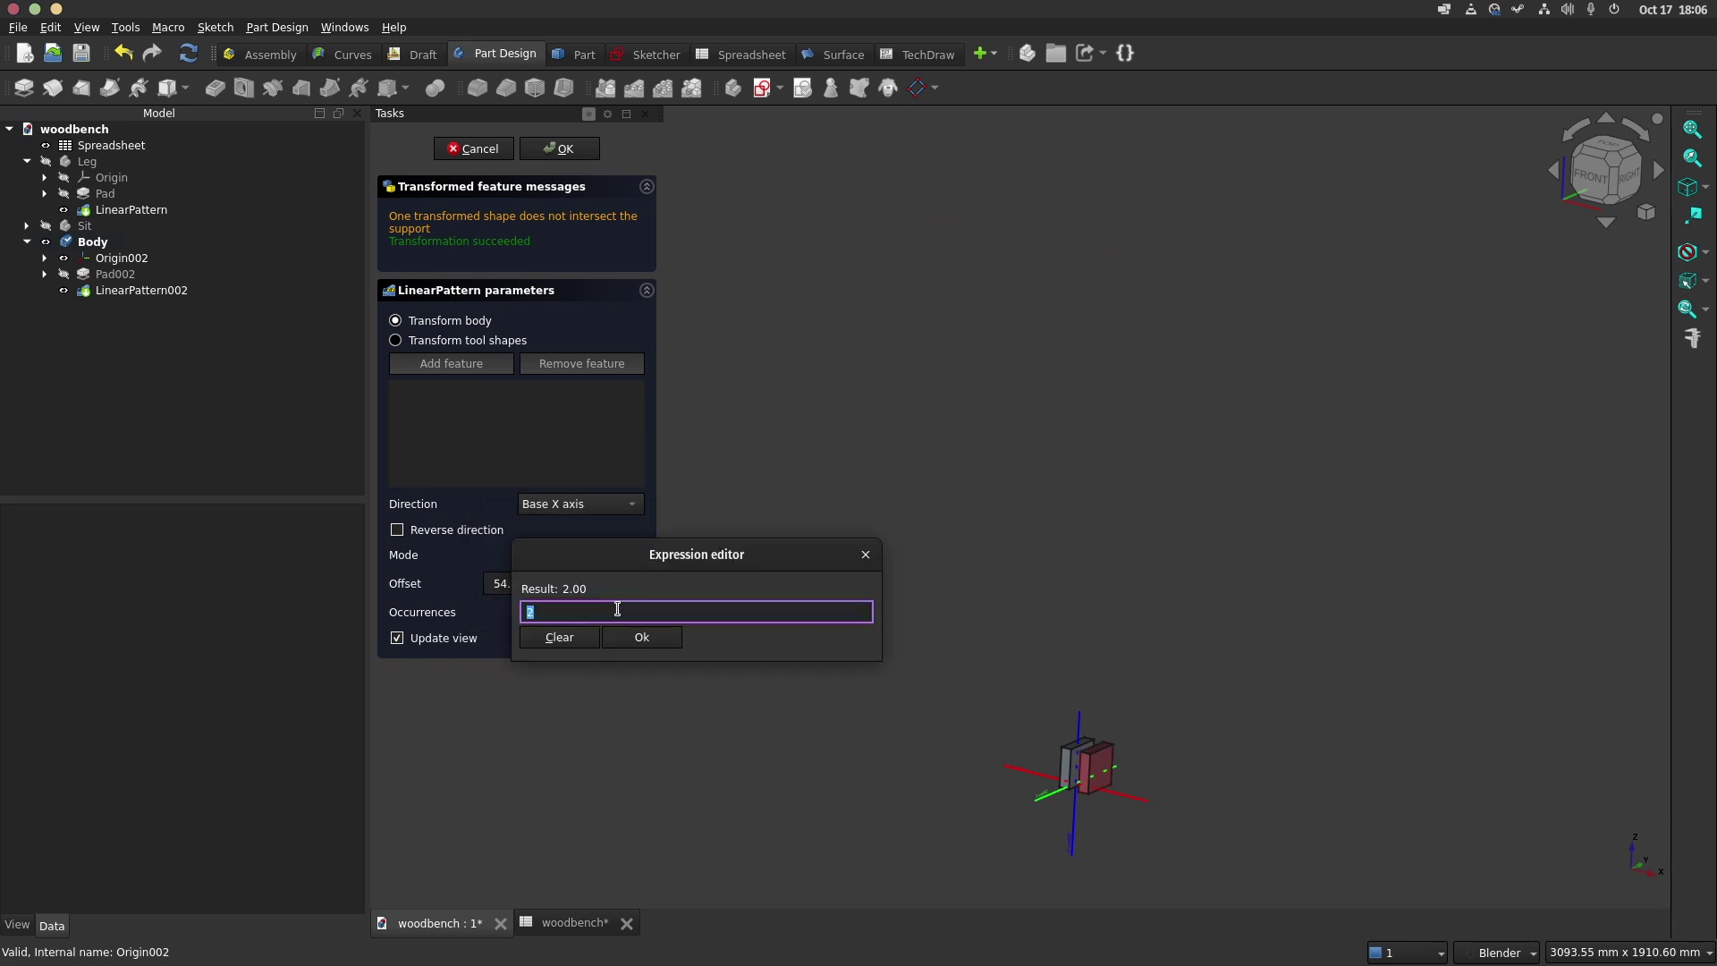
type("spre")
key("Down")
key("Return")
type(".ln")
key("Return")
key("Return")
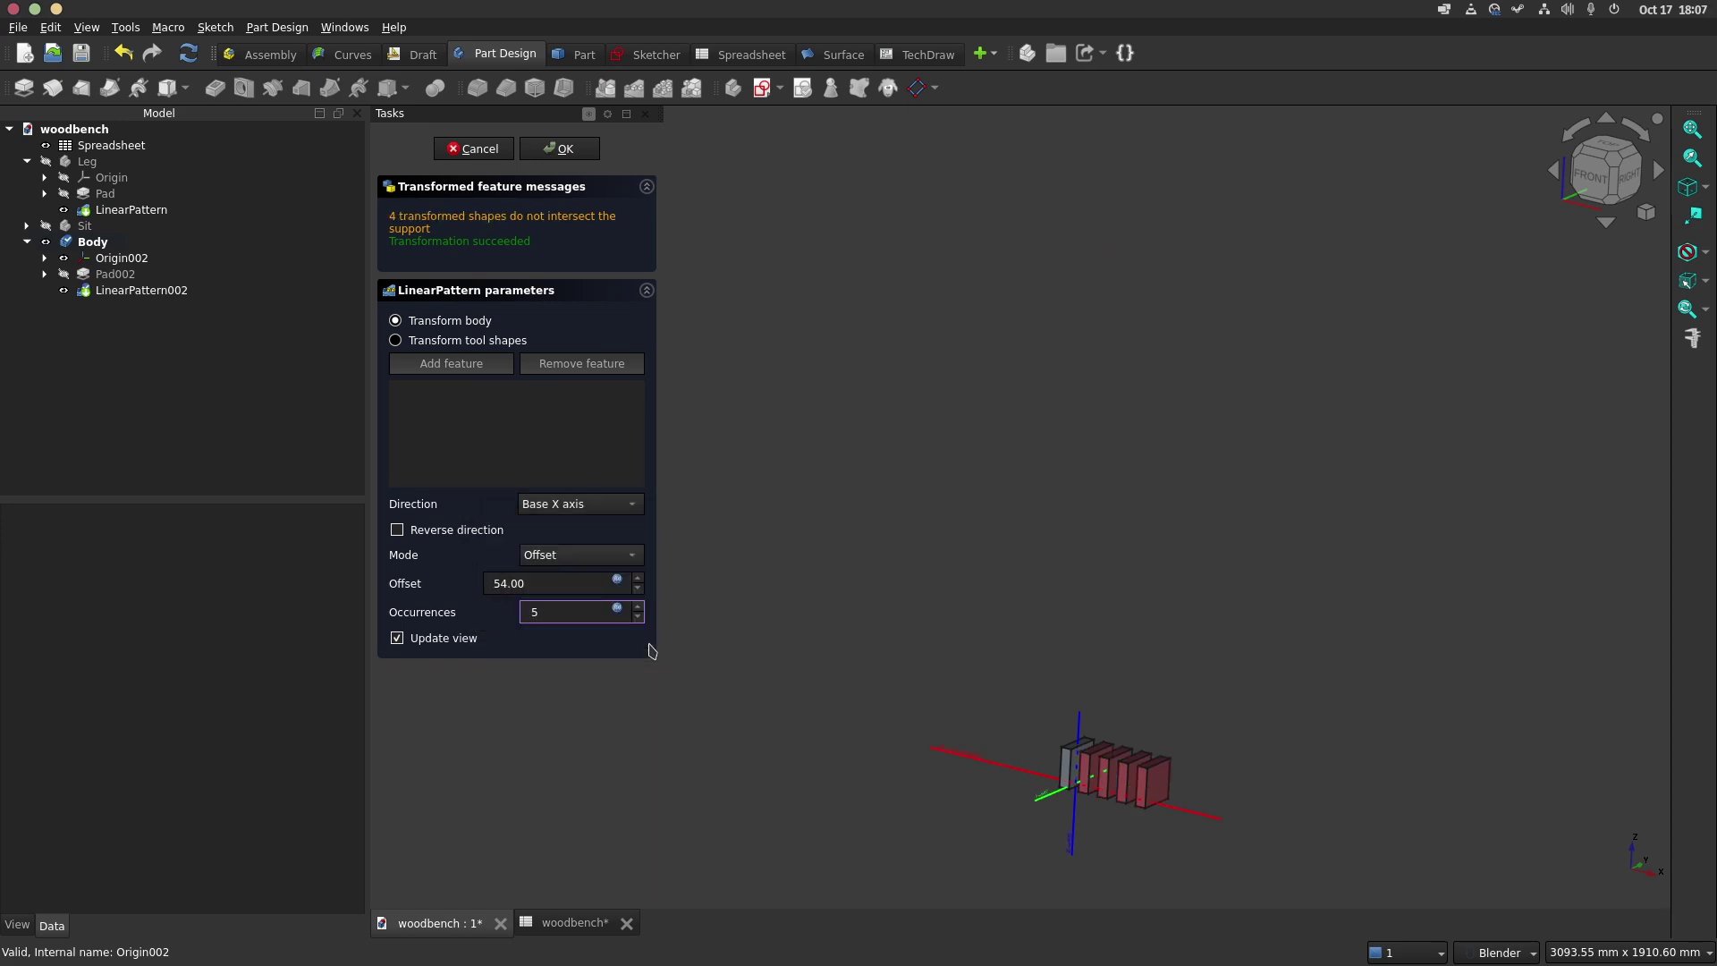
left_click(560, 148)
Rename the new patterned body to Spacer
left_click(92, 243)
type("Spacer")
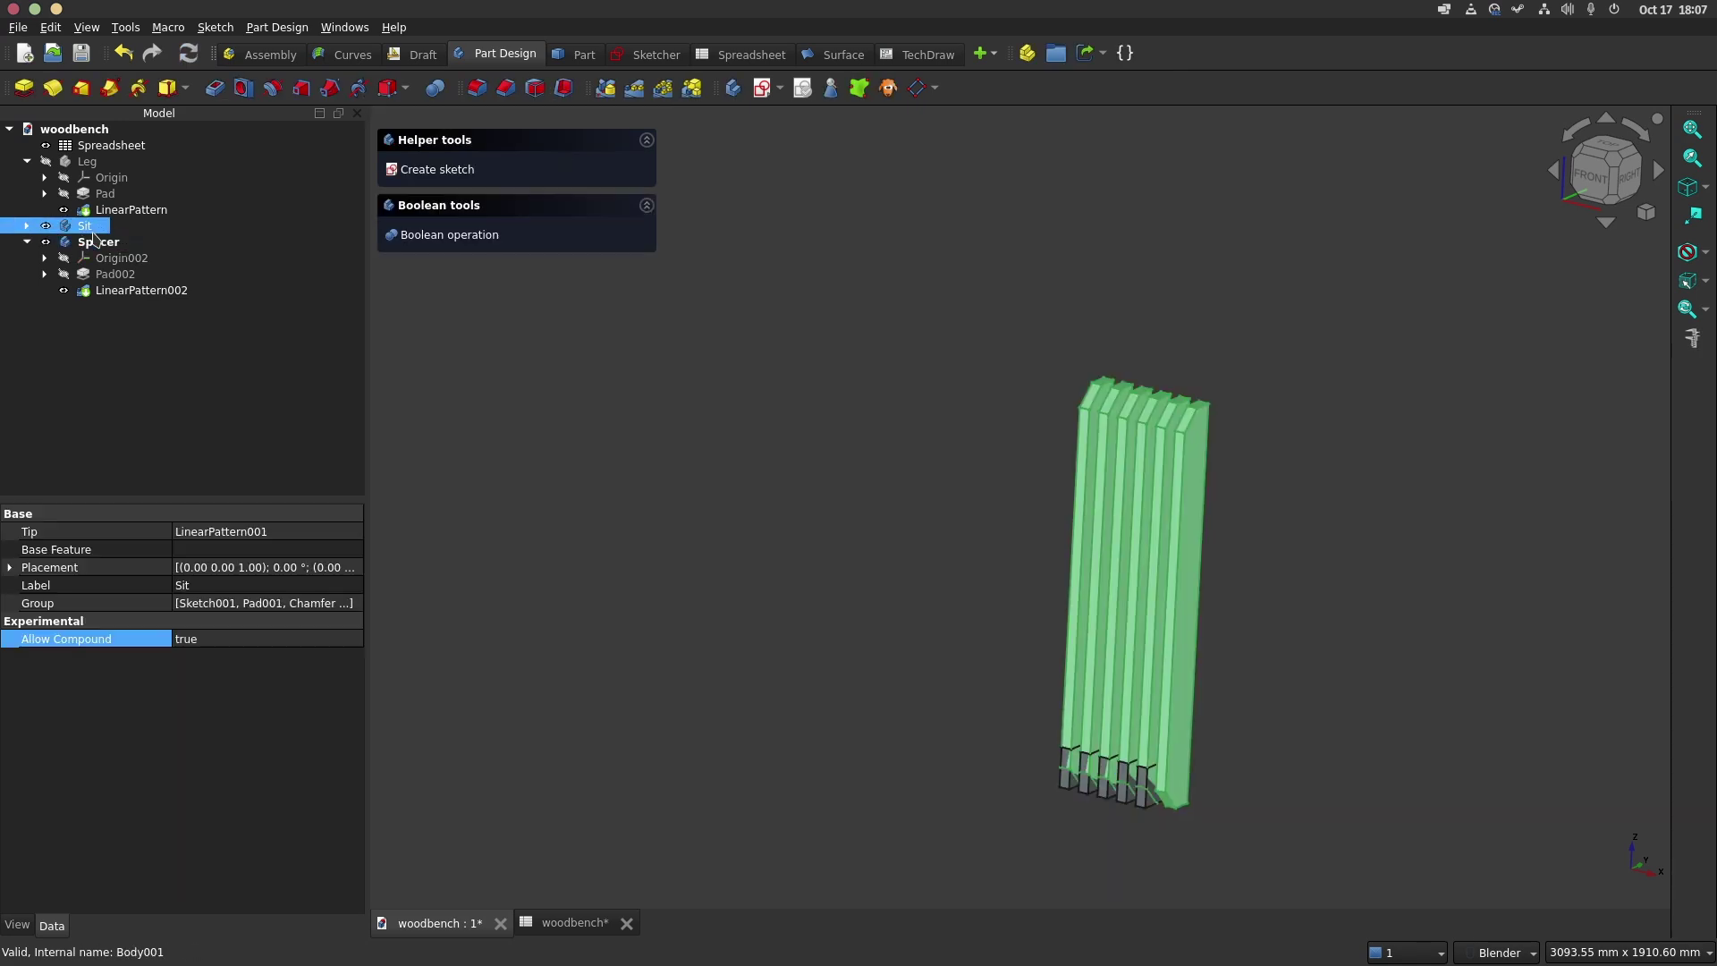
key("Return")
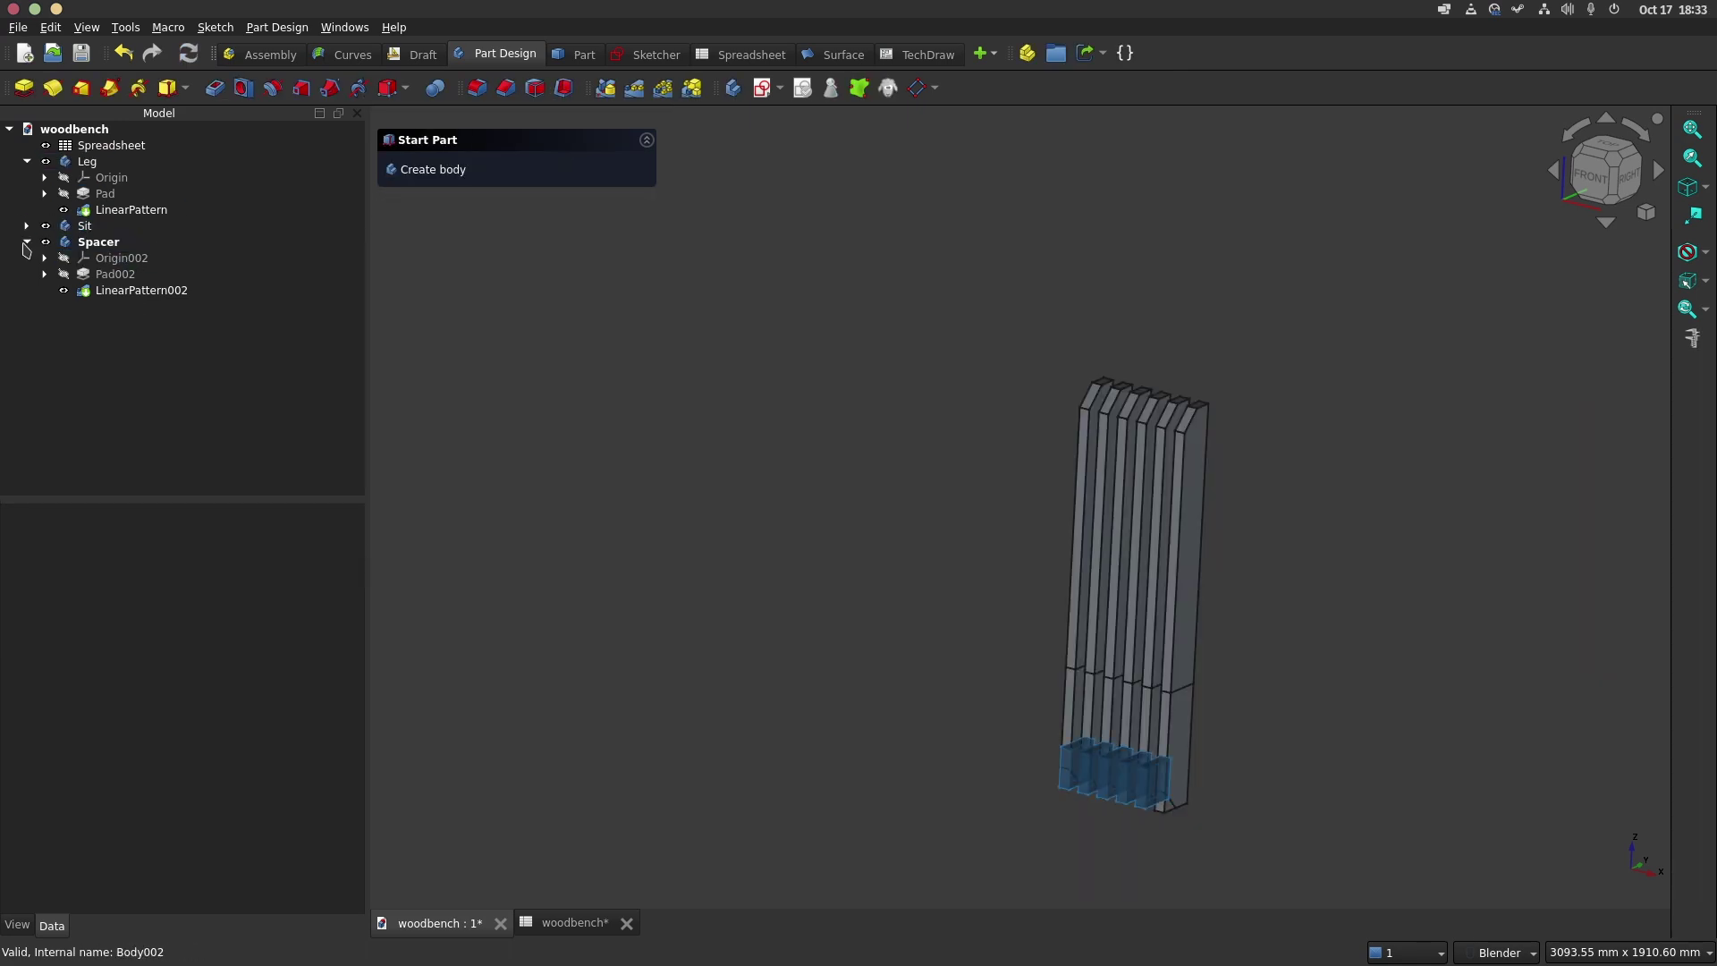
Hide the Spacer, Sit and Leg bodies and collapse their entries in the model tree
left_click(25, 243)
left_click(93, 243)
key("space")
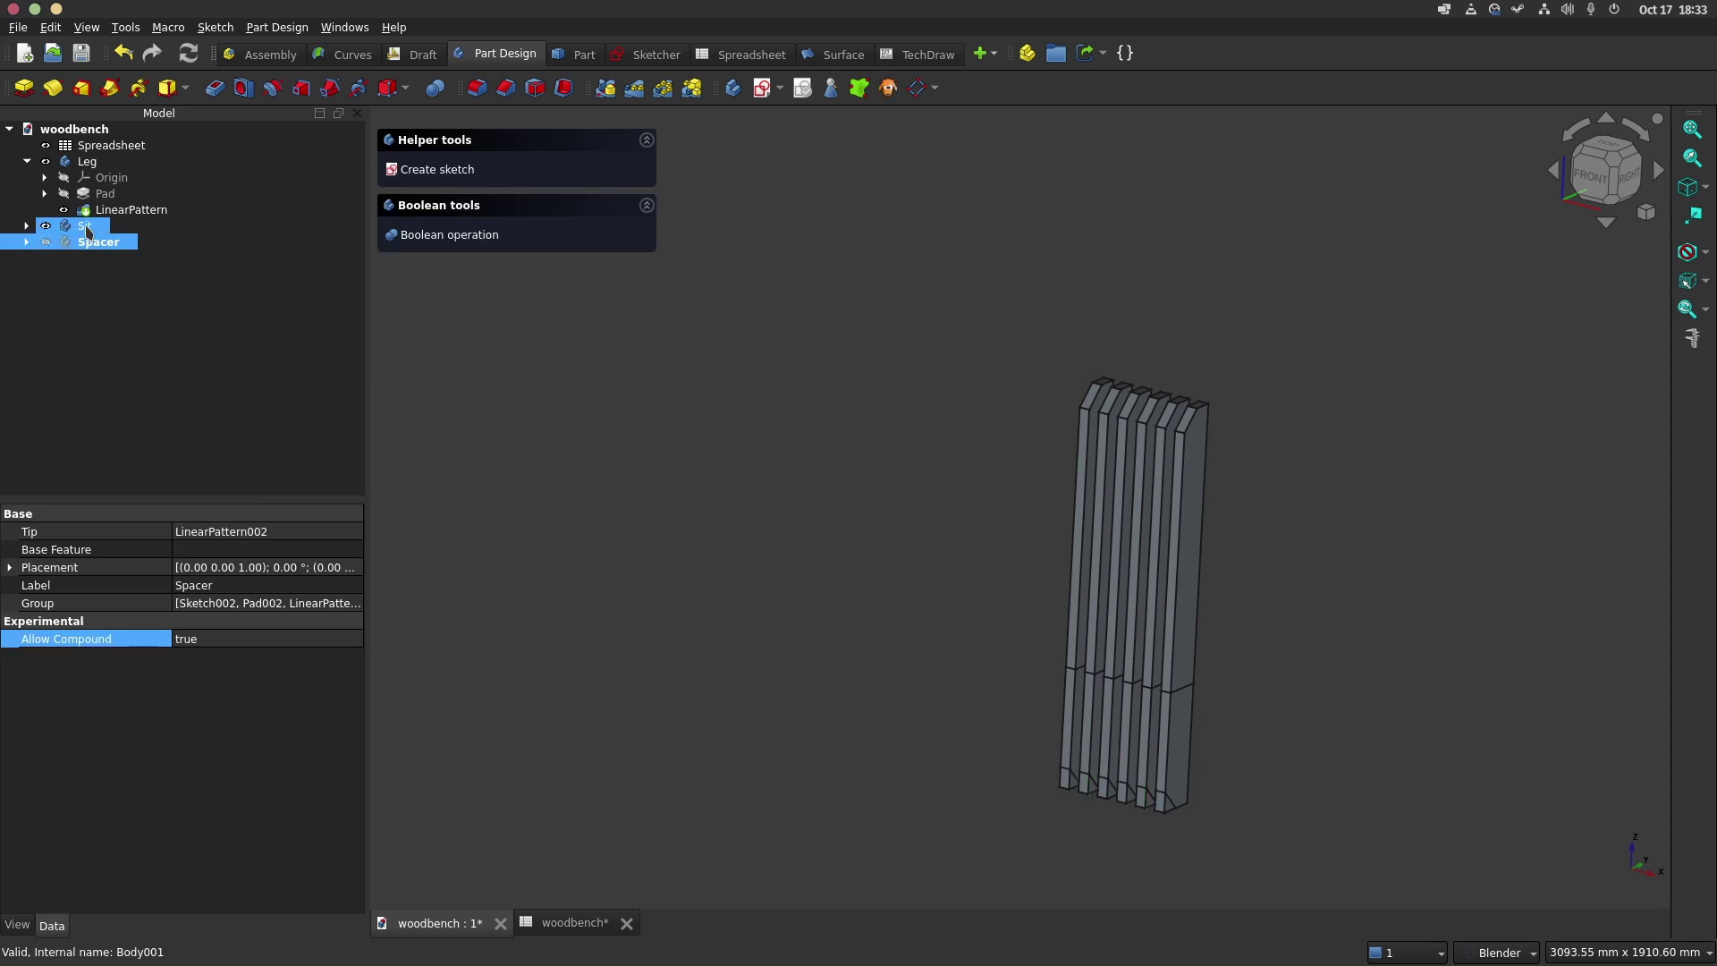
left_click(86, 227)
key("space")
left_click(45, 161)
left_click(26, 161)
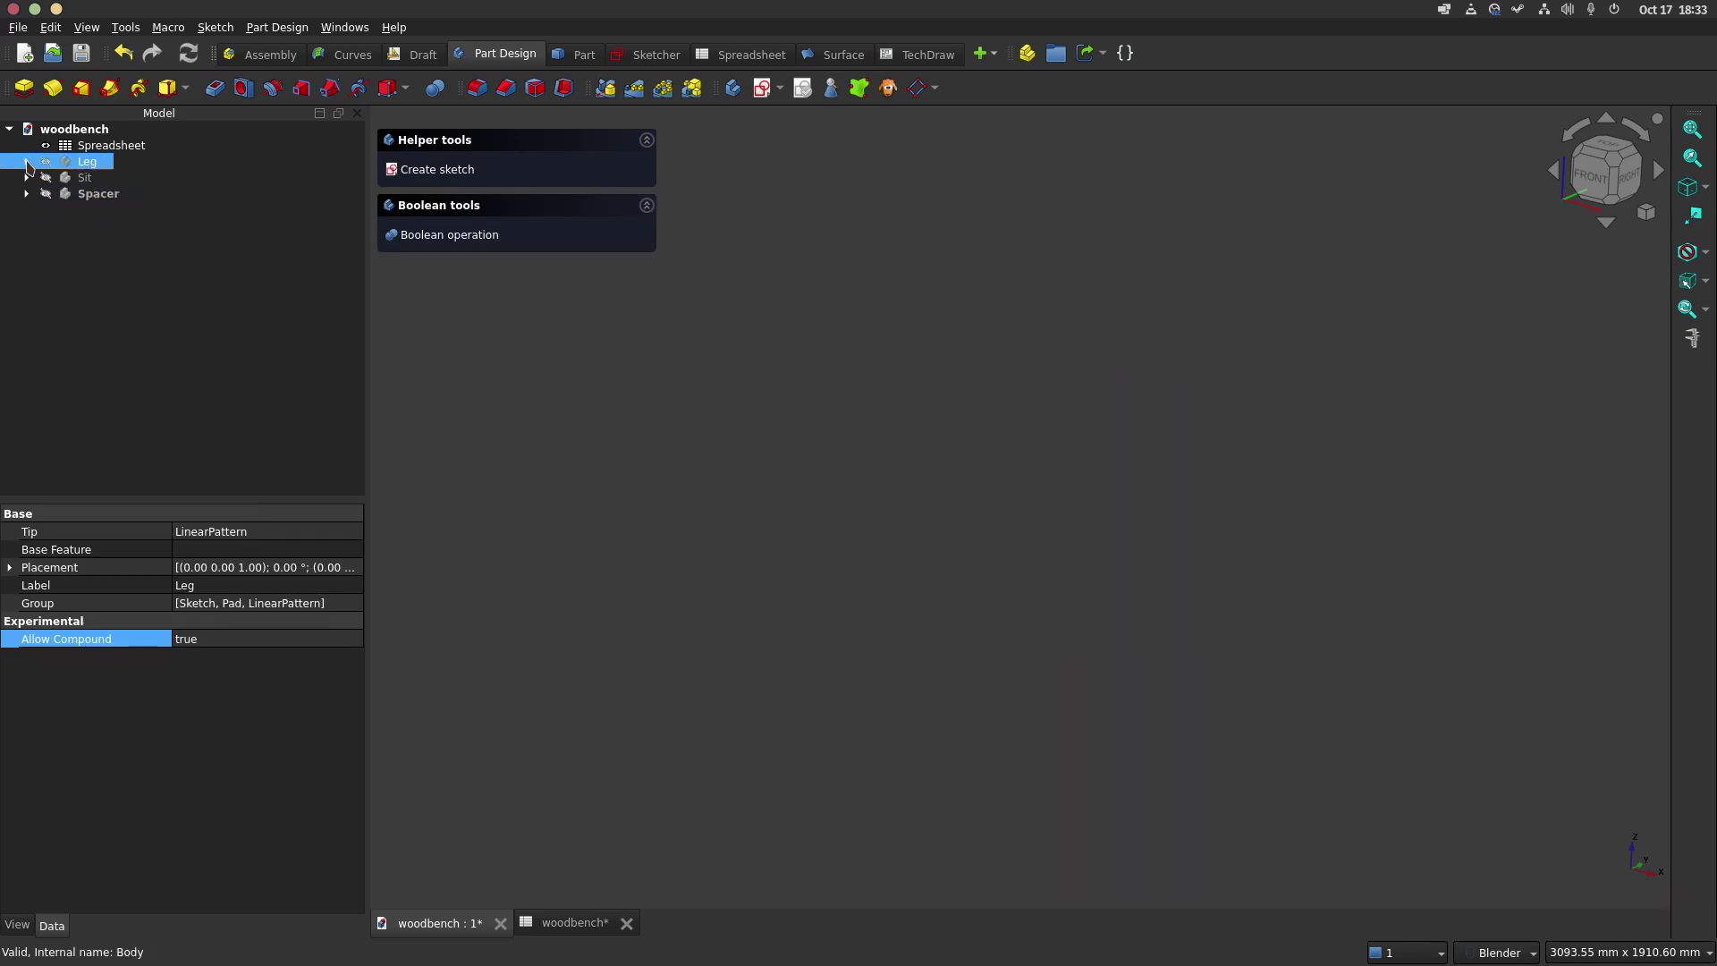
Create an assembly, insert the Leg body as its first component and ground it
left_click(266, 54)
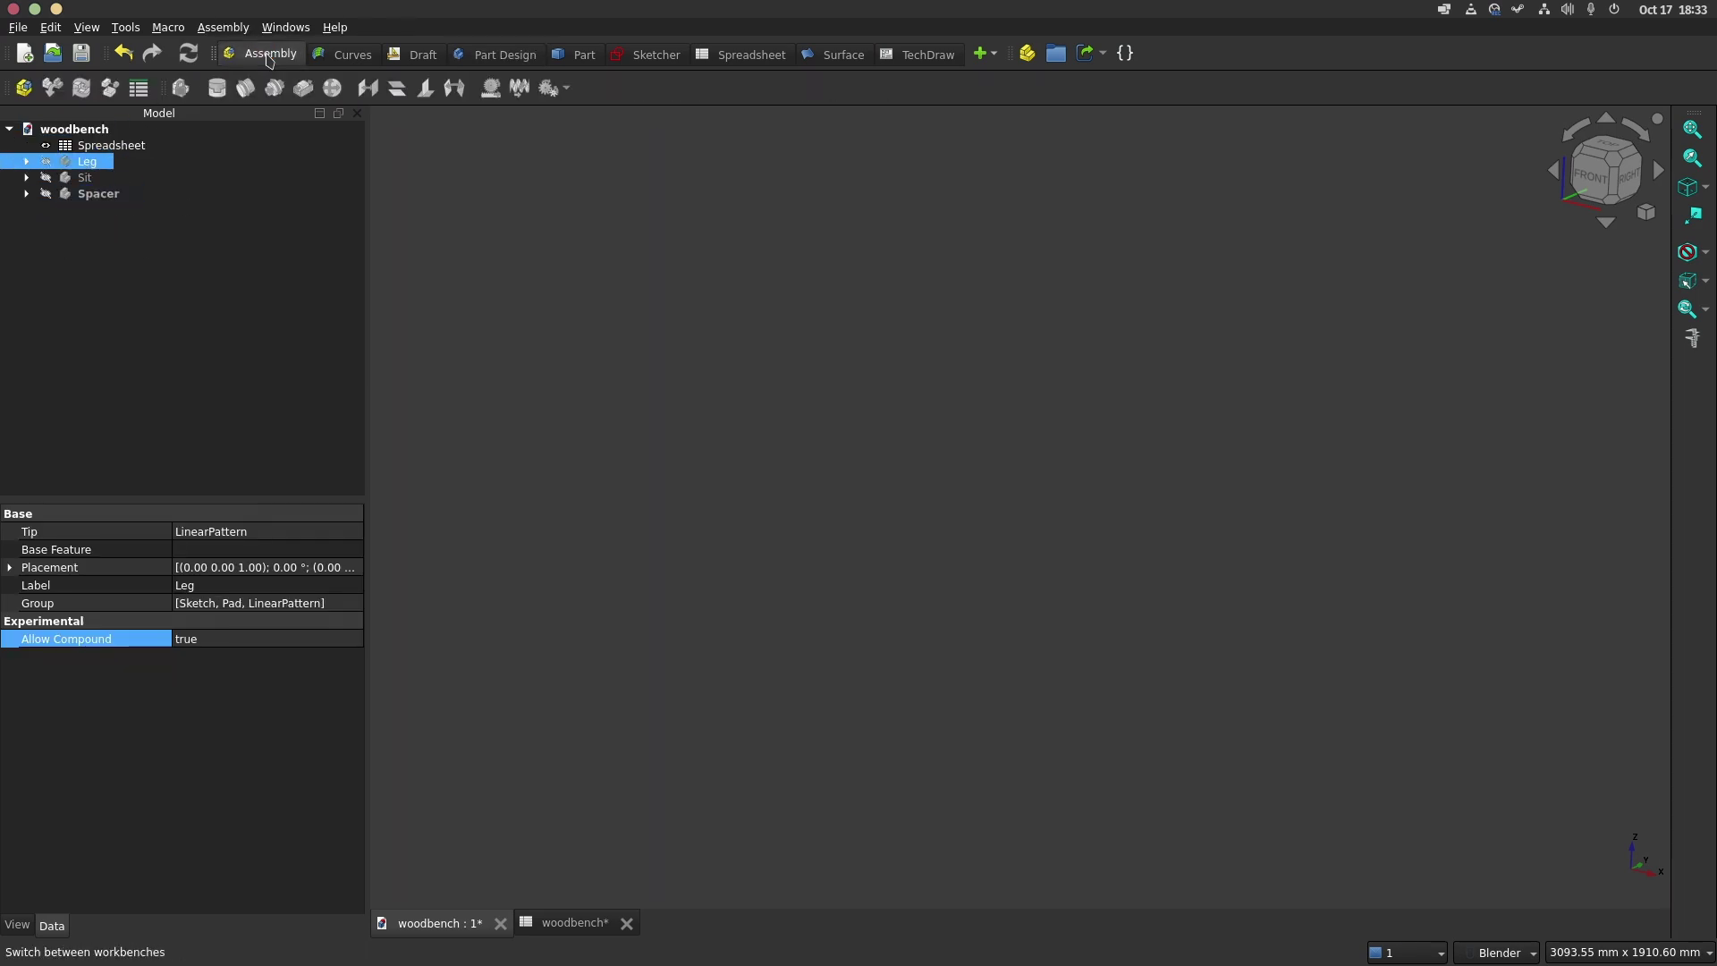
left_click(24, 88)
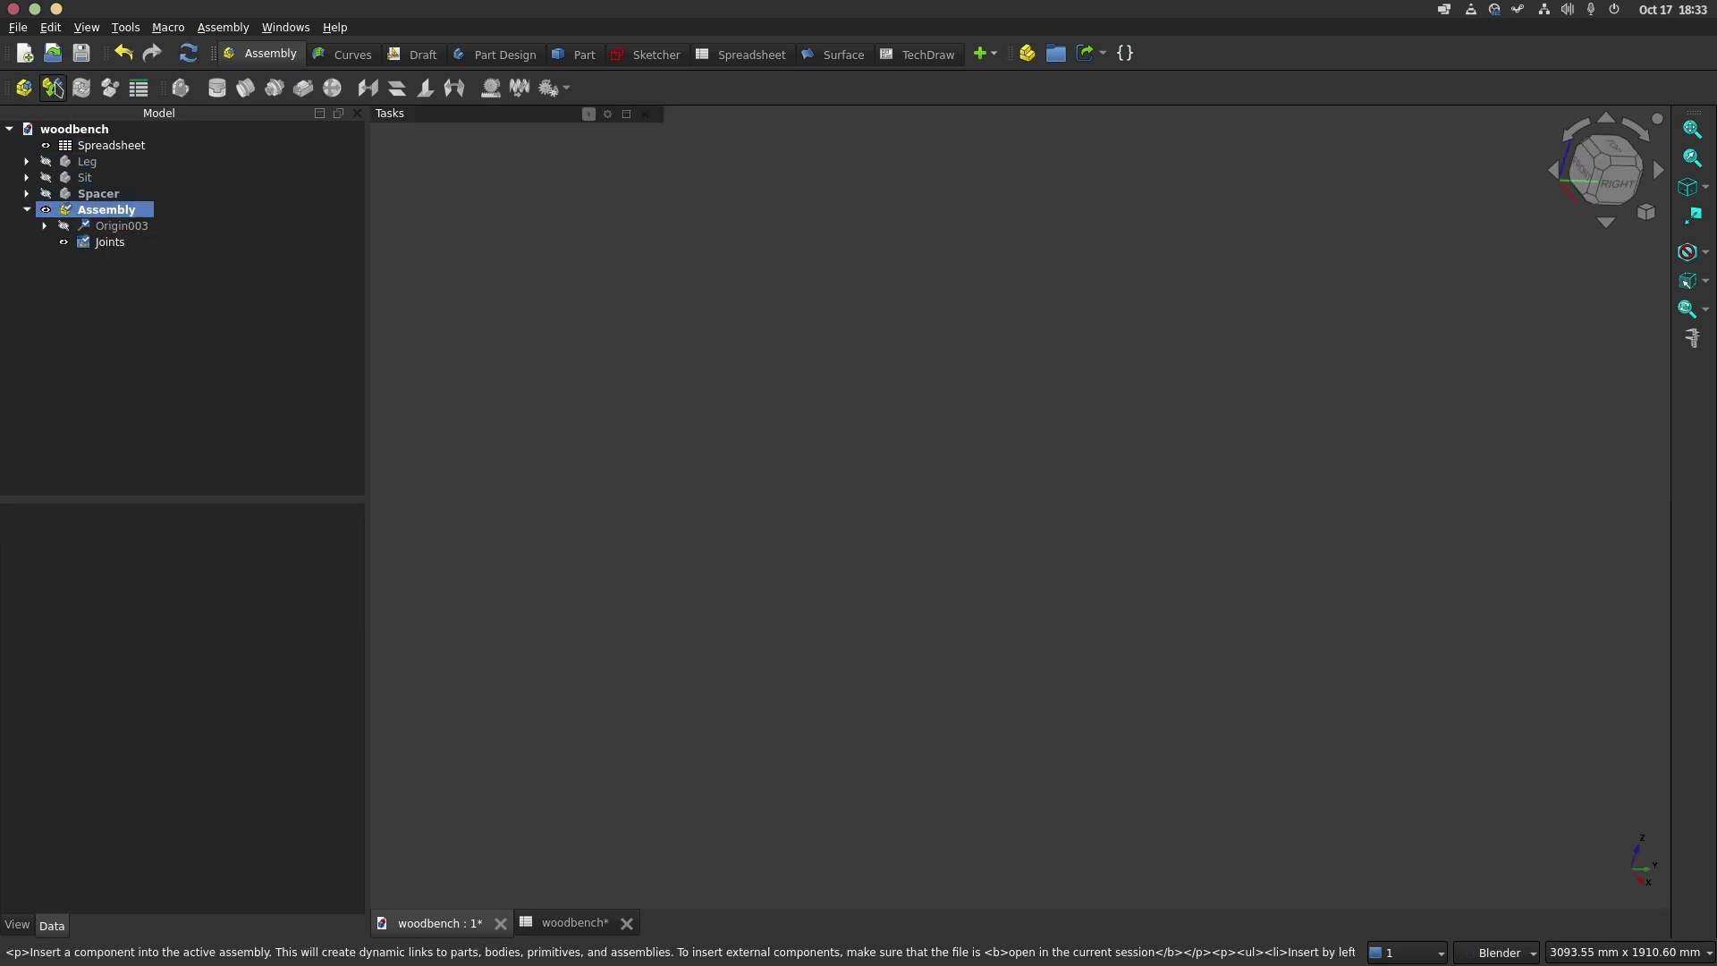
left_click(53, 88)
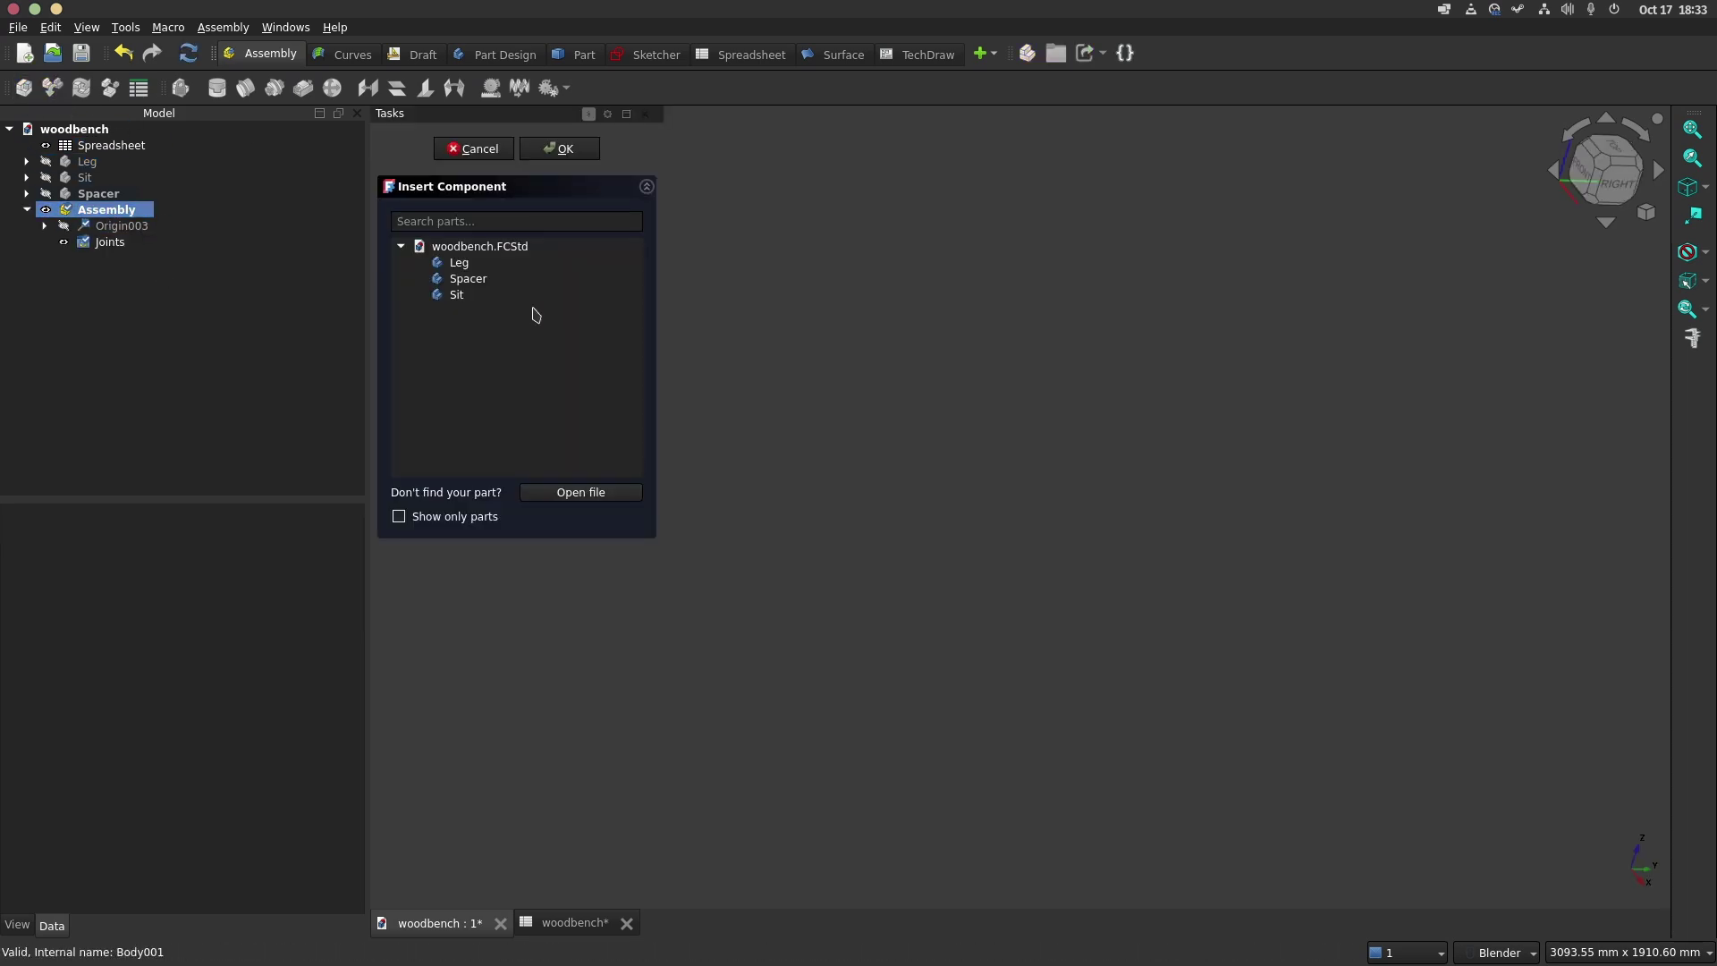
left_click(468, 267)
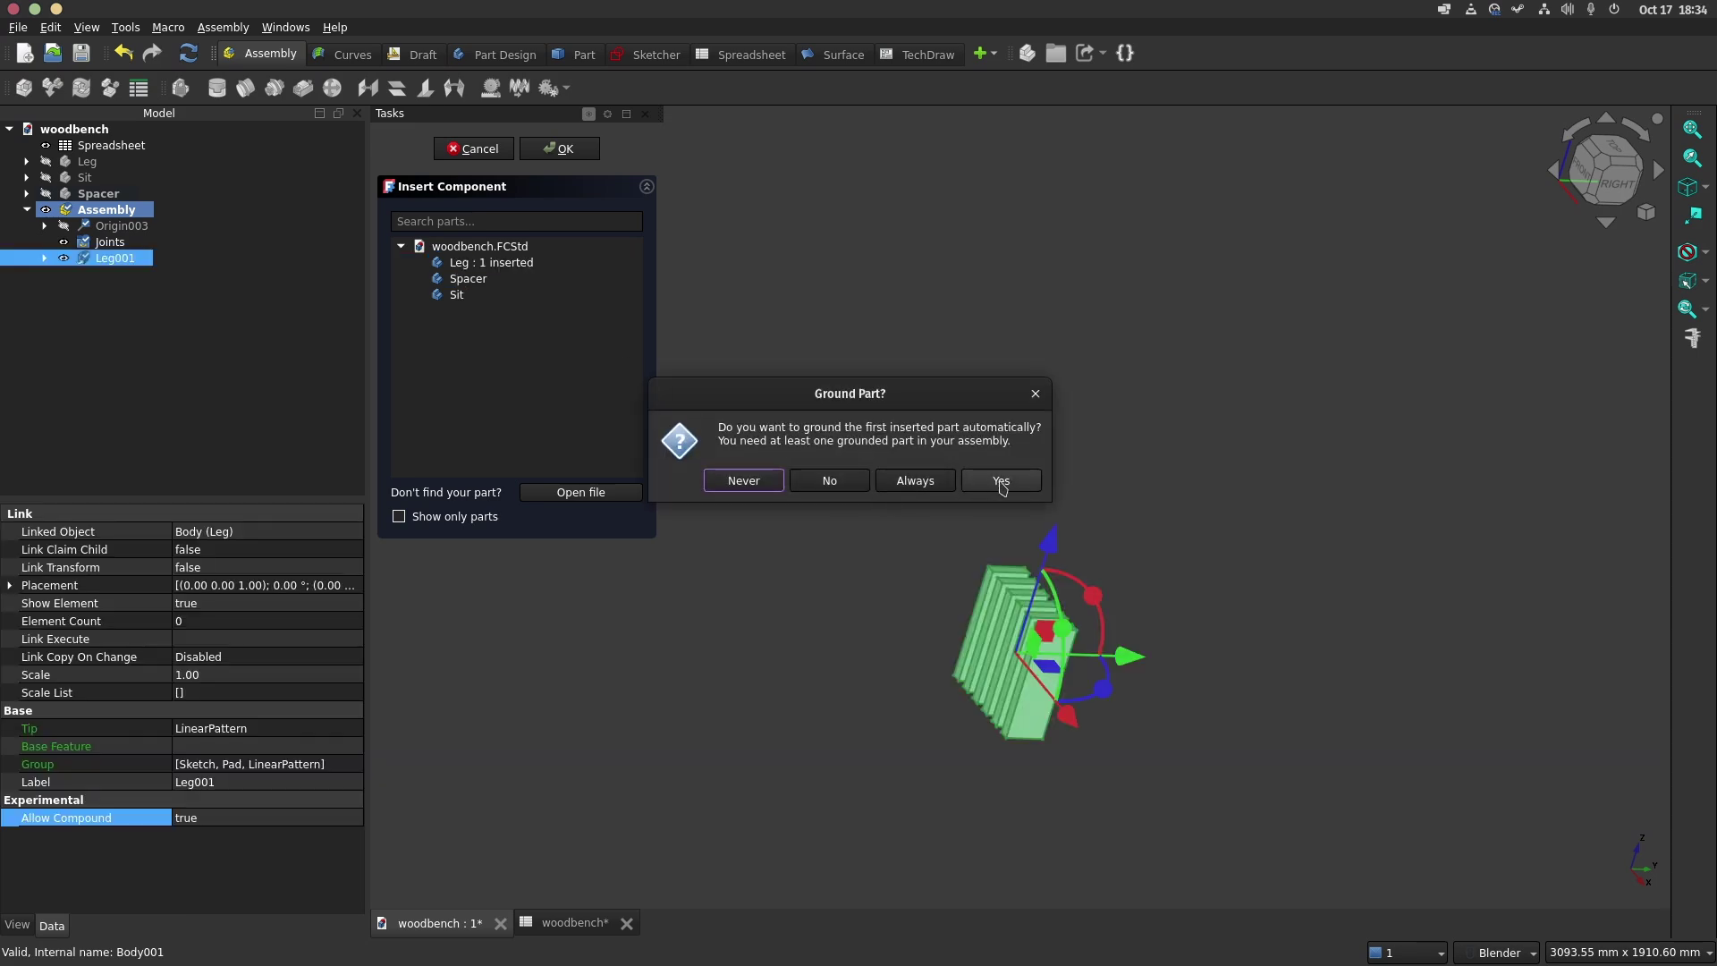
key("Return")
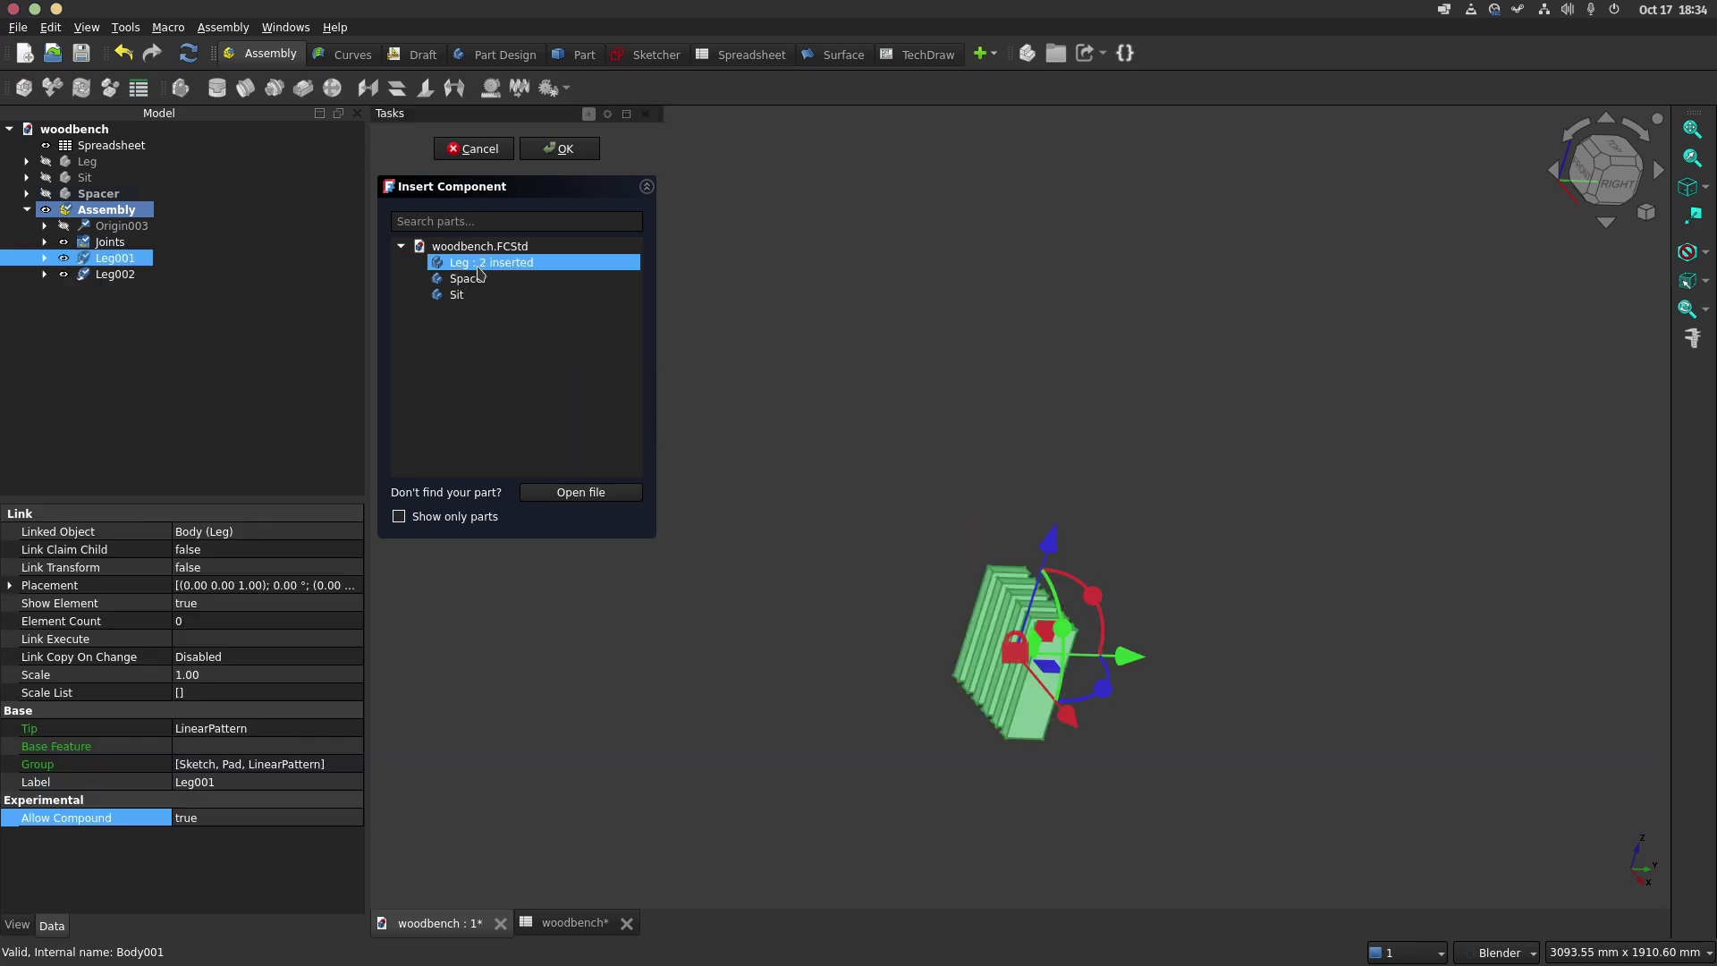
Insert a second Leg and one Sit, moving them along Y to opposite sides of the grounded leg
left_click(481, 263)
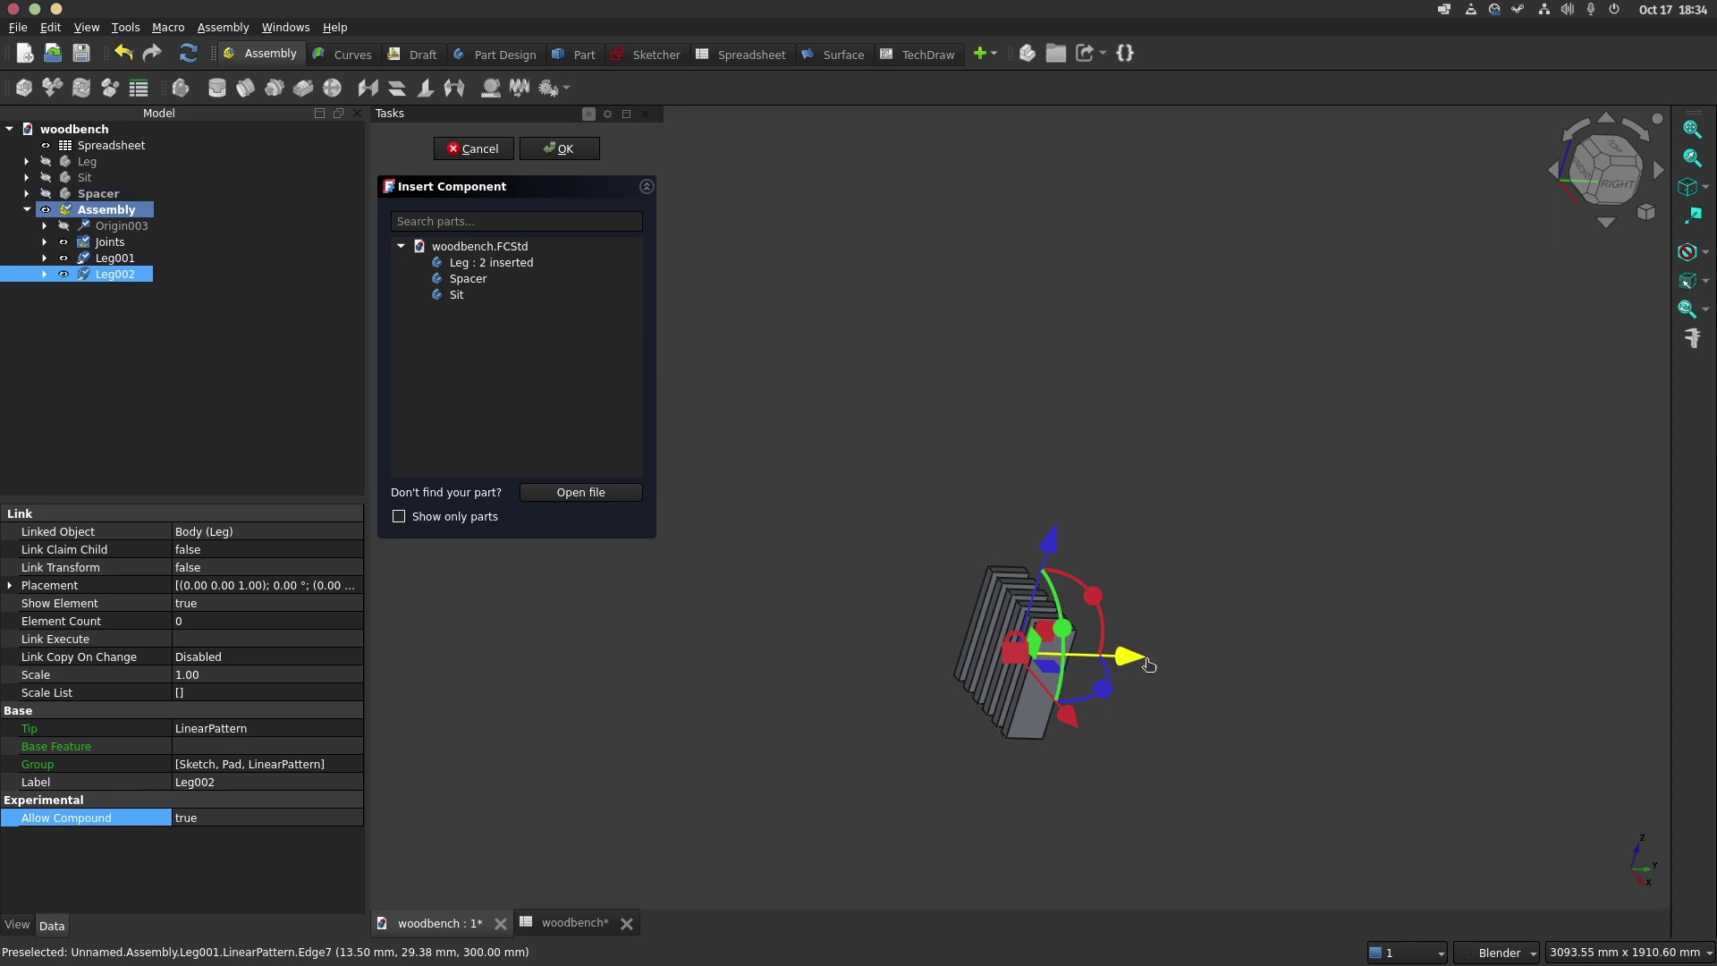
left_click_drag(1131, 658, 1440, 669)
left_click(469, 295)
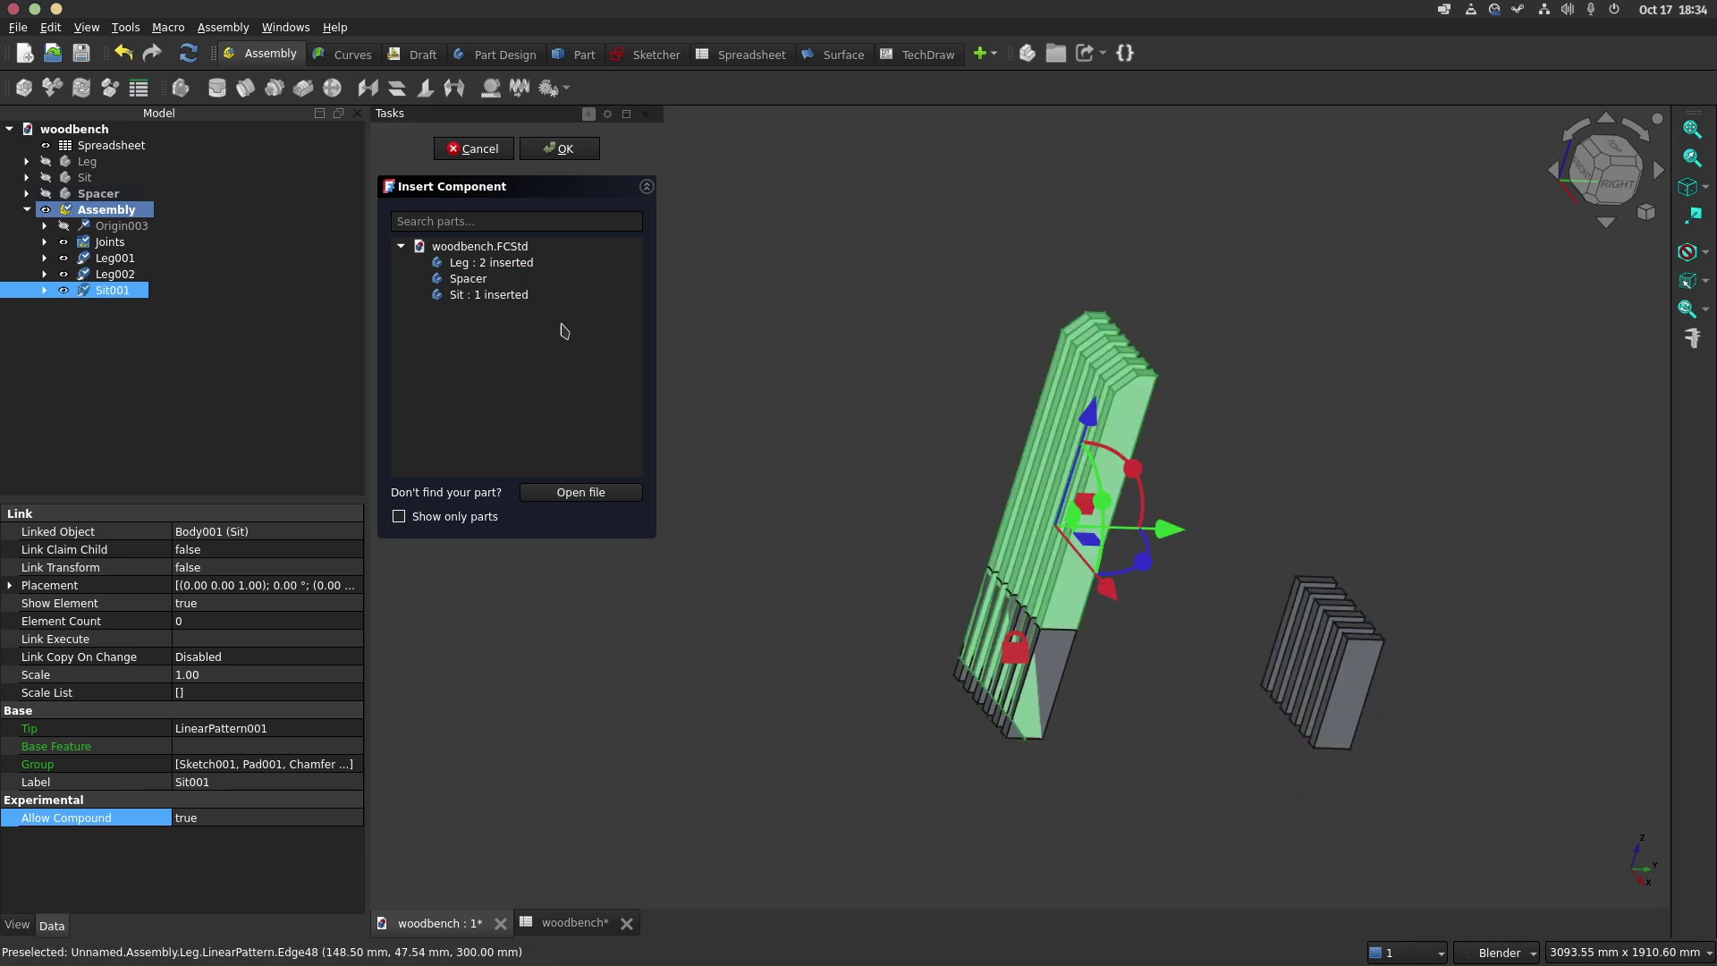
left_click_drag(1169, 539, 899, 522)
Insert two Spacer components and move them along Y into the space between the Sit and the grounded leg
left_click(472, 279)
left_click_drag(1118, 690, 863, 684)
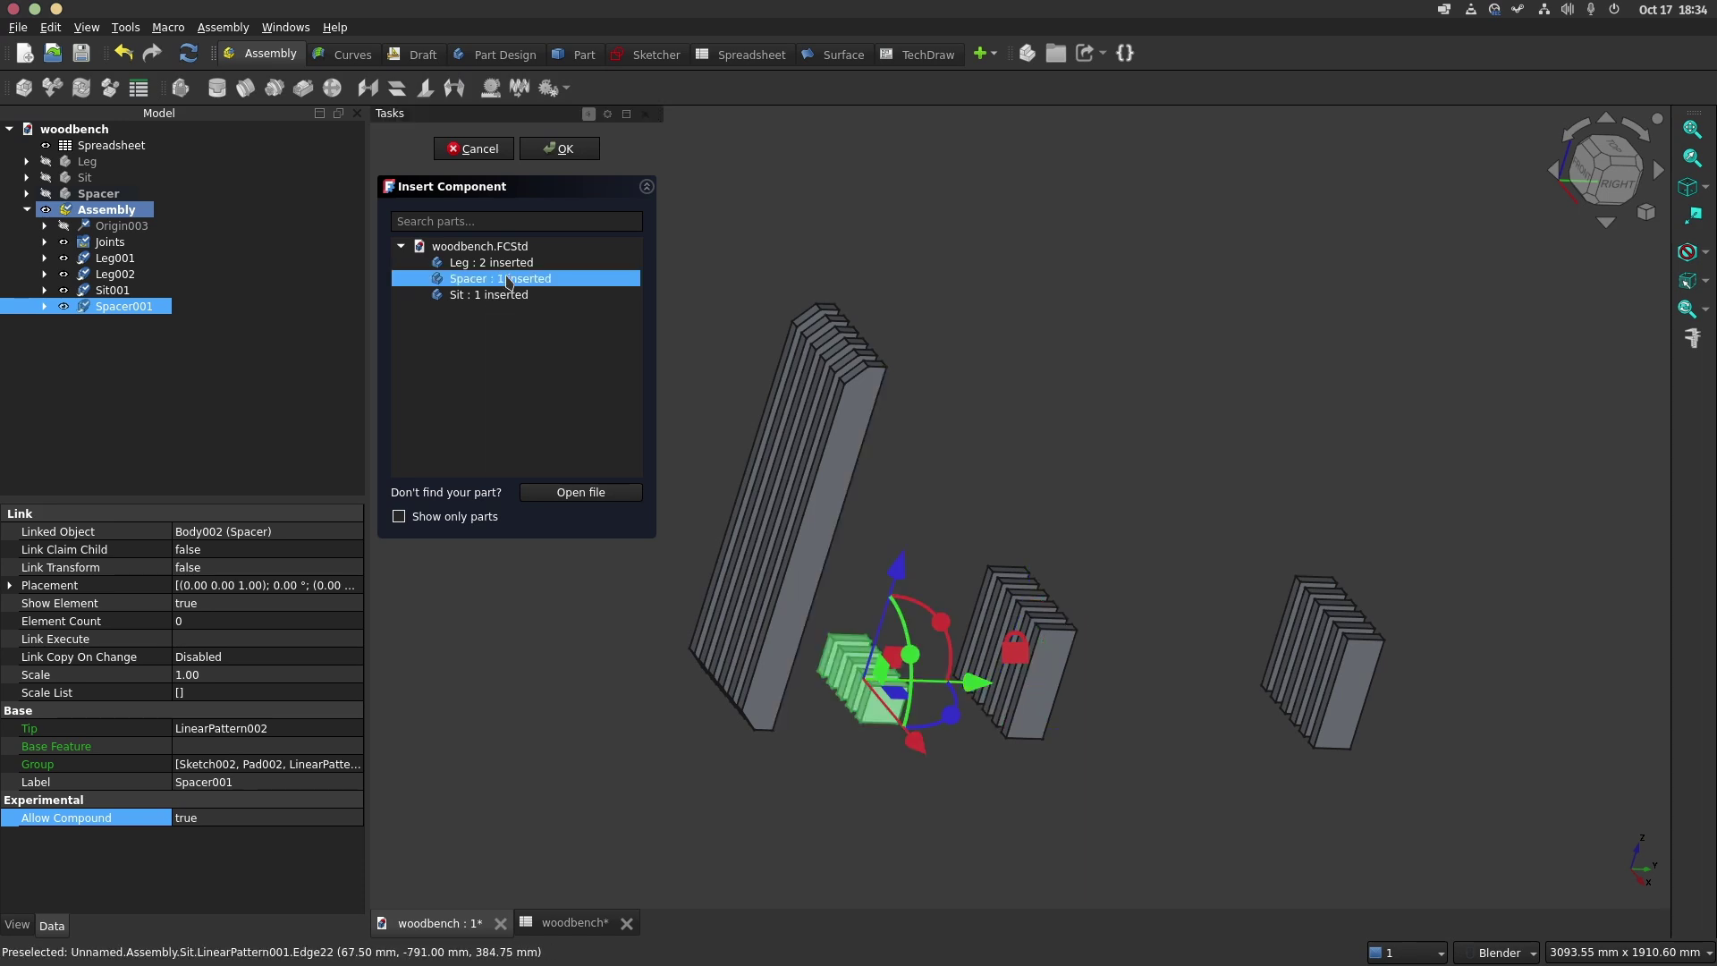
left_click_drag(1158, 687, 1060, 685)
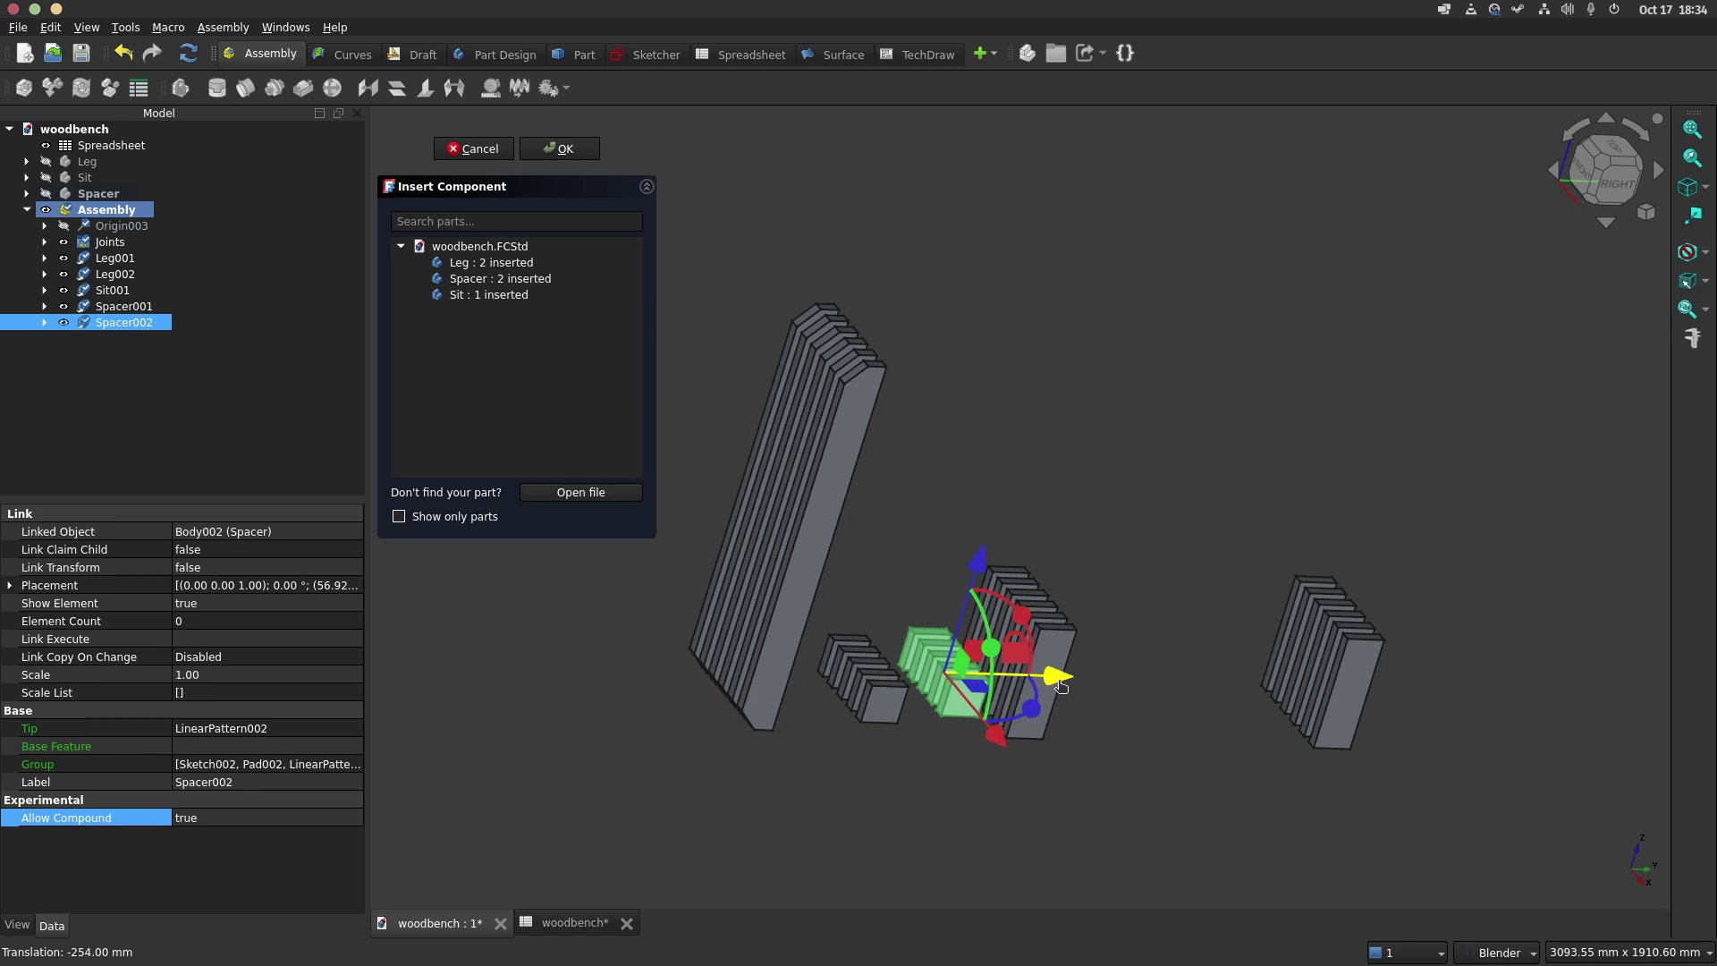
Insert two more Spacer components, move them along Y beyond the second leg and finish inserting components
left_click(509, 278)
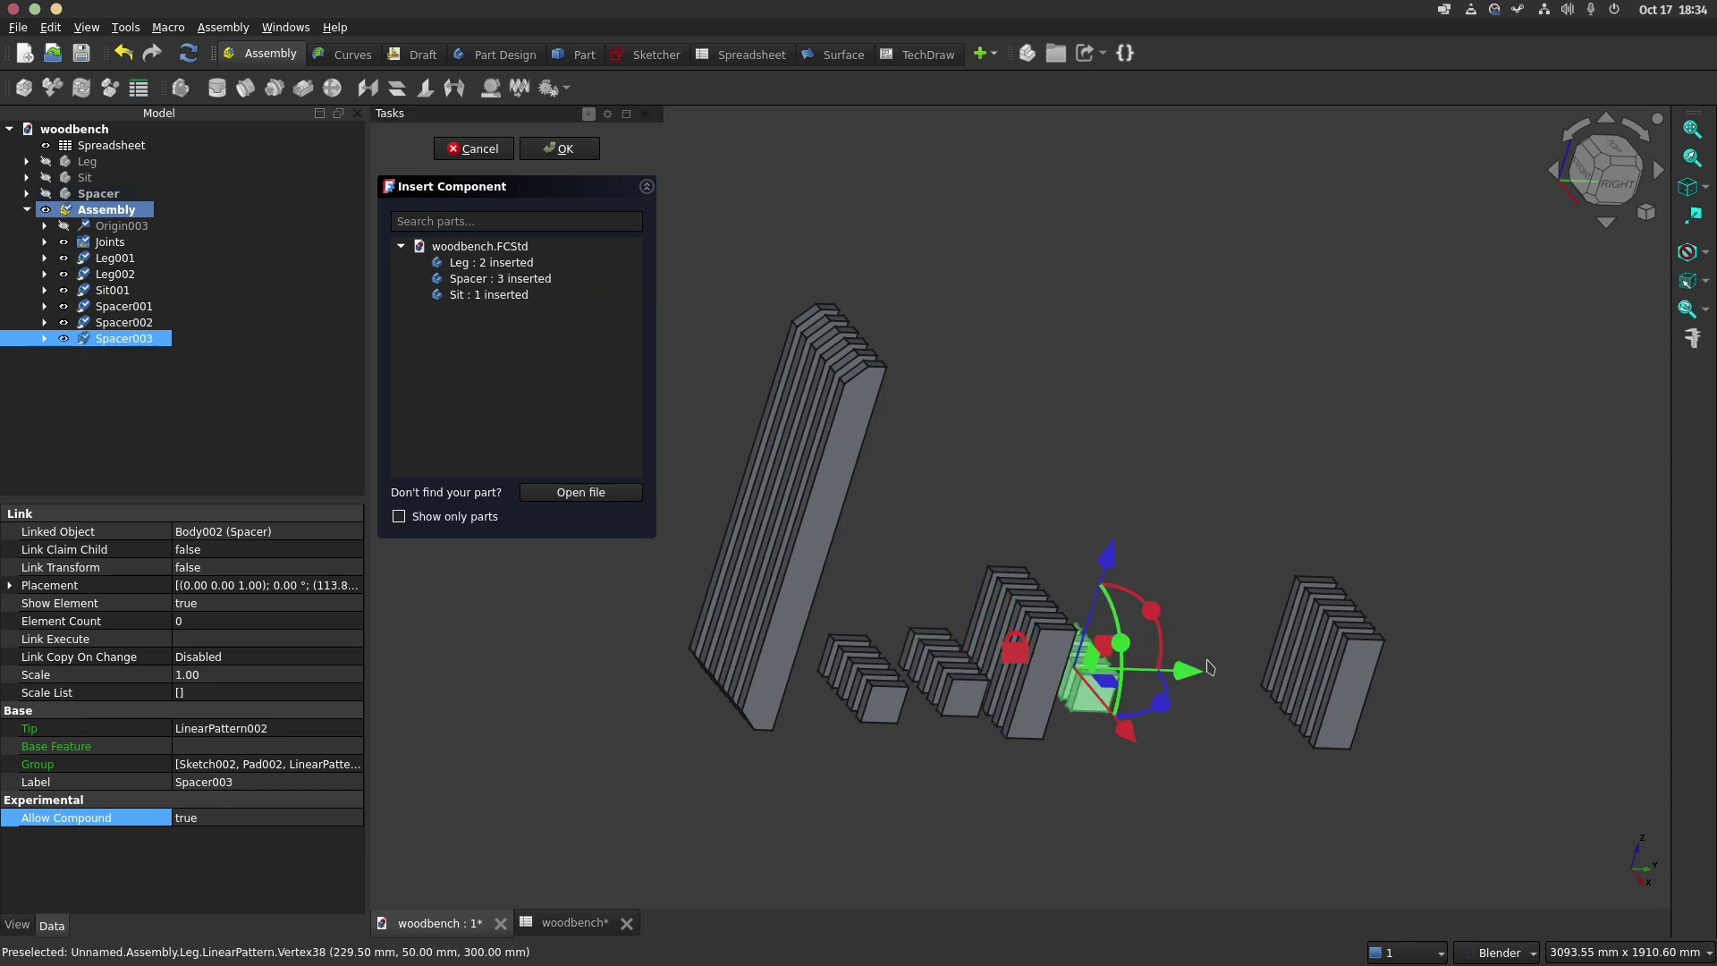
left_click_drag(1209, 669, 1410, 685)
left_click(1572, 678)
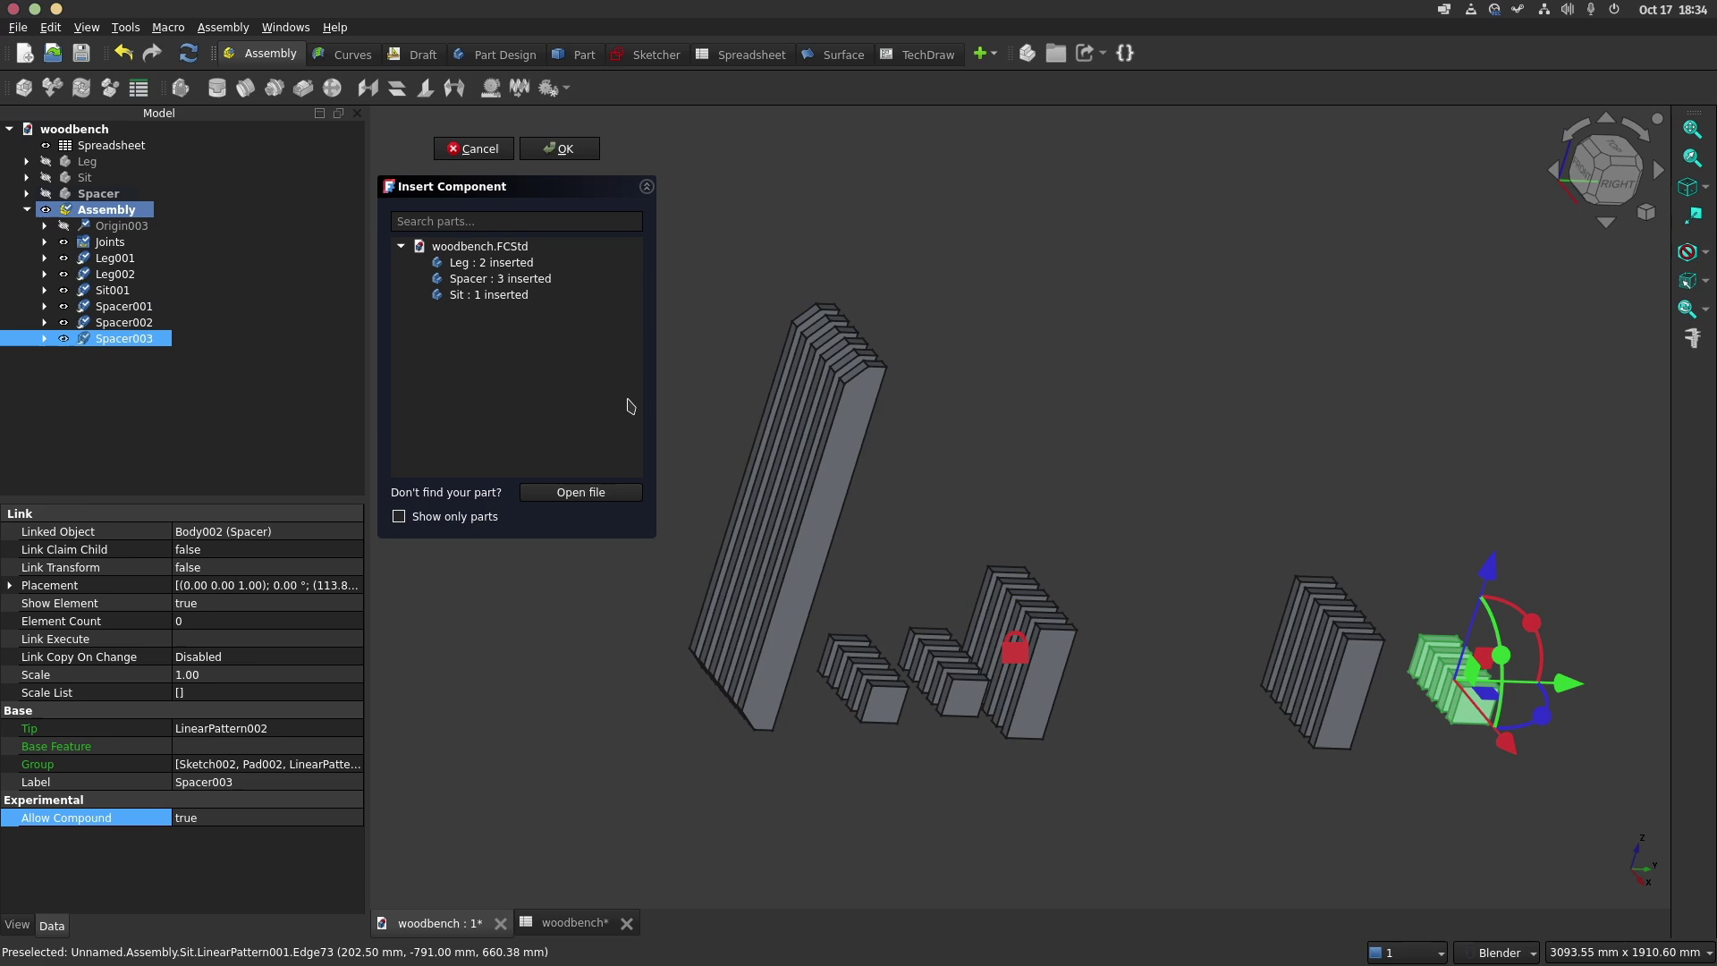
left_click(509, 278)
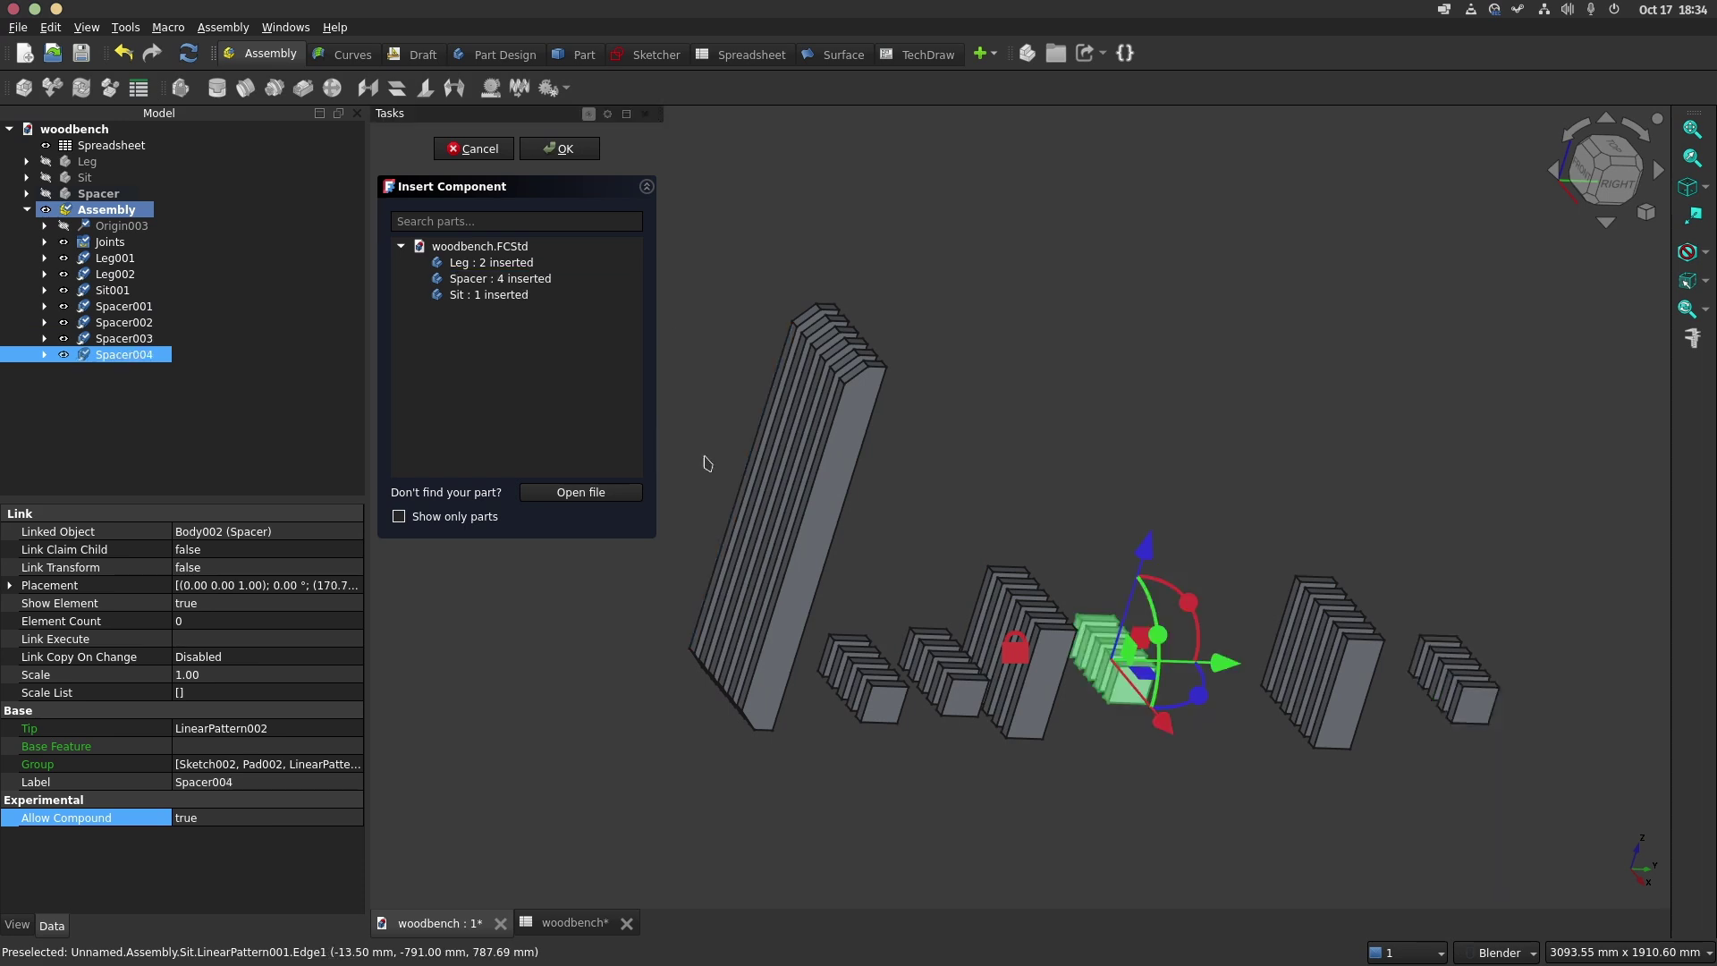
left_click_drag(1227, 666, 1633, 672)
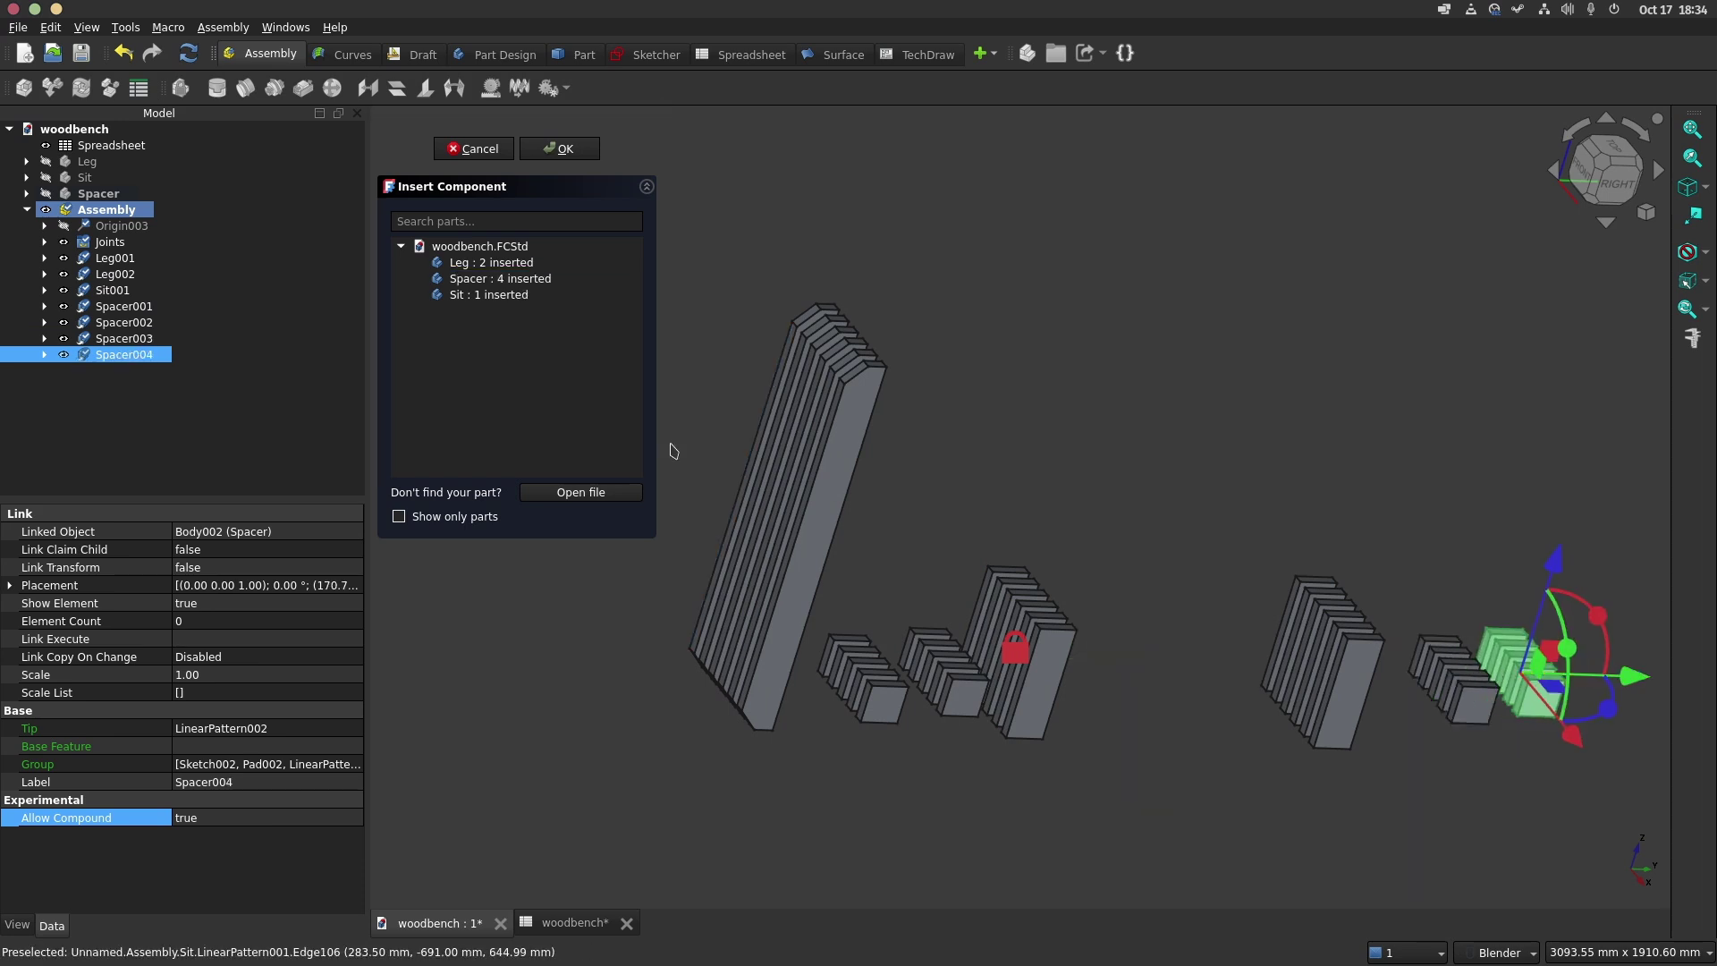
left_click(564, 149)
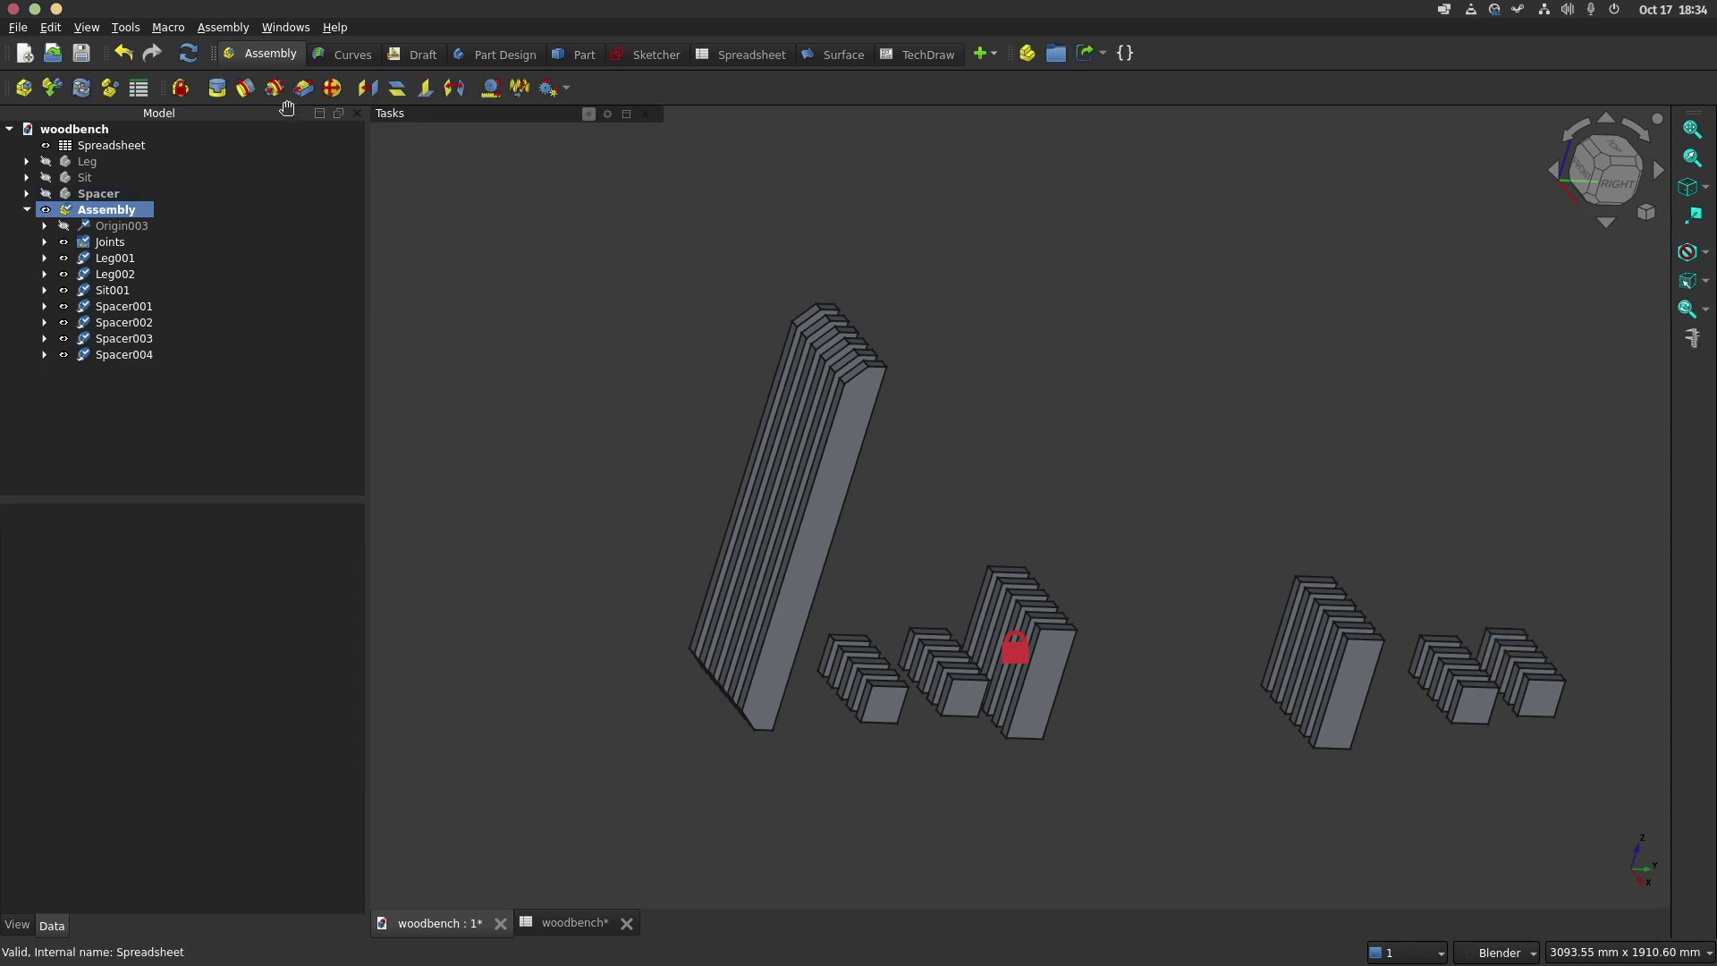
Create a Fixed joint between the Sit's lower end edge and the grounded leg's outer upright edge, with a rotation of 90°
left_click(218, 90)
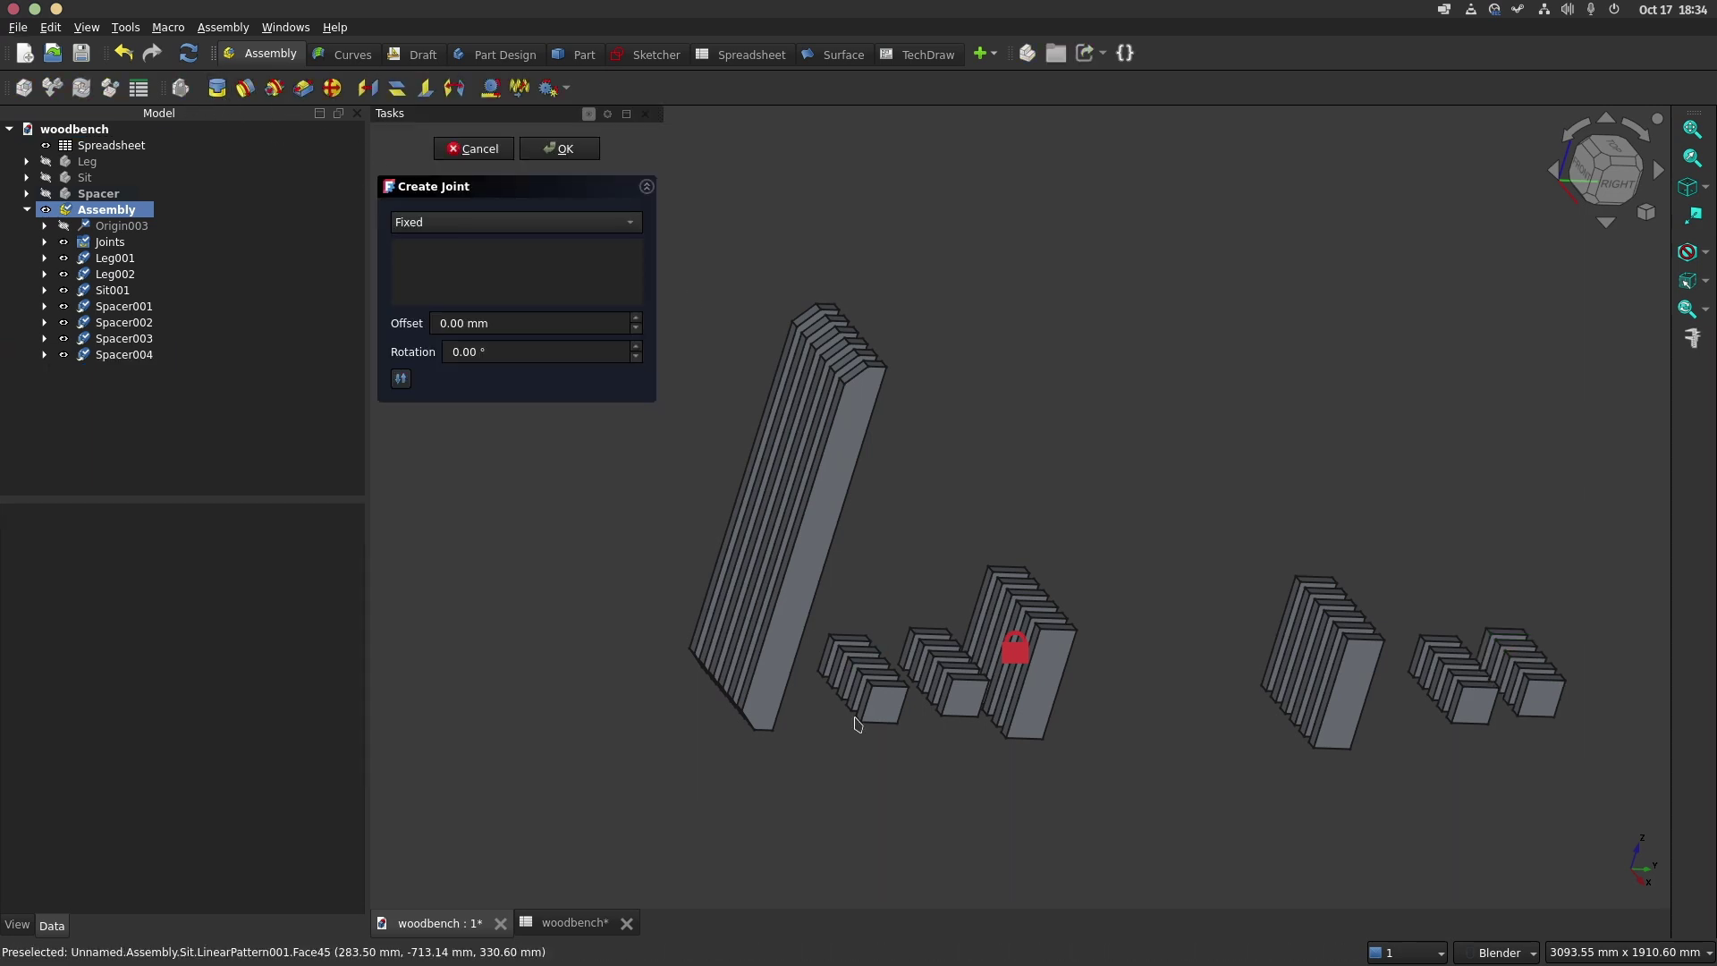
scroll(792, 771, "up", 3)
scroll(779, 707, "up", 2)
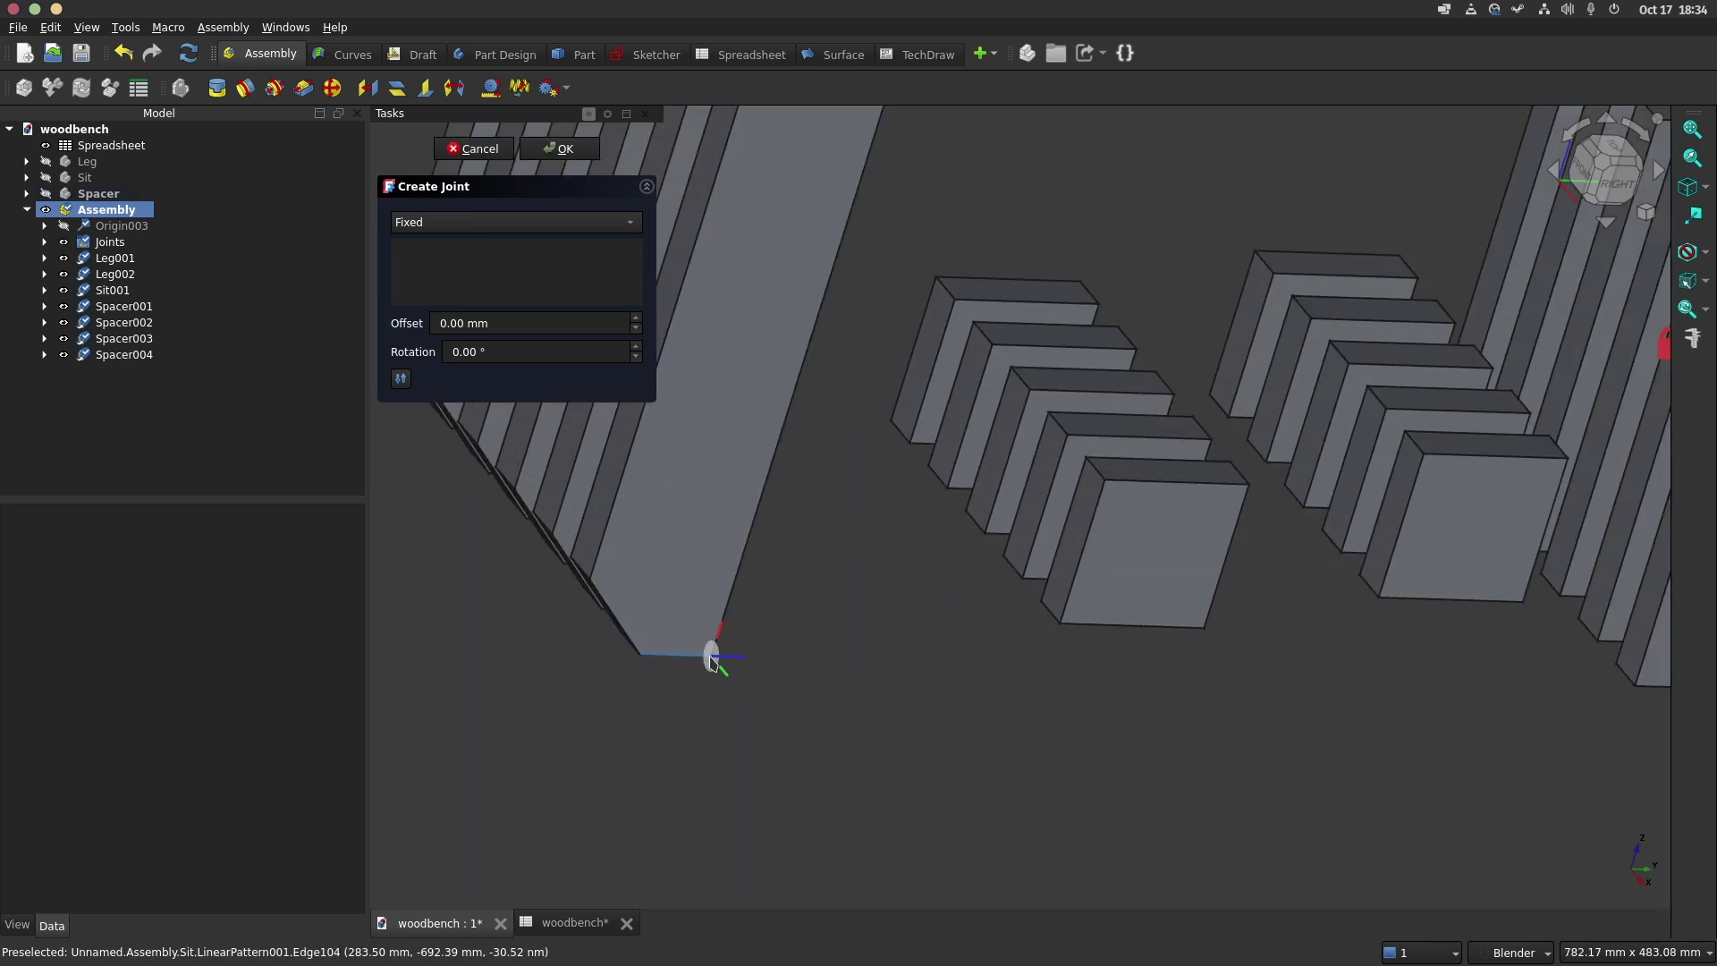
left_click(1097, 621)
scroll(1097, 622, "down", 3)
scroll(1186, 505, "up", 3)
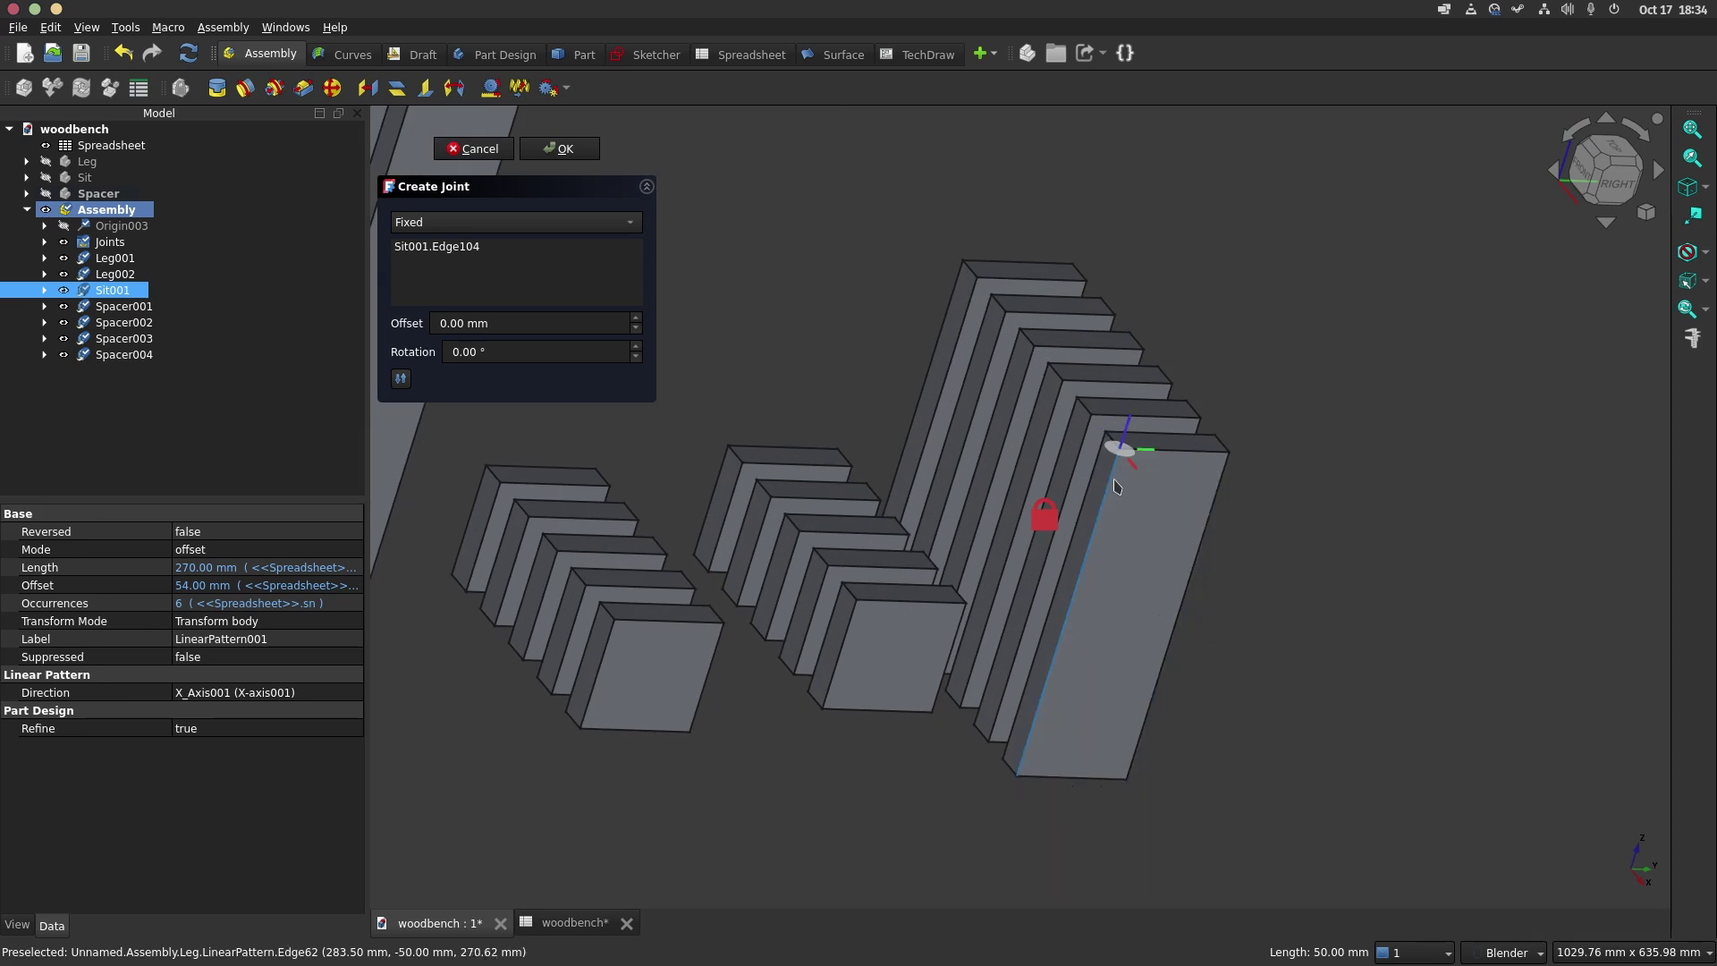
left_click(1115, 486)
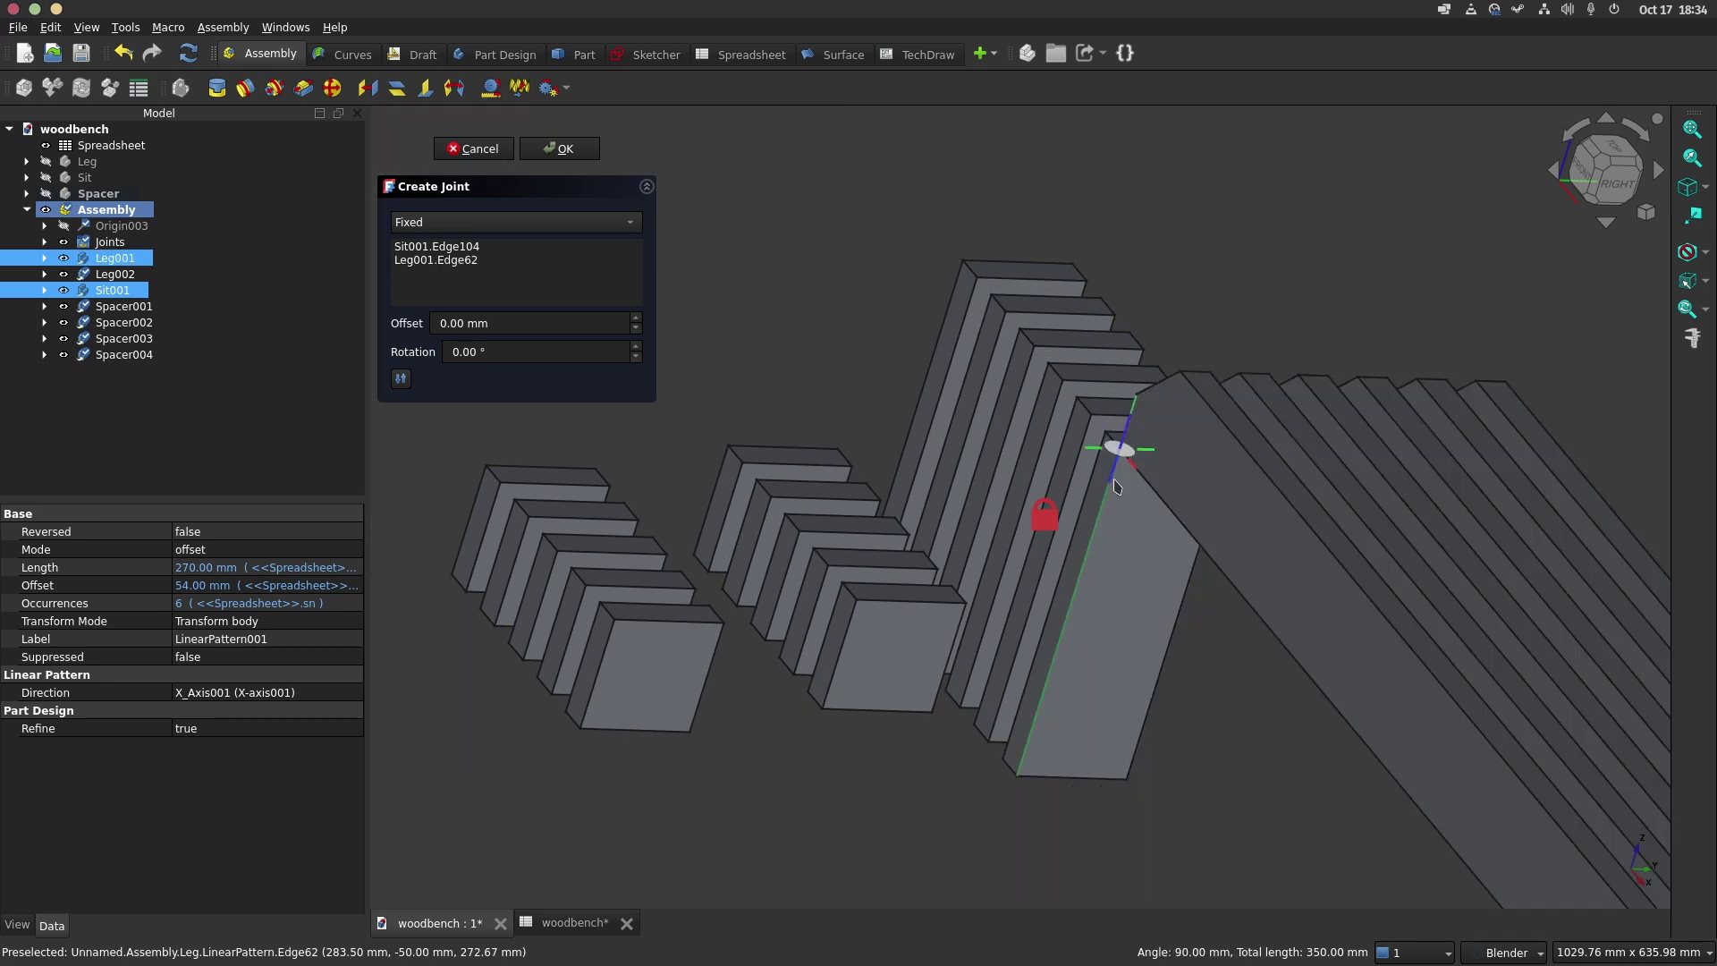
scroll(1116, 486, "down", 5)
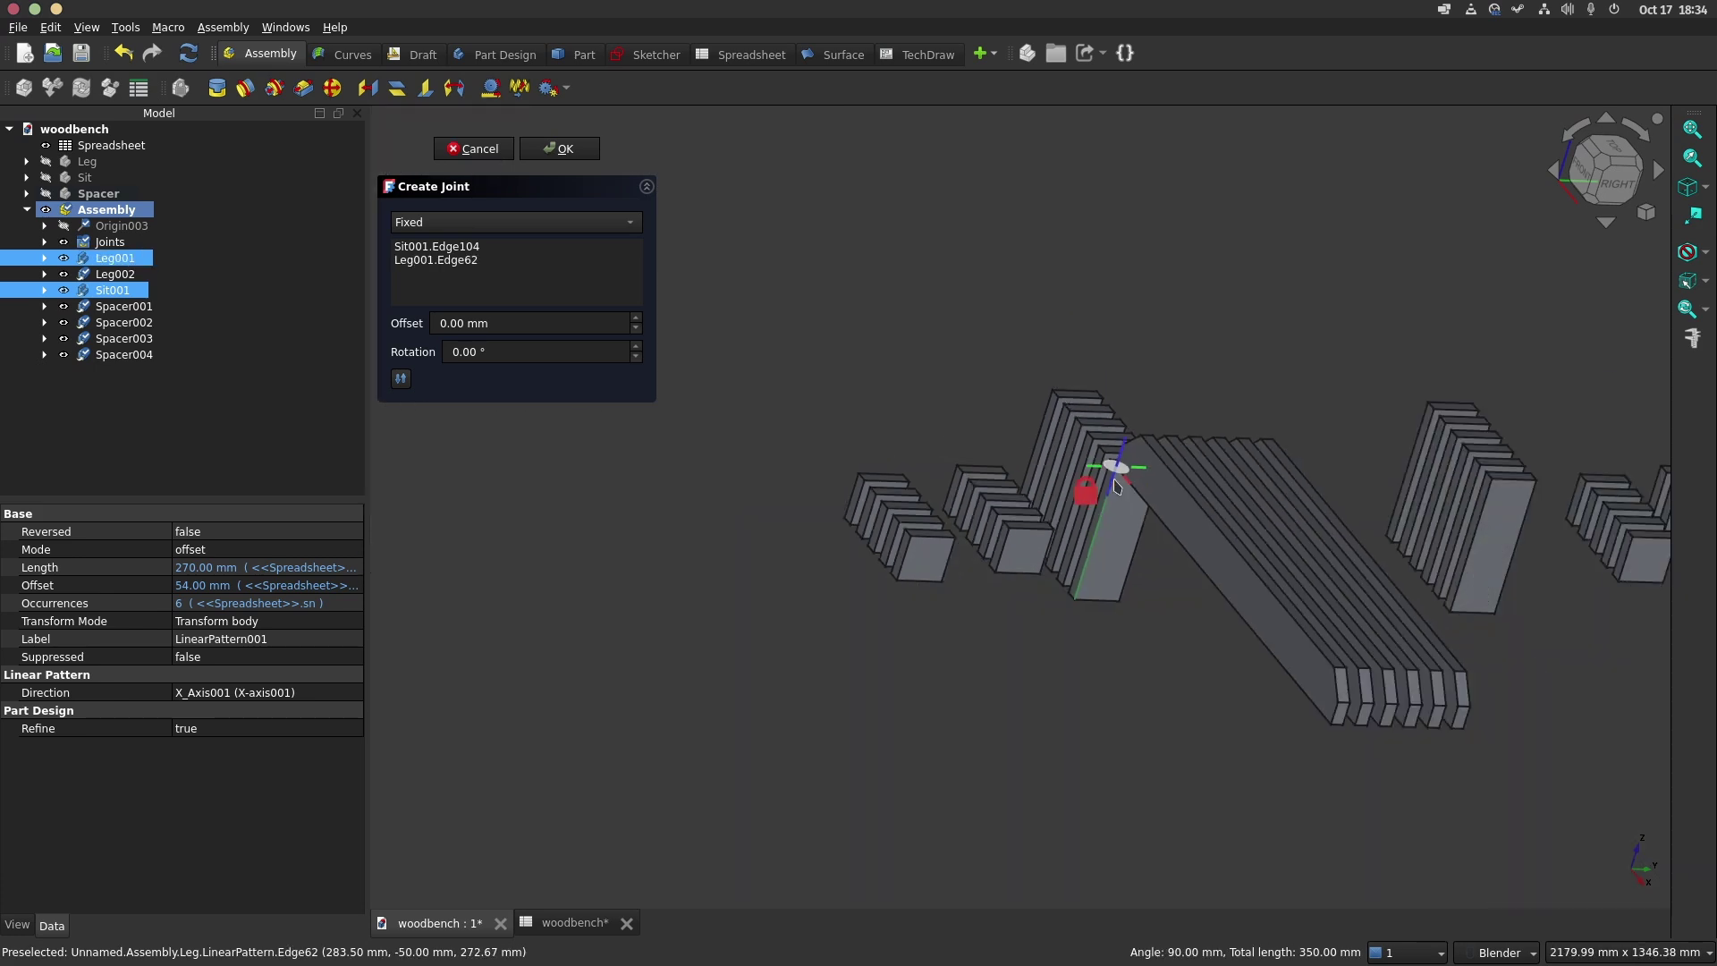
double_click(492, 352)
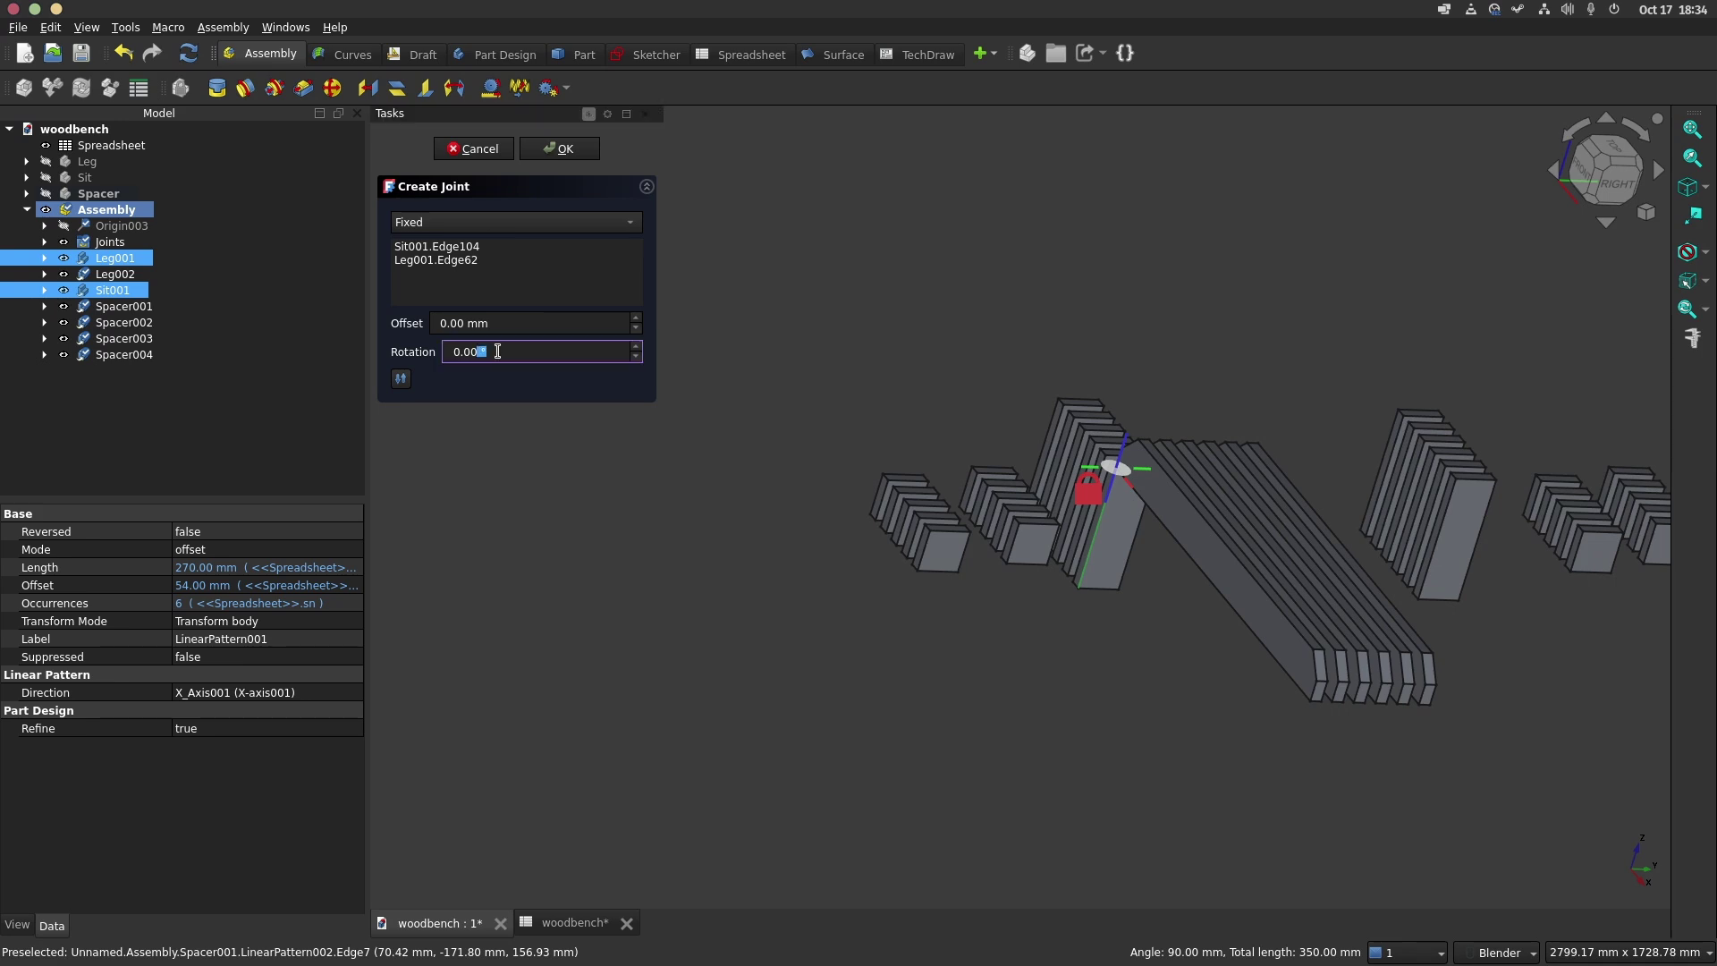
type("90")
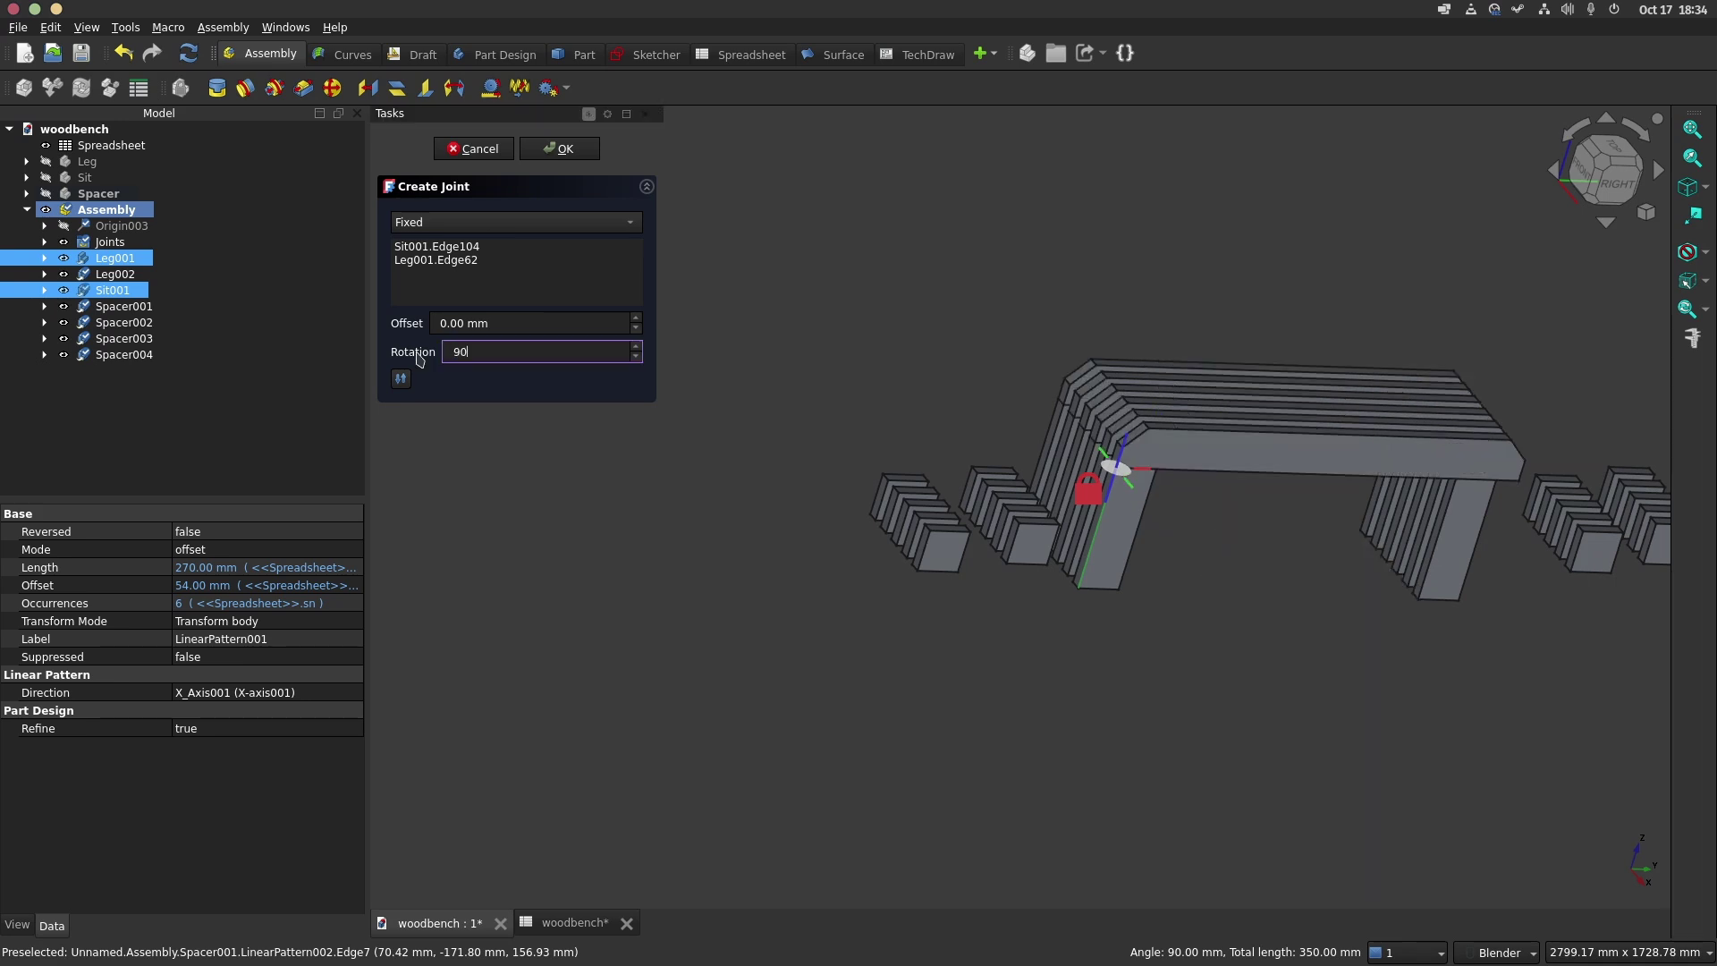
key("Return")
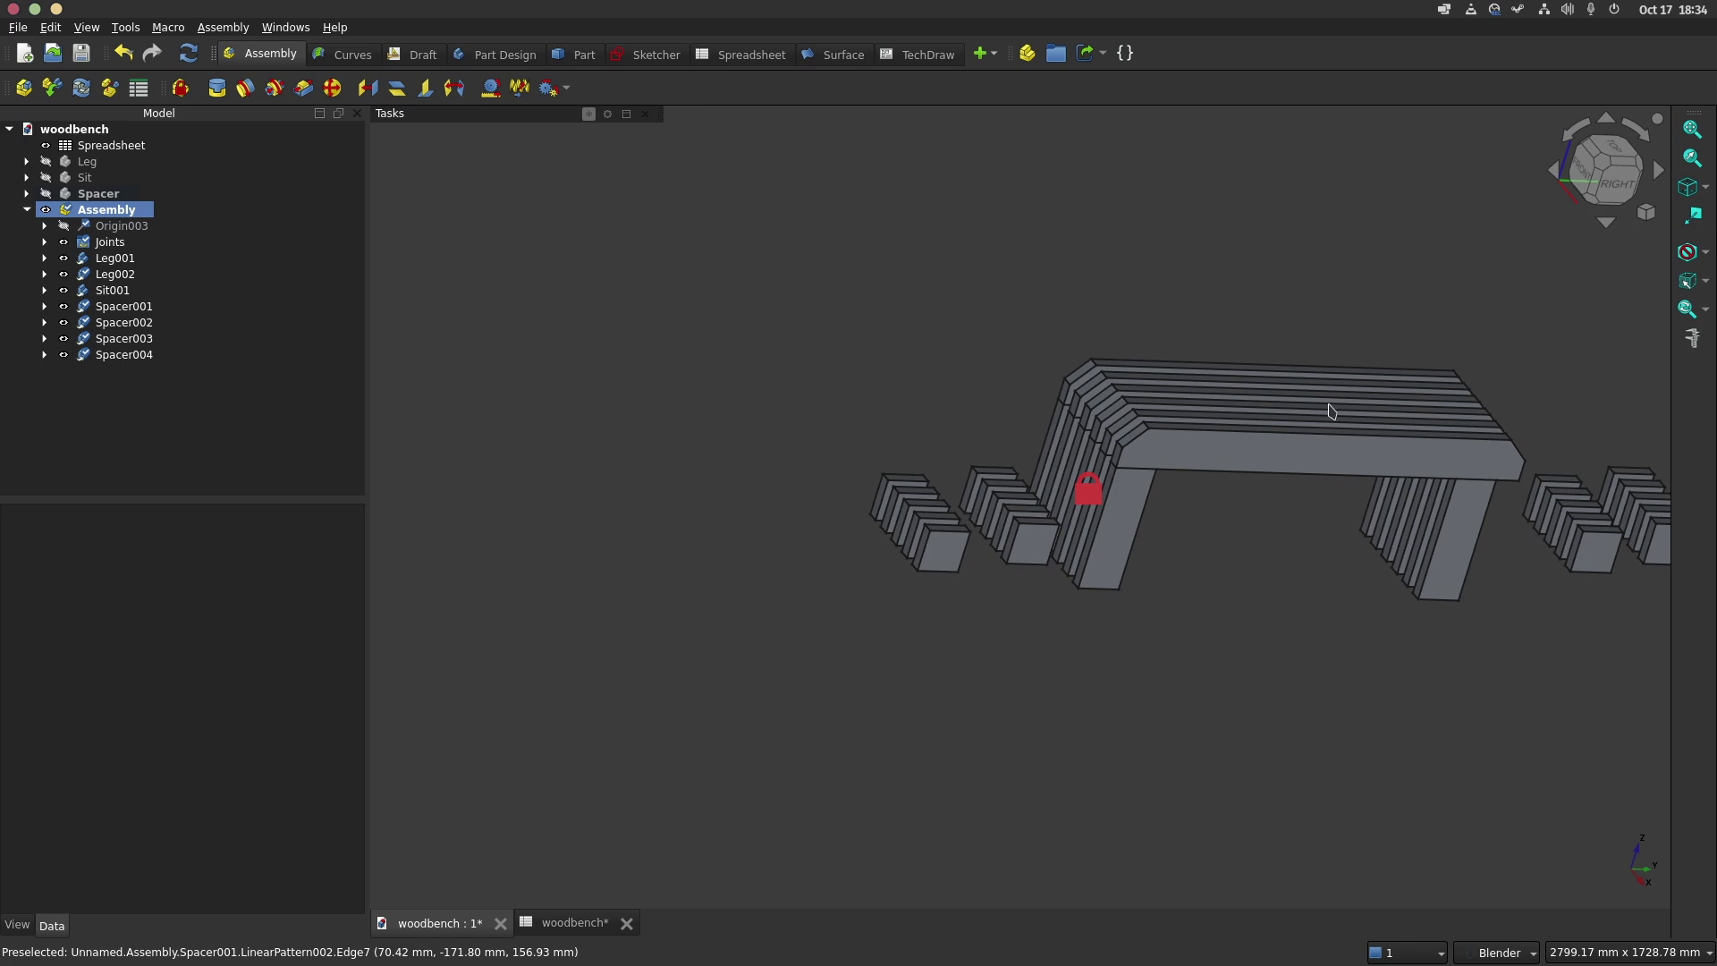
Create a Fixed joint between the second leg's outer upright edge and the Sit's free end edge, rotating the leg into line with the seat
scroll(1372, 443, "up", 3)
middle_click_drag(1372, 444, 922, 341, "shift")
left_click_drag(1088, 509, 1135, 625)
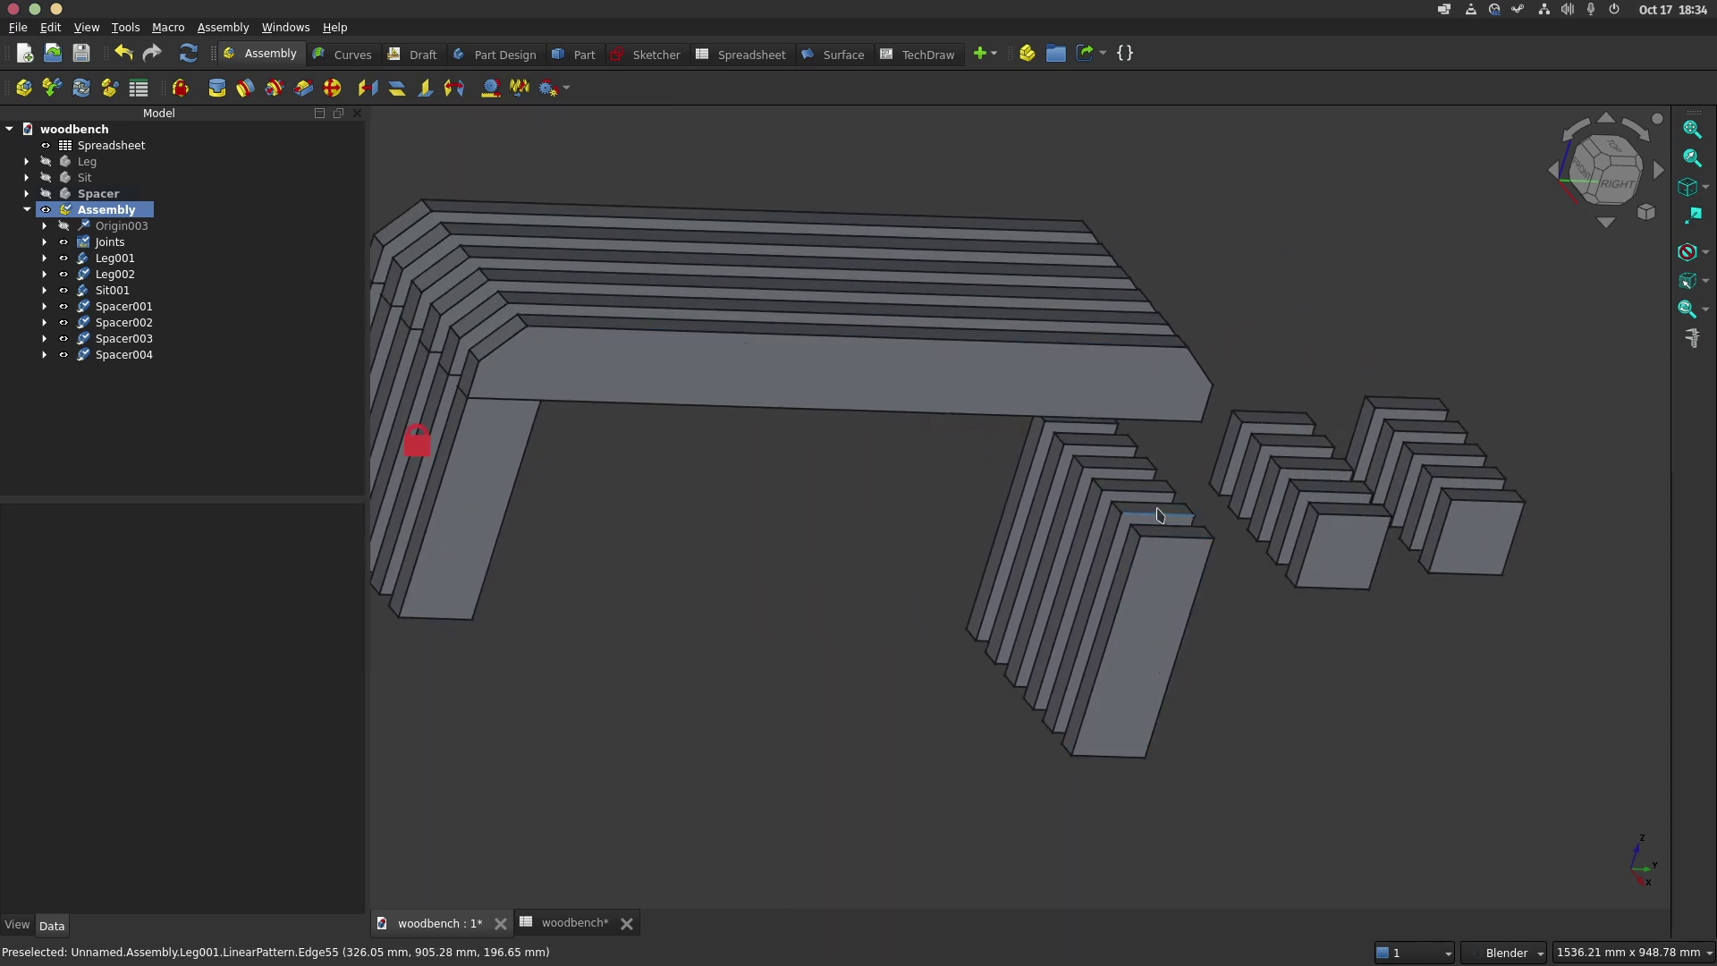
left_click(301, 89)
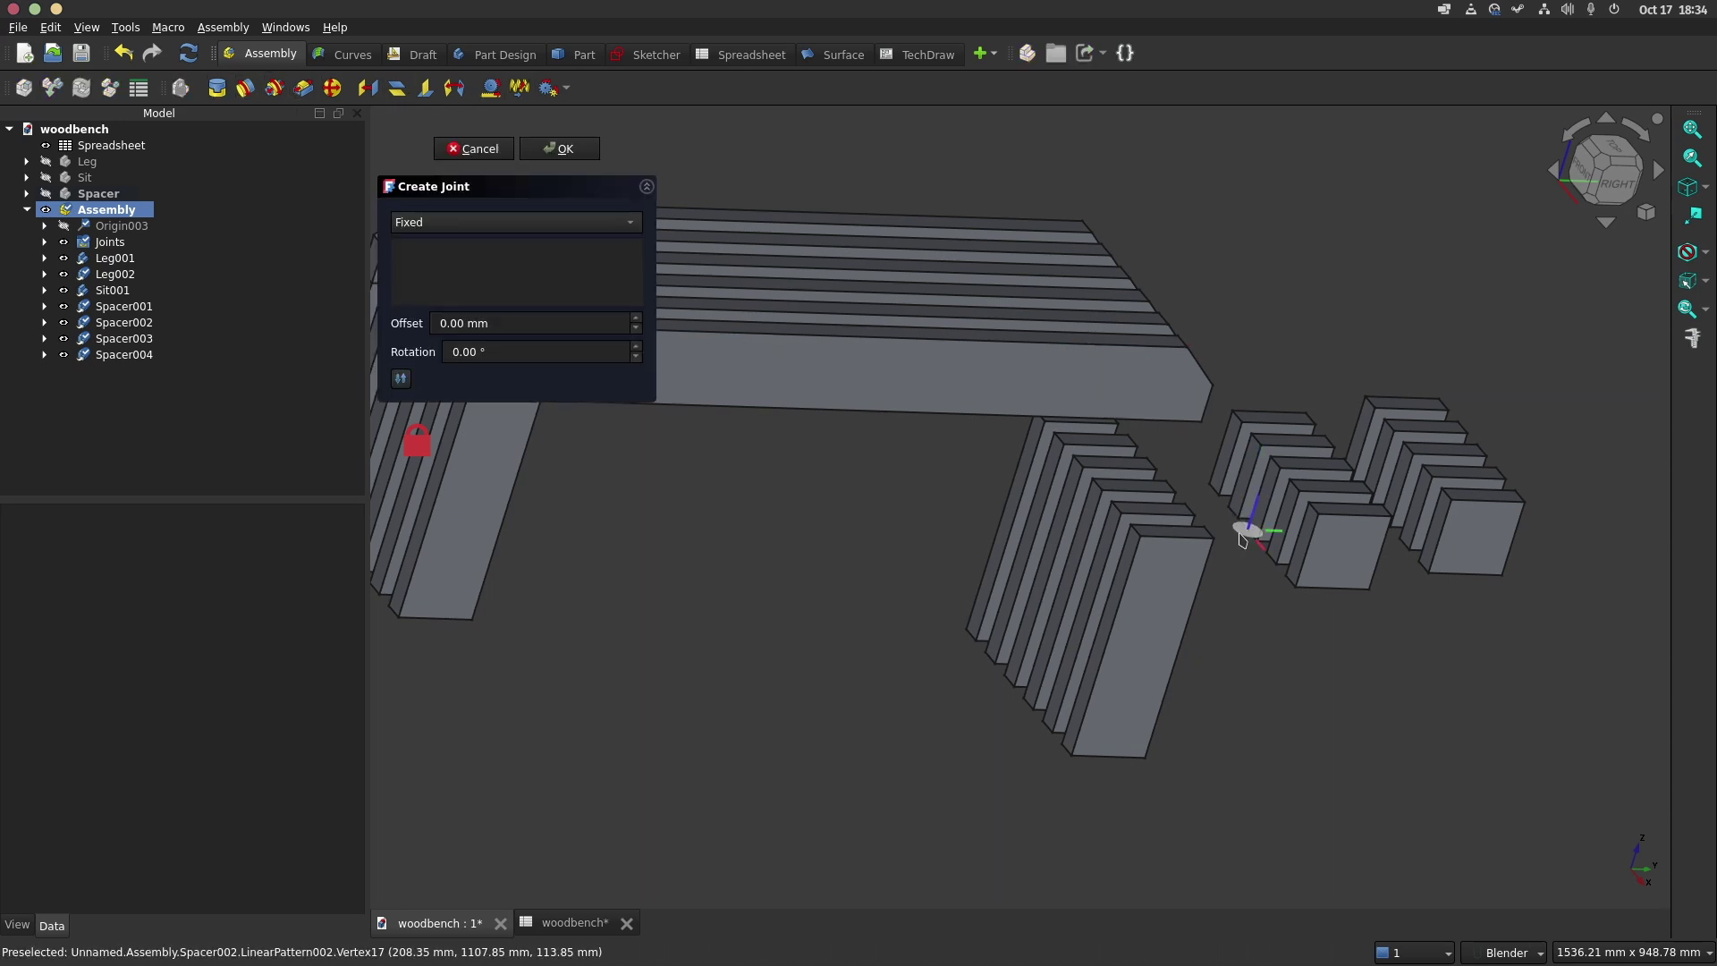
left_click(1208, 573)
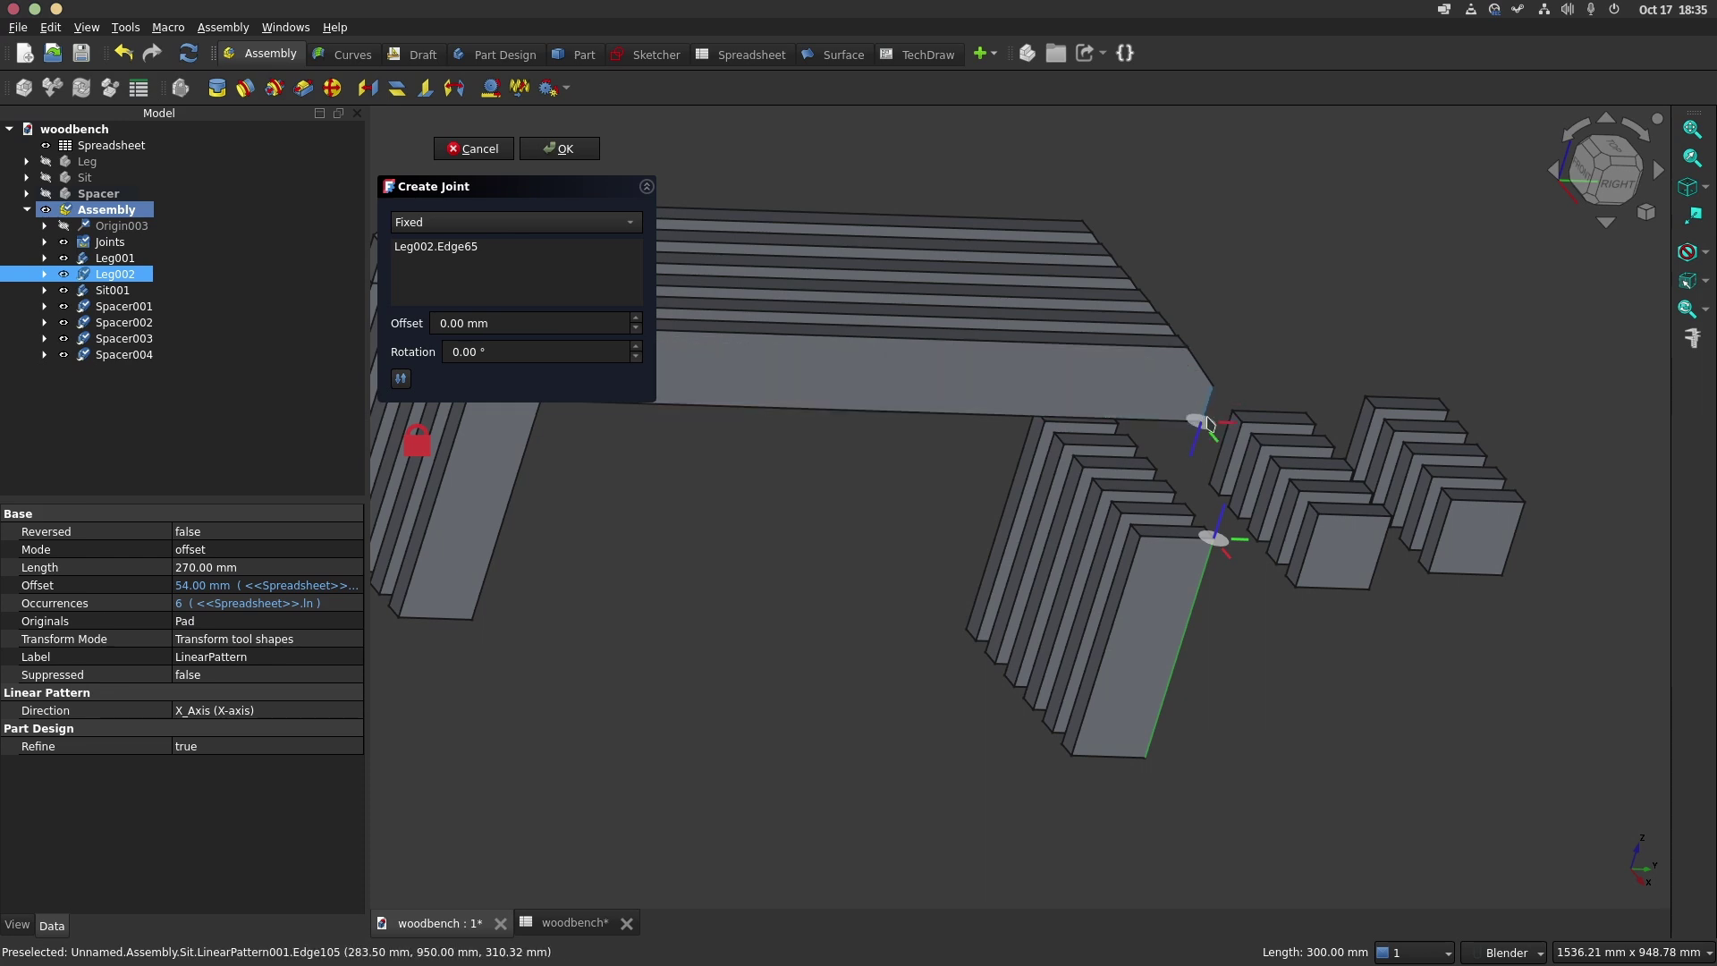
left_click(1205, 428)
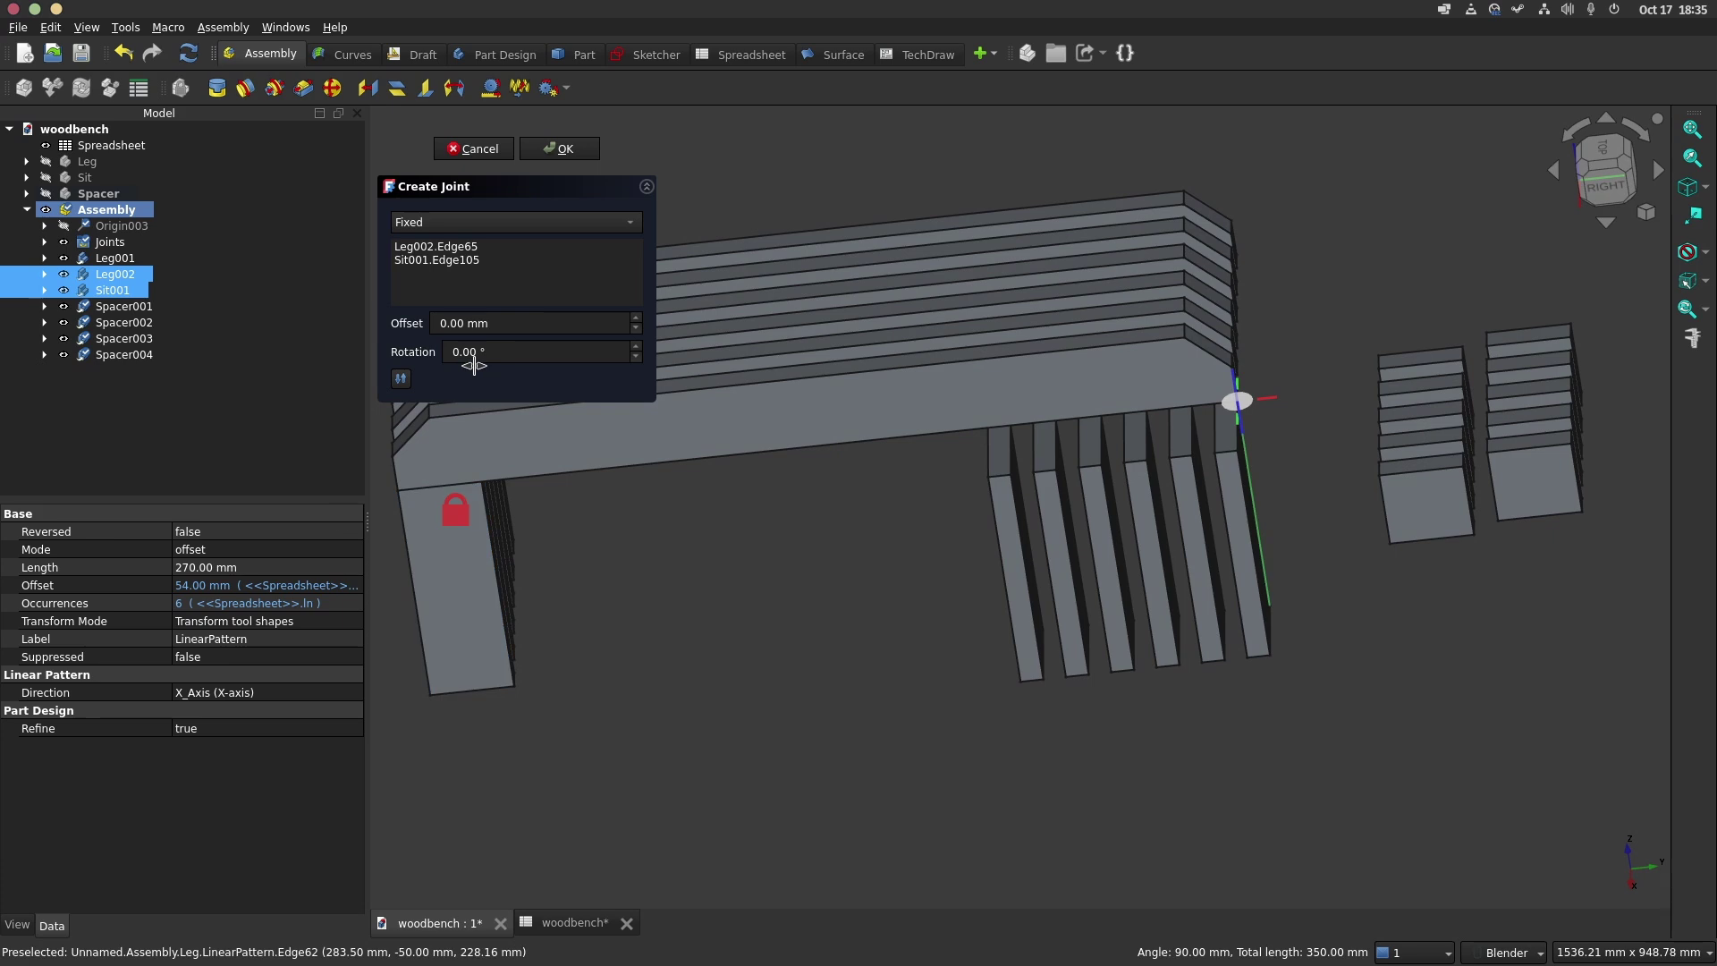
left_click(455, 351)
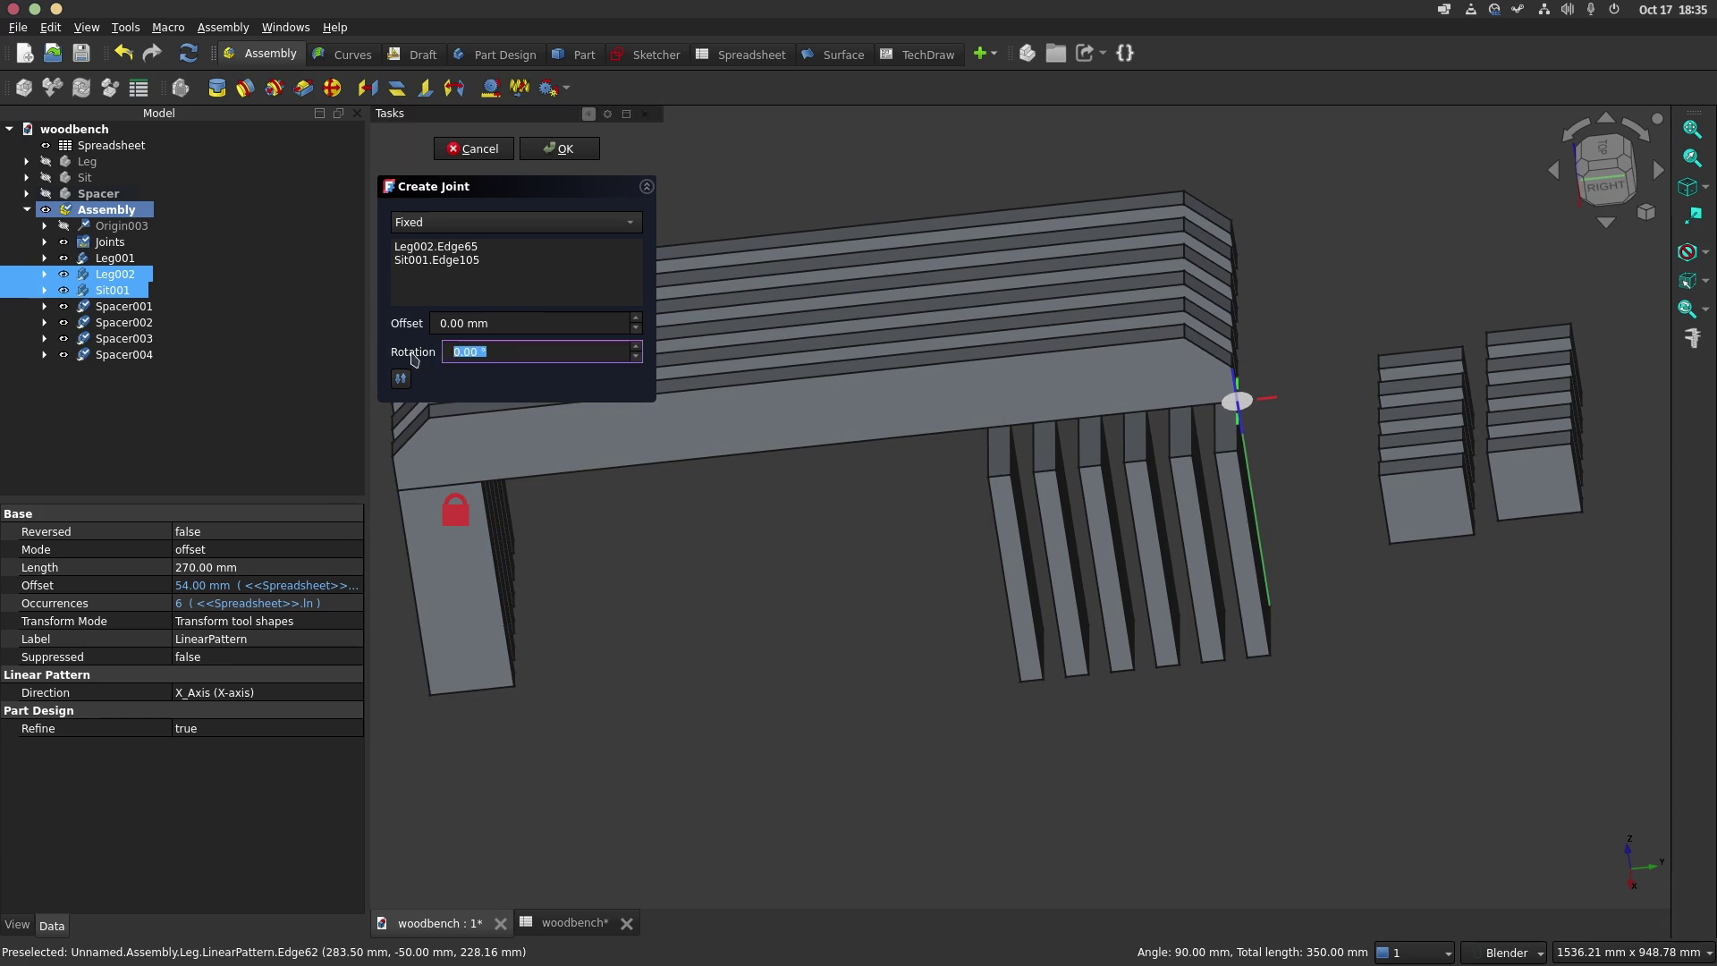
key("Return")
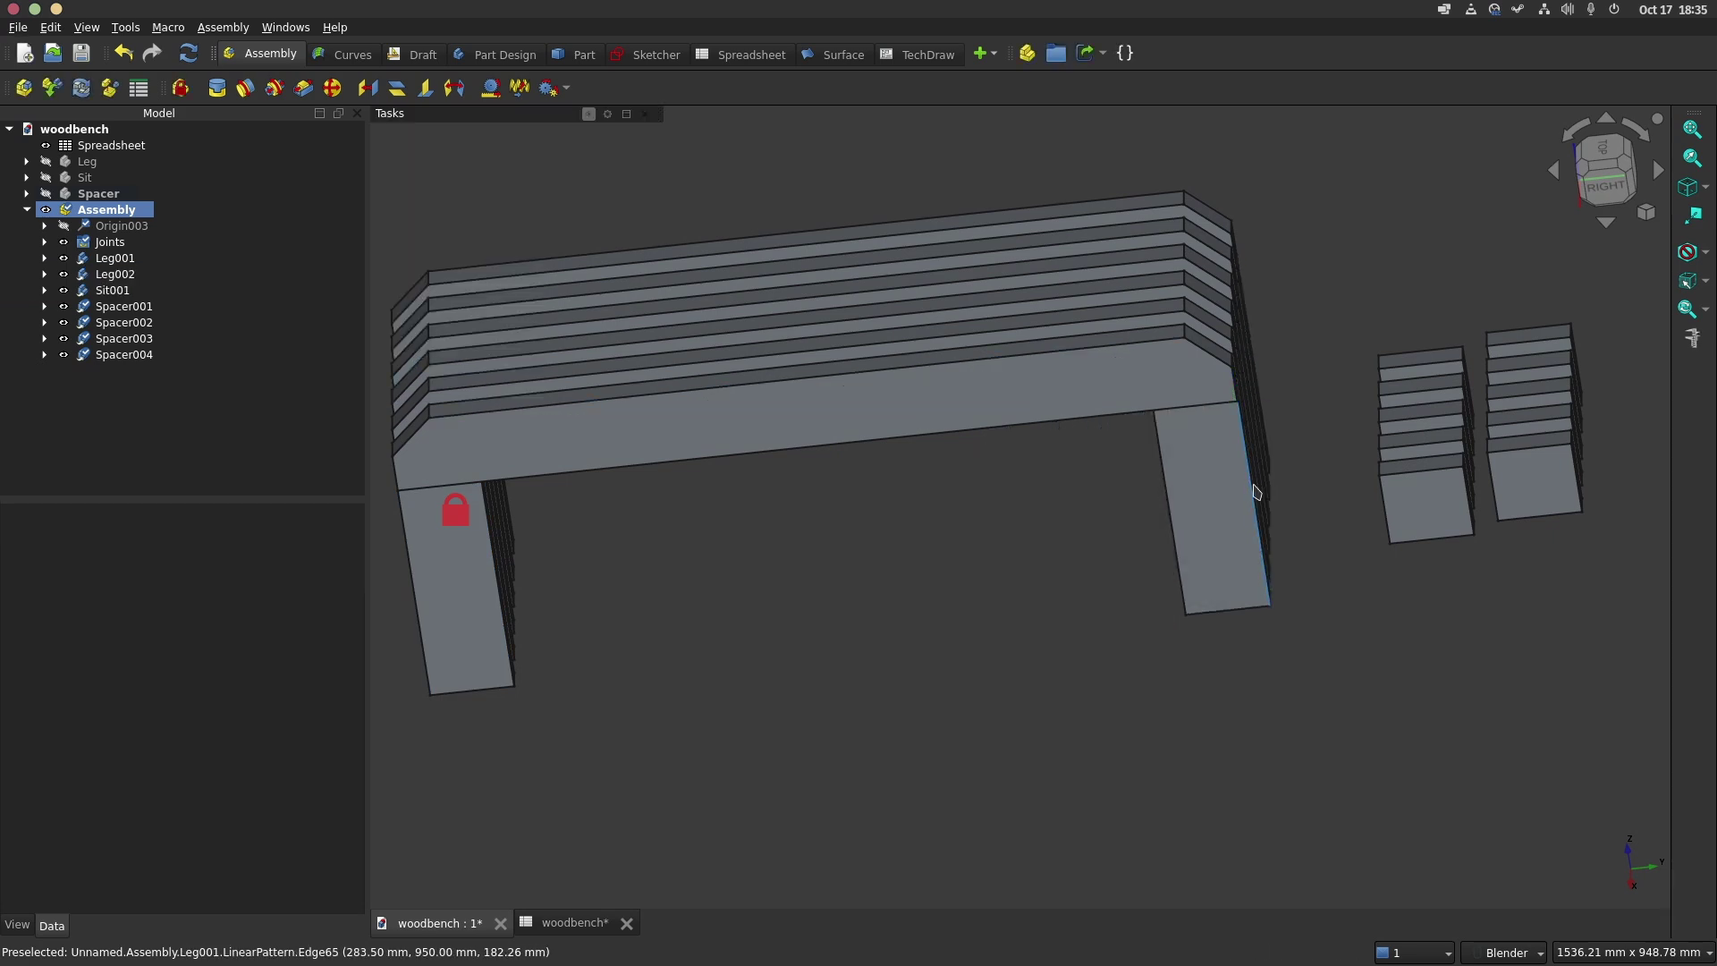
Create a Fixed joint between the nearest spacer's lower outer corner and the foot of the grounded leg's inner slat edge
middle_click_drag(1146, 471, 1271, 484)
scroll(1271, 484, "down", 3)
scroll(939, 568, "up", 6)
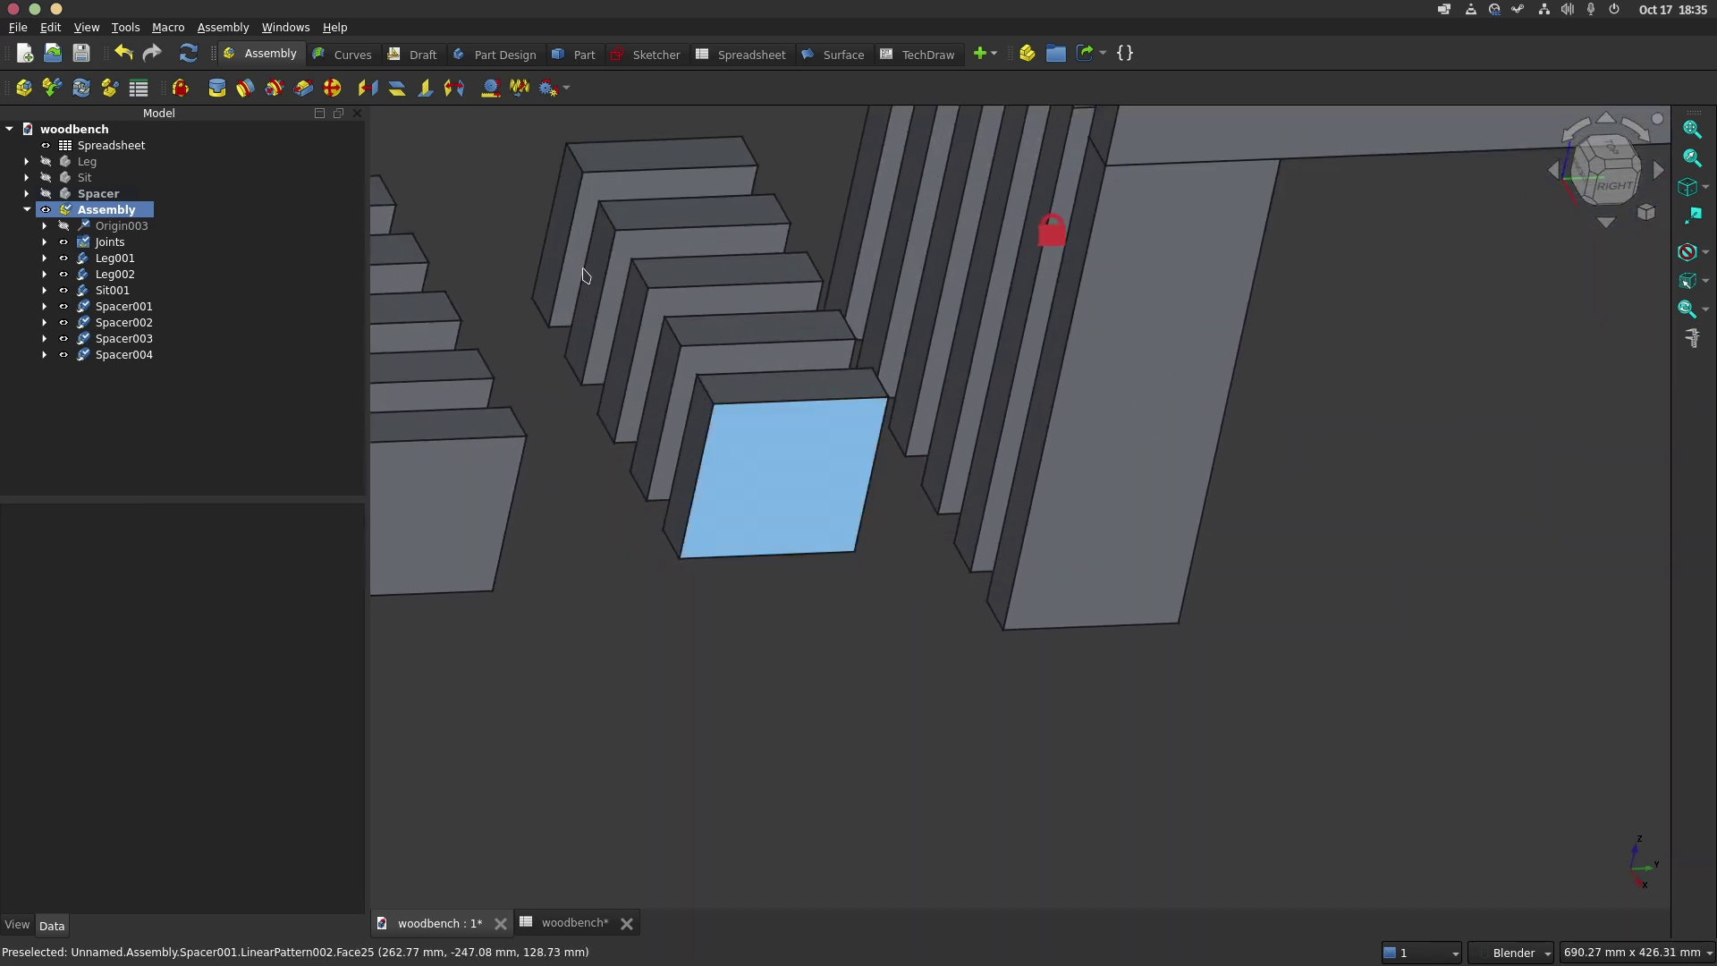
left_click(216, 88)
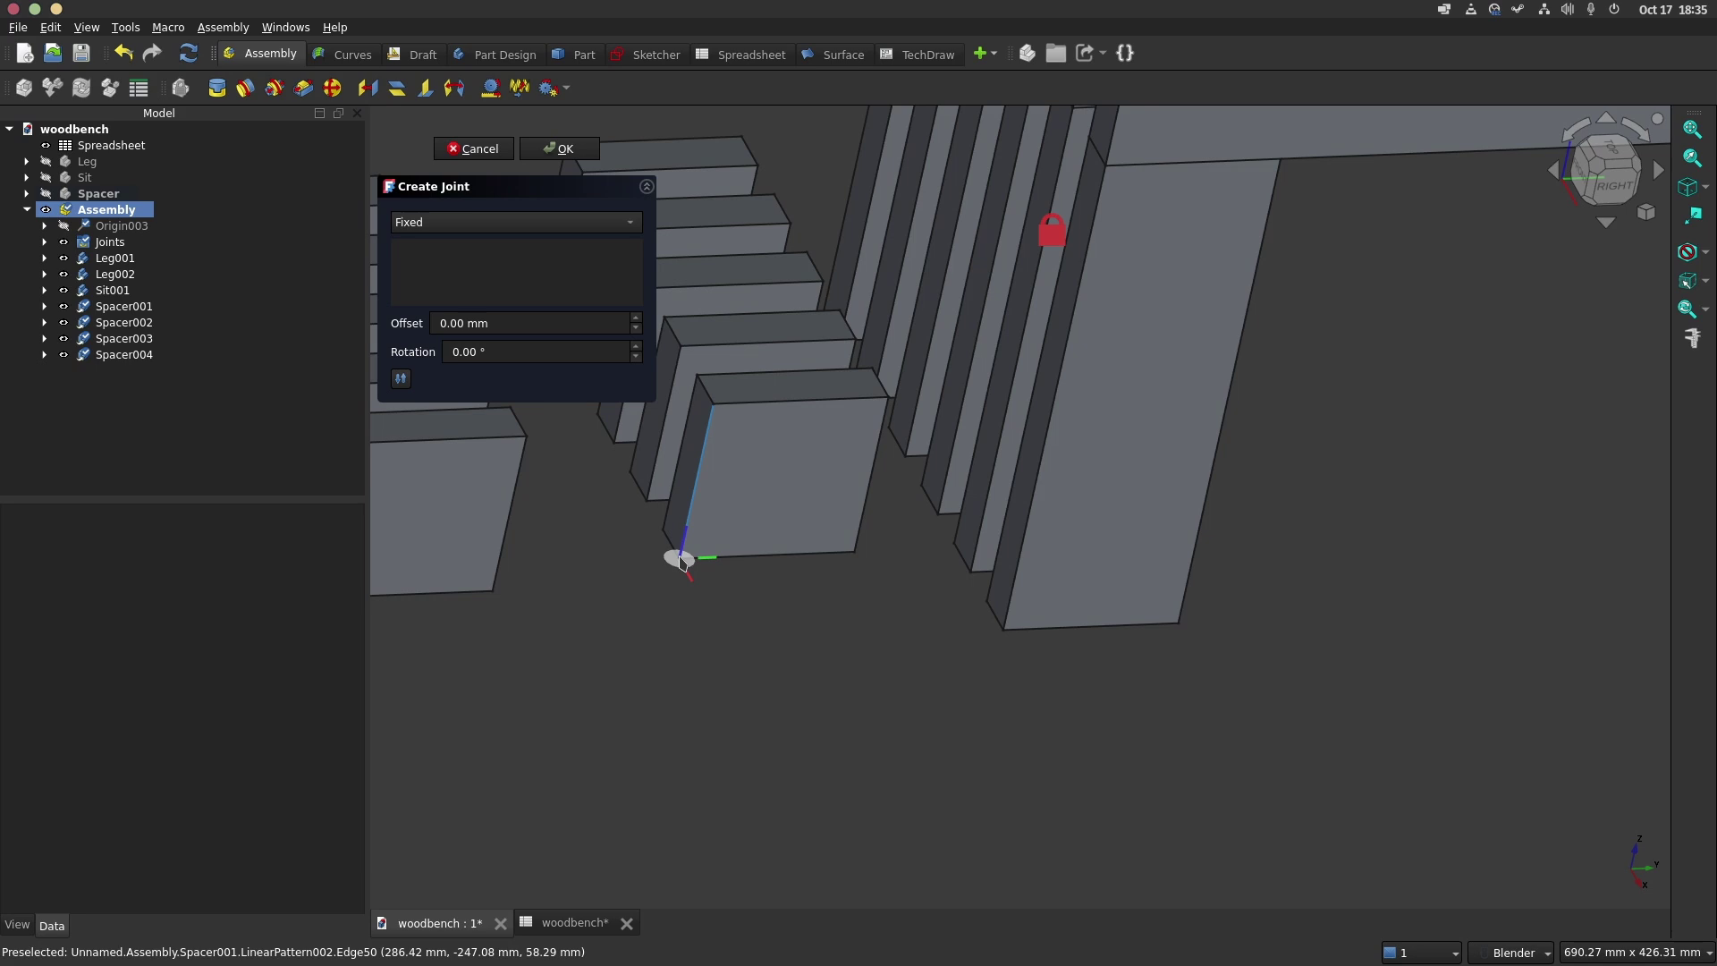
left_click(680, 561)
middle_click_drag(873, 582, 1005, 601)
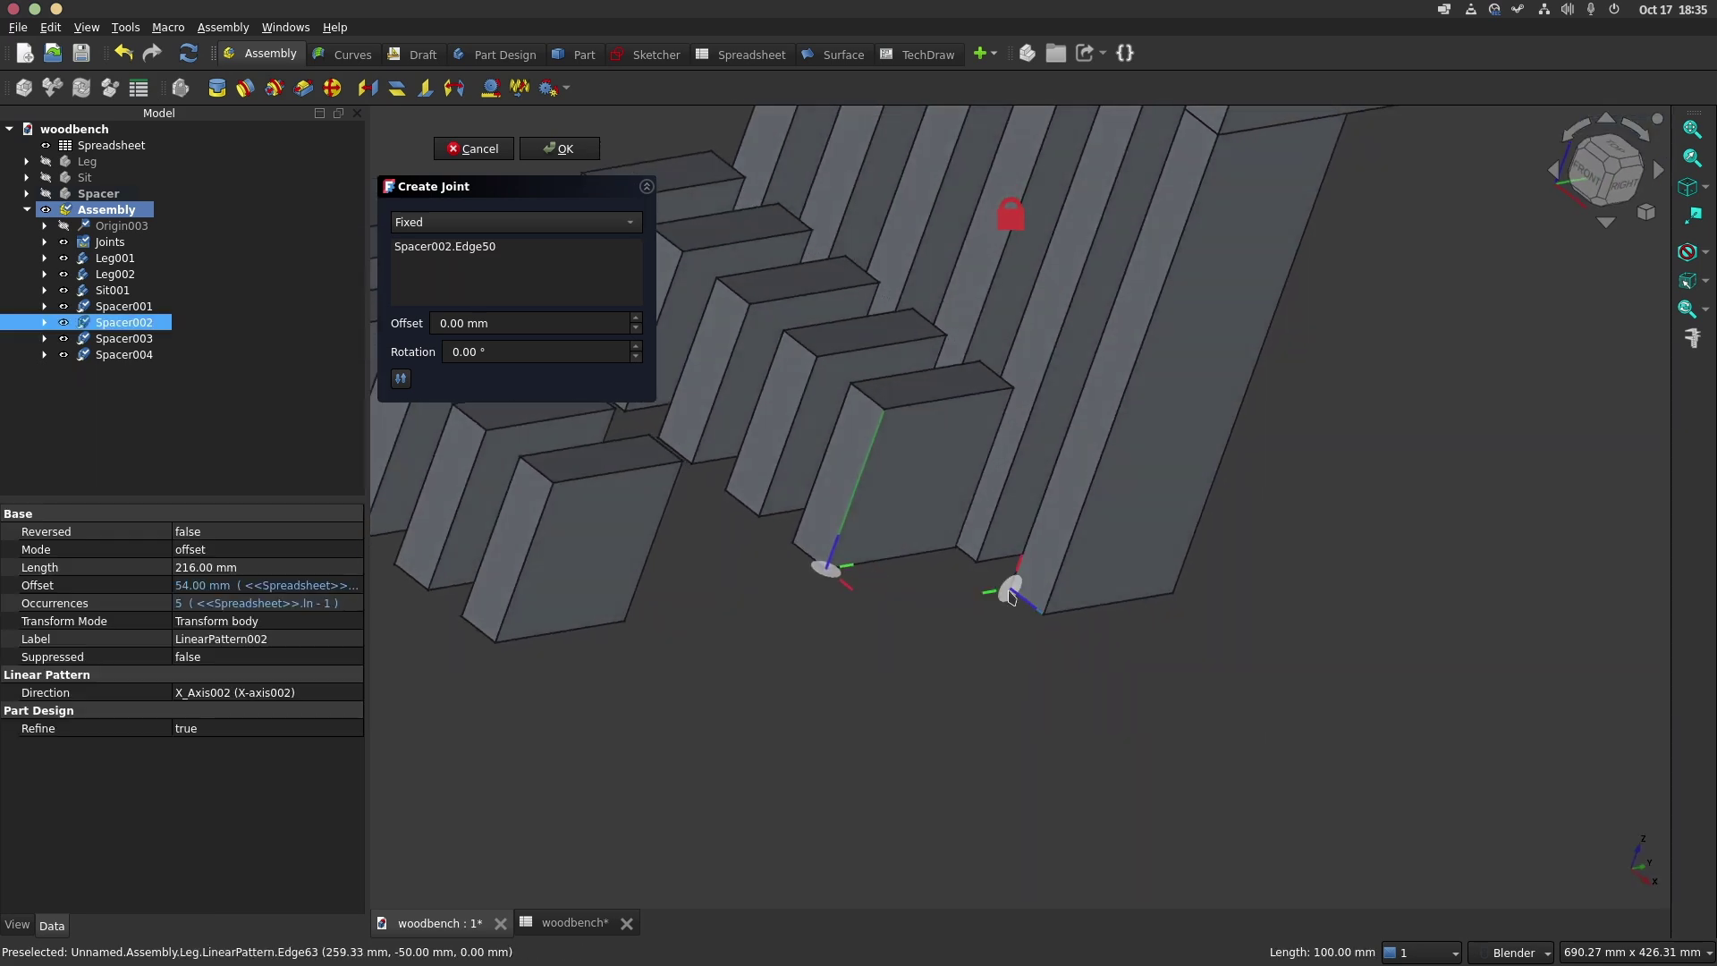
left_click(1011, 590)
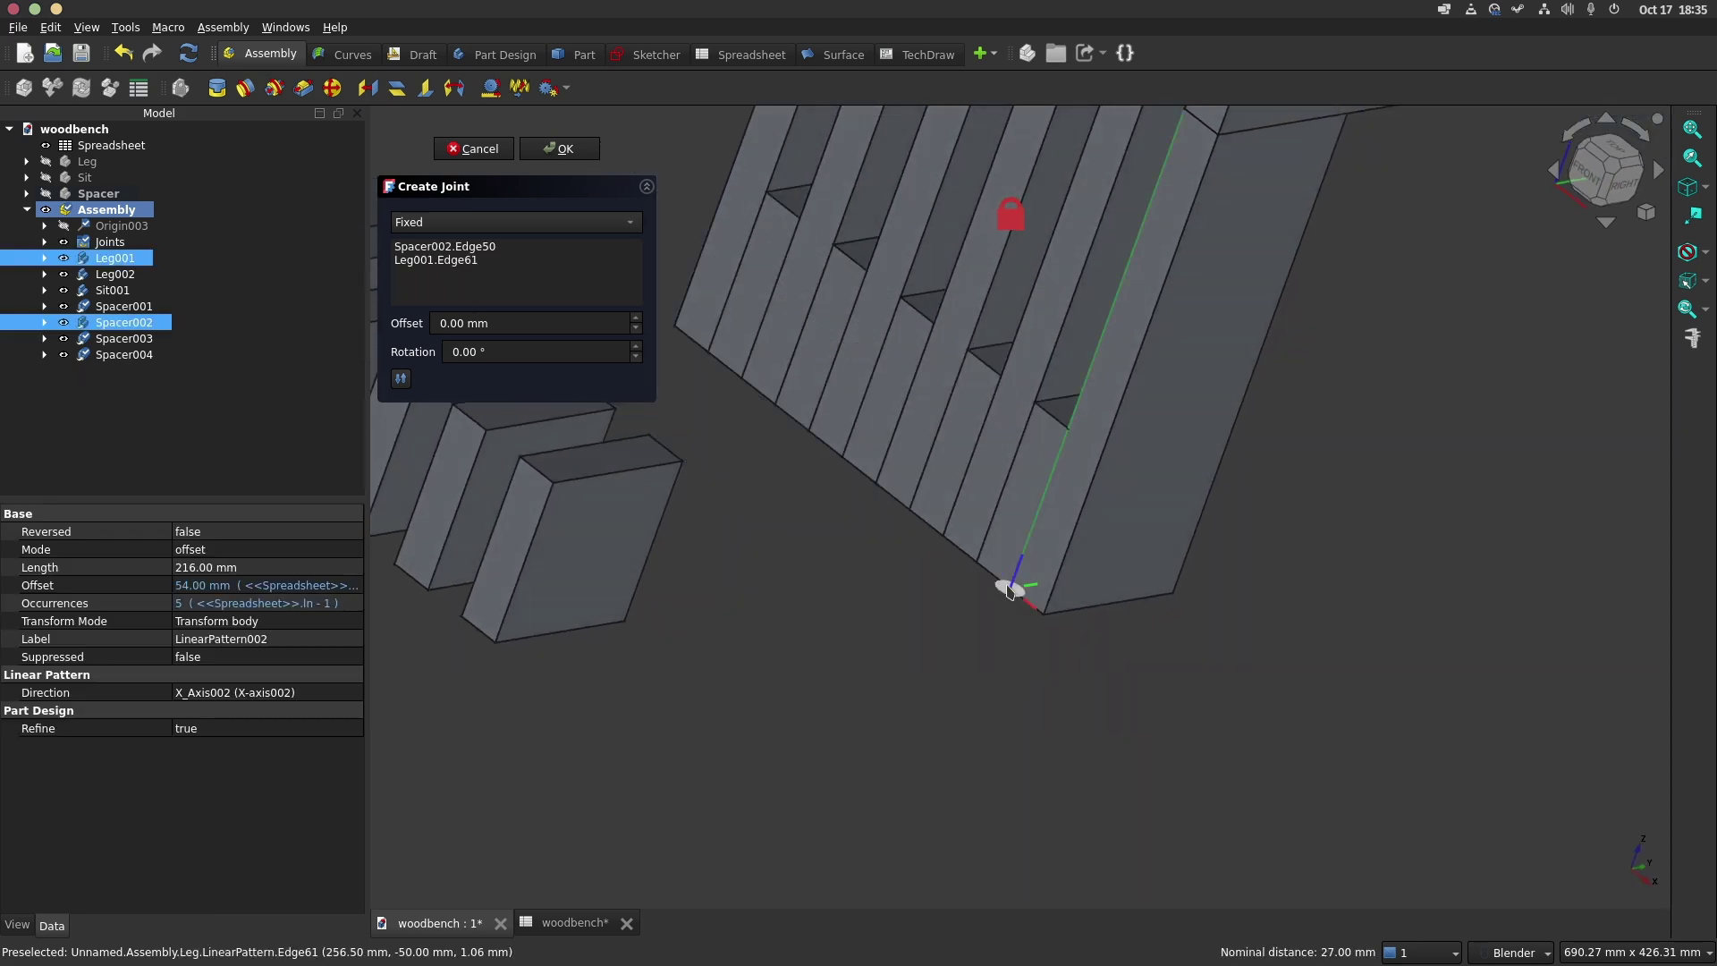
left_click(563, 150)
Create a Fixed joint between the remaining near spacer's top corner and the Sit's end edge above the grounded leg, with a rotation of 90°
scroll(805, 537, "down", 5)
scroll(913, 543, "up", 4)
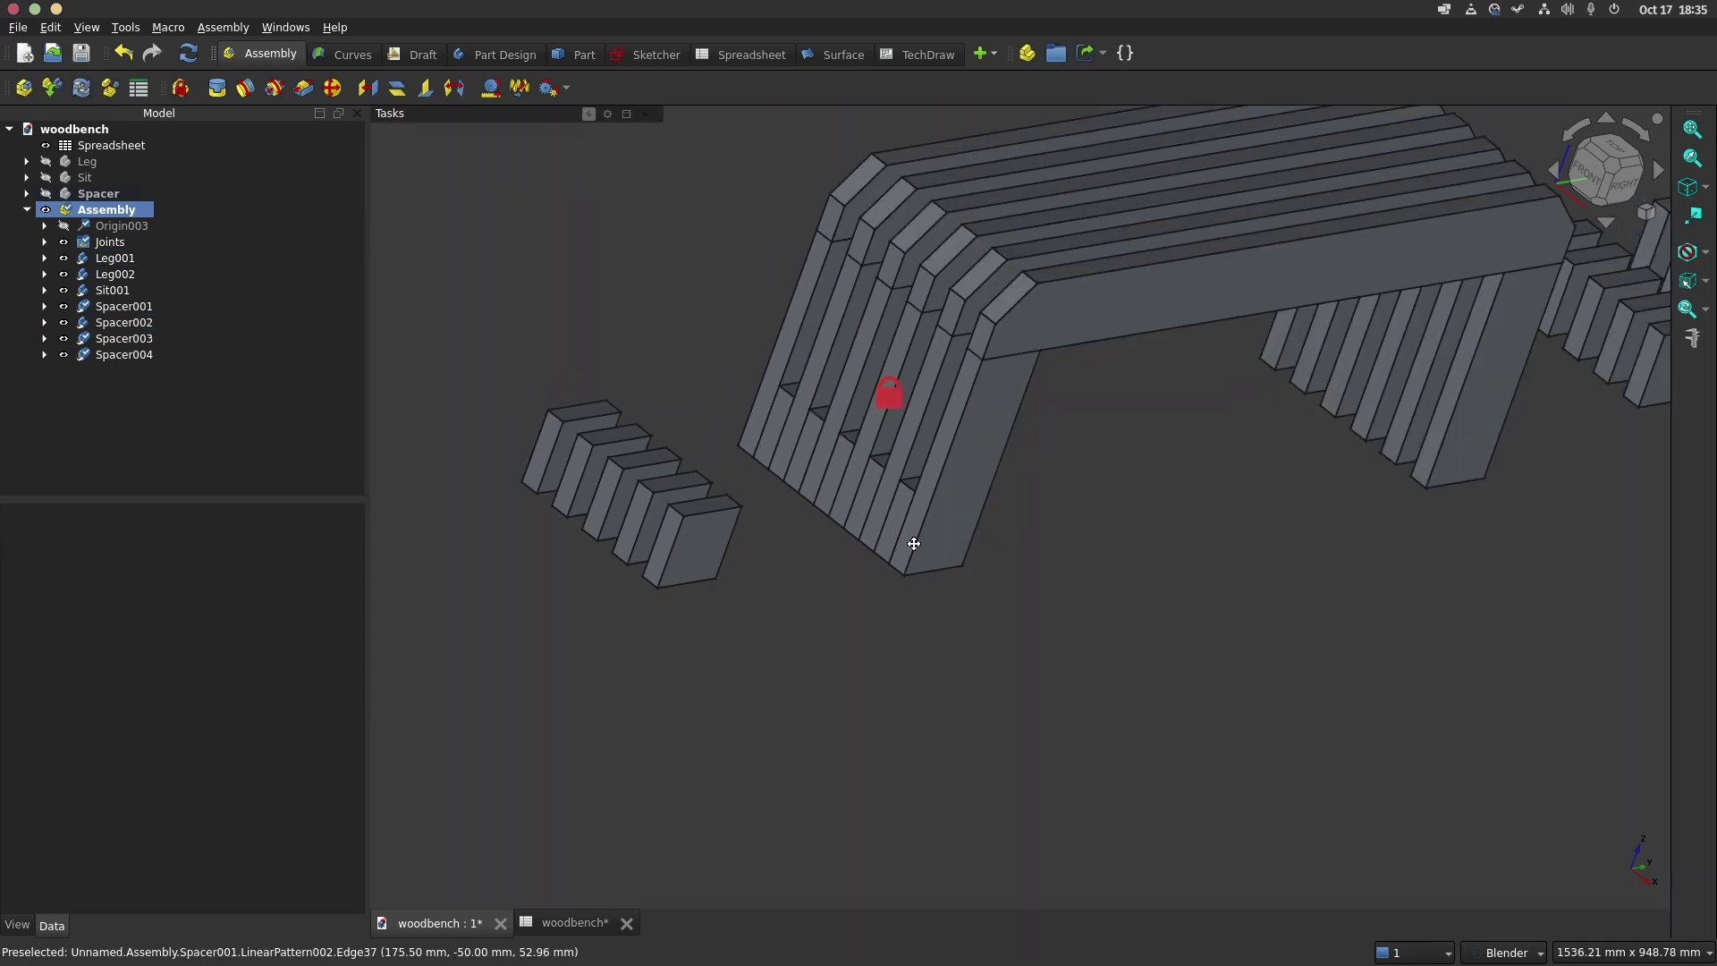
scroll(734, 528, "up", 3)
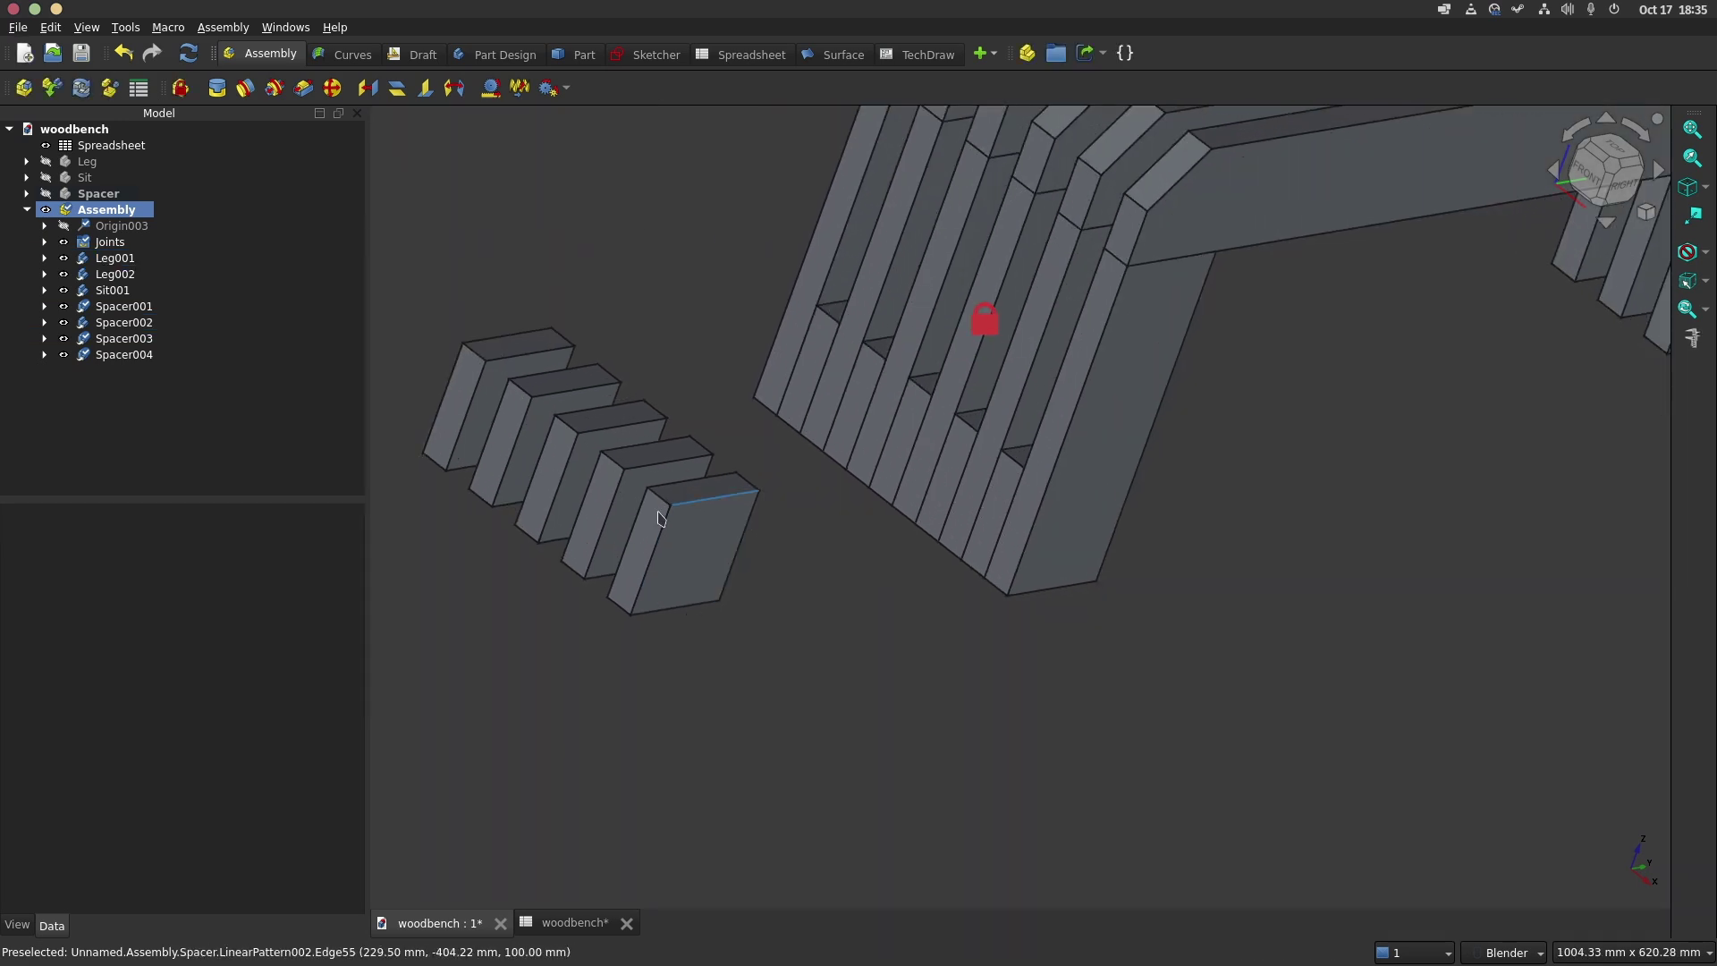
left_click(221, 88)
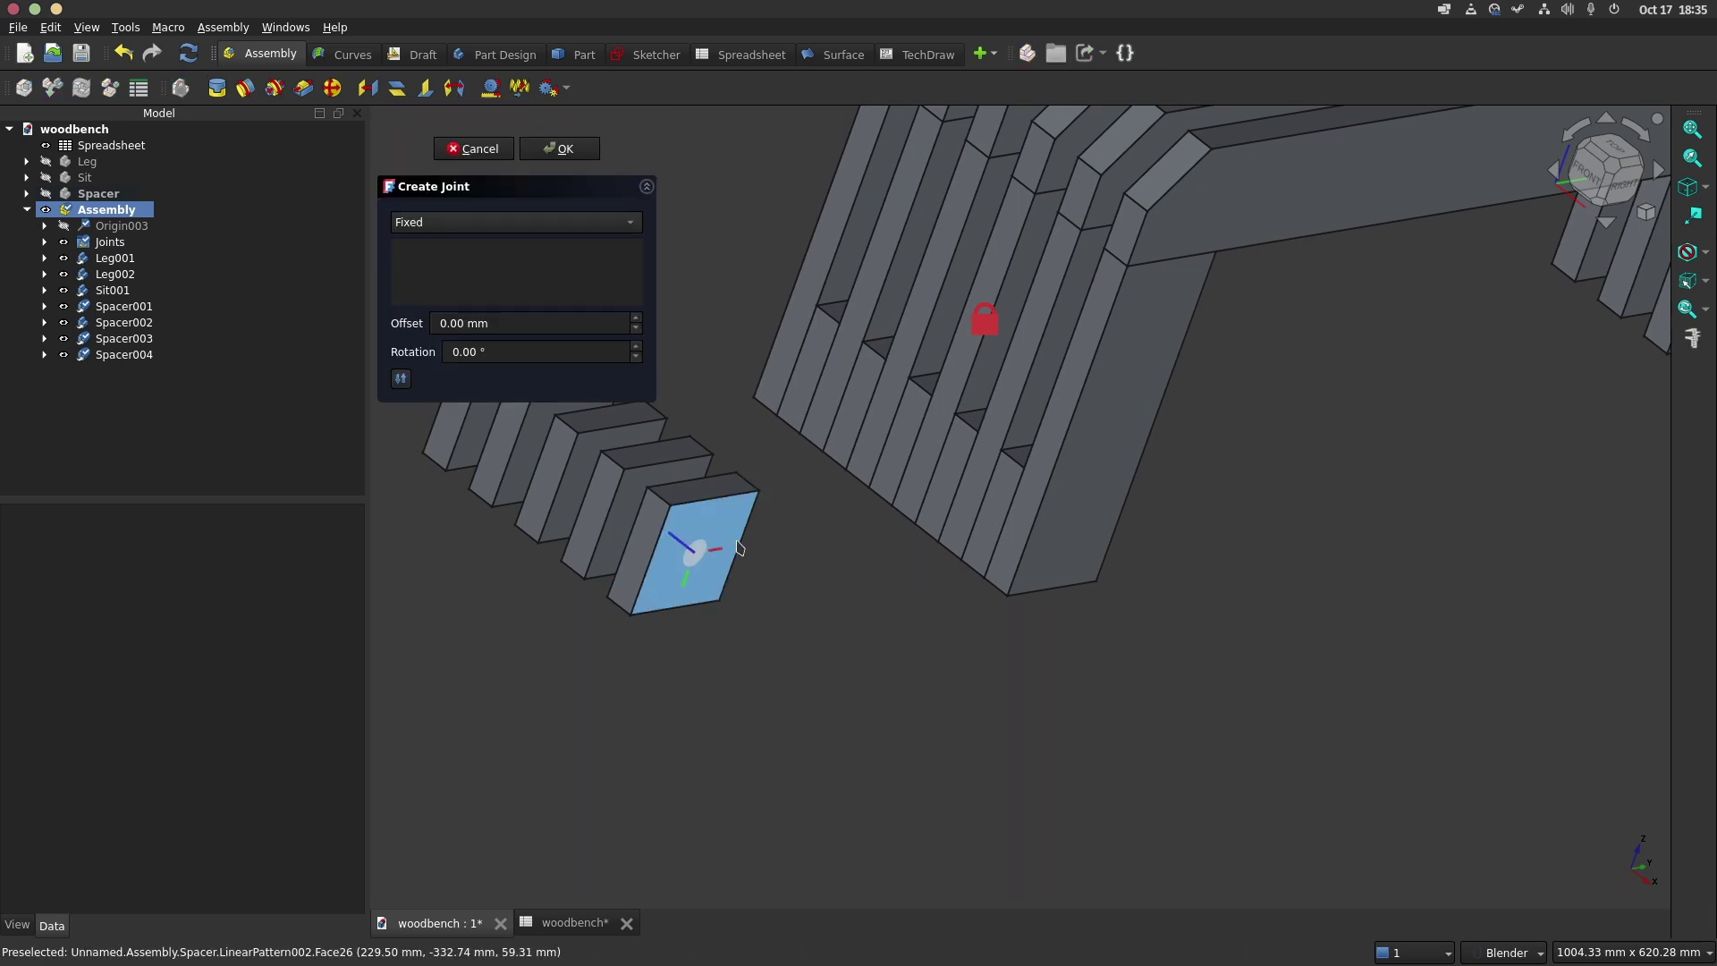
left_click(669, 523)
left_click(1113, 207)
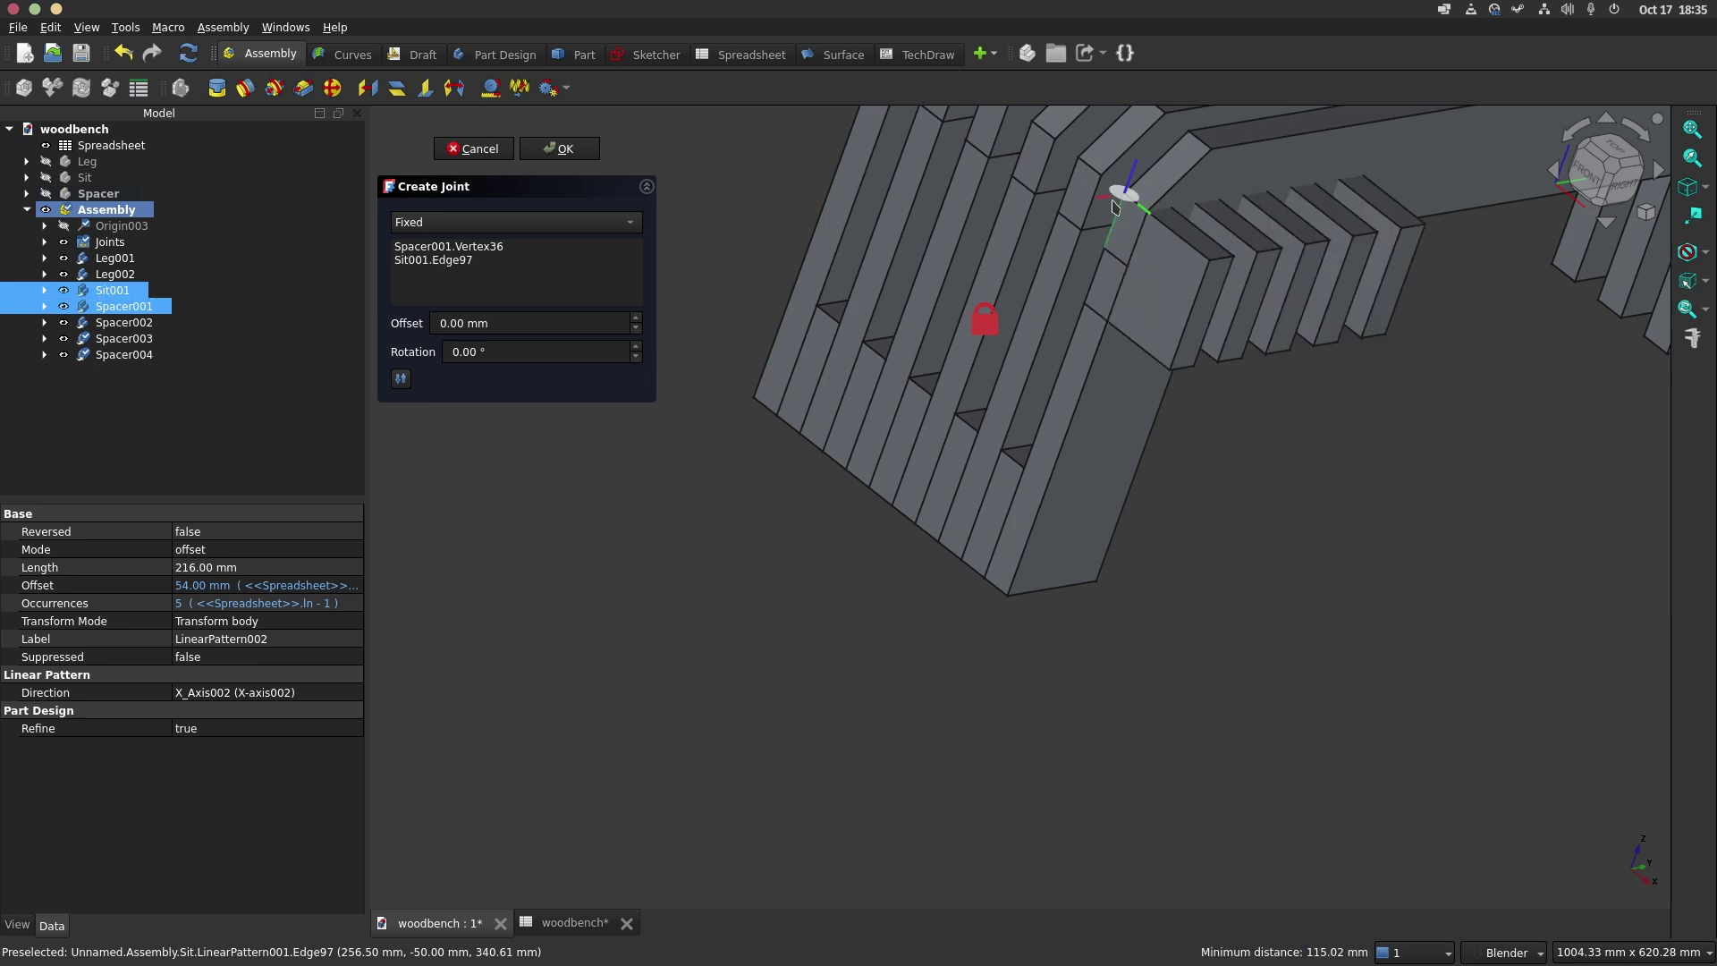
left_click_drag(491, 351, 387, 348)
type("90")
key("Return")
Create a Fixed joint between the bottom outer corner of the spacer nearest the second leg and that leg's foot
middle_click_drag(1354, 398, 1249, 626)
key("j")
key("f")
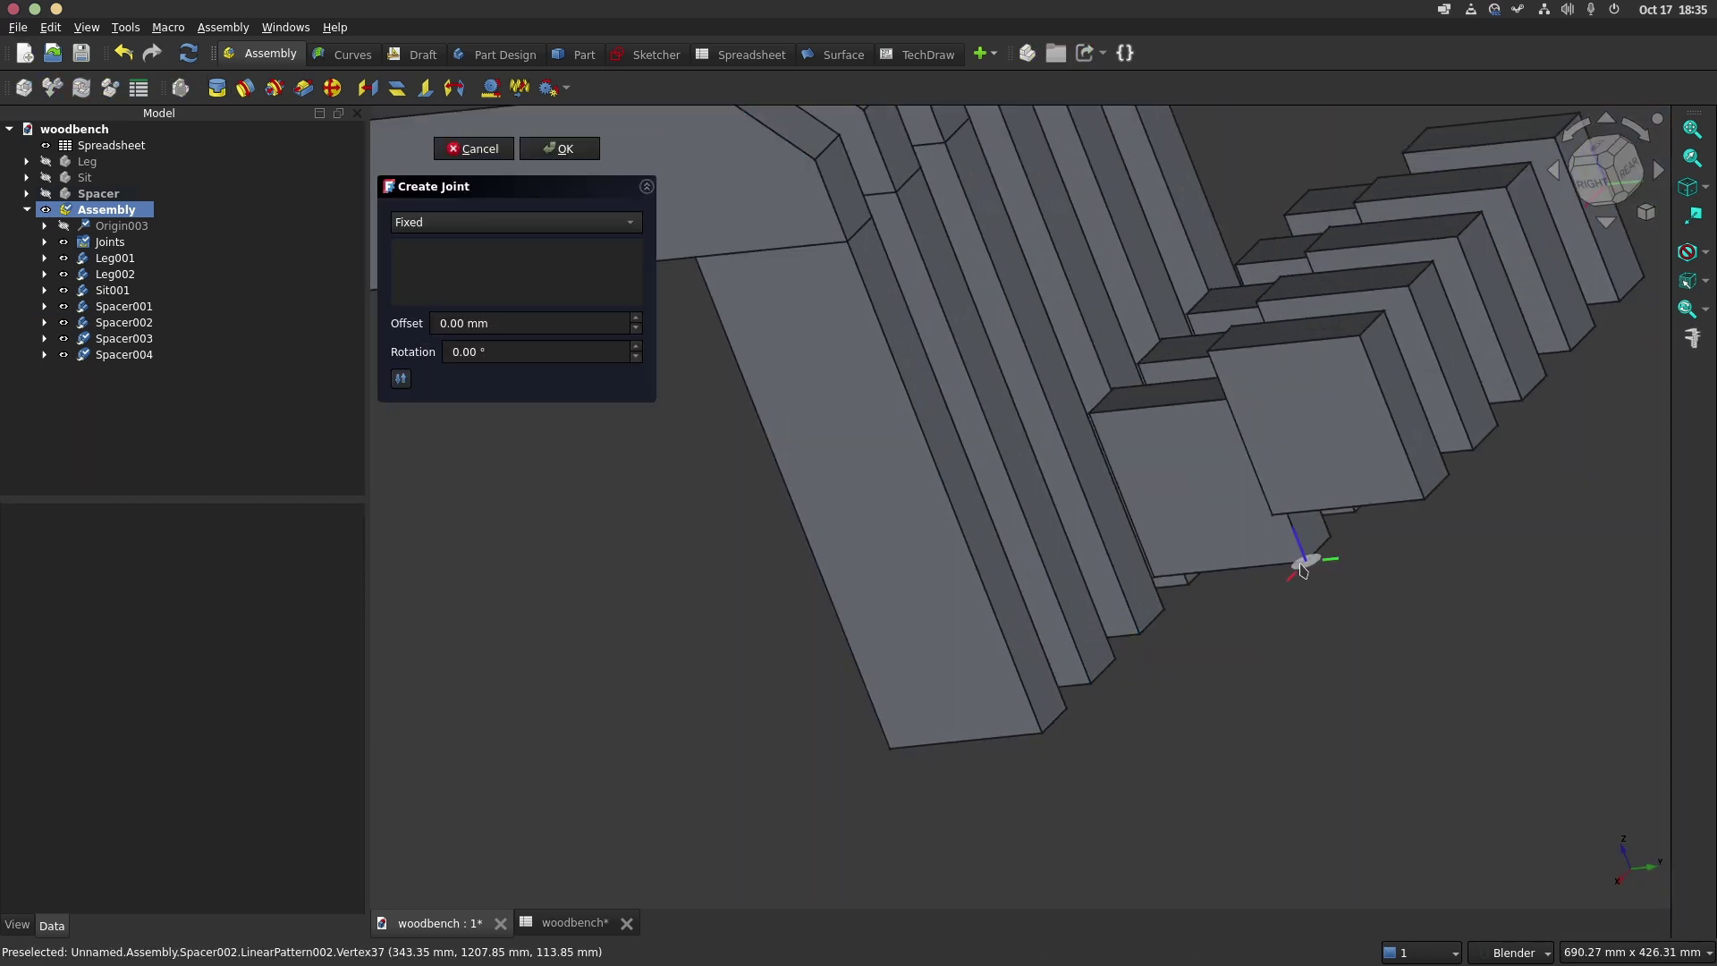
left_click(1302, 566)
left_click(1064, 707)
left_click(582, 152)
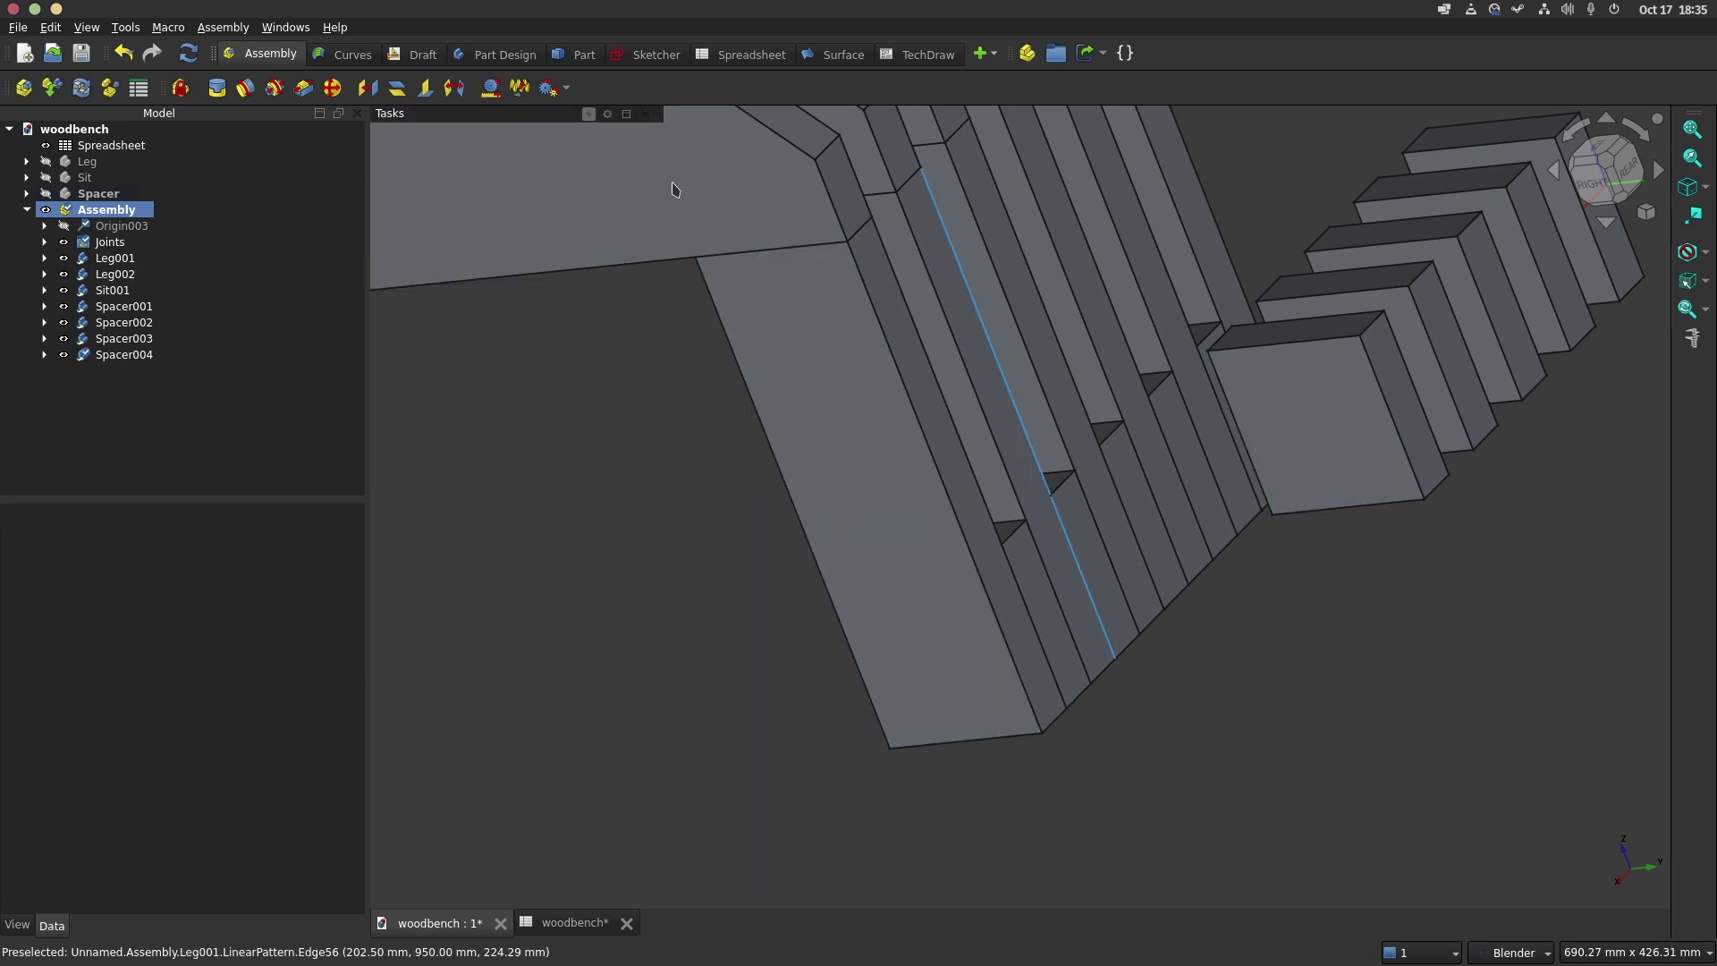
Create a Fixed joint between the last spacer's top outer corner and the Sit's end edge above the second leg
left_click(332, 88)
left_click(1369, 374)
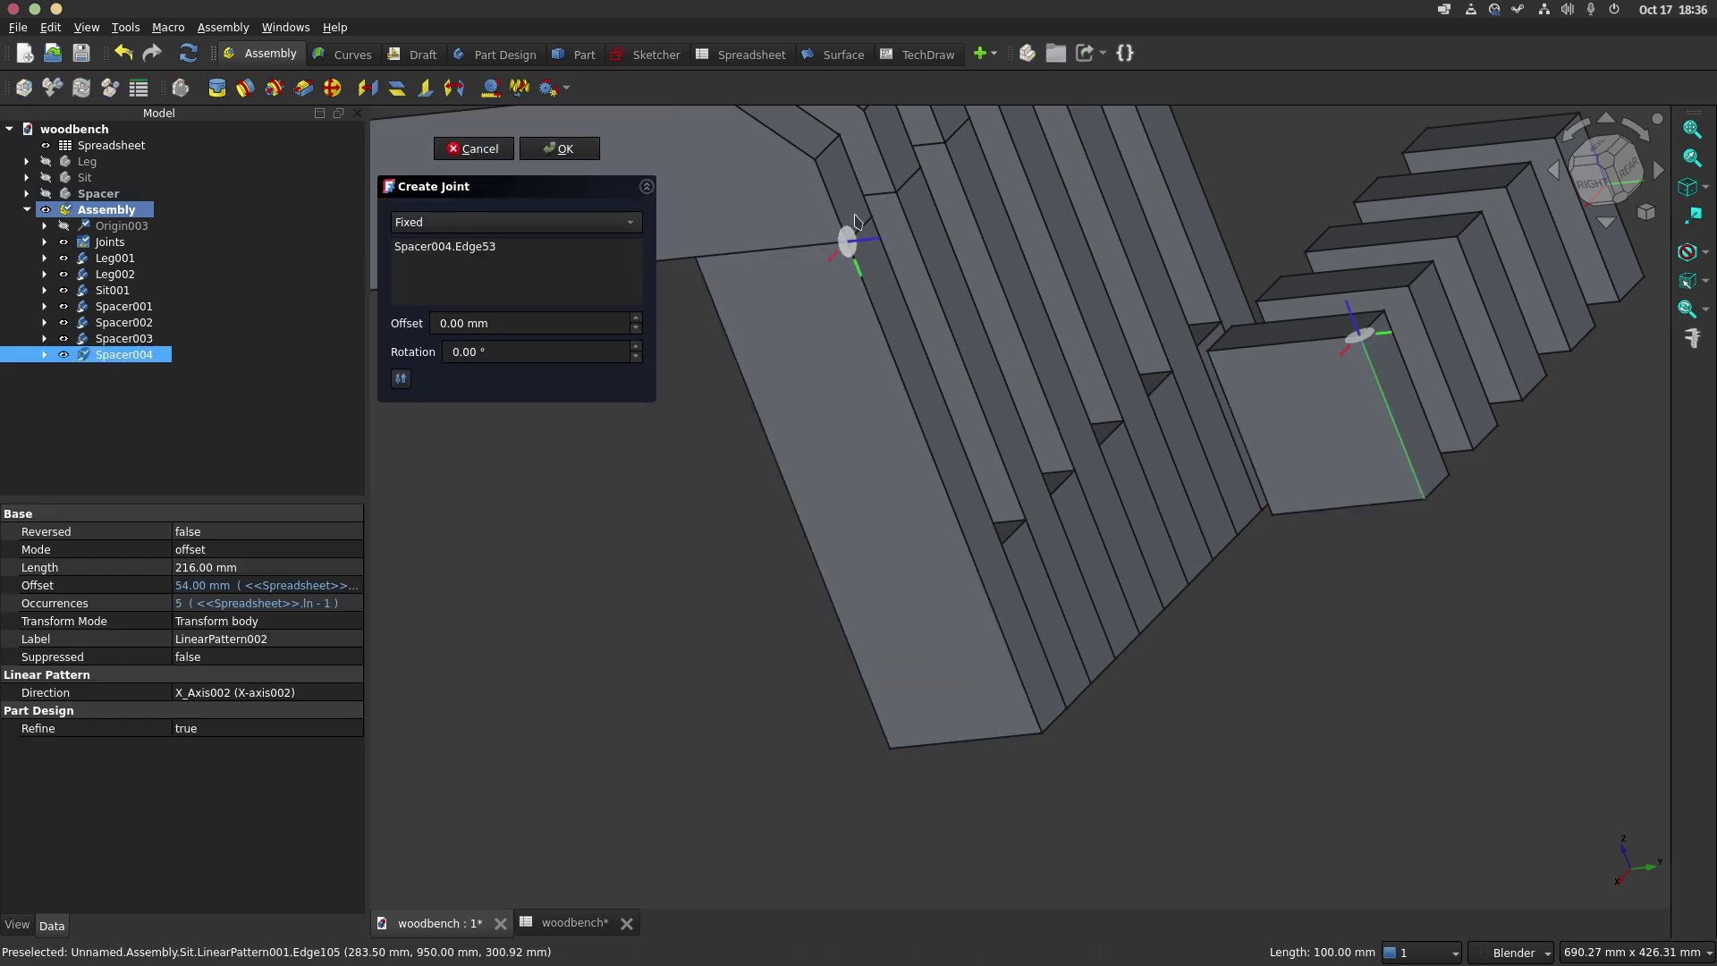
left_click(834, 135)
left_click(562, 151)
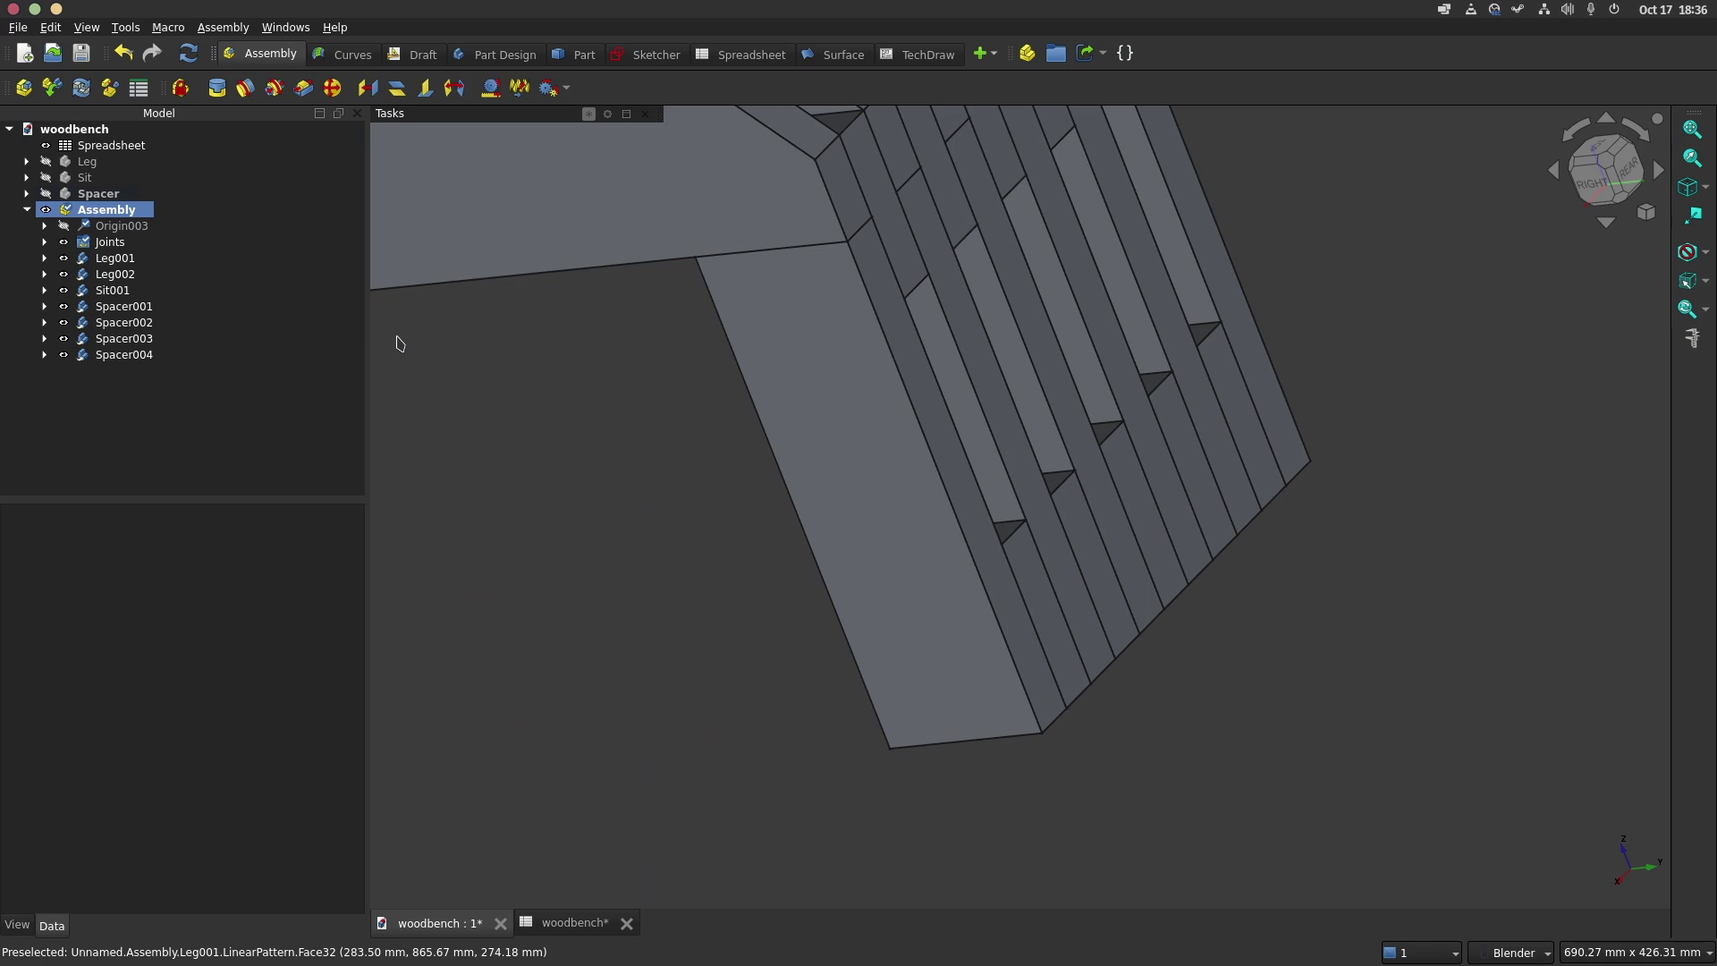
scroll(1027, 418, "down", 12)
middle_click_drag(1028, 418, 1043, 407)
scroll(1043, 406, "up", 5)
middle_click_drag(1043, 406, 1154, 438)
scroll(1154, 439, "up", 3)
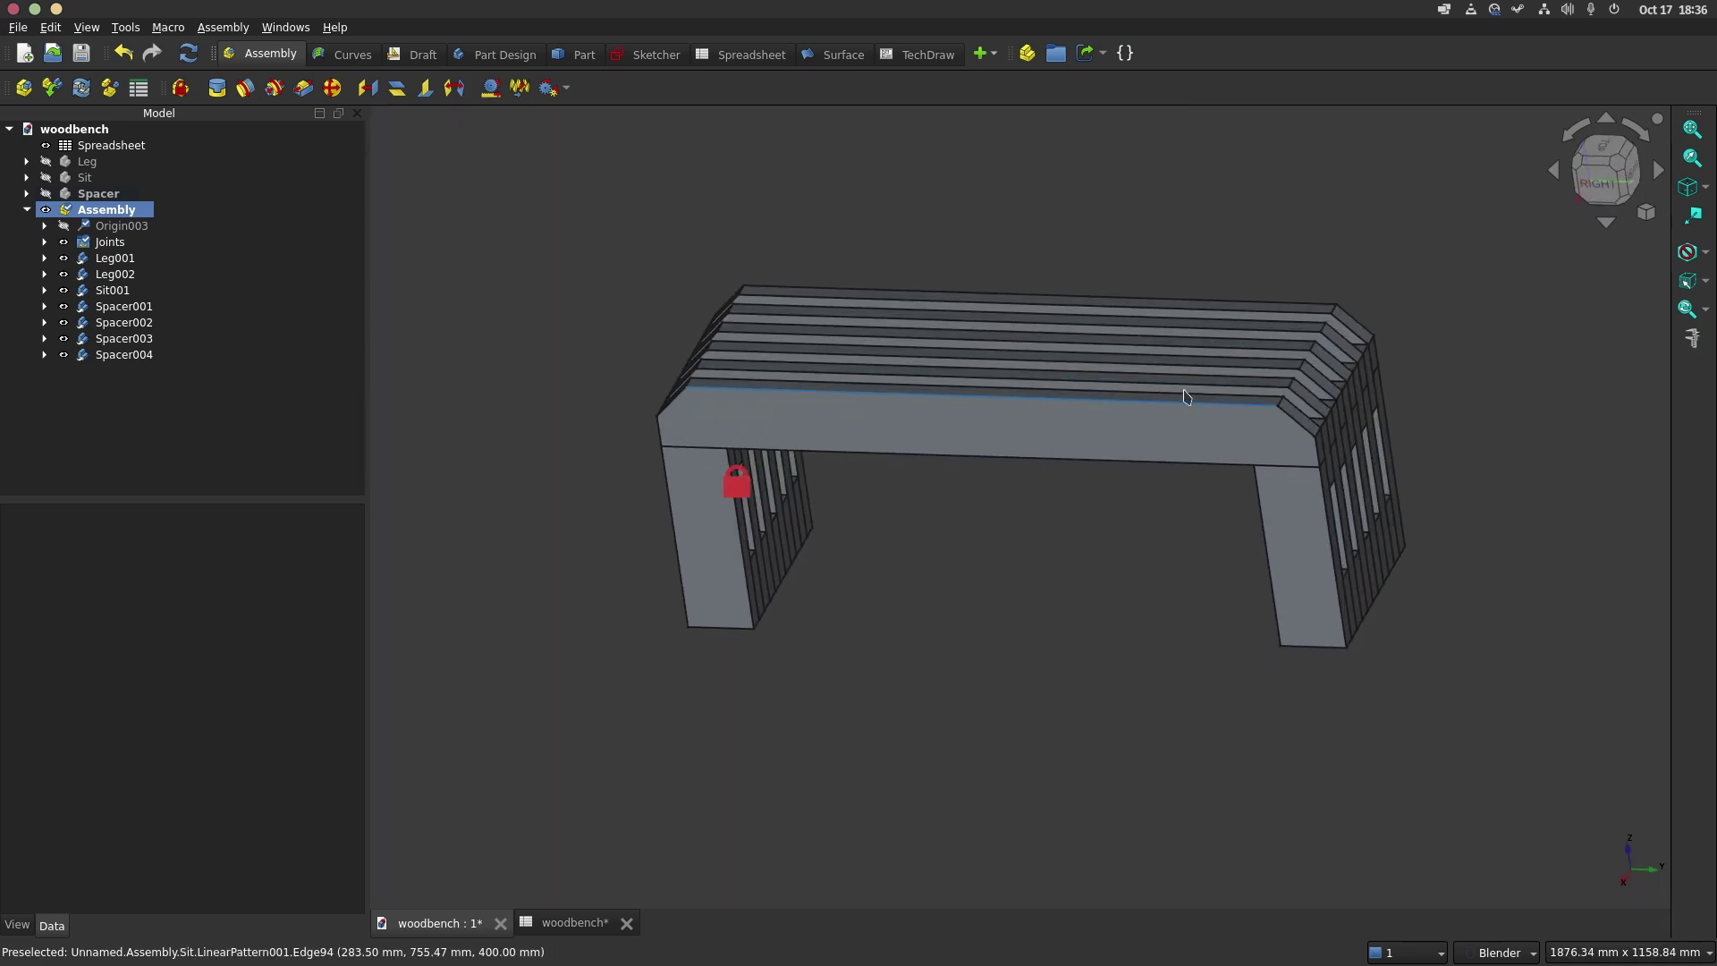
Set the Sit length to 800 in the spreadsheet and return to the 3D view to check the bench
left_click(583, 924)
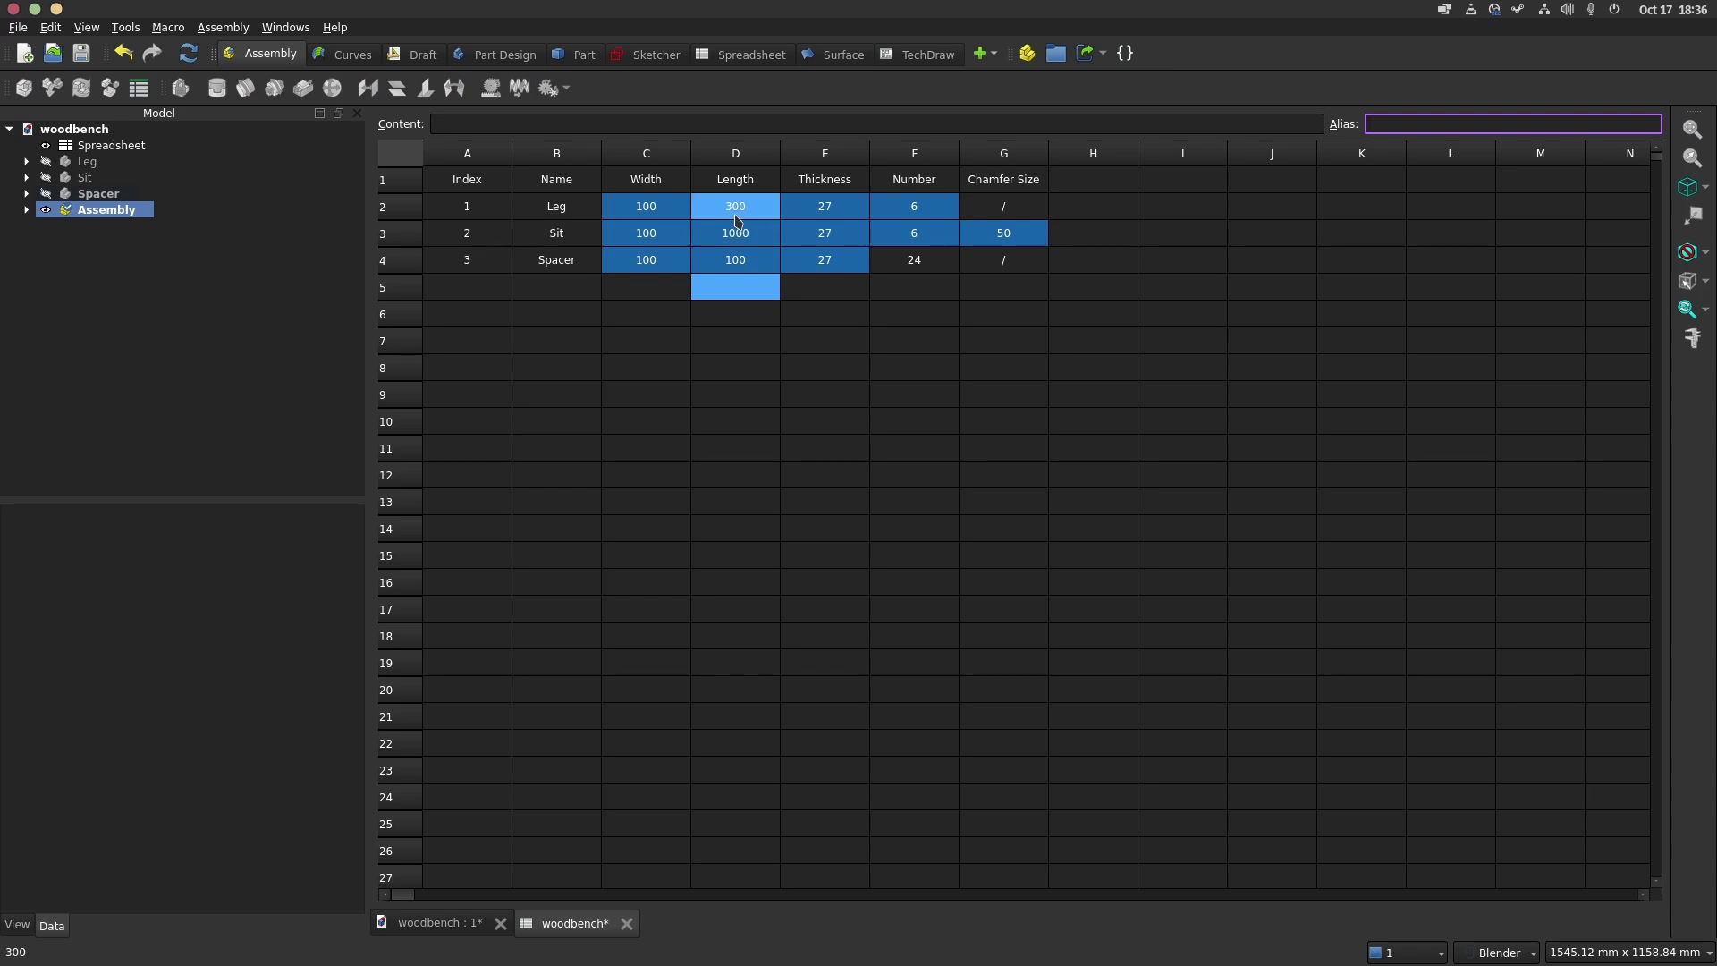
double_click(729, 234)
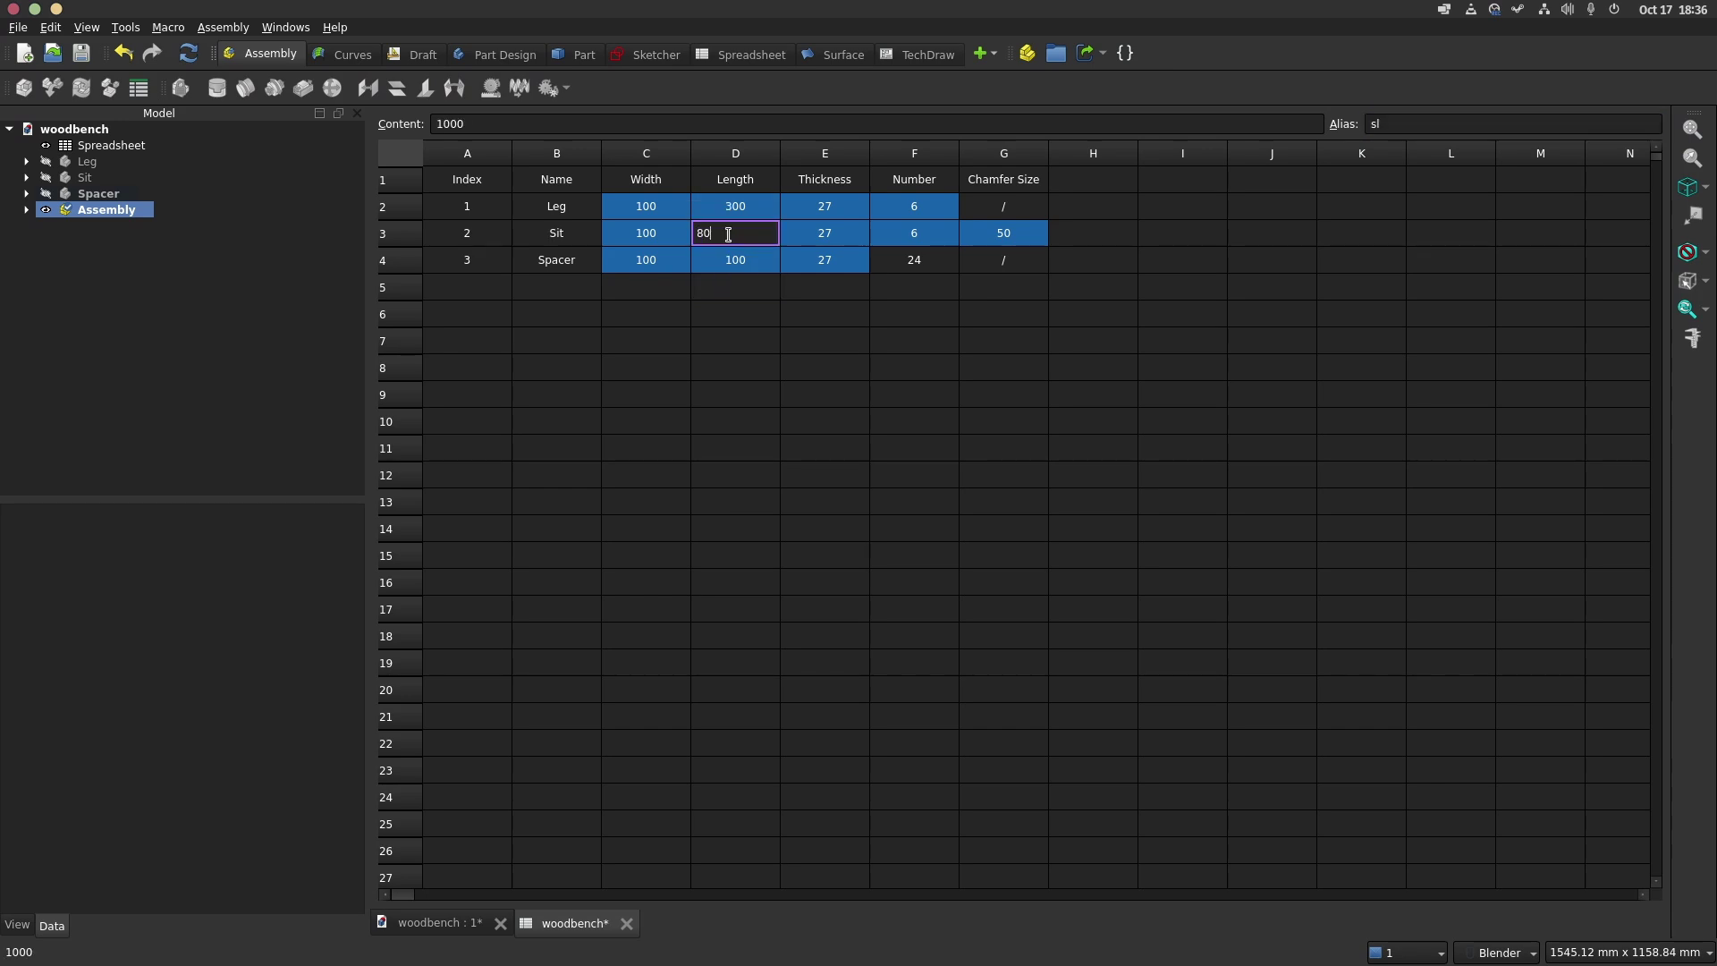
key("Return")
left_click(438, 924)
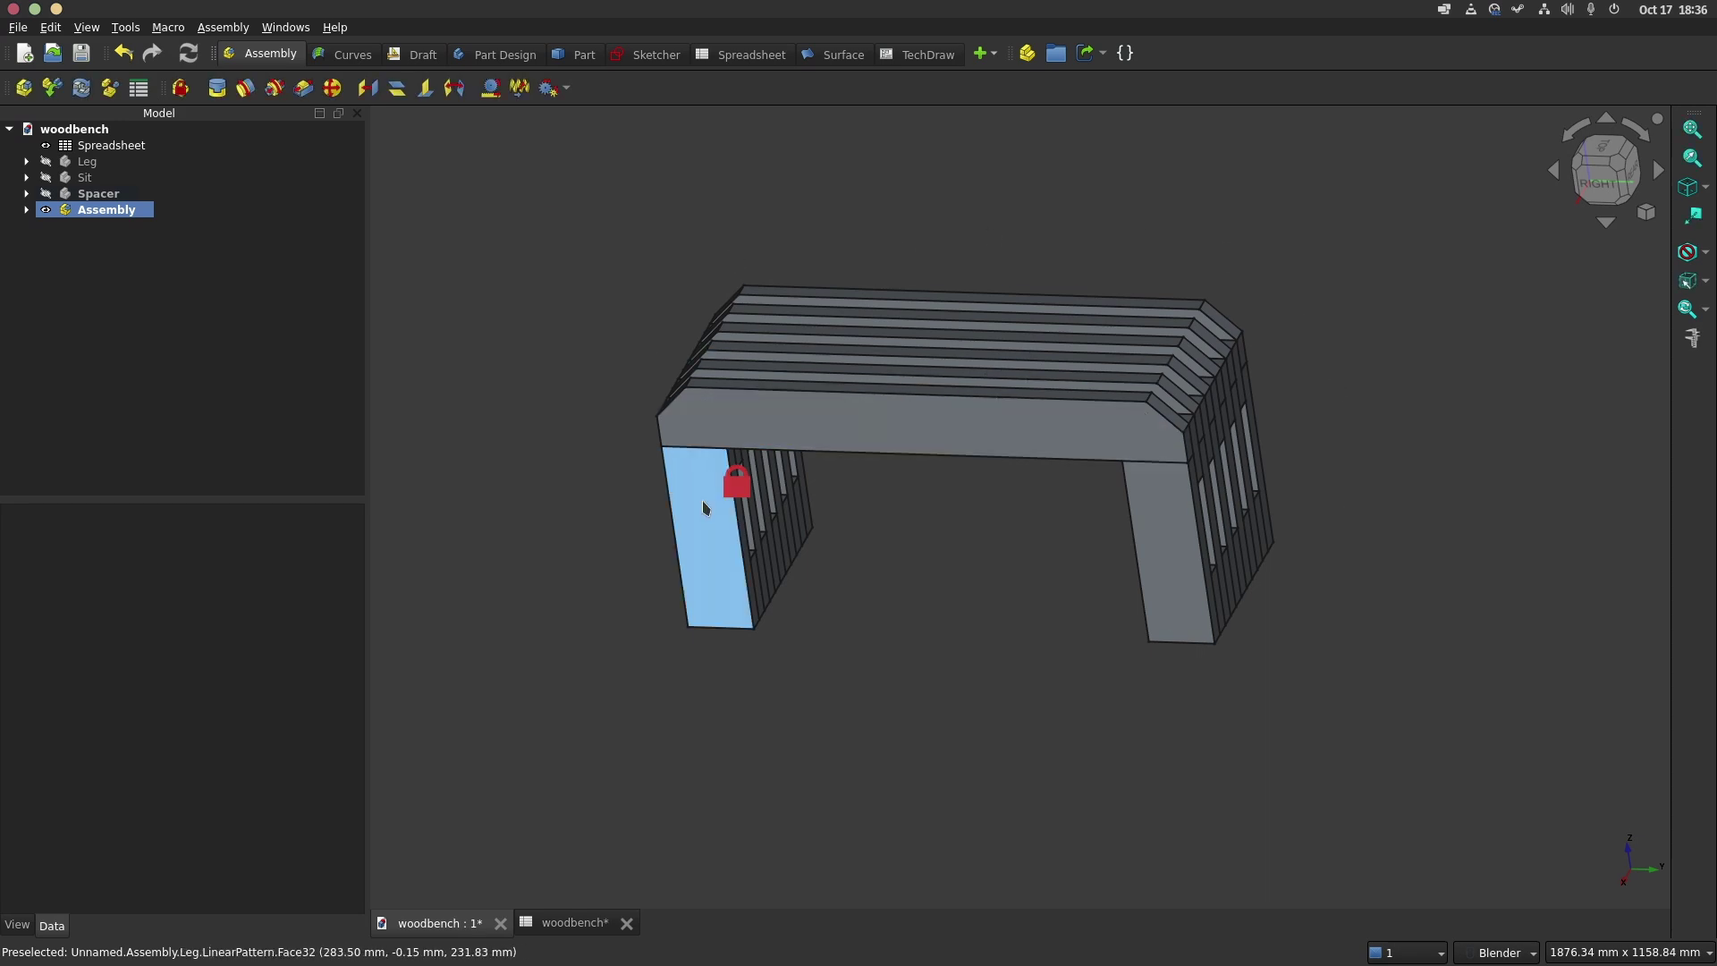
Set the Leg length to 600 in the spreadsheet and return to the 3D view to check the bench
left_click(554, 924)
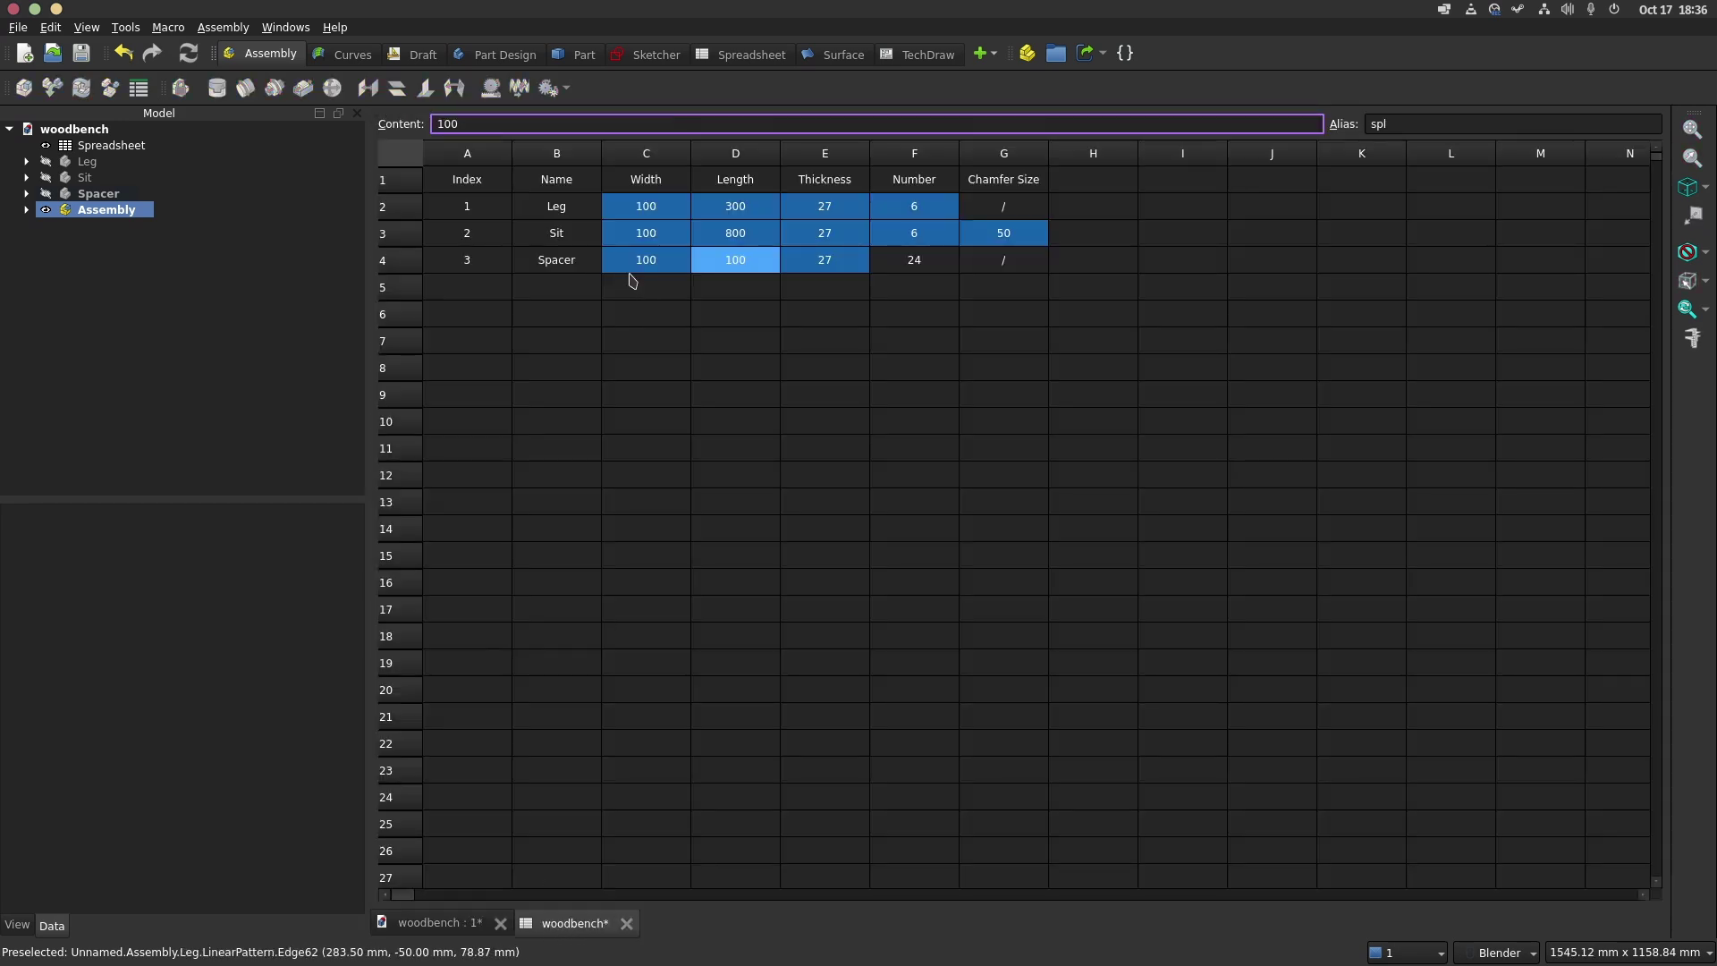
double_click(731, 205)
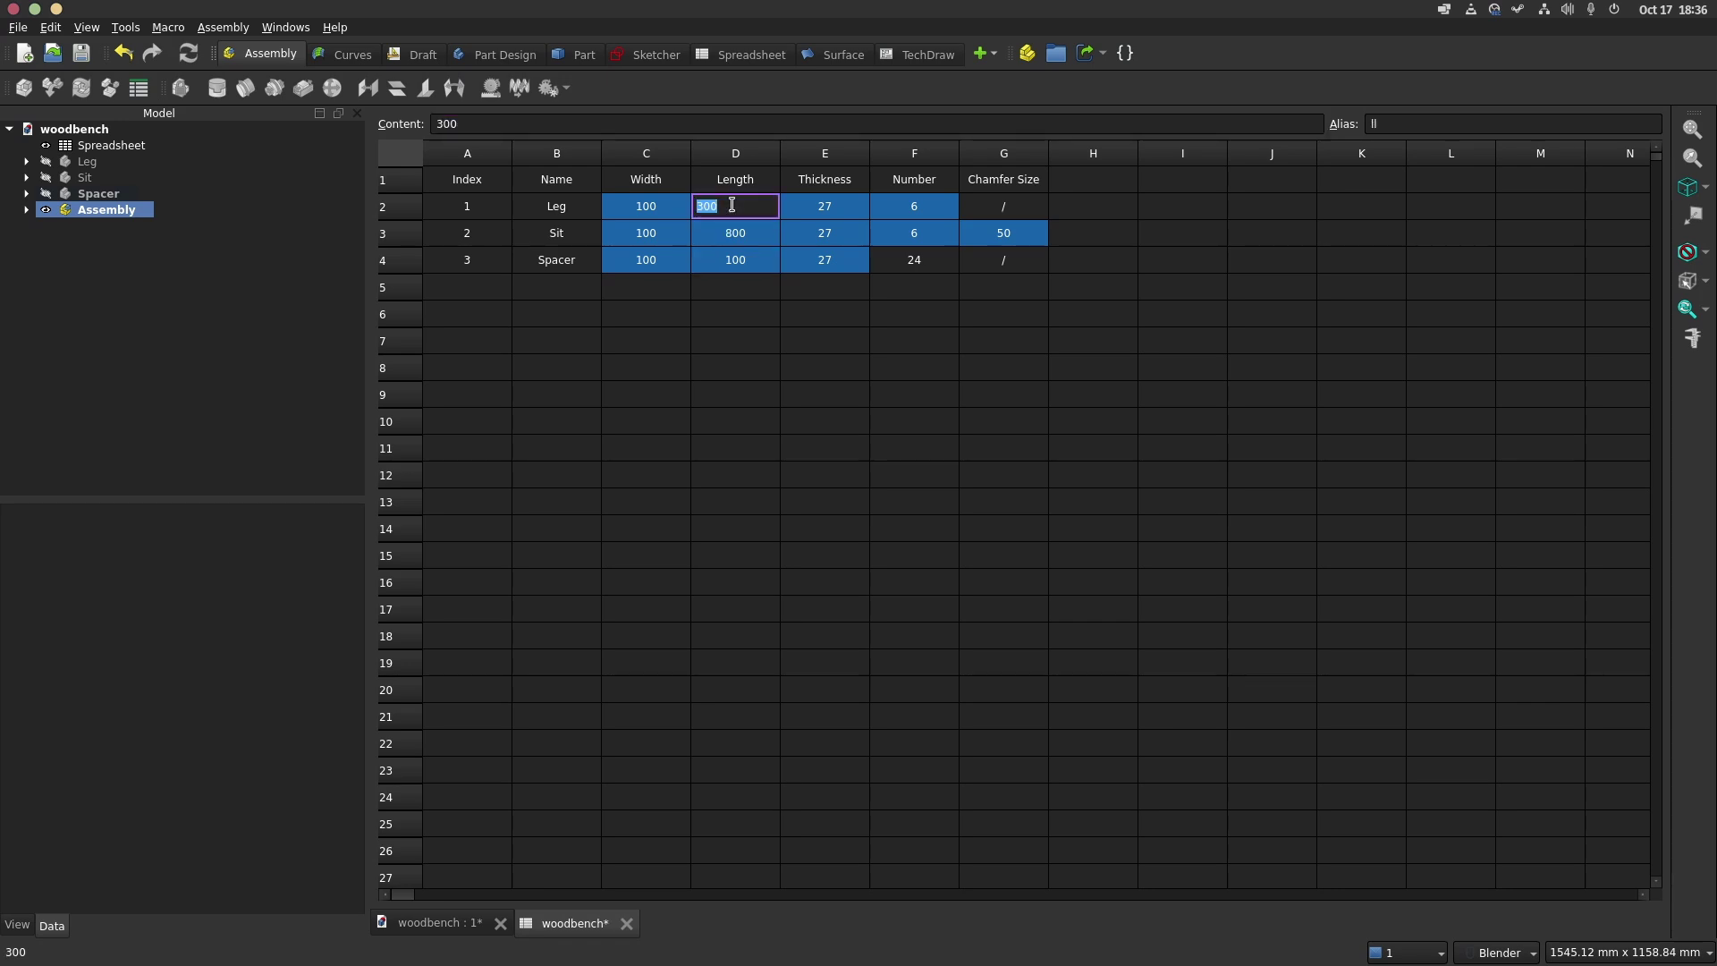
type("600")
key("Return")
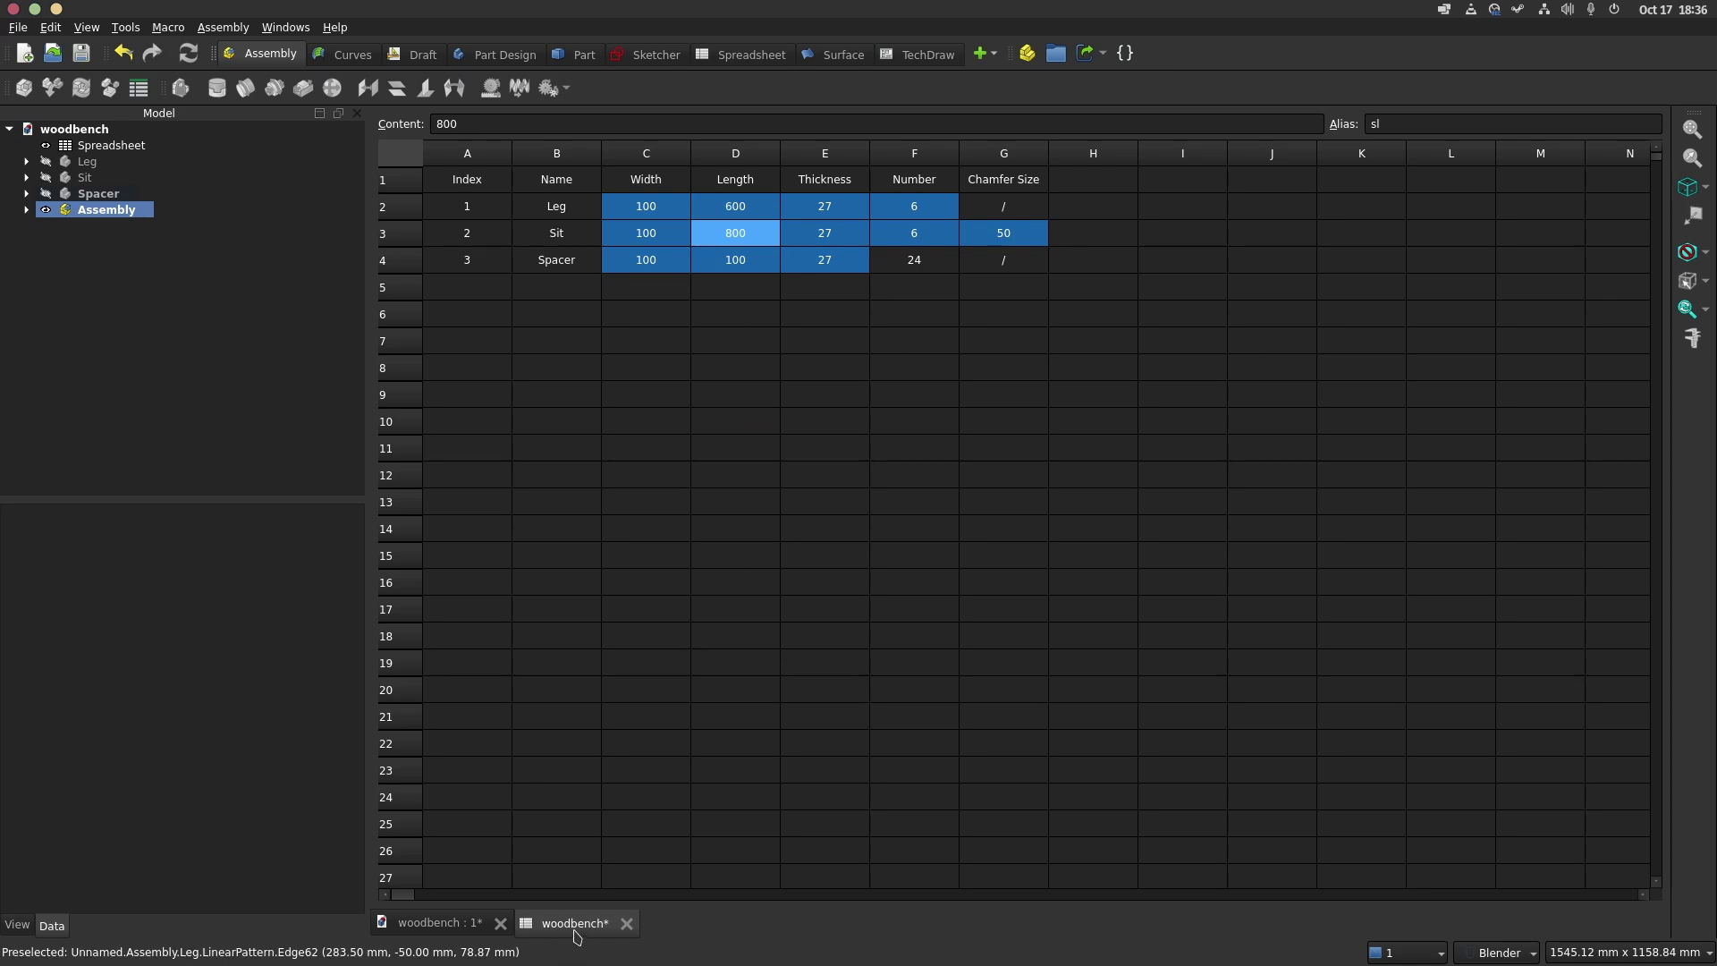
left_click(438, 923)
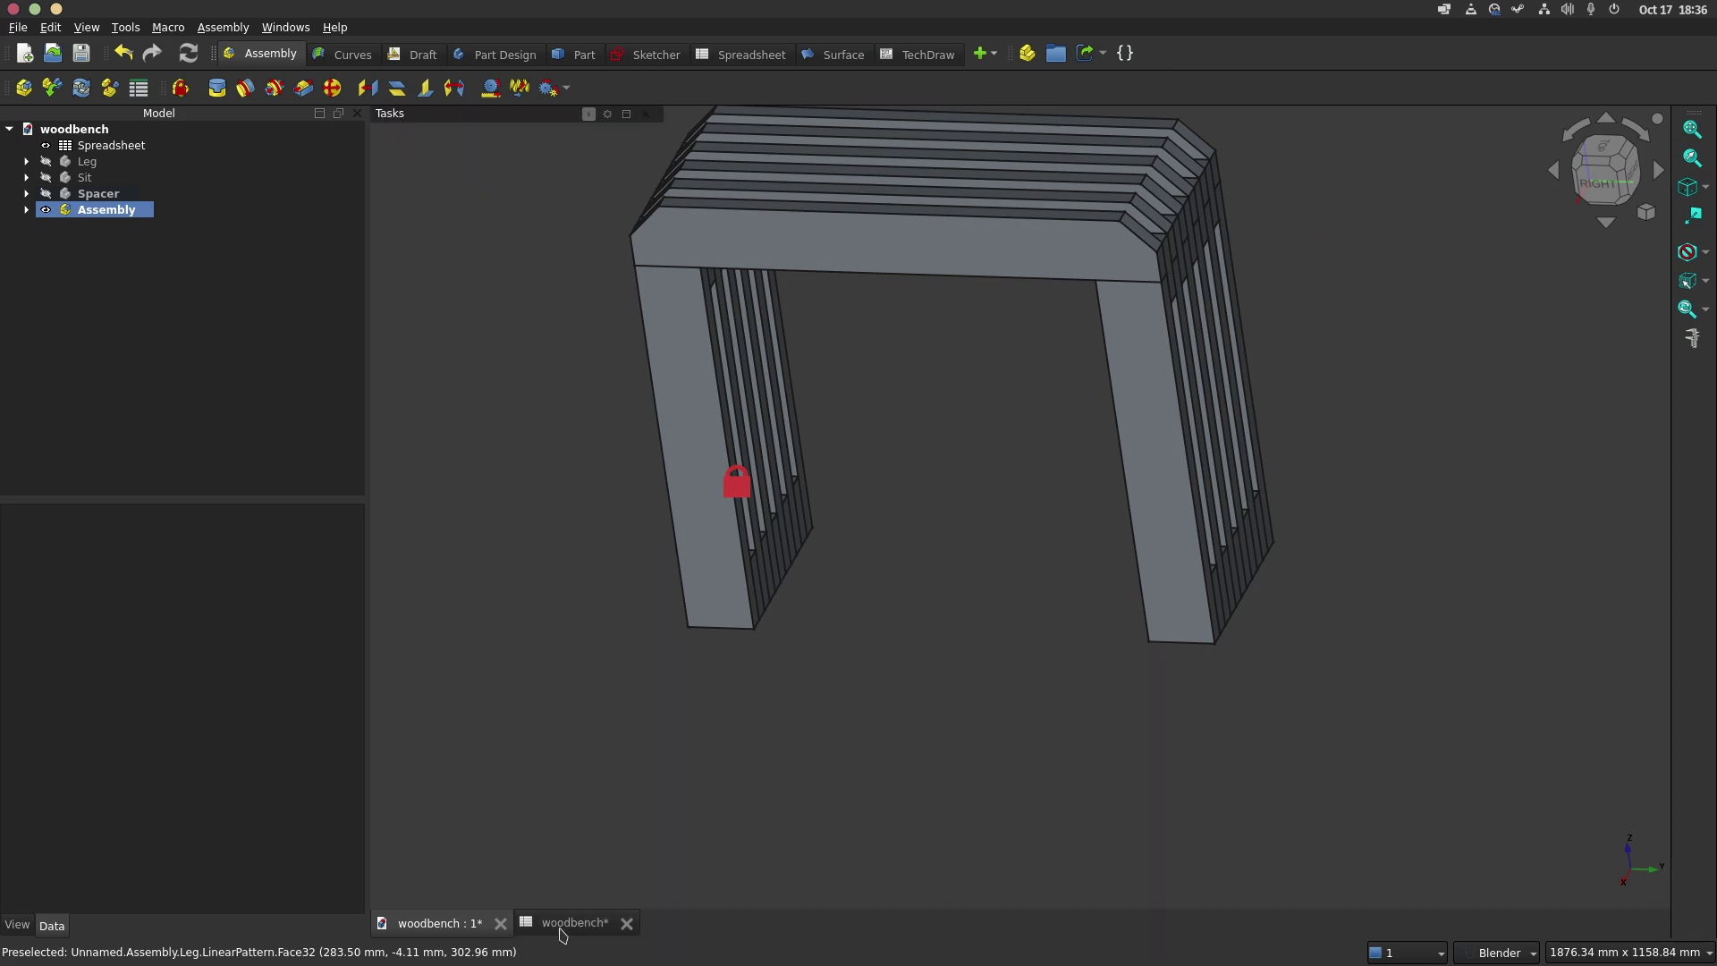
Set the Leg length to 300 and the Sit length to 1000 in the spreadsheet
left_click(562, 931)
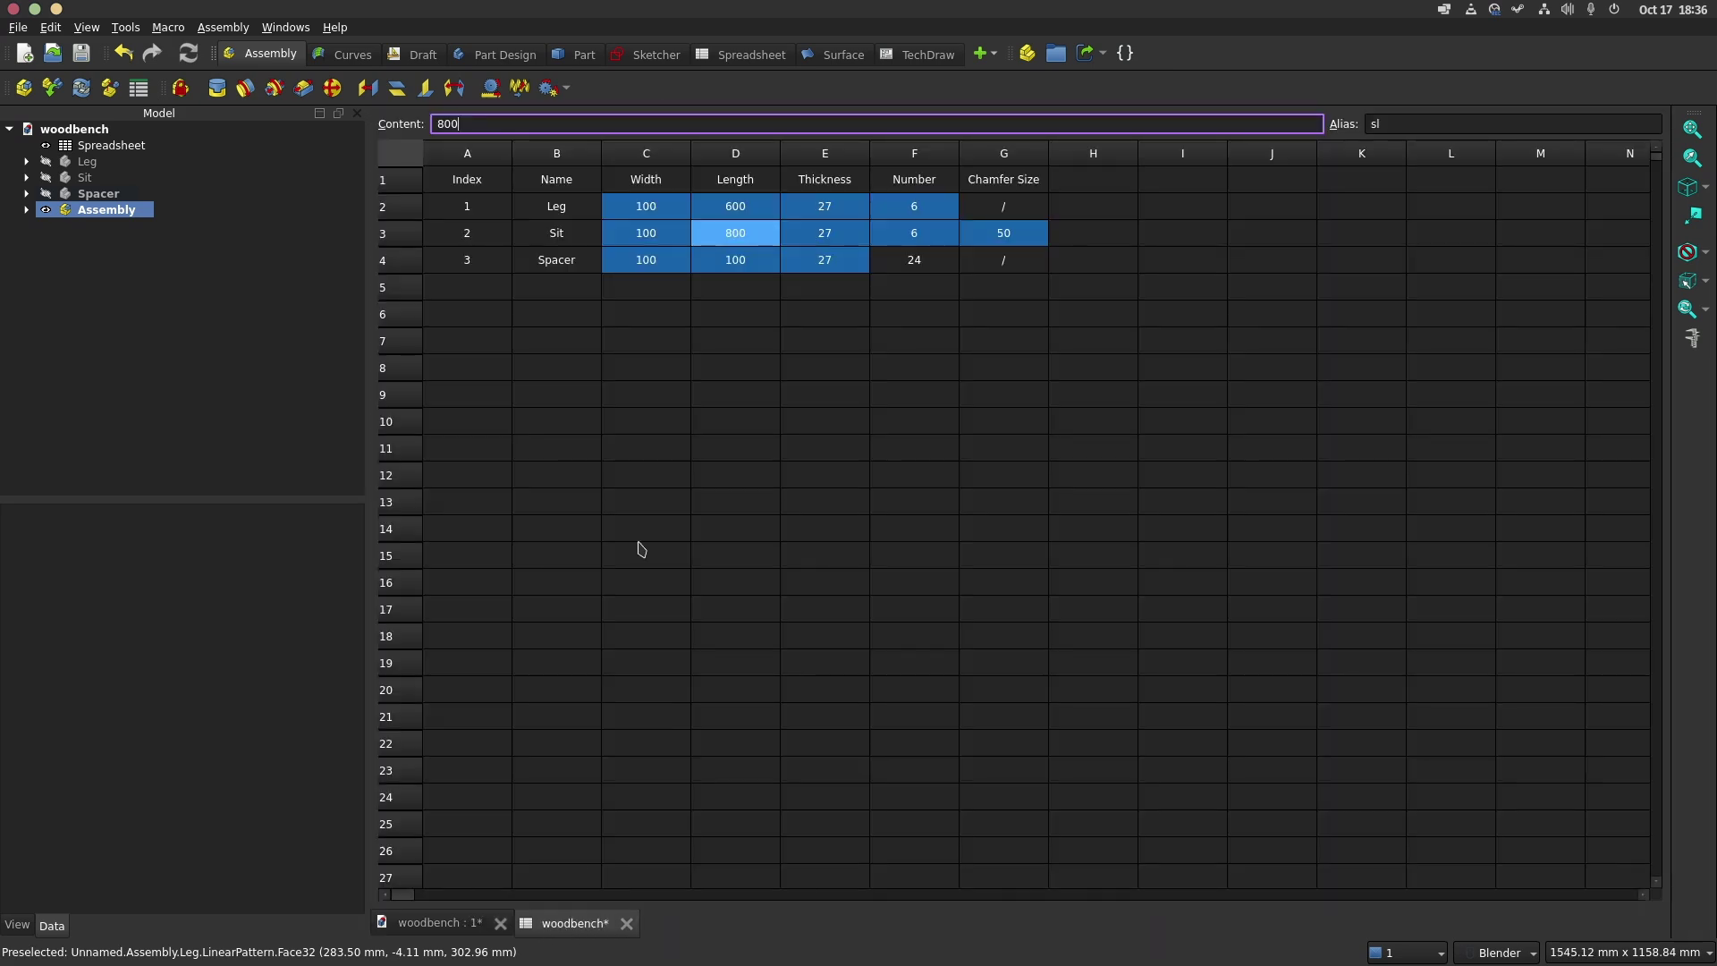
double_click(737, 207)
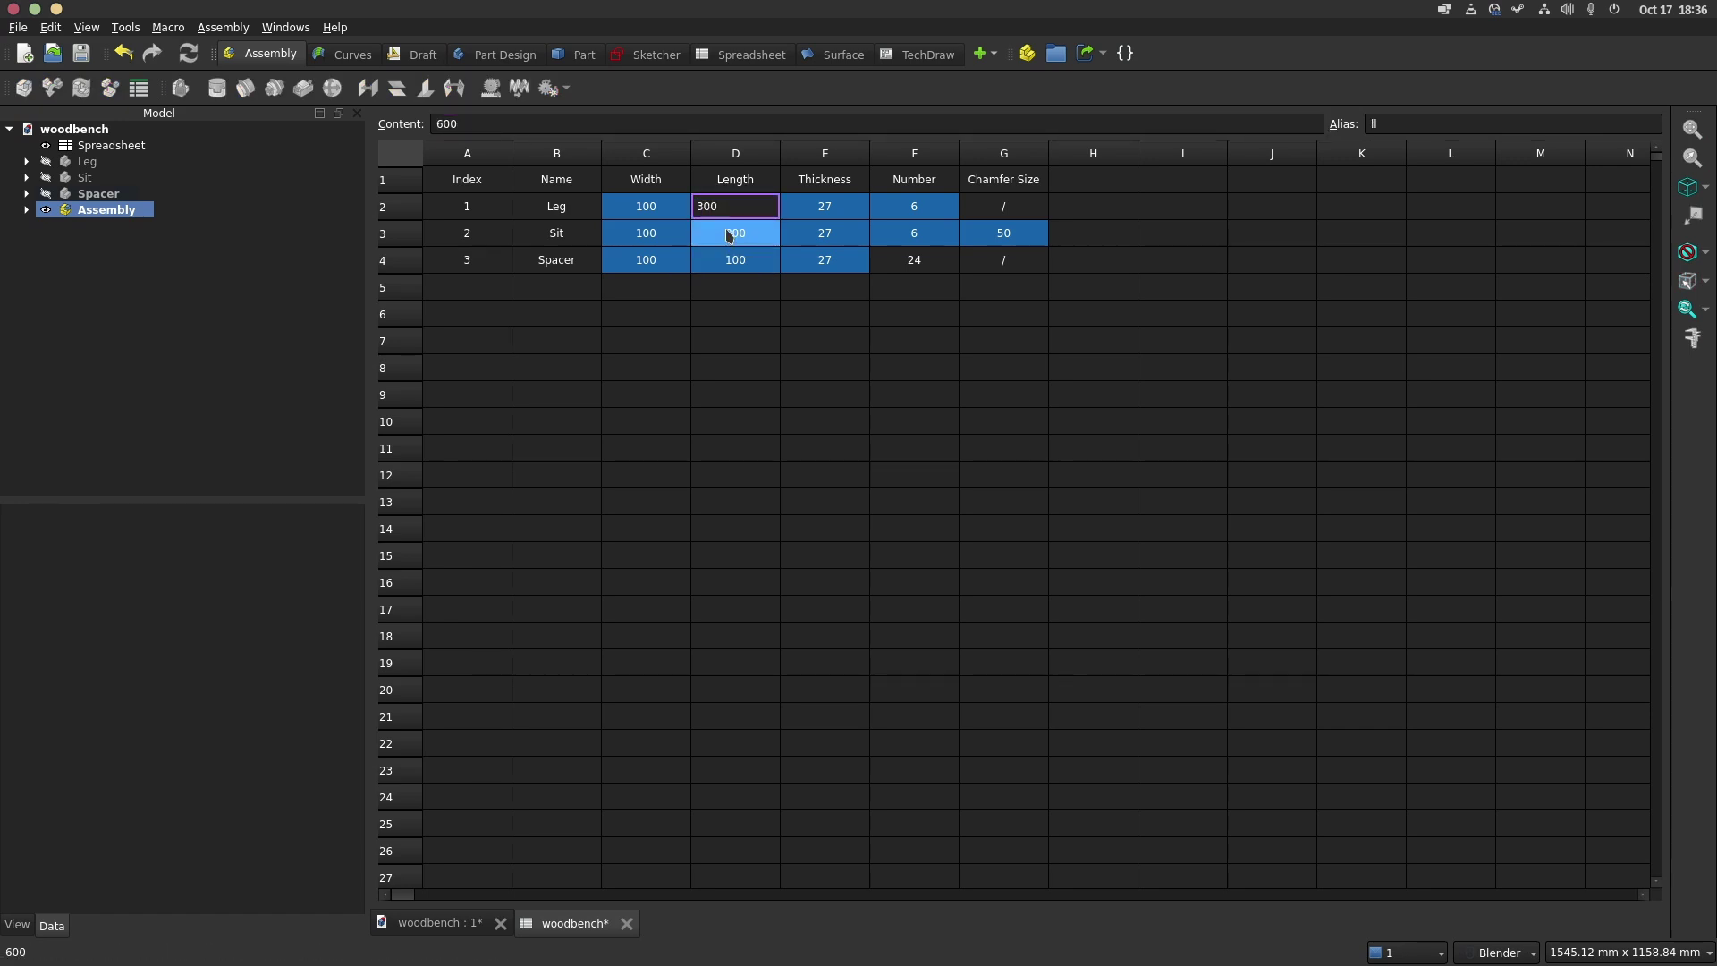
double_click(725, 231)
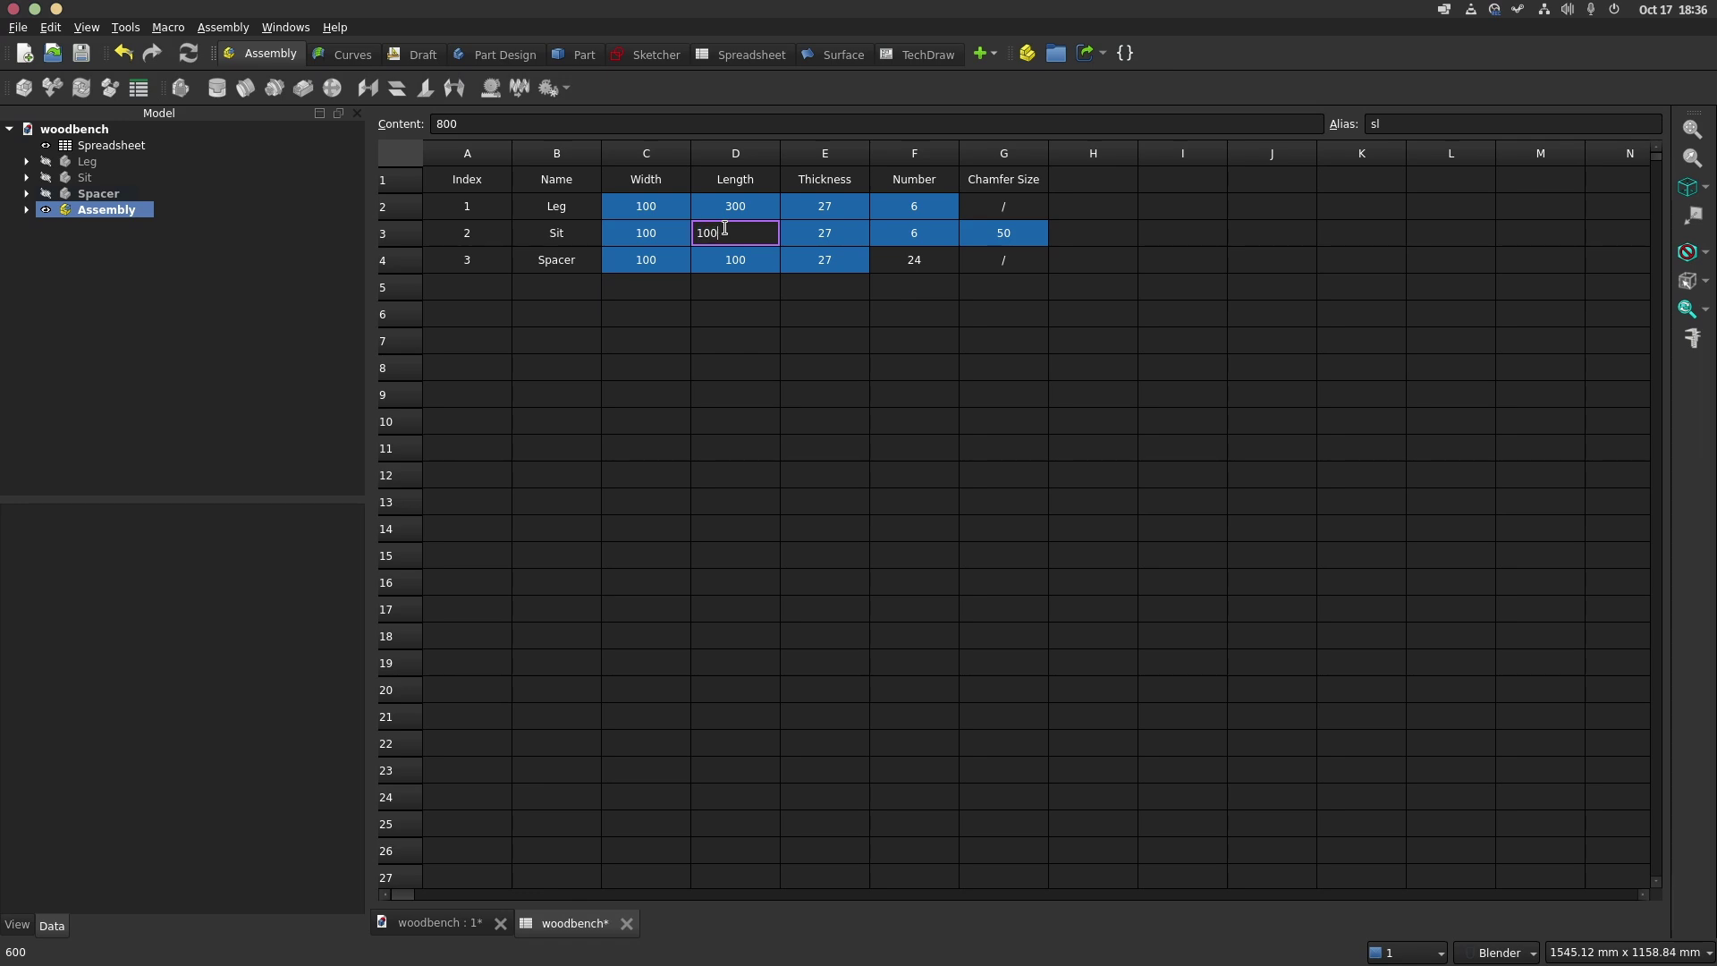
key("Return")
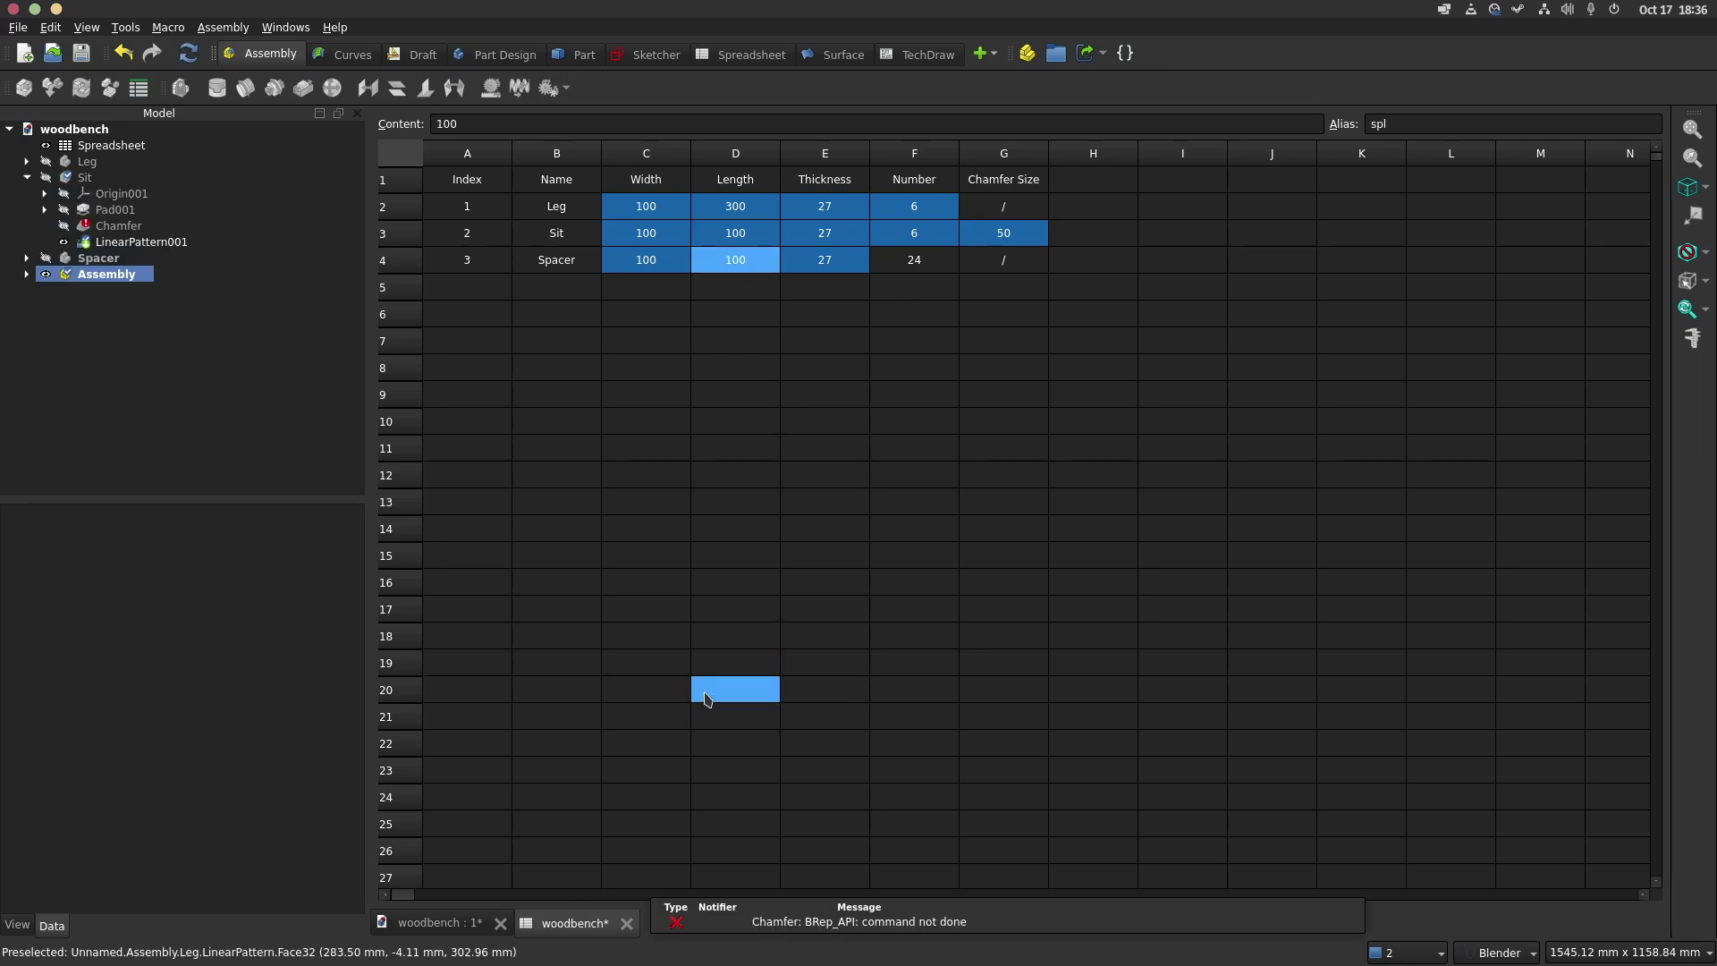
double_click(742, 229)
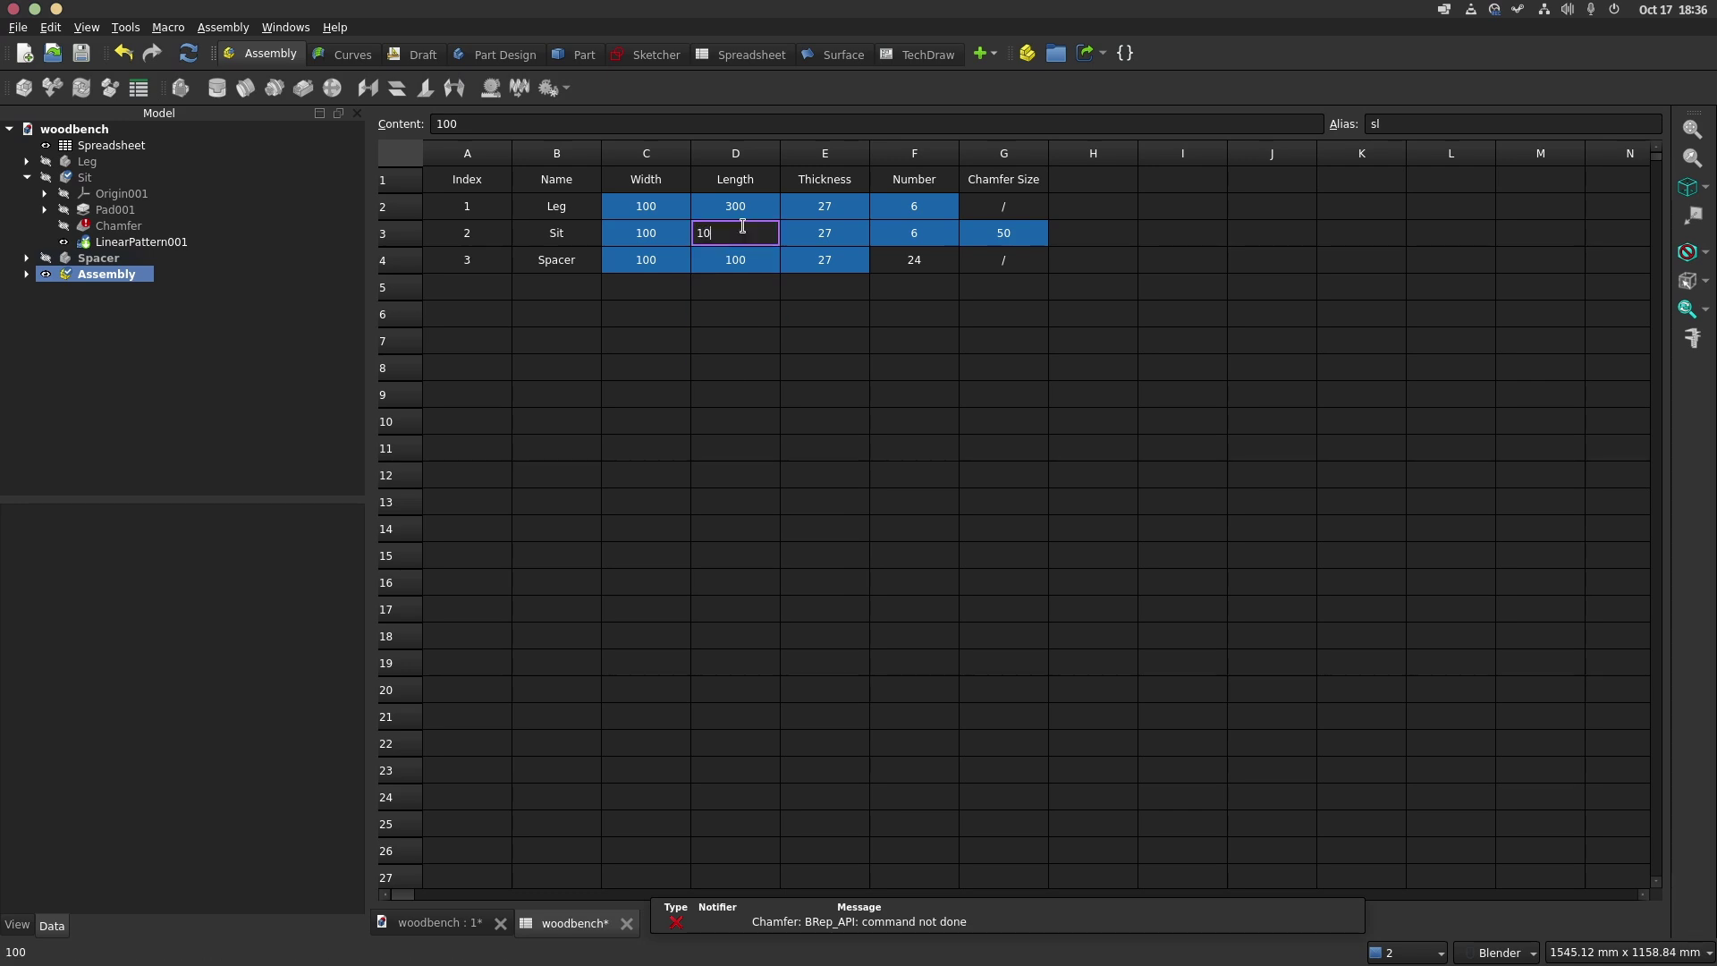
key("Return")
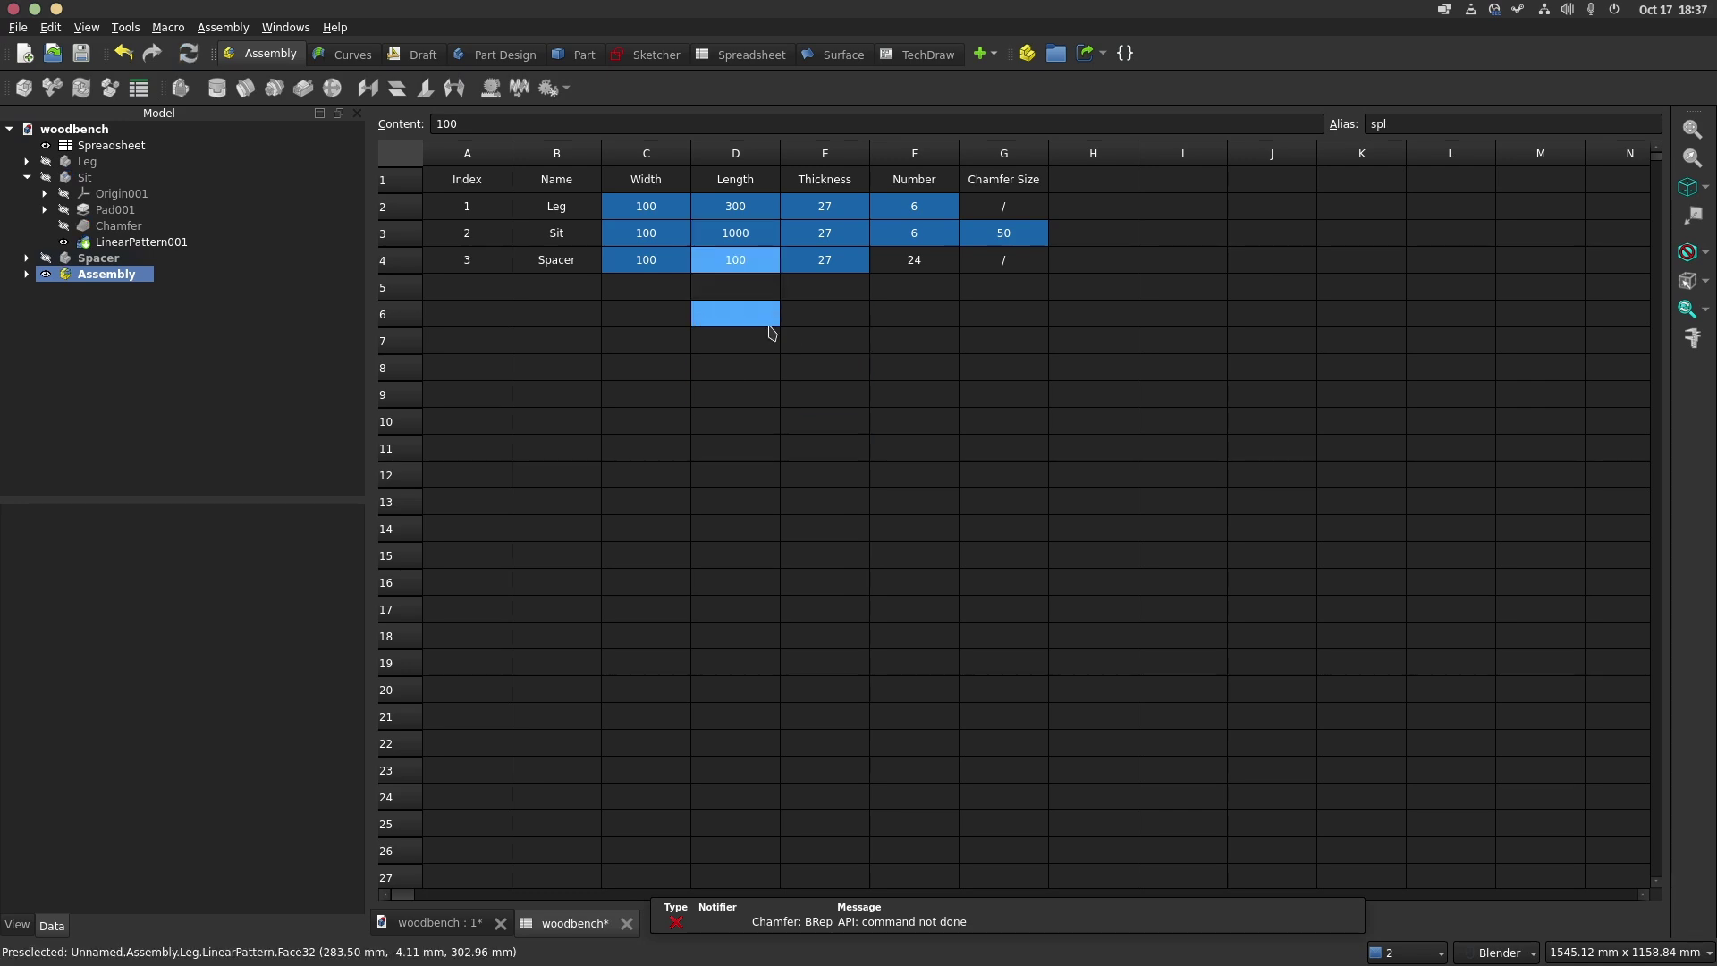